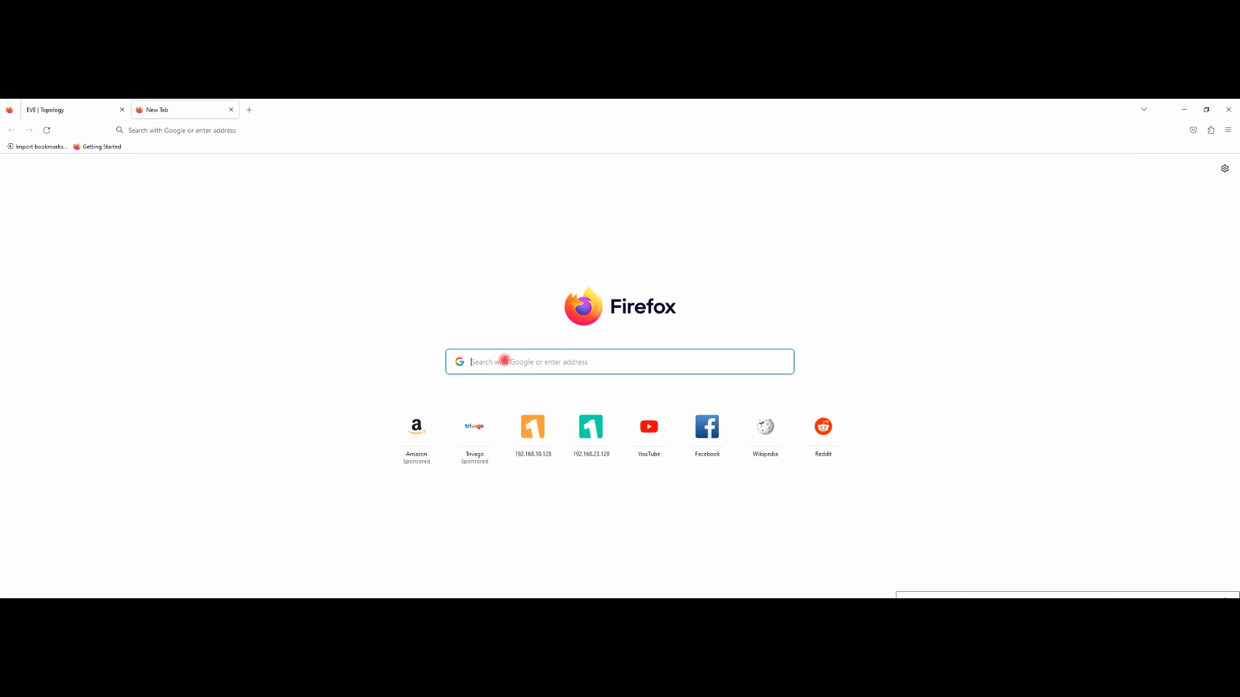
Step: Load eve-ng.net in Firefox, then open a new blank tab
{"action": "type", "text": "eve"}
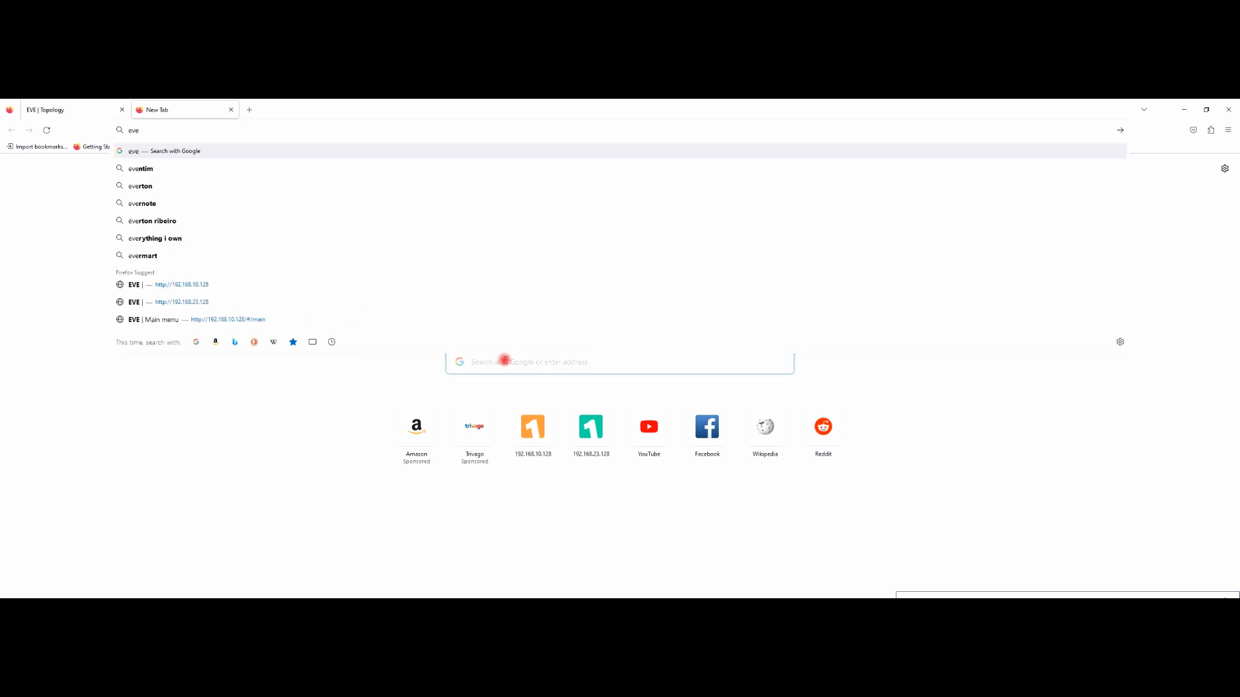
{"action": "type", "text": "-"}
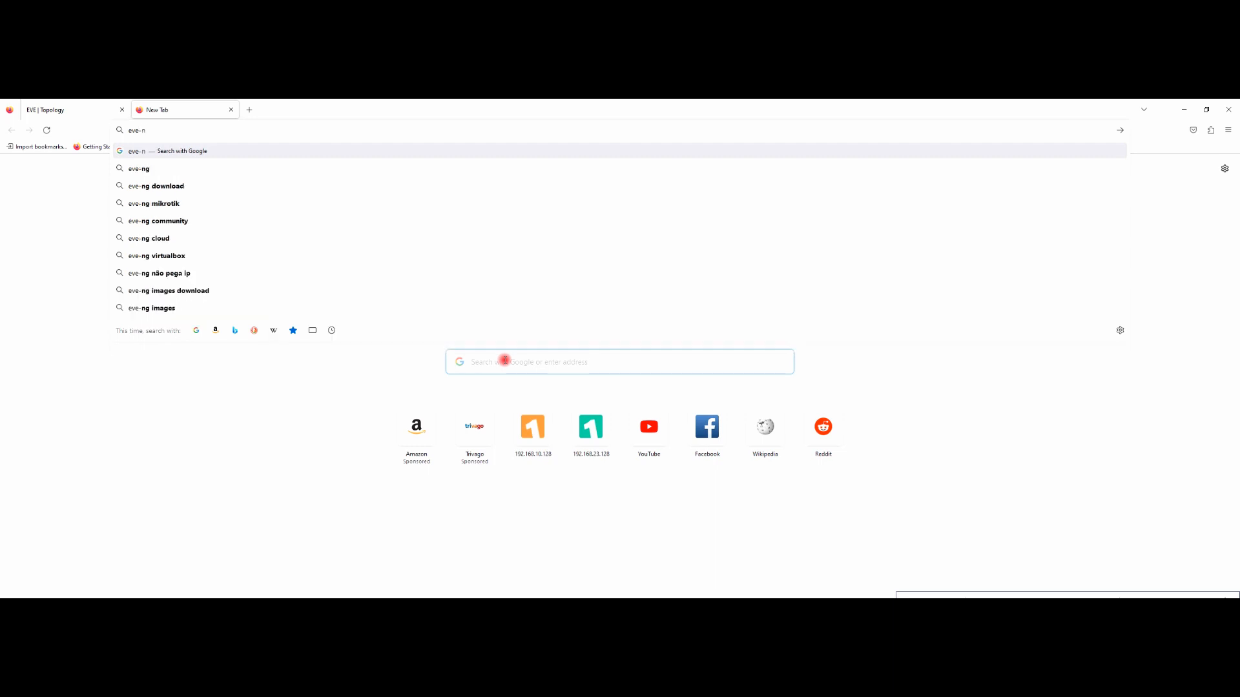
{"action": "type", "text": "ng."}
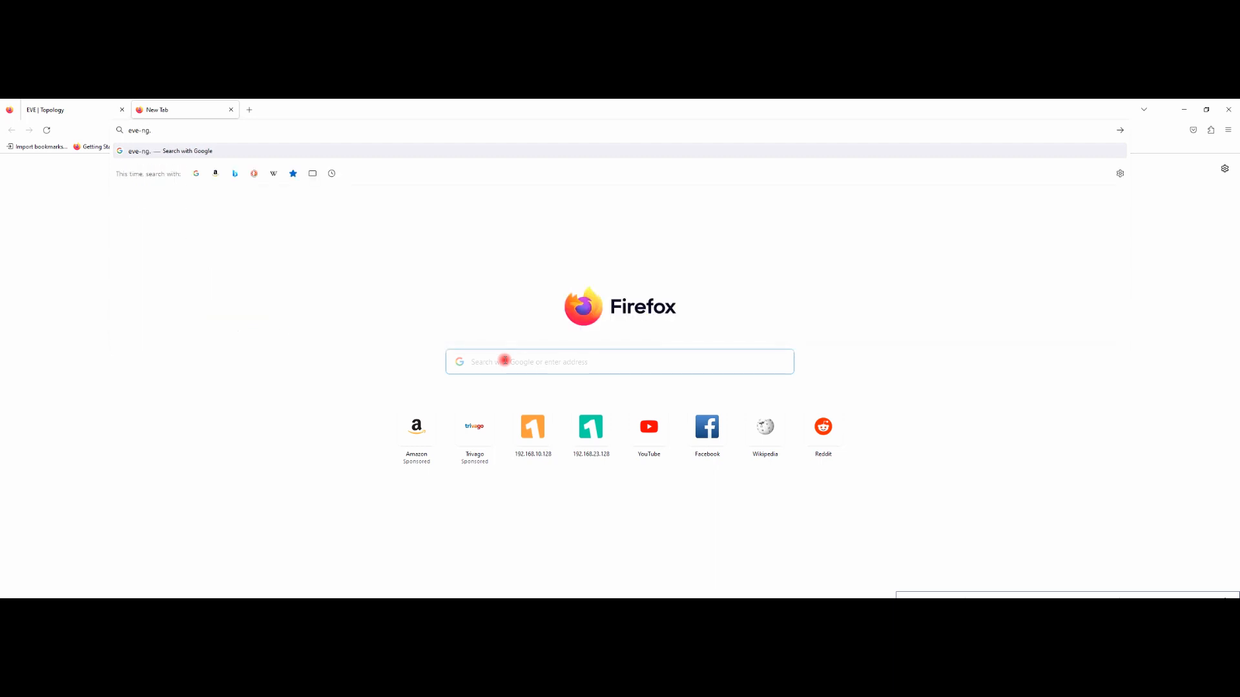
{"action": "type", "text": "net"}
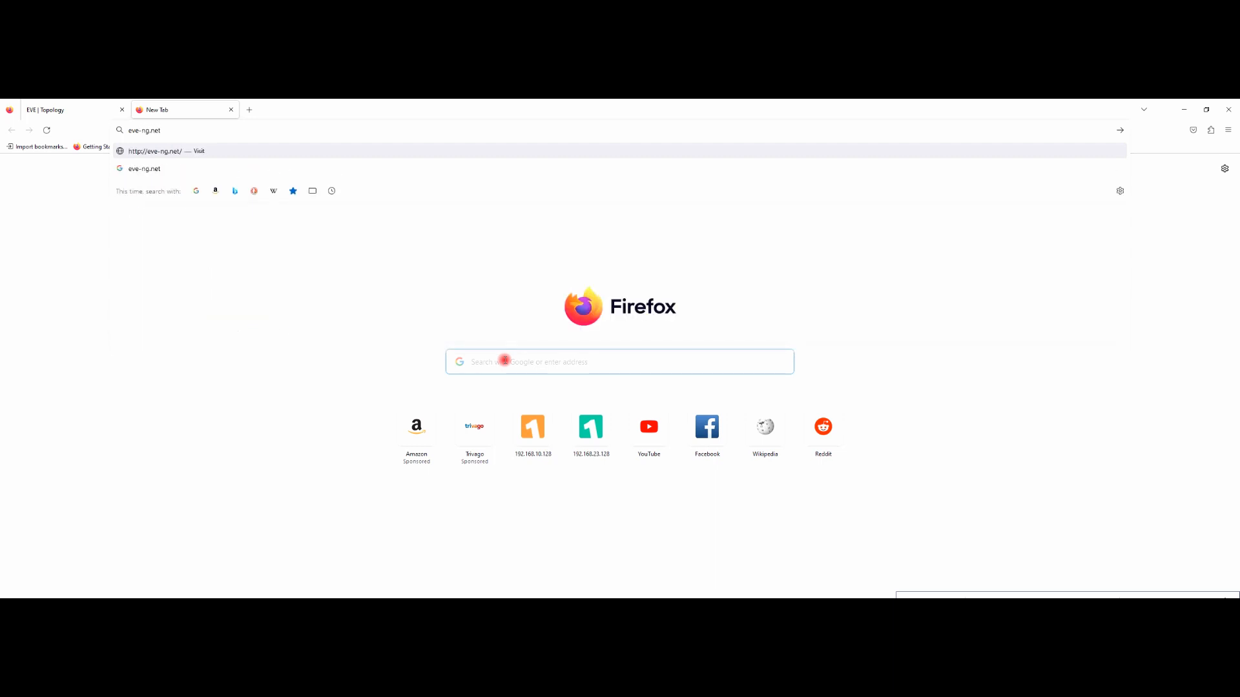
{"action": "key", "text": "Return"}
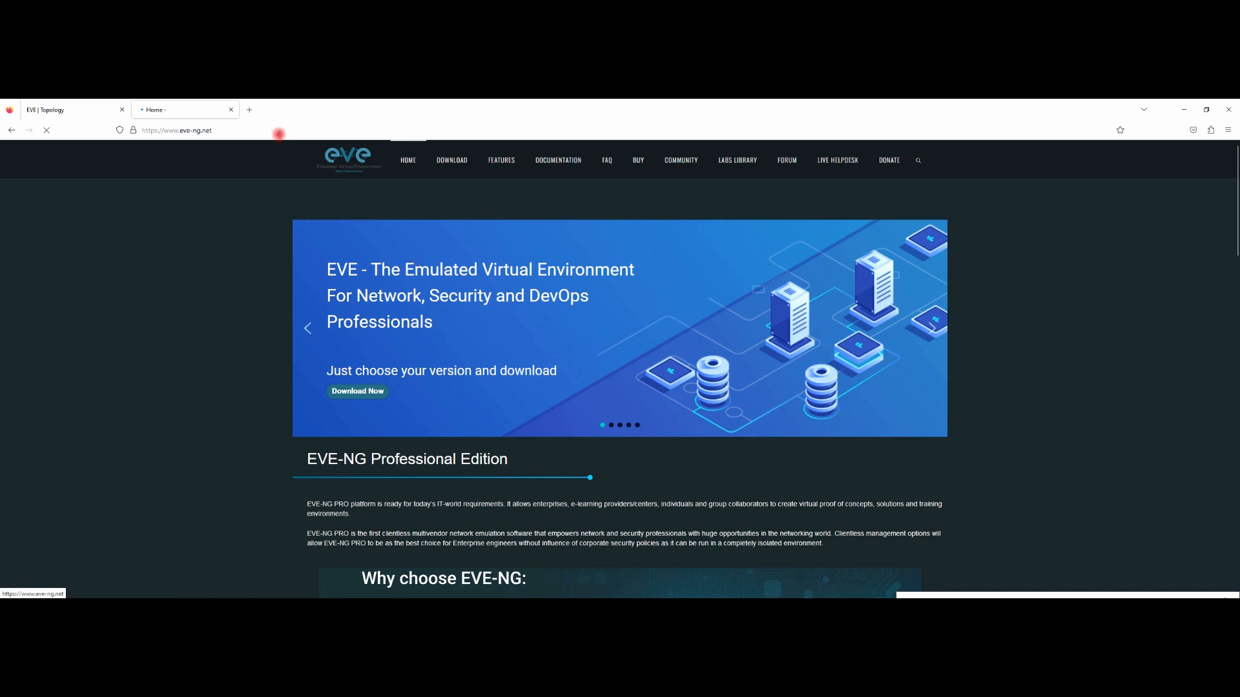
{"action": "left_click", "coordinate": [249, 110]}
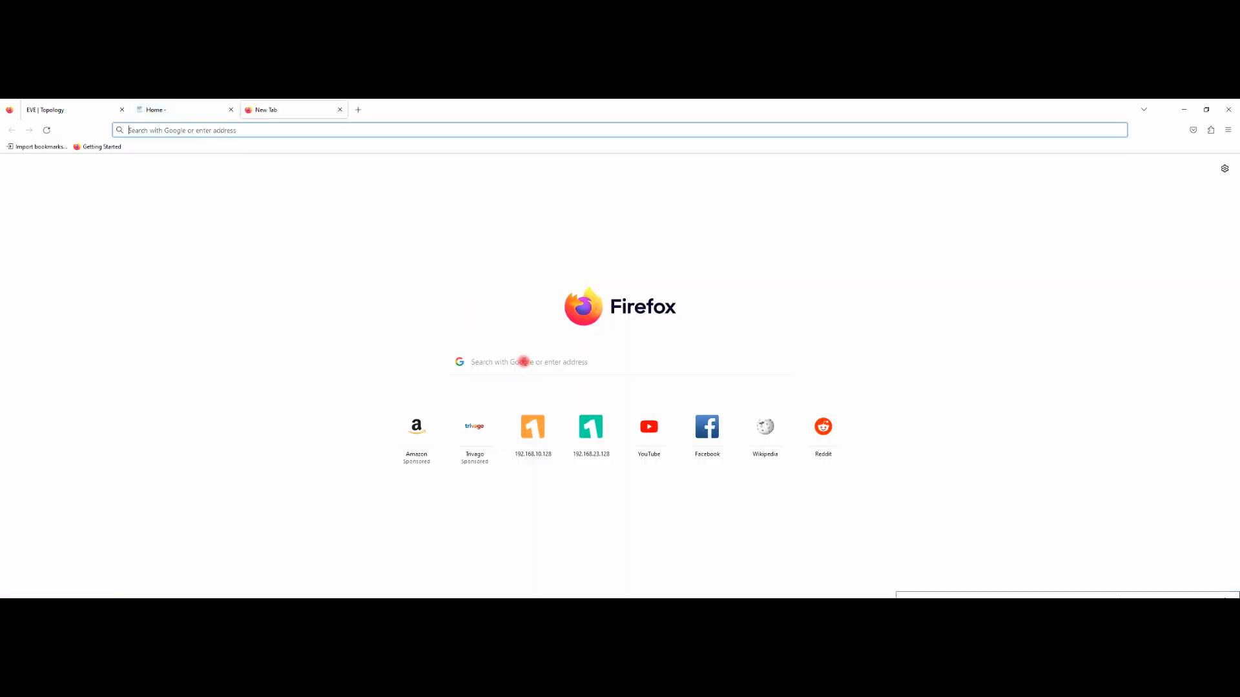
Step: Search Google for 'pnetlab' and open the 'PNETLab : Lab is Simple' result
{"action": "left_click", "coordinate": [523, 362]}
{"action": "type", "text": "pne"}
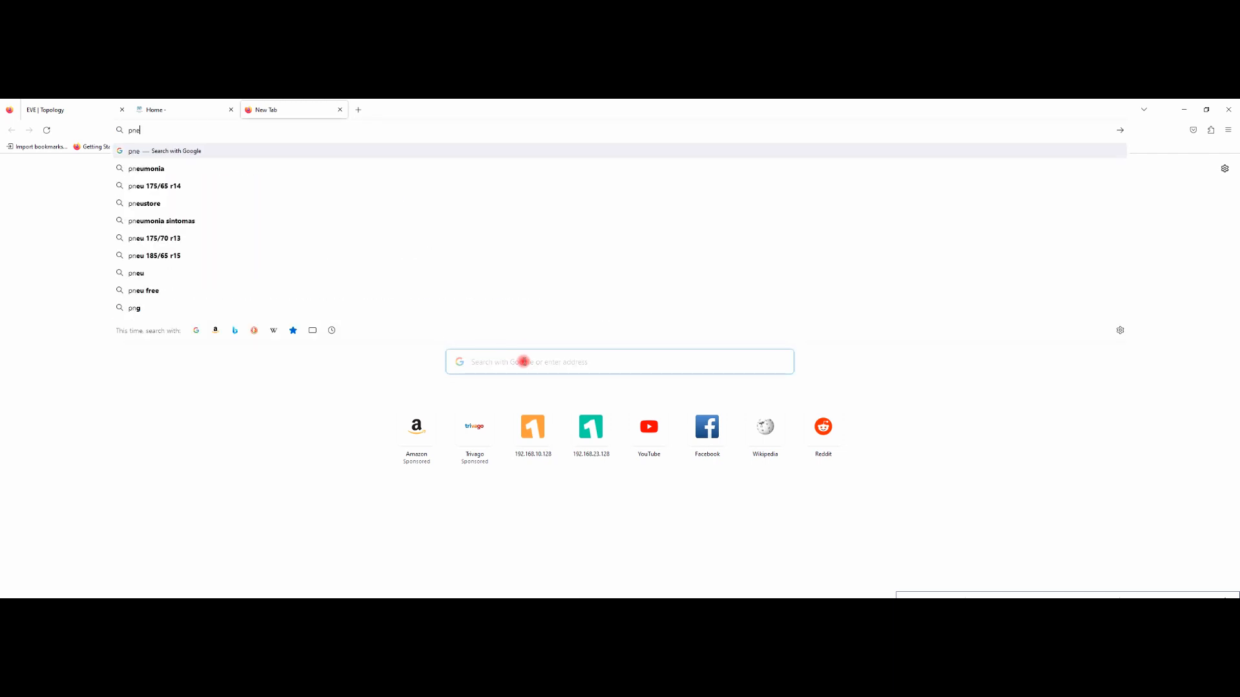
{"action": "type", "text": "tlab"}
{"action": "key", "text": "Return"}
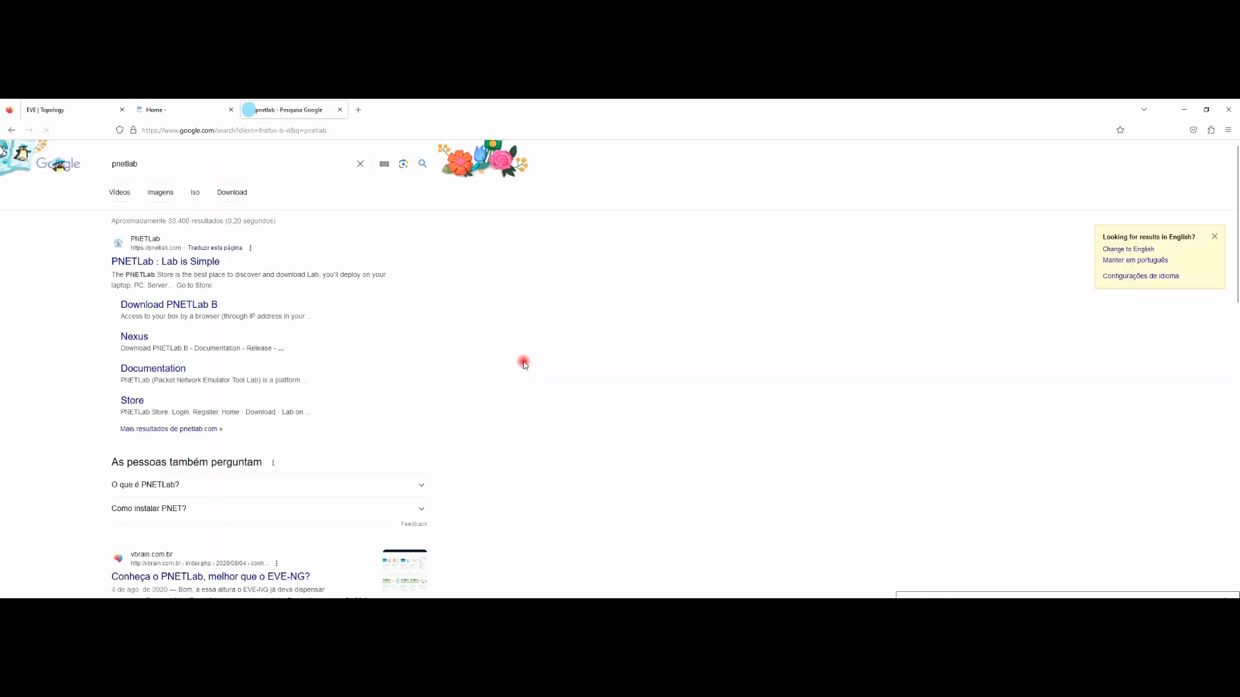
{"action": "left_click", "coordinate": [170, 265]}
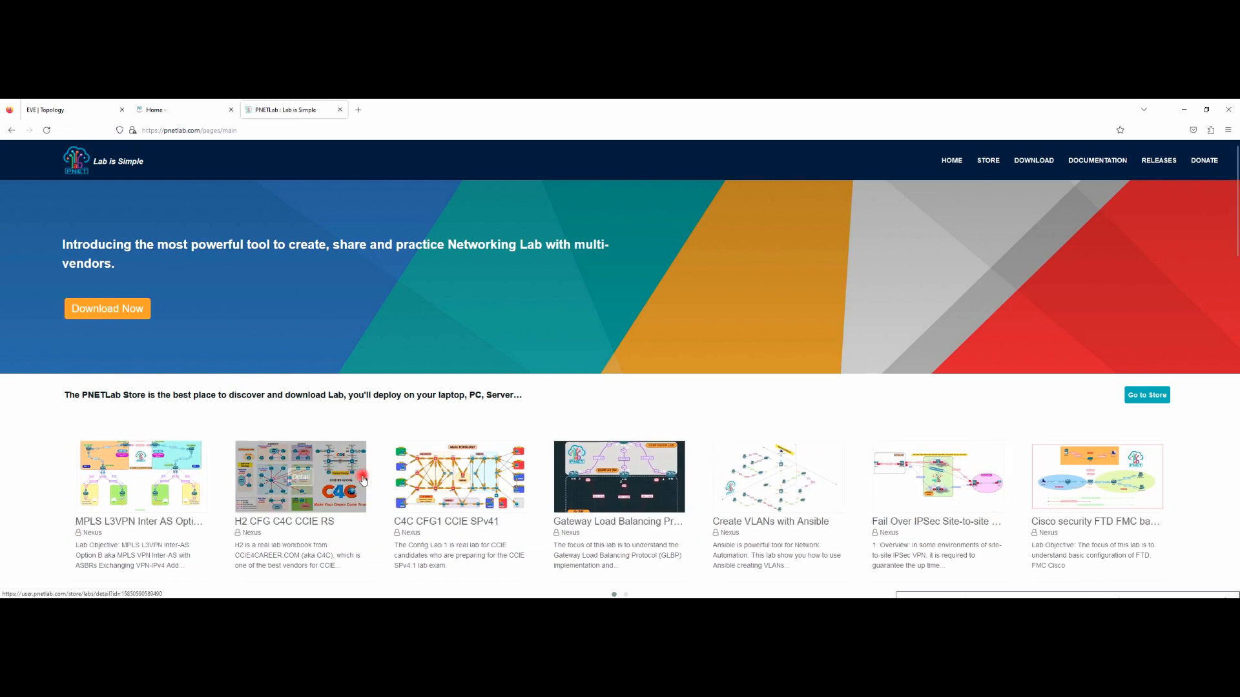
Step: Read the Gateway Load Balancing Protocol lab page and its comments, then minimize the browser
{"action": "left_click", "coordinate": [585, 470]}
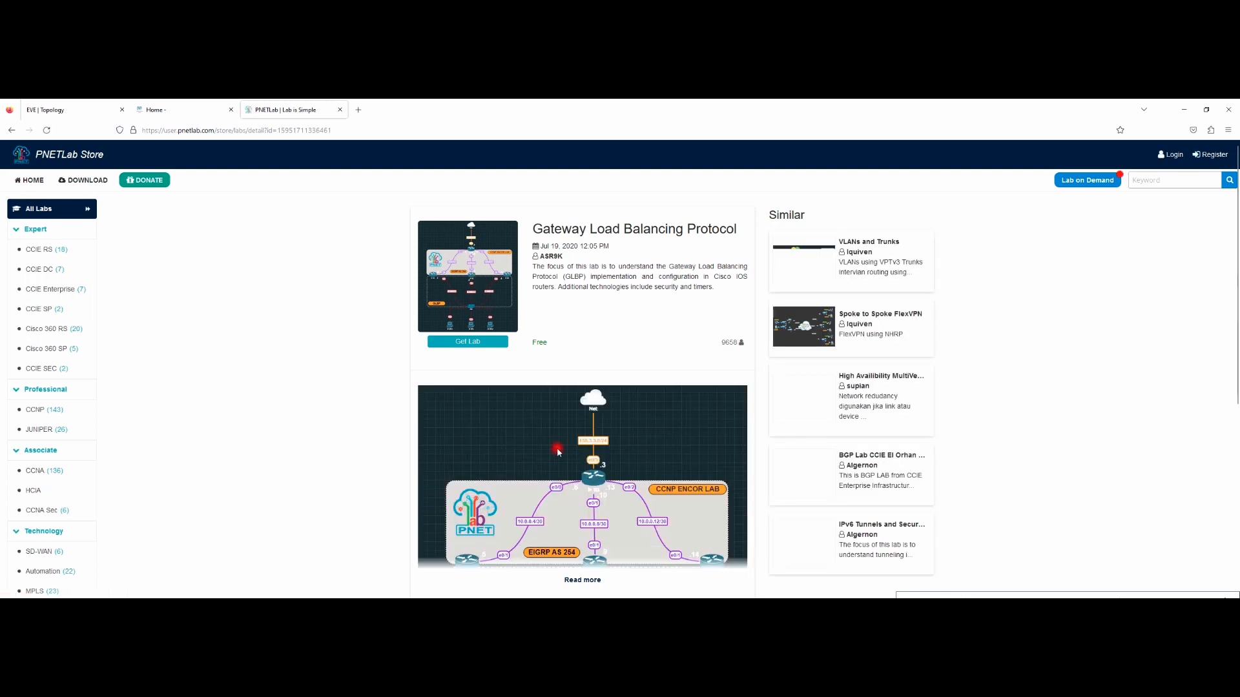
{"action": "scroll", "coordinate": [490, 479], "scroll_direction": "down", "scroll_amount": 2}
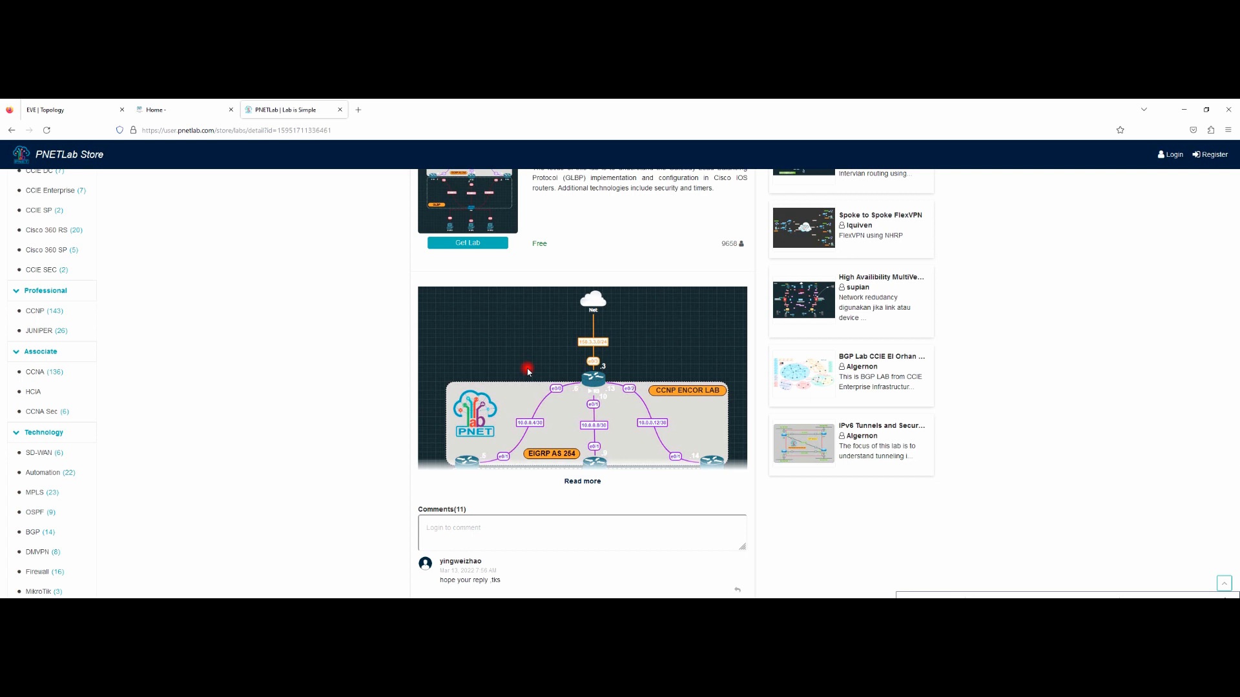
{"action": "scroll", "coordinate": [582, 387], "scroll_direction": "down", "scroll_amount": 2}
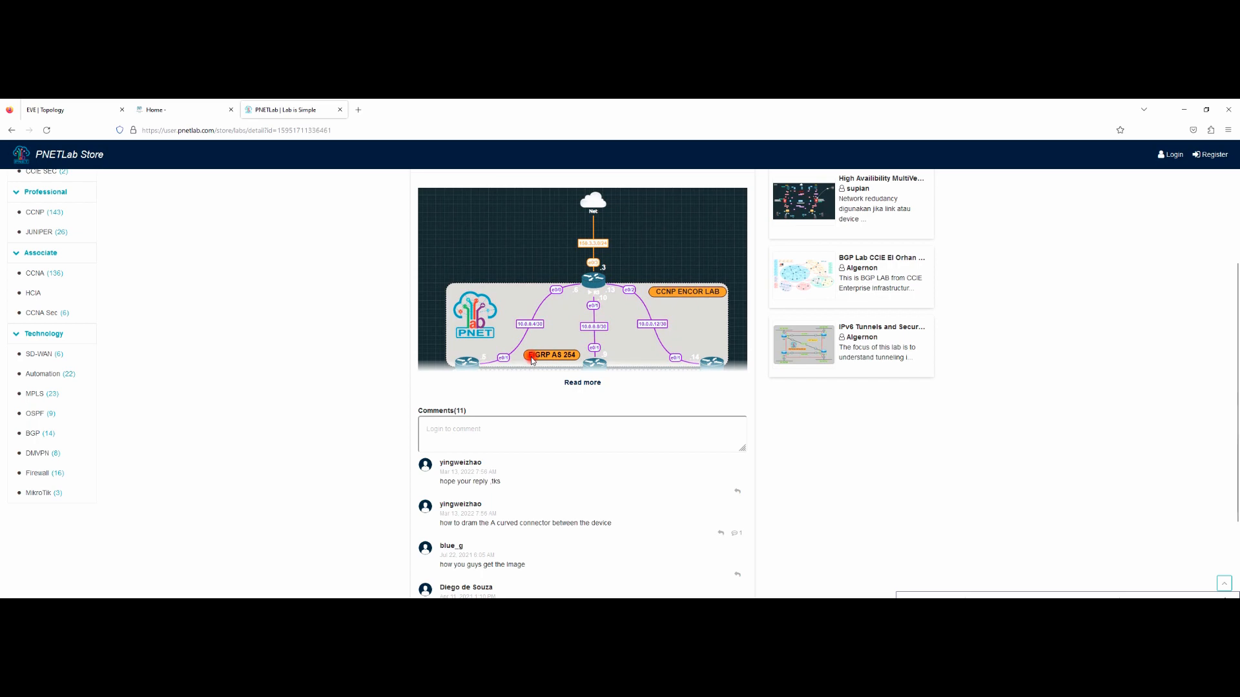
{"action": "scroll", "coordinate": [531, 360], "scroll_direction": "up", "scroll_amount": 3}
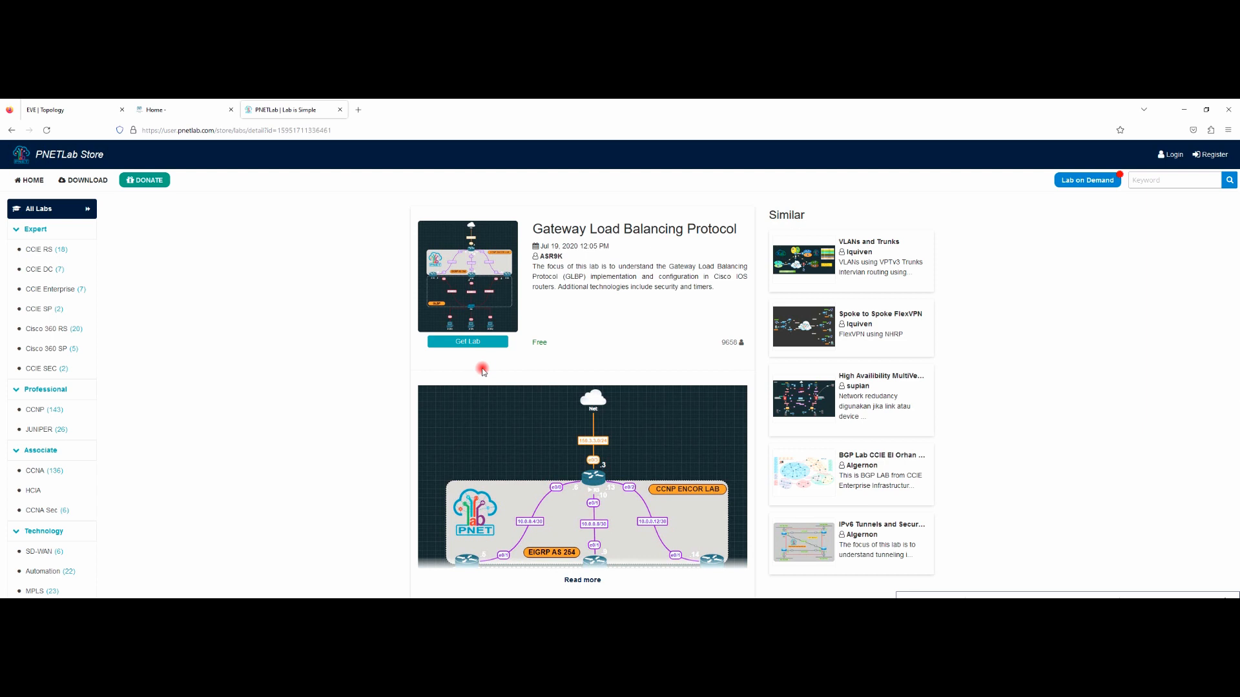
{"action": "scroll", "coordinate": [484, 370], "scroll_direction": "down", "scroll_amount": 4}
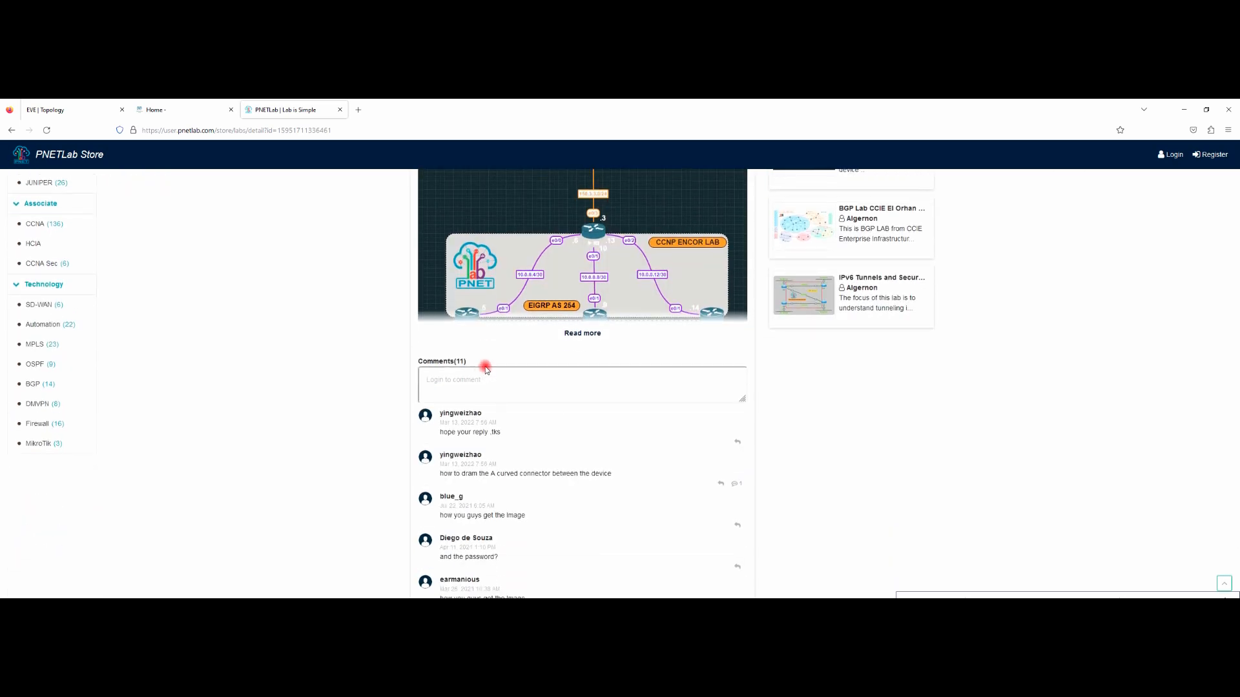
{"action": "scroll", "coordinate": [486, 369], "scroll_direction": "up", "scroll_amount": 2}
{"action": "scroll", "coordinate": [516, 334], "scroll_direction": "up", "scroll_amount": 2}
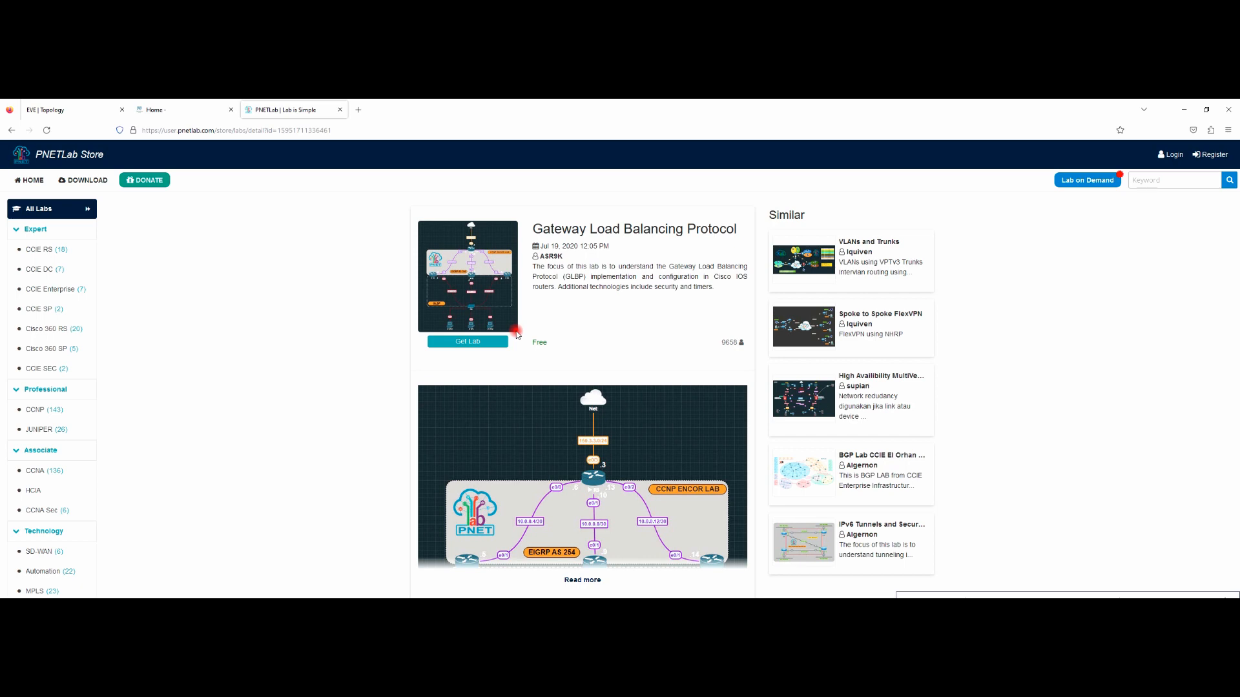
{"action": "left_click", "coordinate": [1184, 110]}
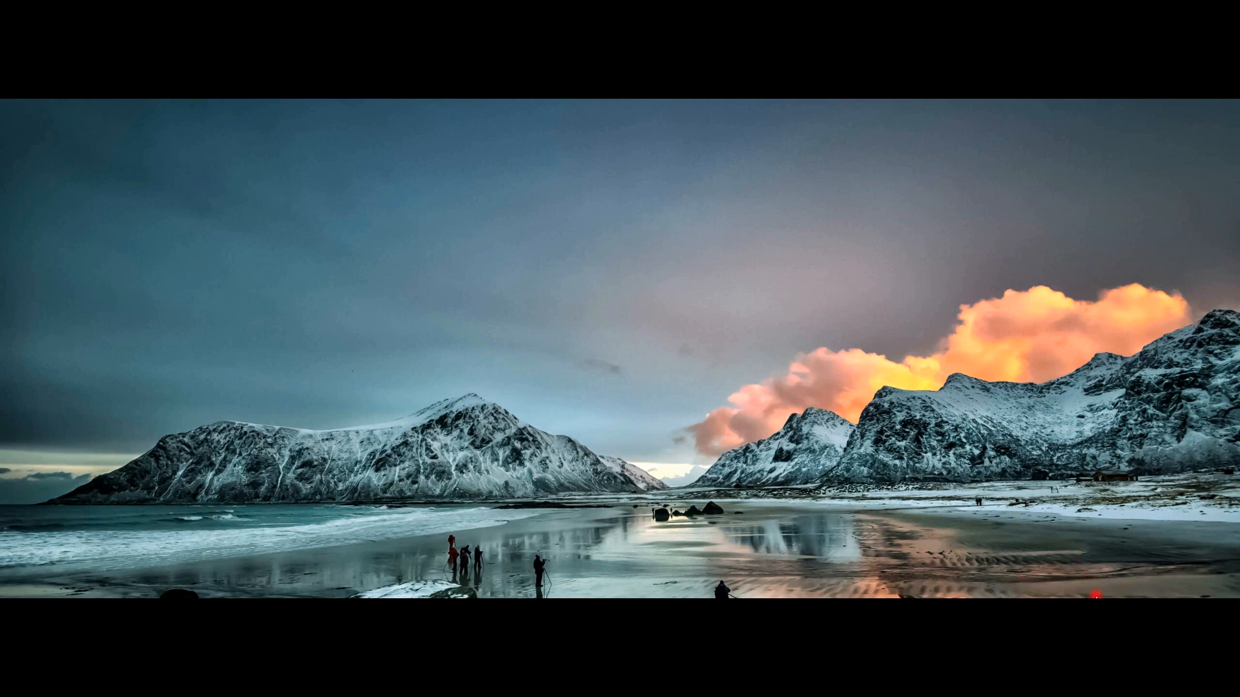
Step: Check the Pnet_main console in VMware Workstation, then restore Firefox with a new blank tab
{"action": "left_click", "coordinate": [1105, 605]}
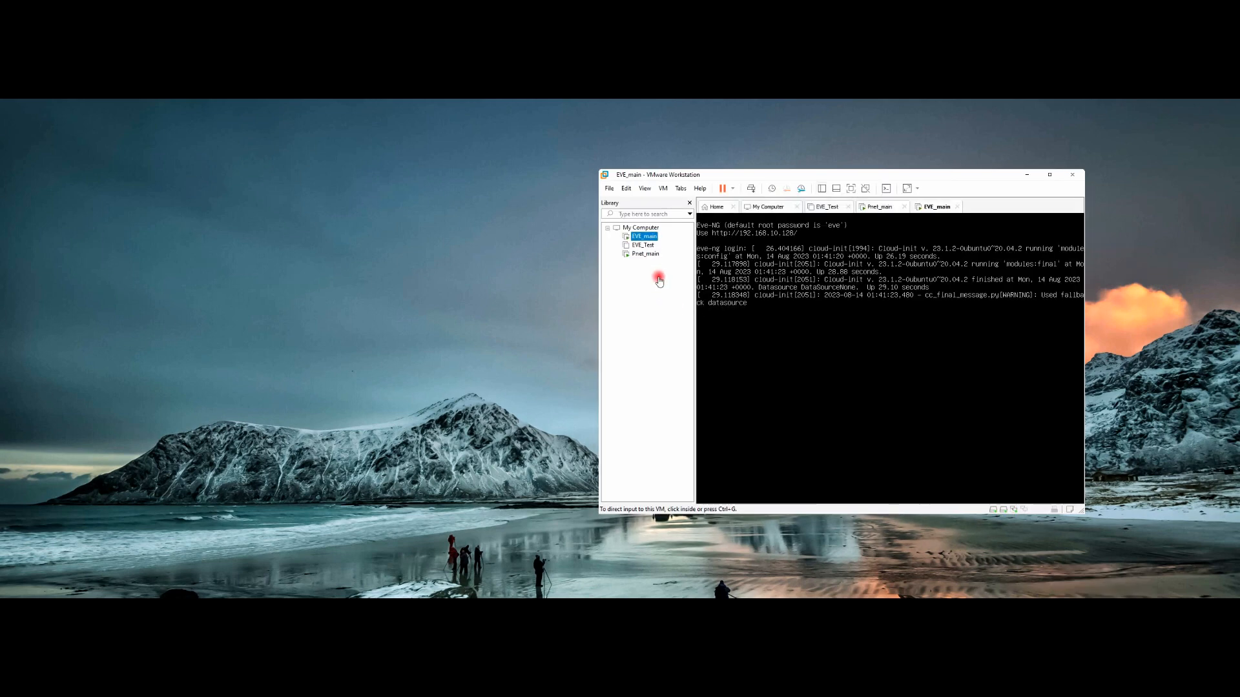
{"action": "left_click", "coordinate": [643, 255]}
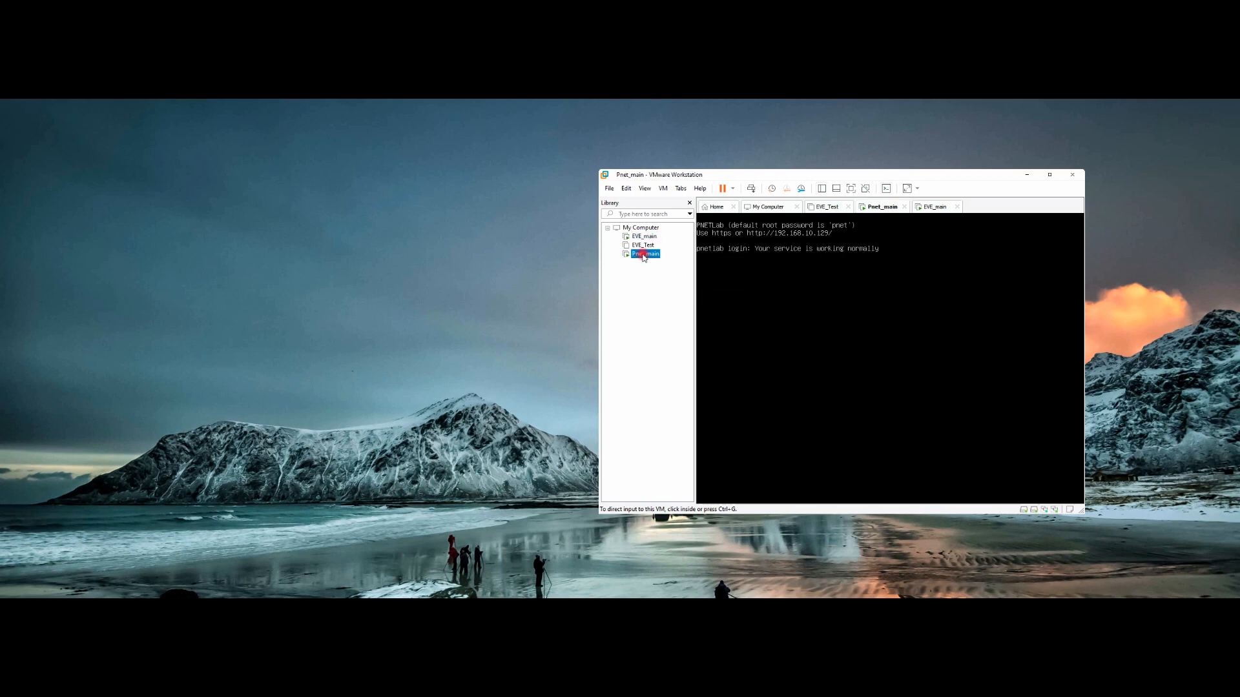
{"action": "left_click", "coordinate": [671, 607]}
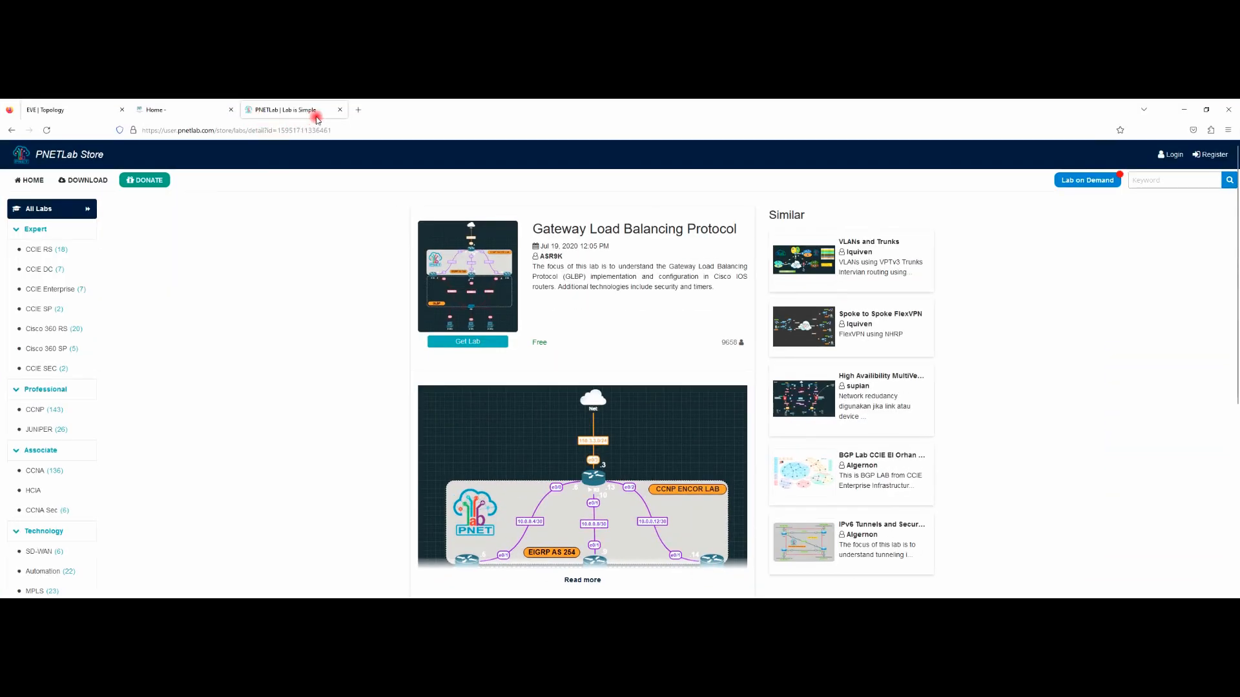
{"action": "left_click", "coordinate": [358, 110]}
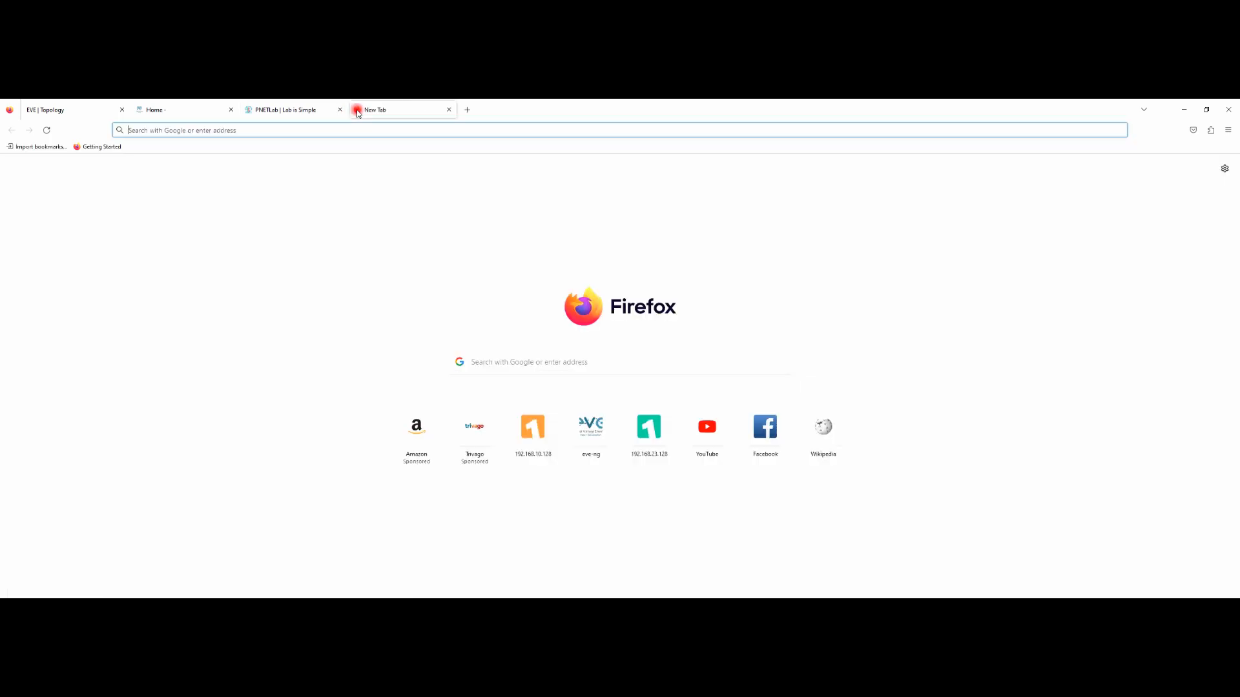
Step: Load the PNETLab server at 192.168.10.129 in the new tab
{"action": "left_click", "coordinate": [552, 131]}
{"action": "type", "text": "192.168.1"}
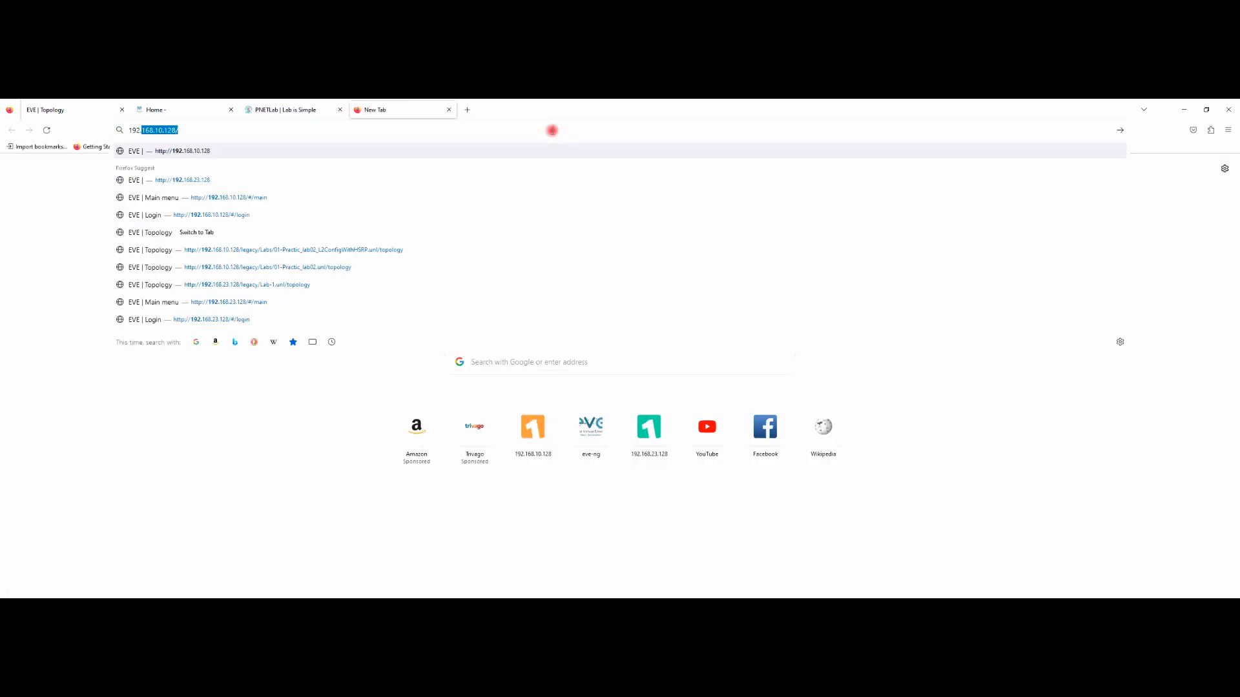
{"action": "type", "text": "0"}
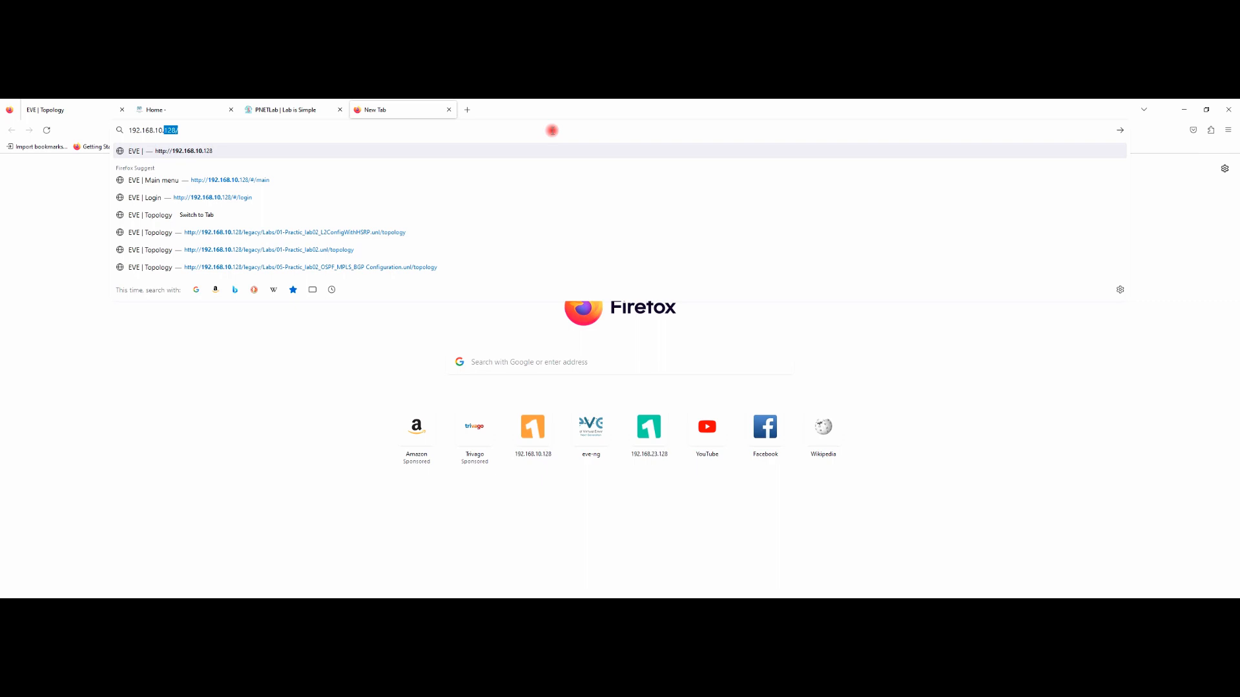
{"action": "type", "text": ".129"}
{"action": "key", "text": "Return"}
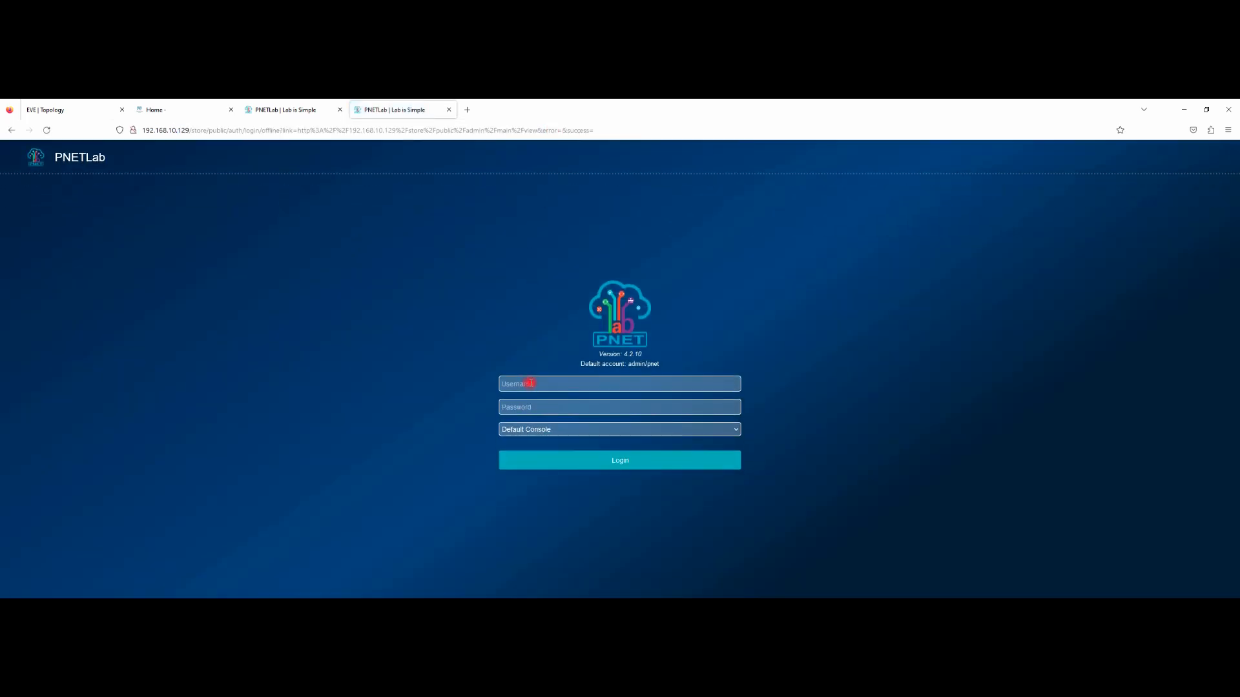
Step: Log in as admin with the default password to reach the MPLS BGP 65000 topology
{"action": "left_click", "coordinate": [530, 384]}
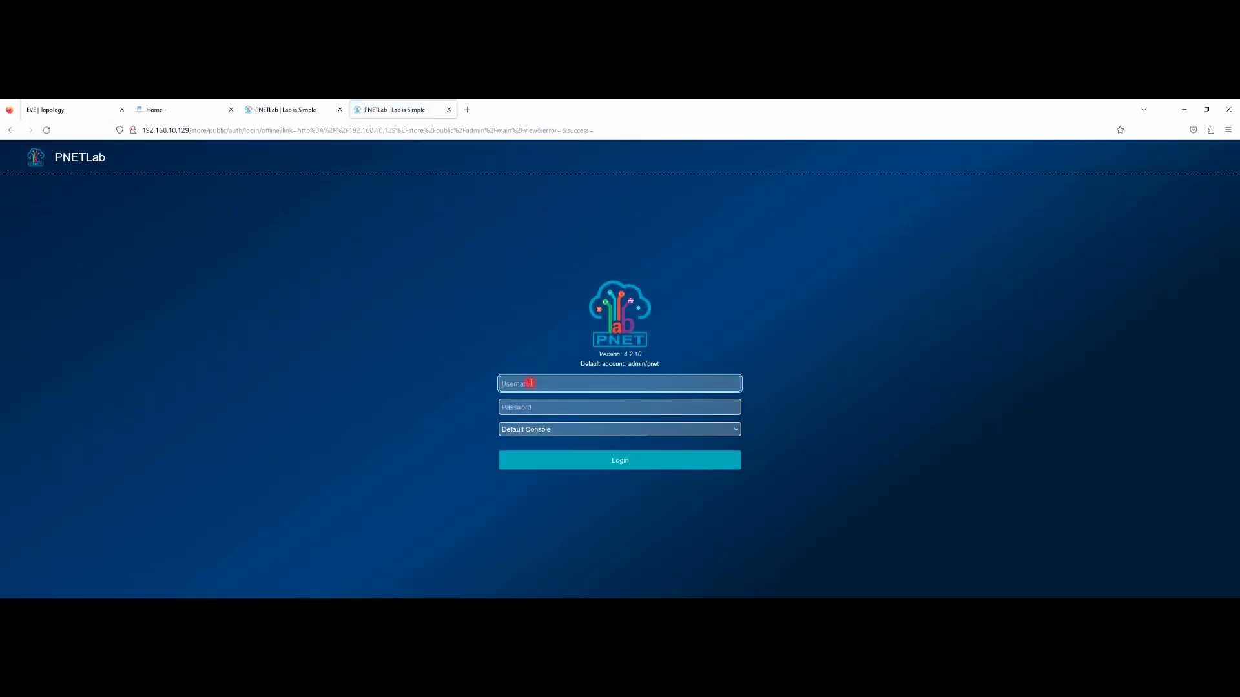
{"action": "type", "text": "admin"}
{"action": "key", "text": "Tab"}
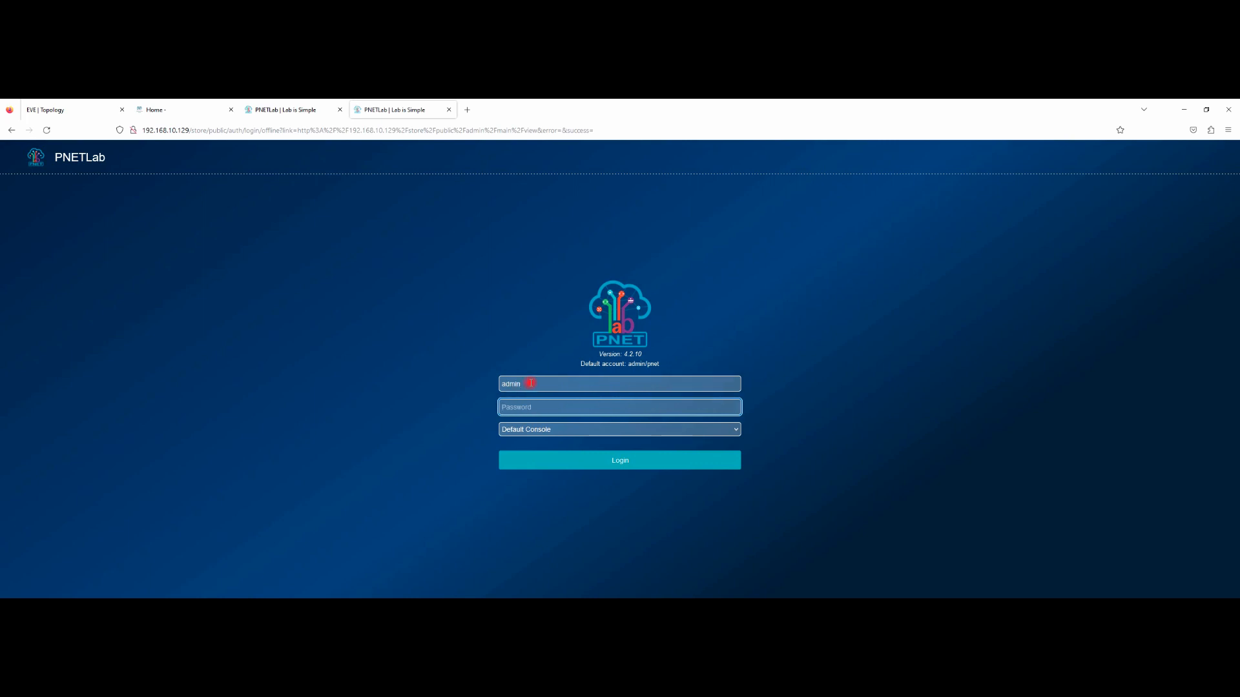
{"action": "type", "text": "pnet"}
{"action": "key", "text": "Return"}
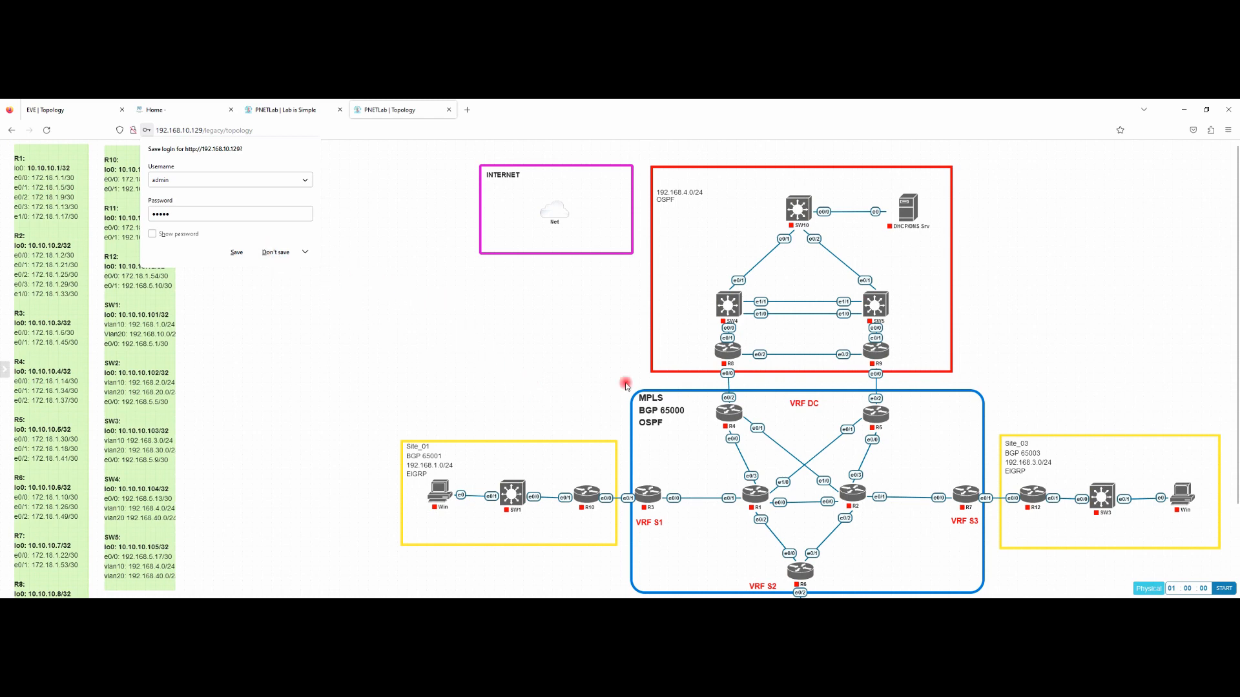
Step: Save the PNETLab login in Firefox and bring out the lab's left sidebar menu
{"action": "scroll", "coordinate": [867, 410], "scroll_direction": "down", "scroll_amount": 3}
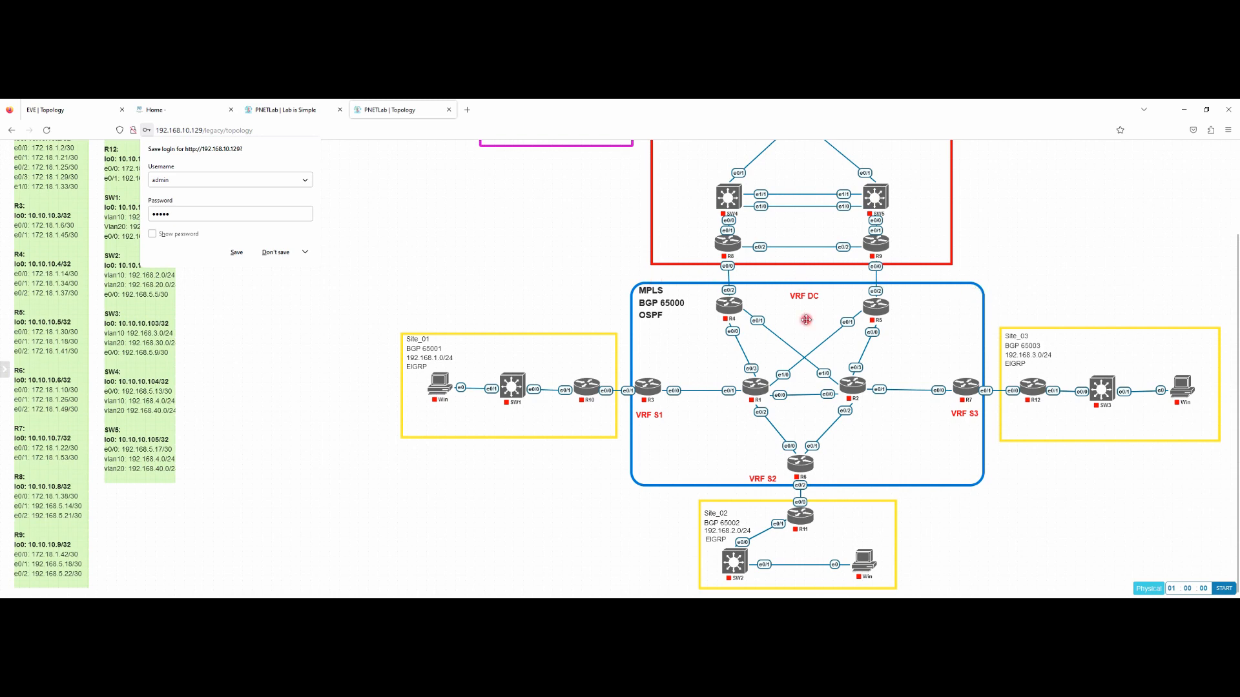
{"action": "scroll", "coordinate": [554, 355], "scroll_direction": "up", "scroll_amount": 3}
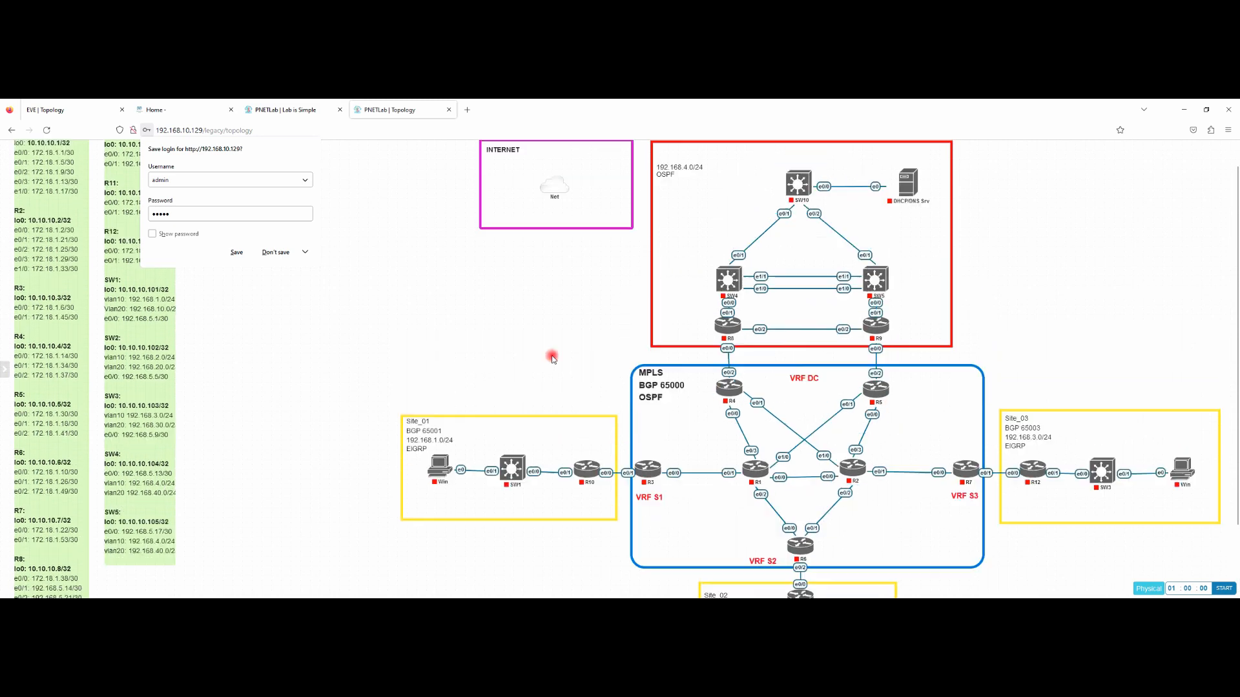
{"action": "left_click", "coordinate": [237, 253]}
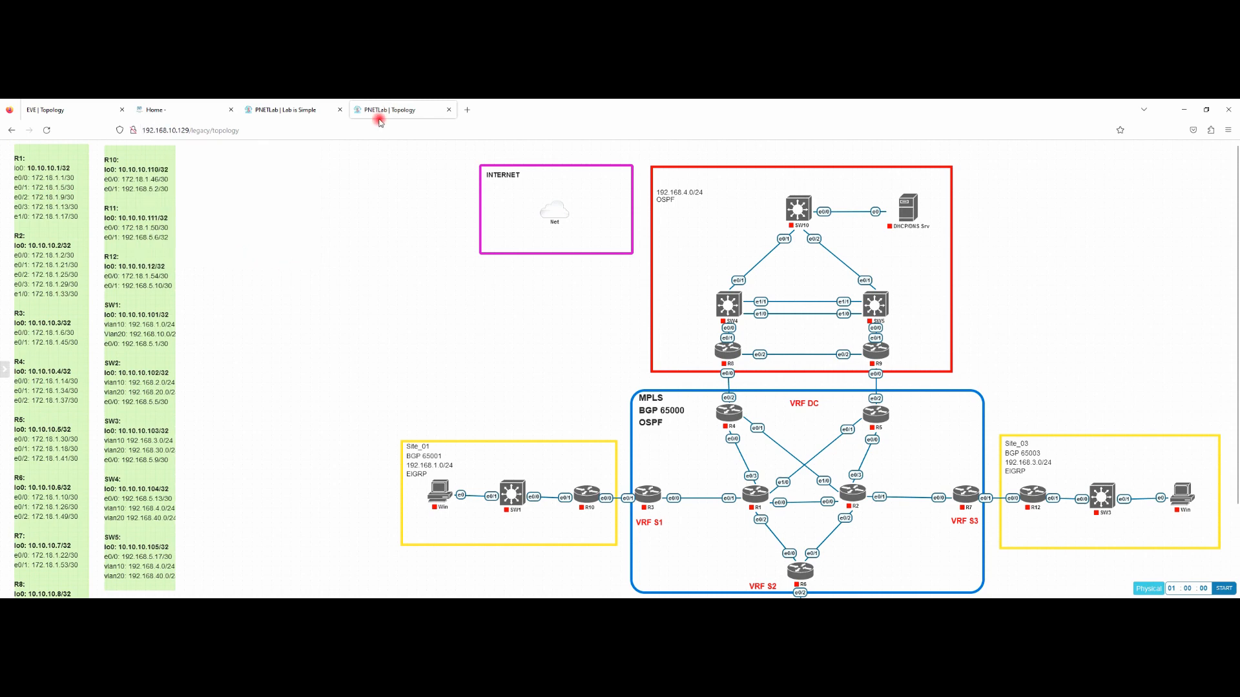
{"action": "mouse_move", "coordinate": [17, 184]}
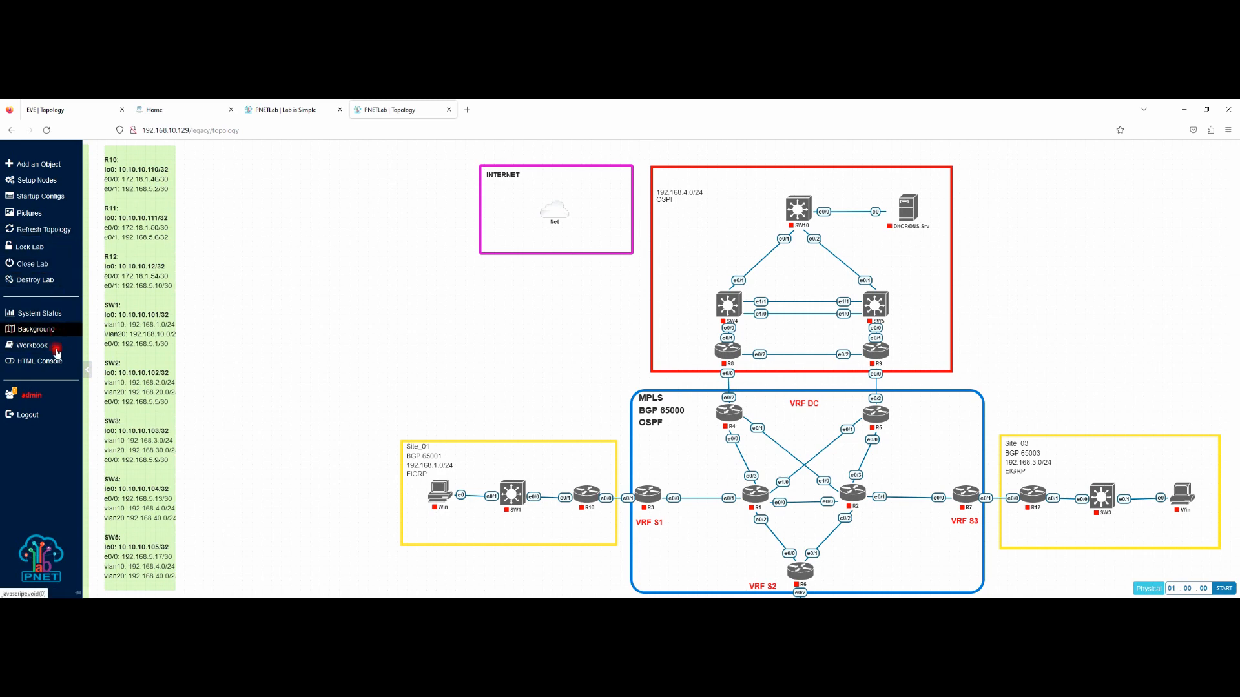
Step: Leave the lab, run Fix Permission under System > System Setting, and confirm the success message
{"action": "left_click", "coordinate": [31, 265]}
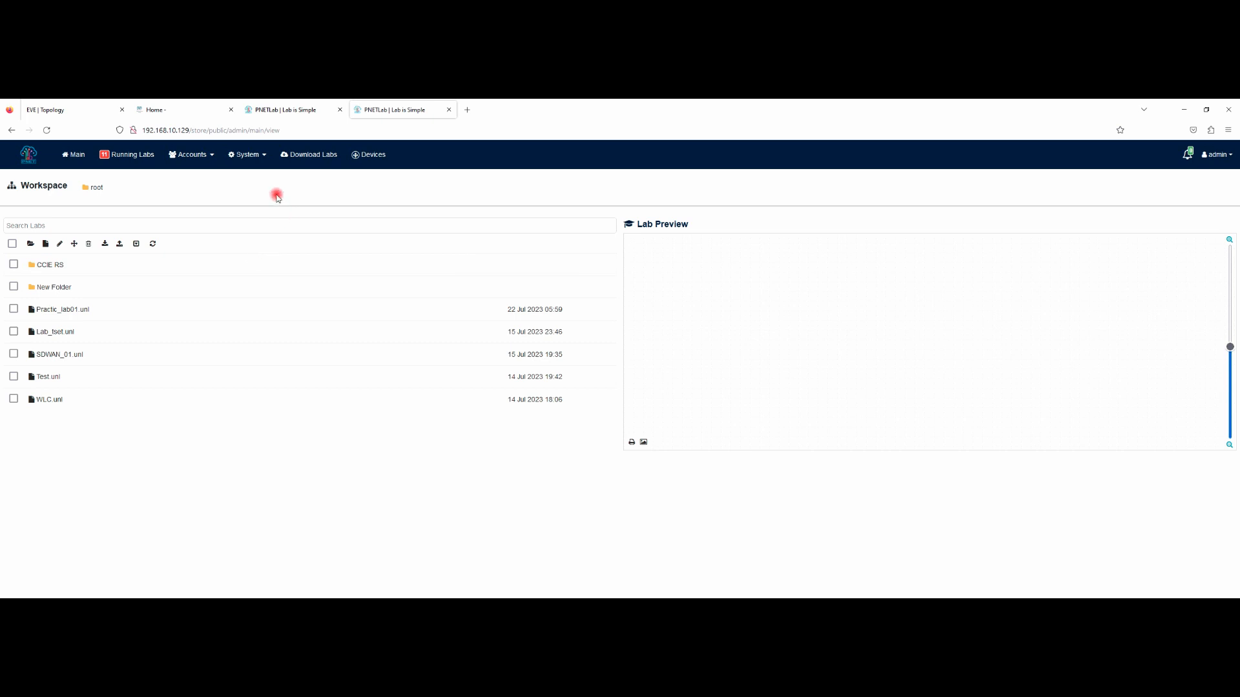
{"action": "left_click", "coordinate": [260, 158]}
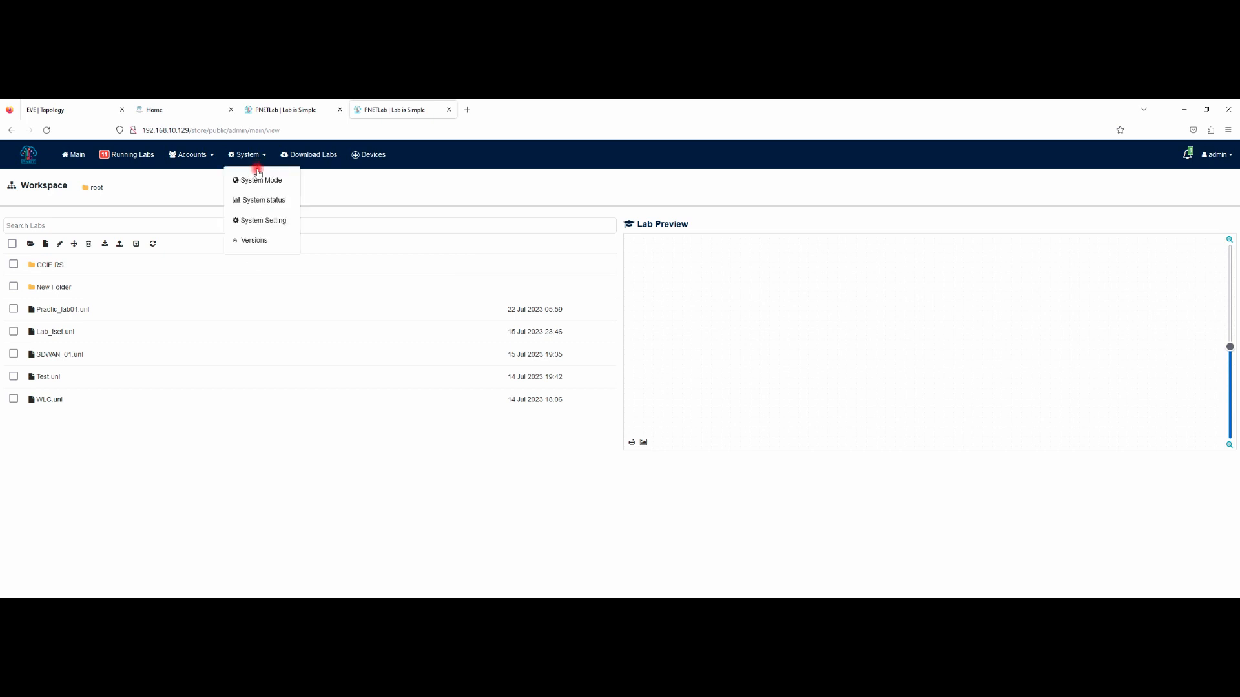
{"action": "left_click", "coordinate": [268, 221]}
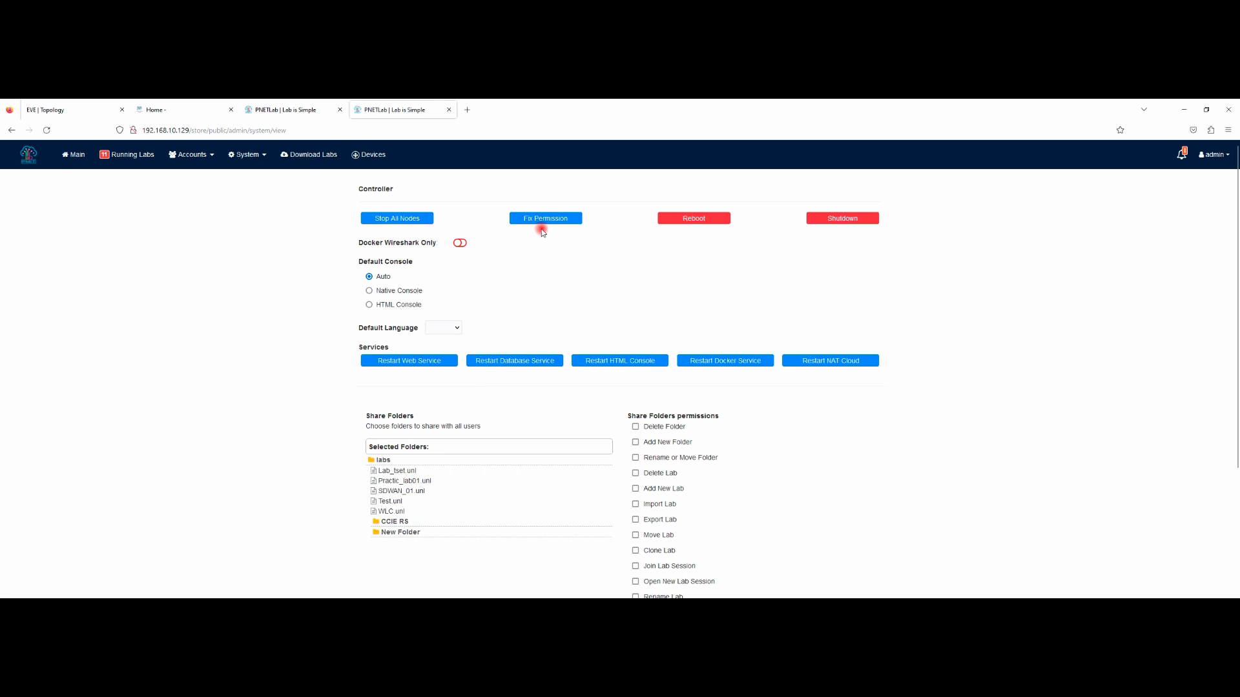
{"action": "left_click", "coordinate": [541, 220]}
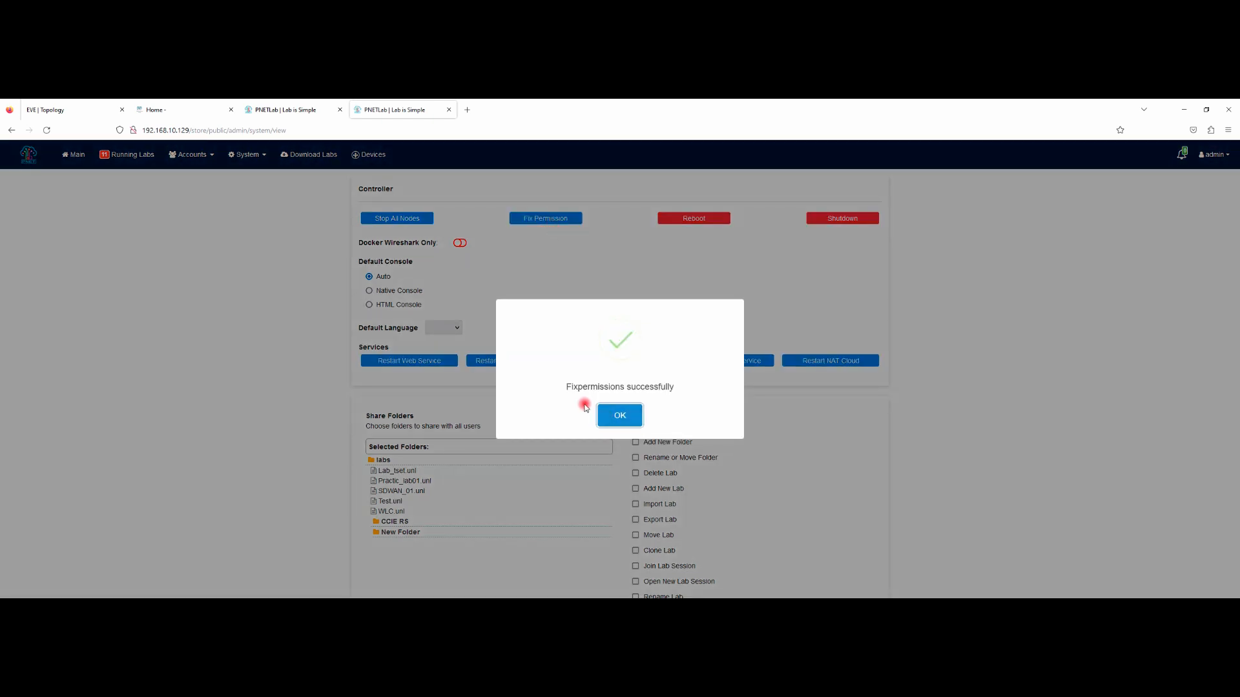
{"action": "left_click", "coordinate": [615, 416]}
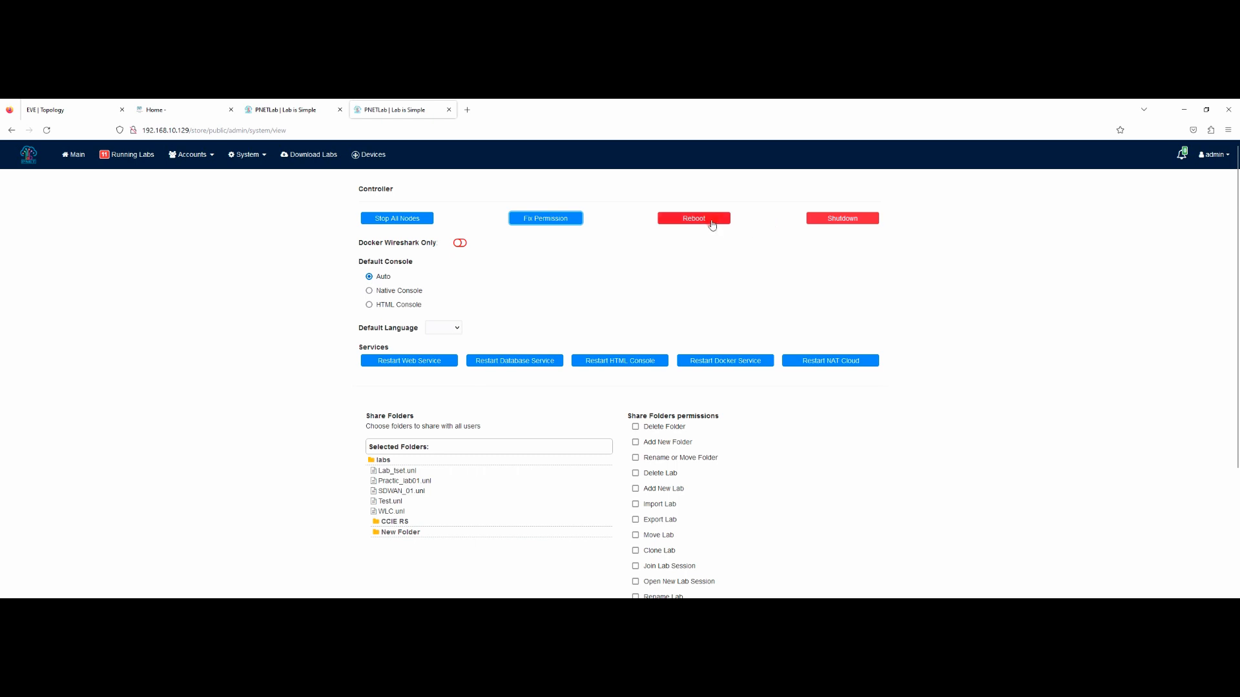
{"action": "left_click", "coordinate": [670, 265]}
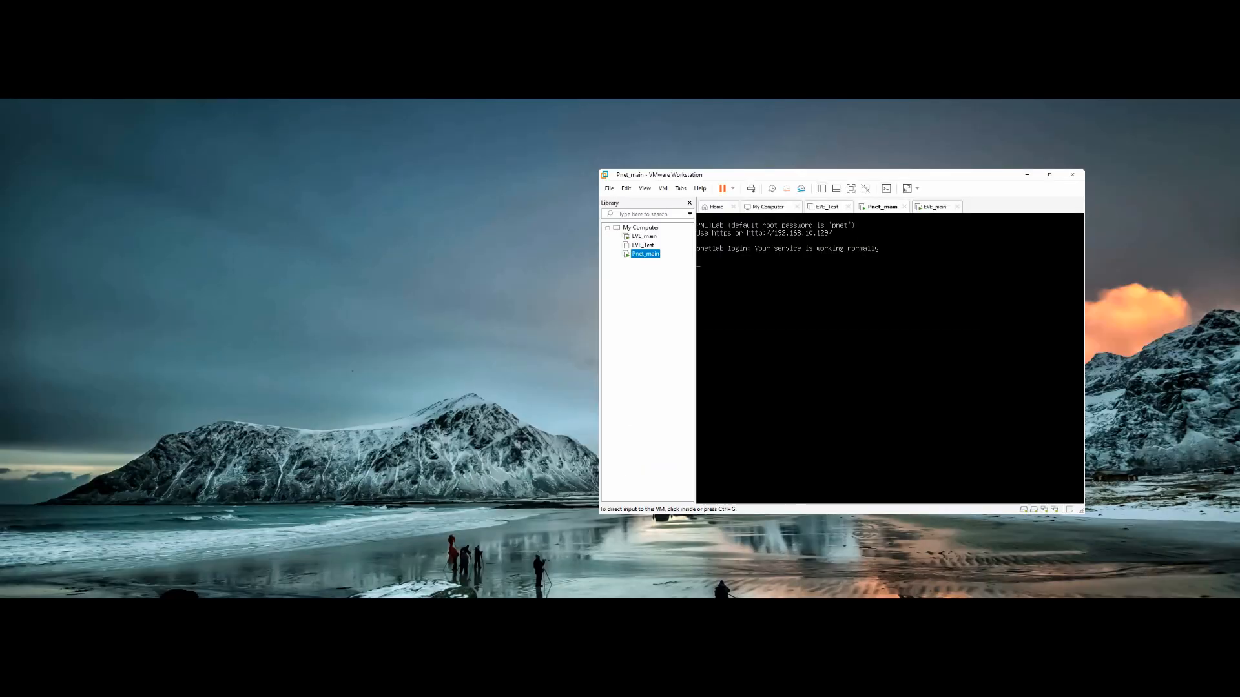
Step: Launch PuTTY, connect via SSH to 192.168.10.129, and enter admin as the login name
{"action": "key", "text": "super"}
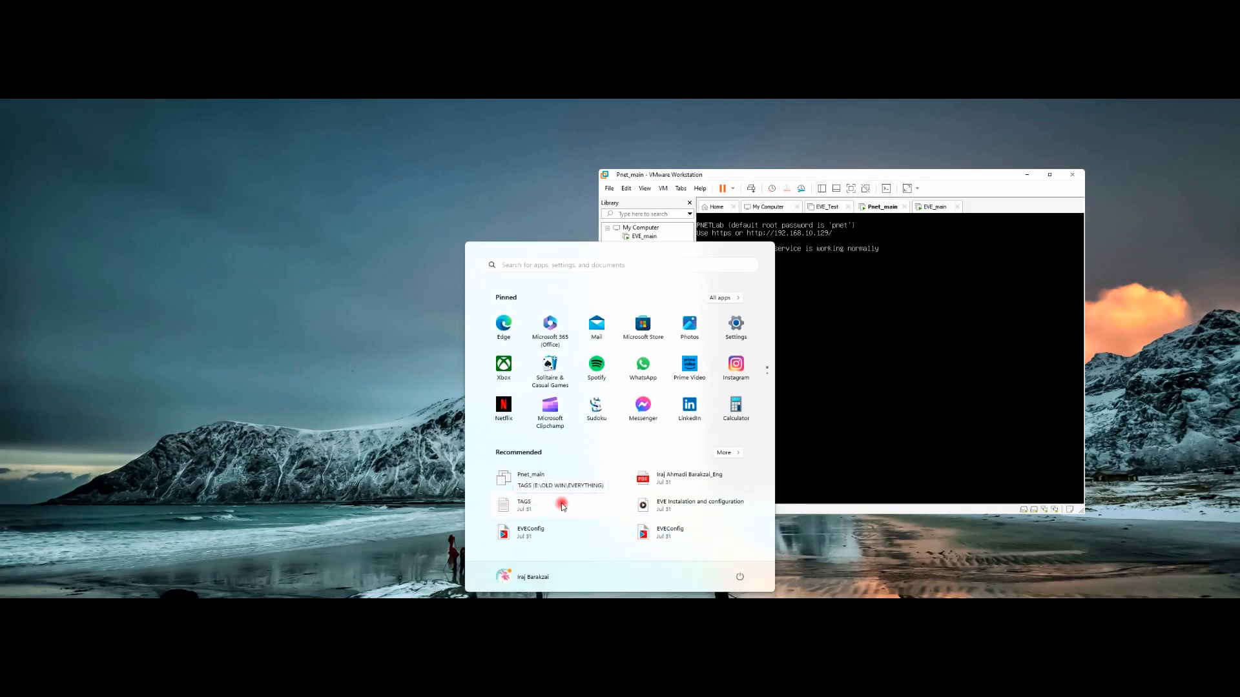
{"action": "type", "text": "putTY"}
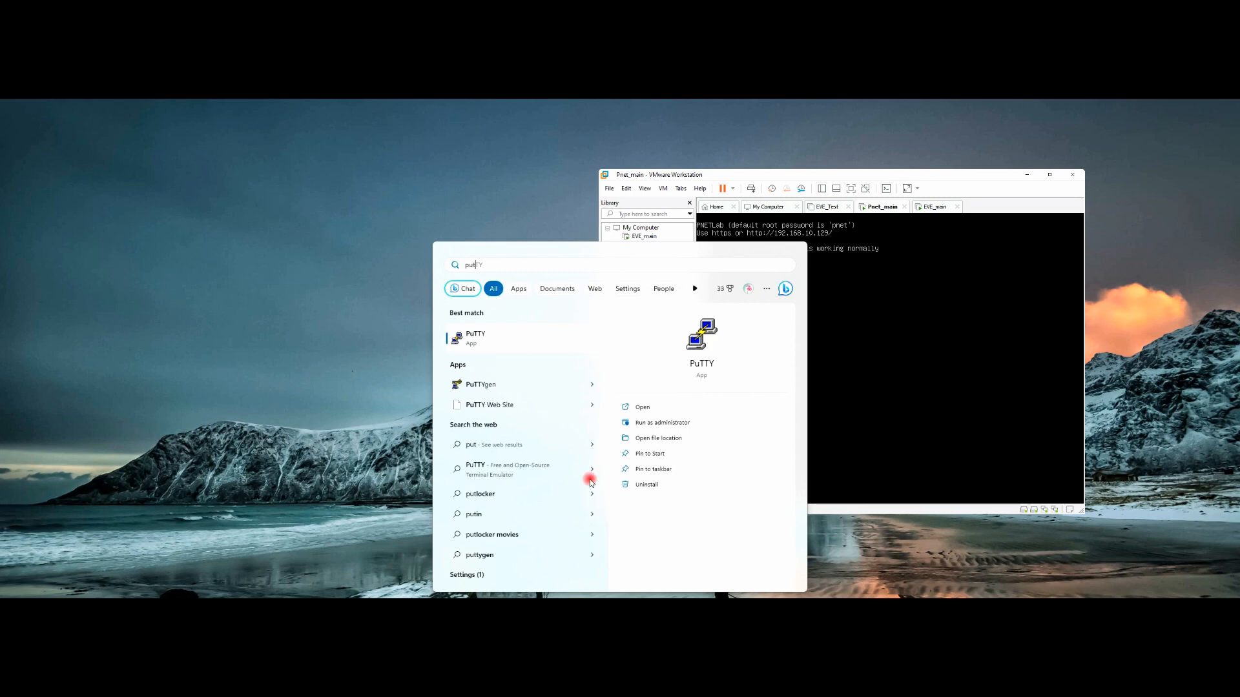
{"action": "left_click", "coordinate": [520, 335]}
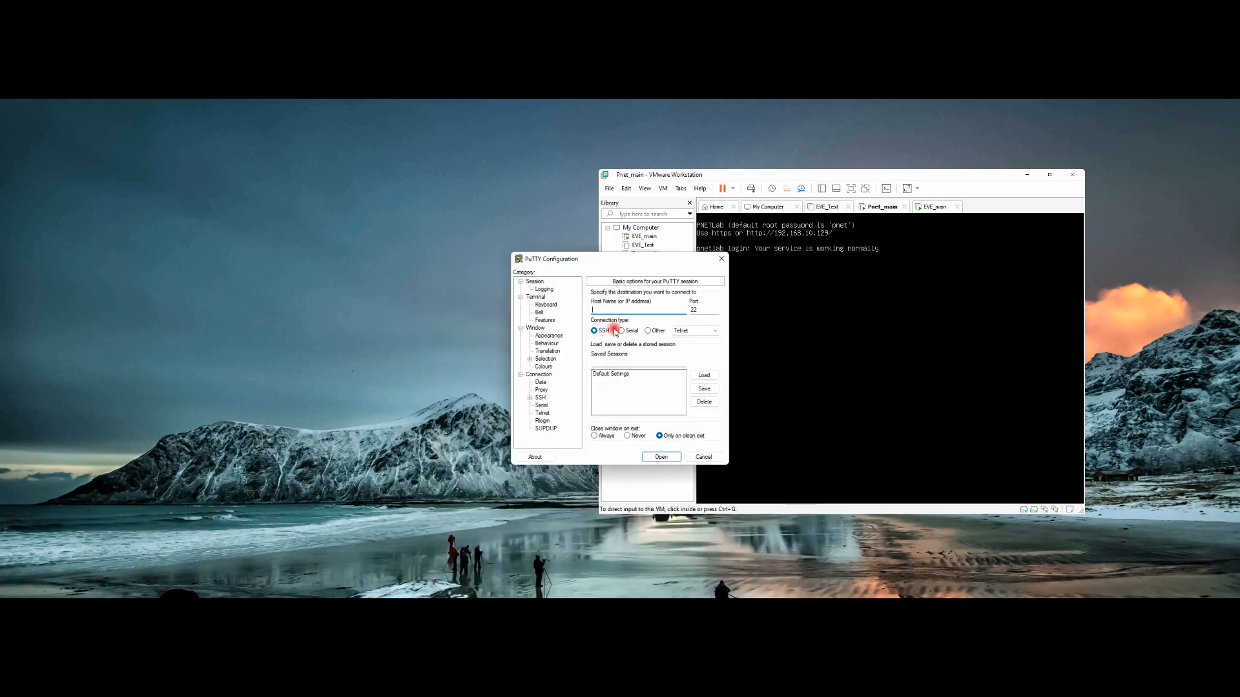
{"action": "type", "text": "192.168.10.129"}
{"action": "key", "text": "Return"}
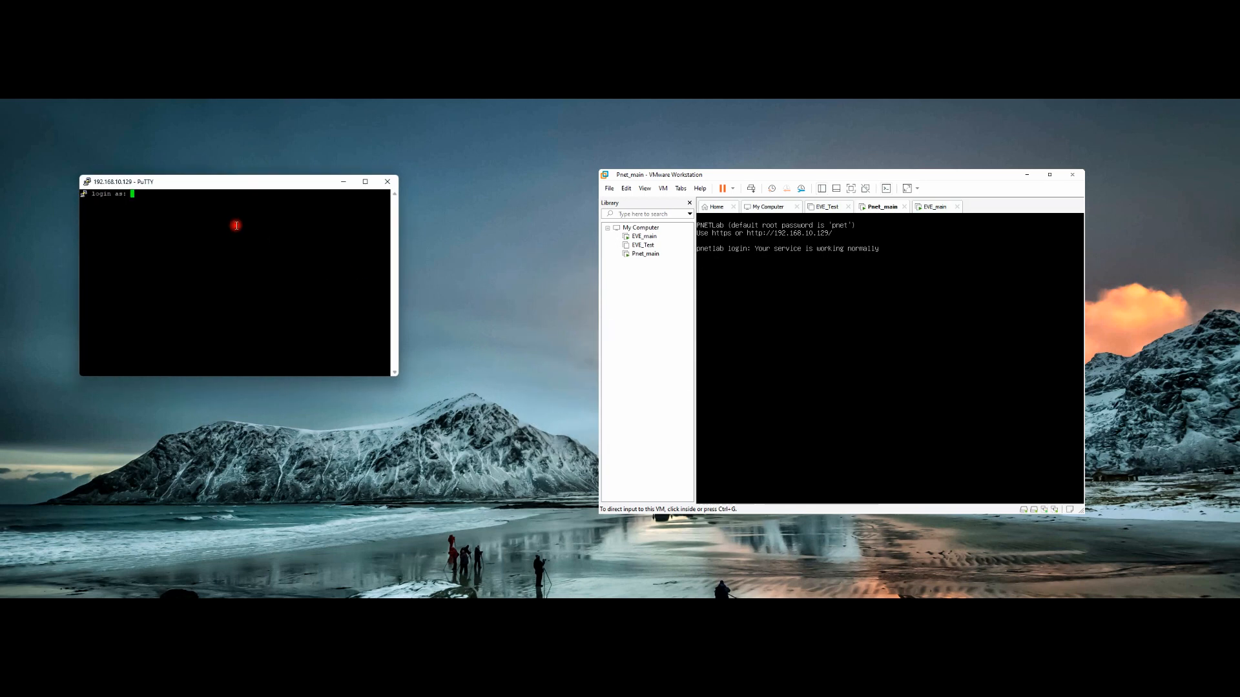
{"action": "type", "text": "admin"}
{"action": "key", "text": "Return"}
{"action": "key", "text": "Return"}
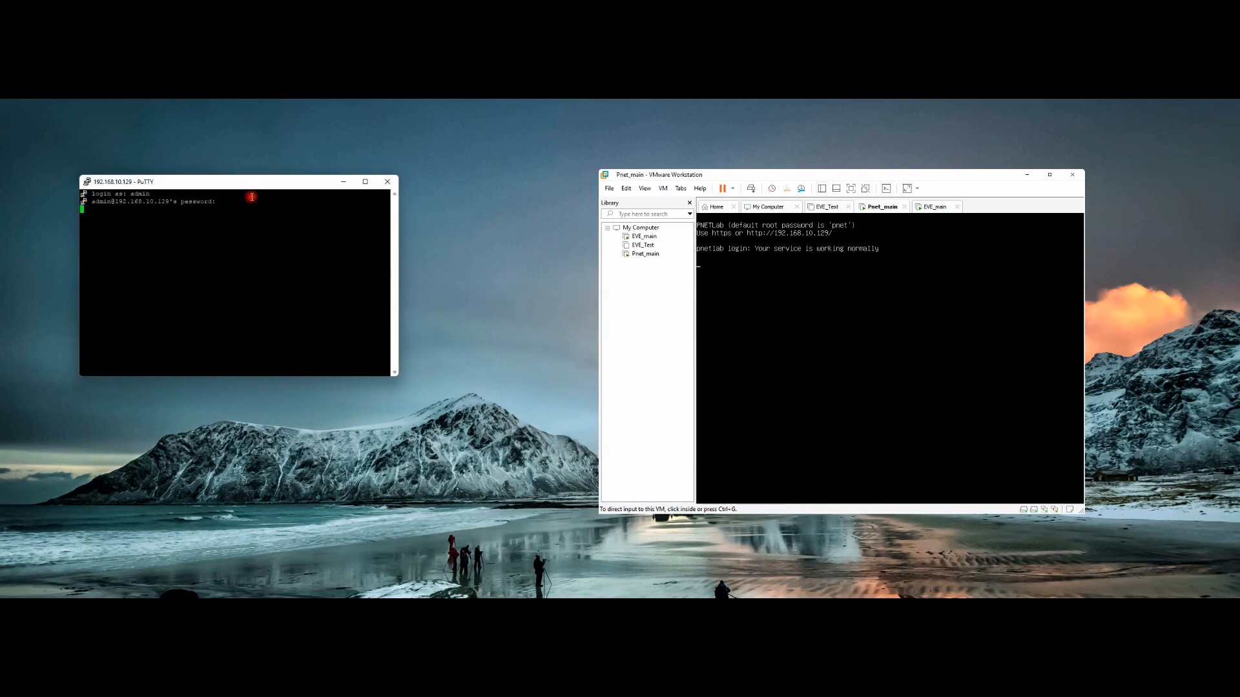
Step: Place PuTTY beside VMware, make it taller, and retry the admin password twice, both denied
{"action": "left_click_drag", "start_coordinate": [252, 182], "coordinate": [452, 180]}
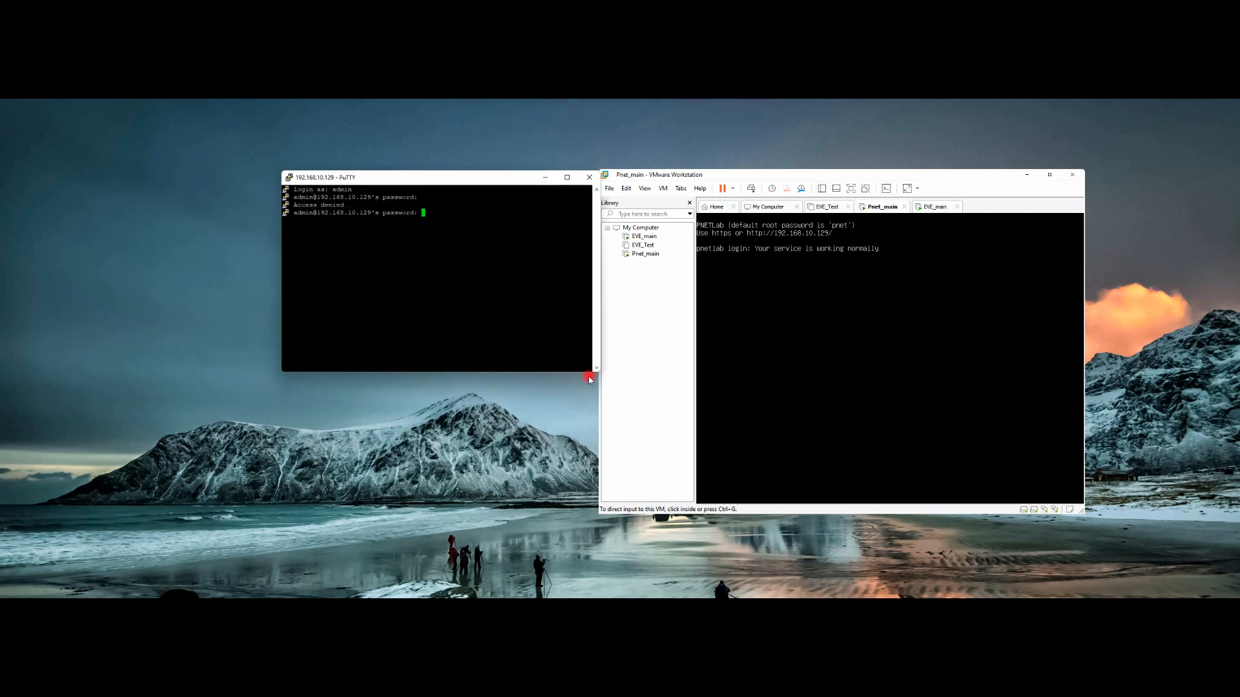
{"action": "left_click_drag", "start_coordinate": [581, 371], "coordinate": [595, 501]}
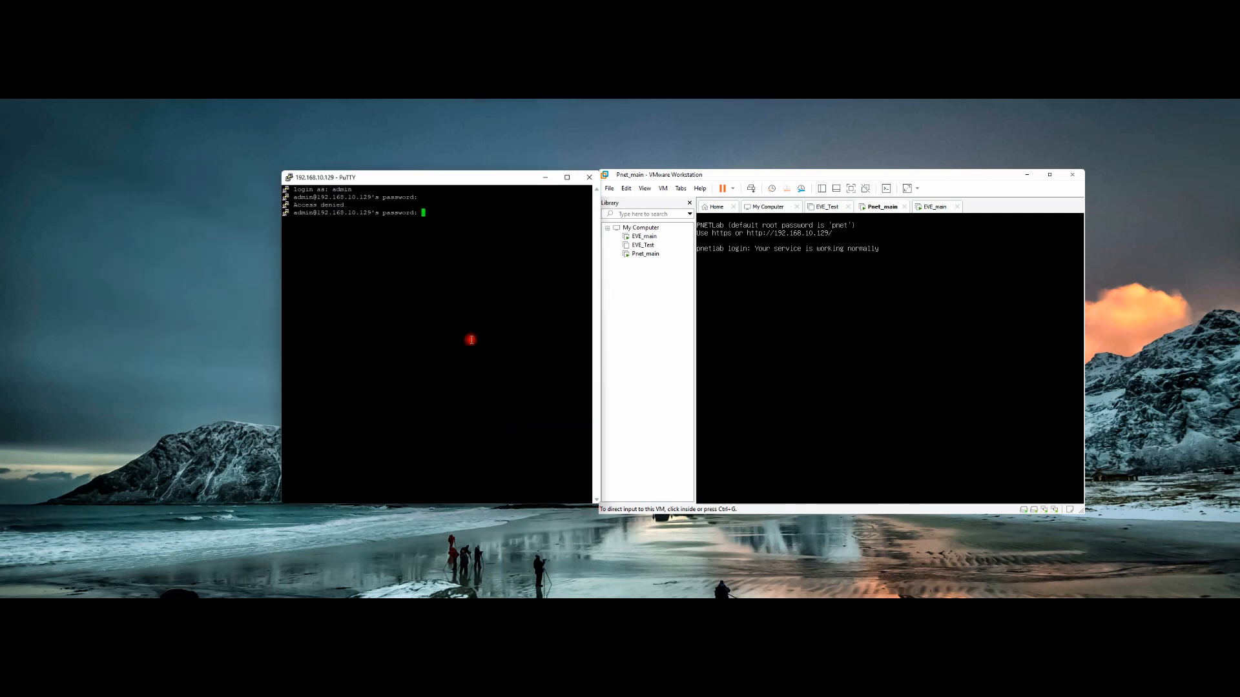
{"action": "key", "text": "Return"}
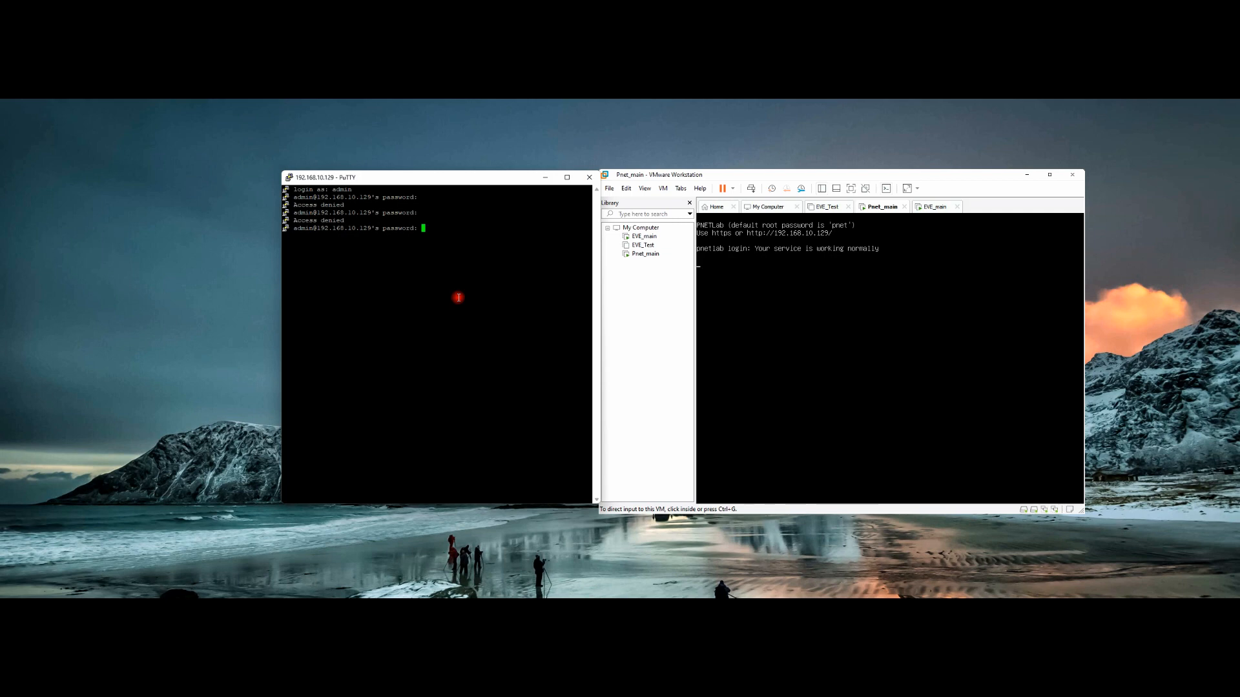
{"action": "key", "text": "Return"}
Step: Start a new PuTTY session to 192.168.10.129 and log in as root to the shell
{"action": "right_click", "coordinate": [404, 179]}
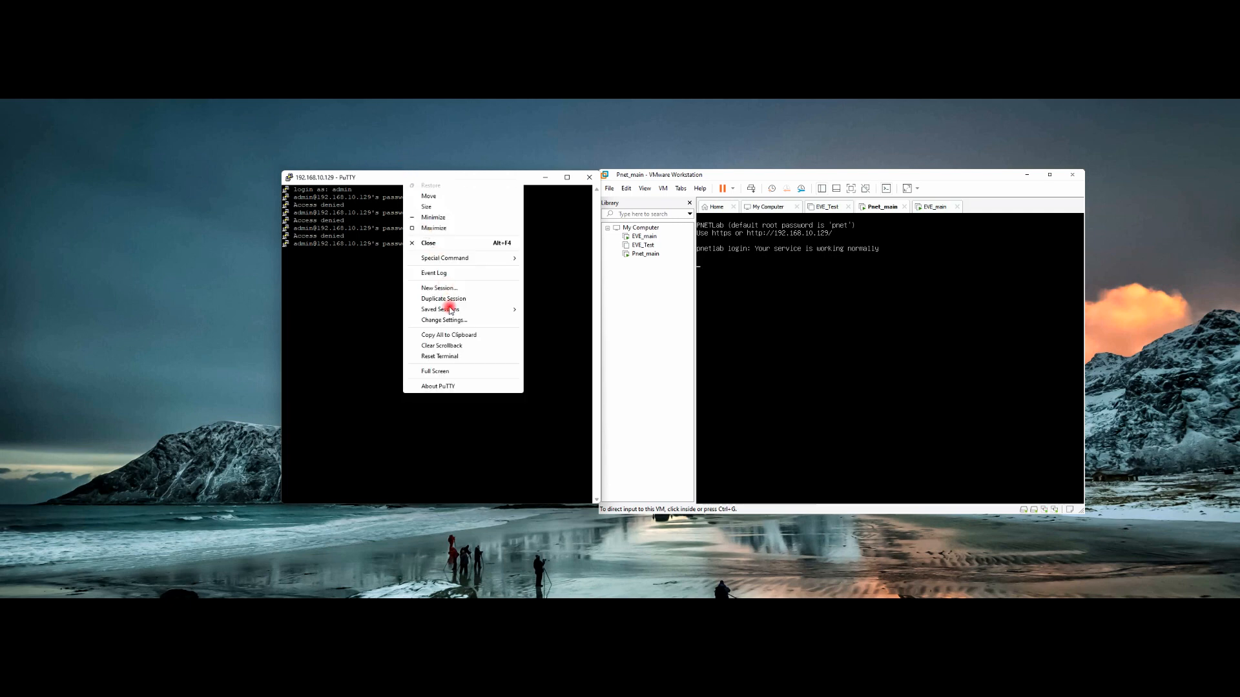
{"action": "left_click", "coordinate": [445, 288]}
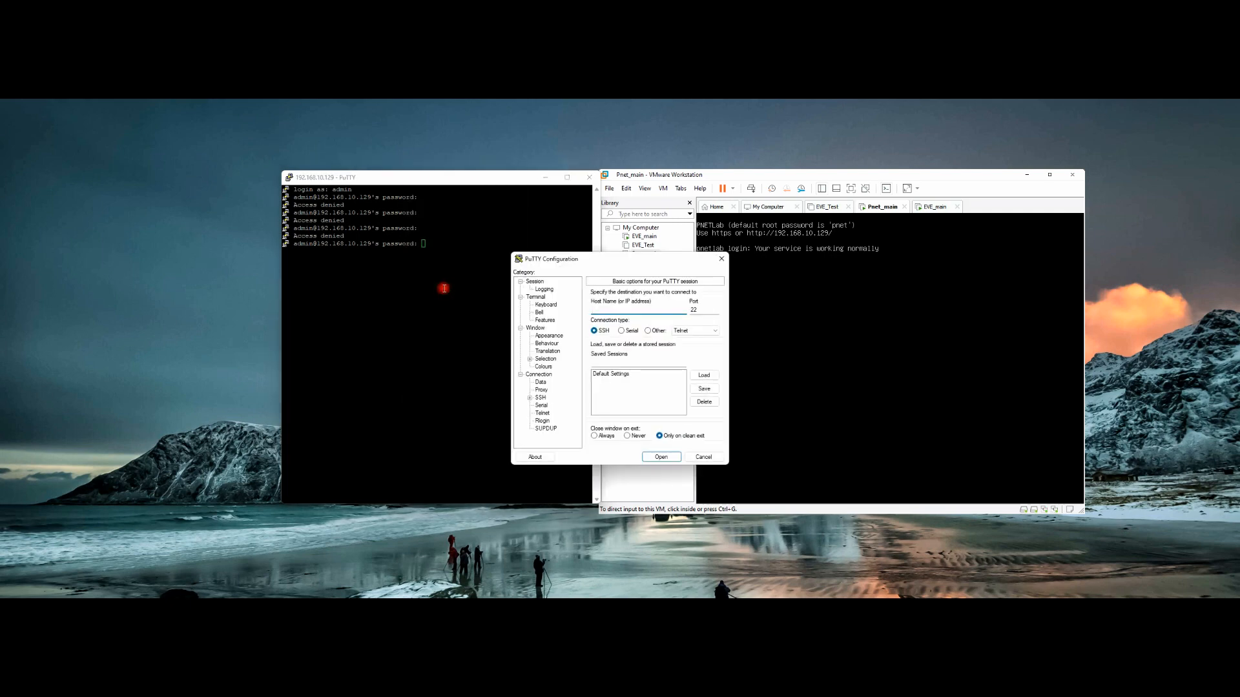
{"action": "type", "text": "192.168.10.129"}
{"action": "key", "text": "Return"}
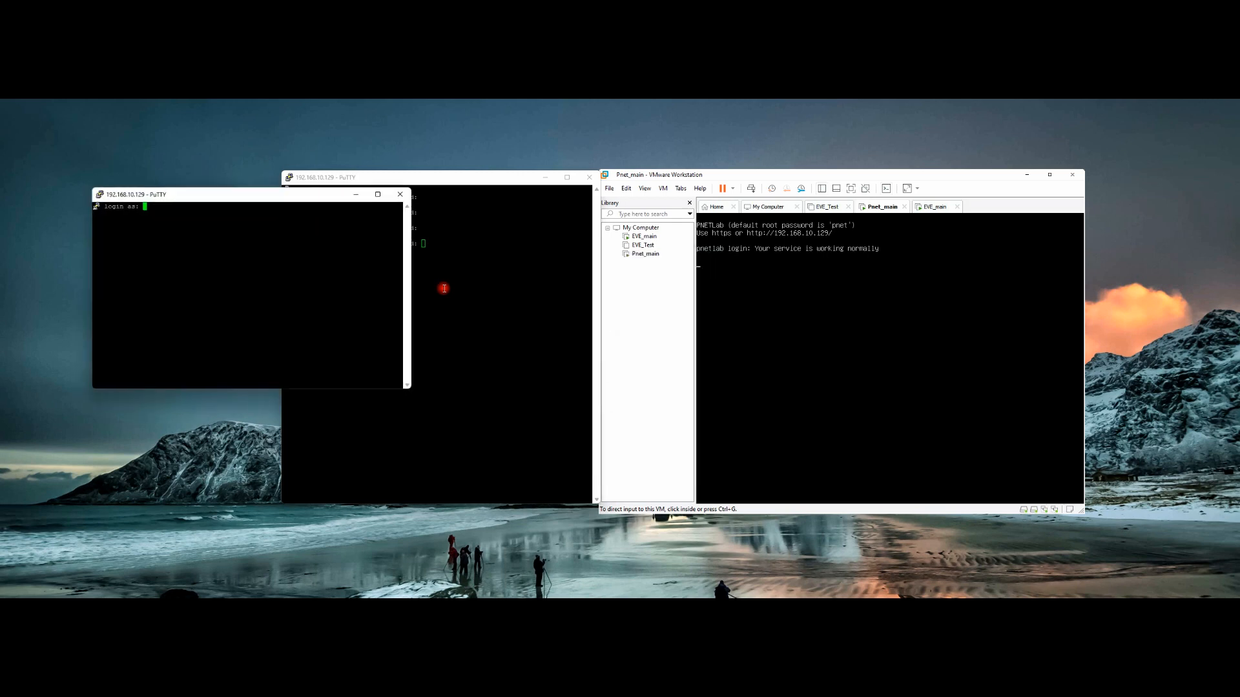
{"action": "type", "text": "root"}
{"action": "key", "text": "Return"}
{"action": "key", "text": "Return"}
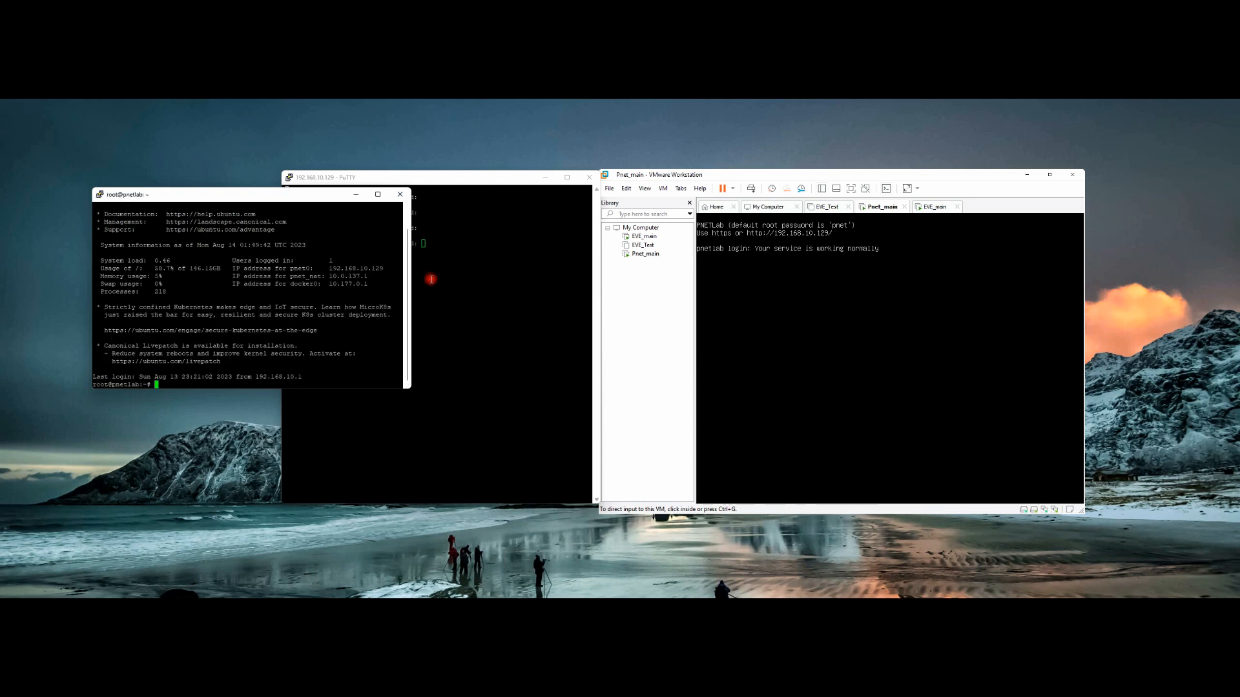
Step: Set the failed session aside, then run 'ishare2 search ?' and enlarge the terminal to list 1170 images
{"action": "left_click", "coordinate": [544, 178]}
{"action": "left_click_drag", "start_coordinate": [308, 198], "coordinate": [467, 182]}
{"action": "key", "text": "Return"}
{"action": "key", "text": "Return"}
{"action": "key", "text": "Return"}
{"action": "key", "text": "Return"}
{"action": "key", "text": "Return"}
{"action": "key", "text": "Return"}
{"action": "key", "text": "Return"}
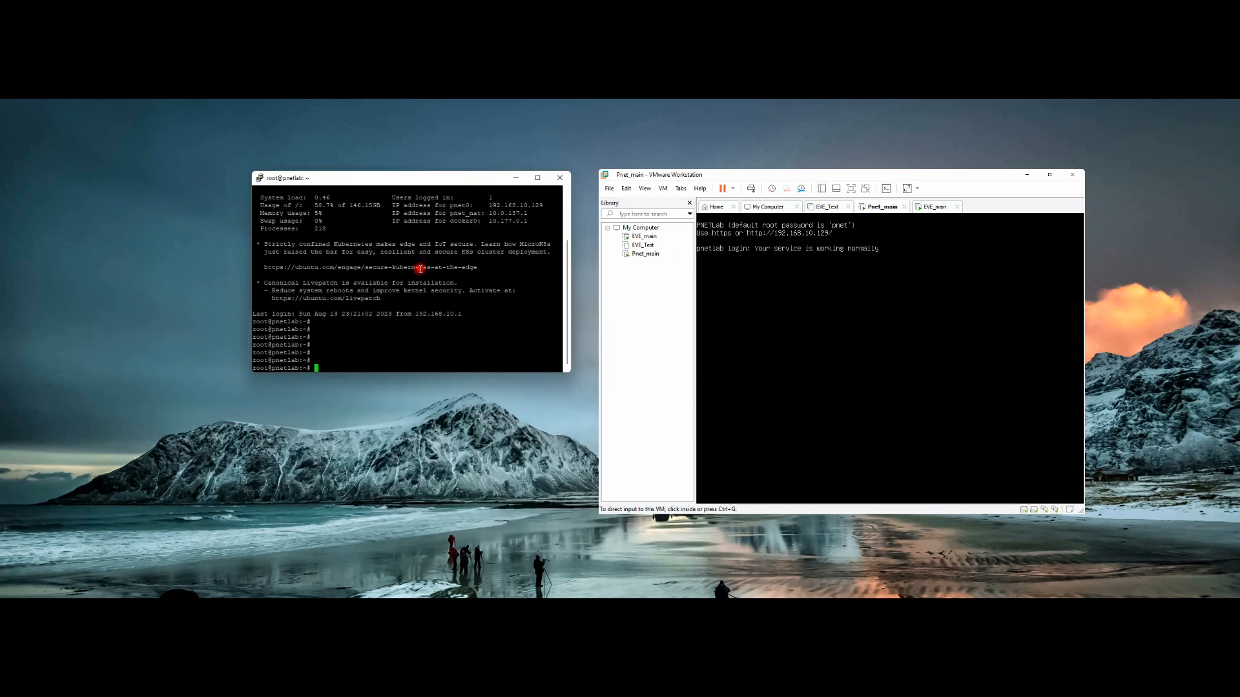
{"action": "key", "text": "Up"}
{"action": "key", "text": "Up"}
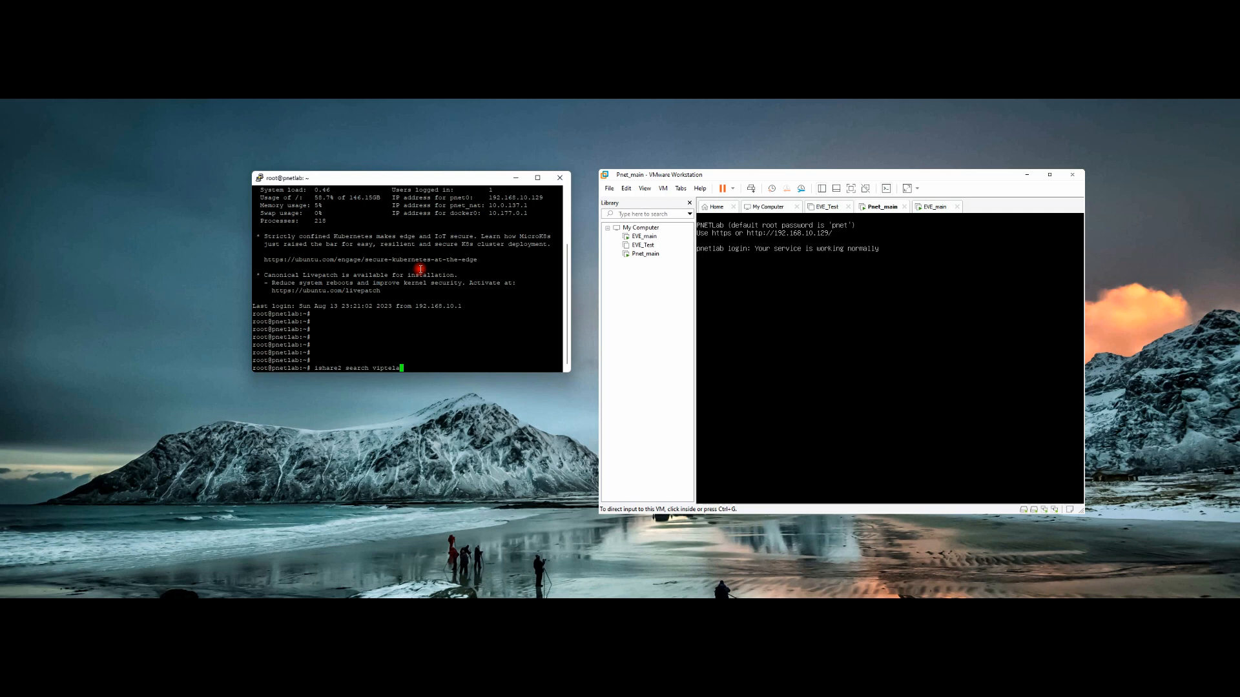
{"action": "key", "text": "BackSpace"}
{"action": "key", "text": "BackSpace"}
{"action": "key", "text": "BackSpace"}
{"action": "key", "text": "BackSpace"}
{"action": "key", "text": "BackSpace"}
{"action": "key", "text": "BackSpace"}
{"action": "key", "text": "BackSpace"}
{"action": "type", "text": "?"}
{"action": "key", "text": "Return"}
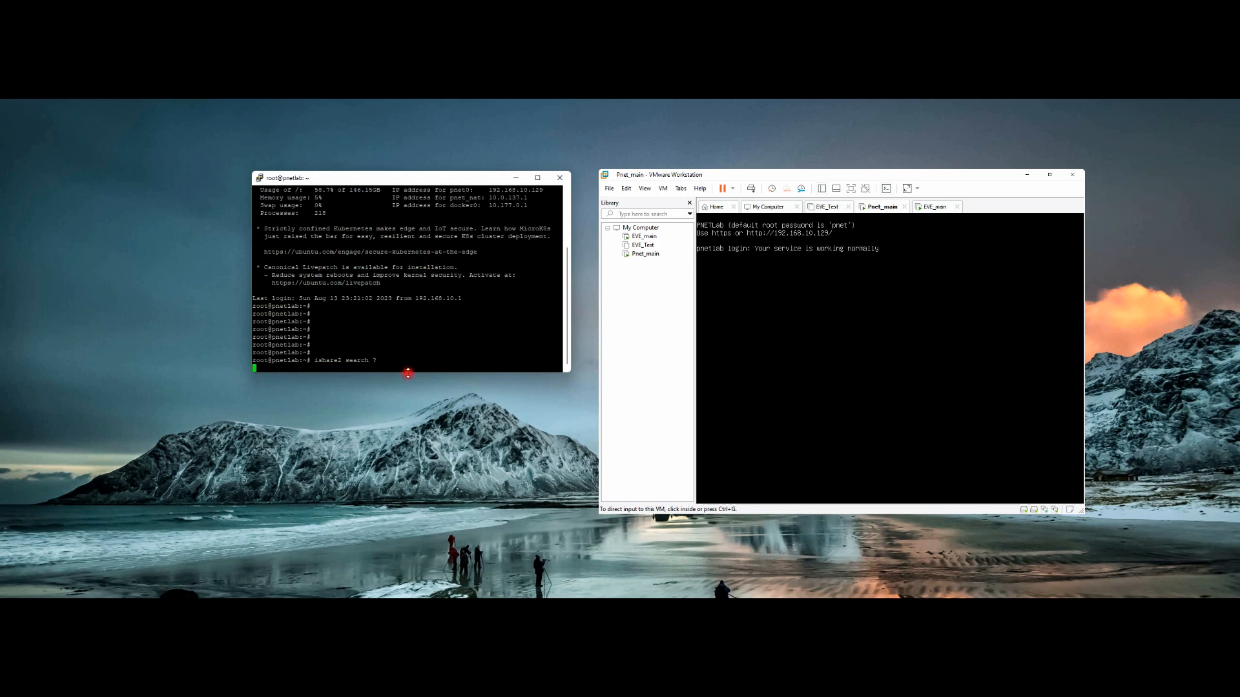
{"action": "left_click_drag", "start_coordinate": [410, 373], "coordinate": [426, 500]}
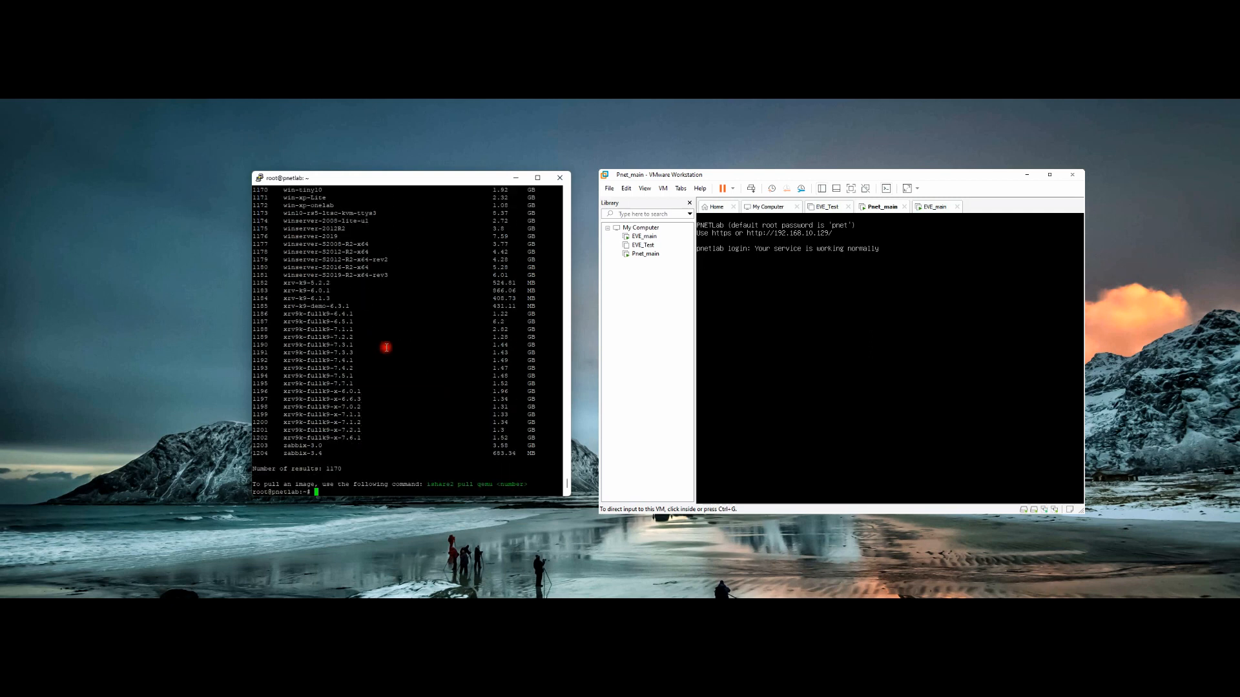
Step: Run 'ishare2 search' and review its bin and qemu search options
{"action": "type", "text": "ishare2 search"}
{"action": "key", "text": "Return"}
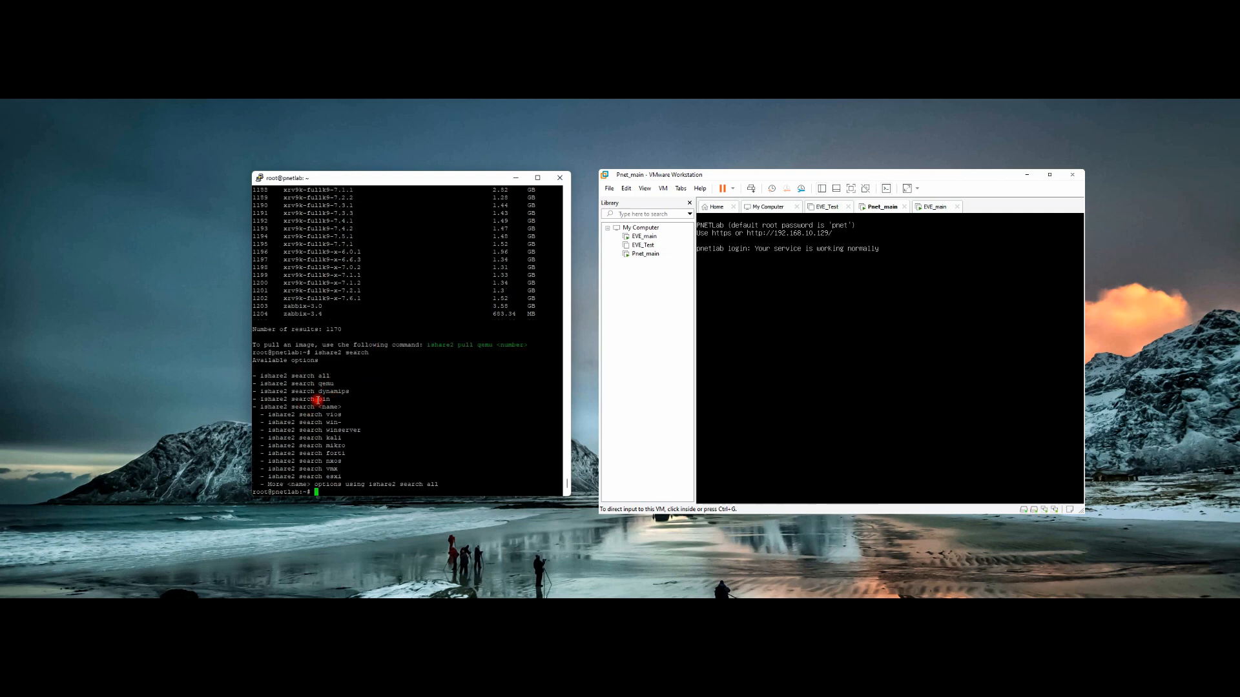
{"action": "left_click_drag", "start_coordinate": [316, 399], "coordinate": [326, 400]}
{"action": "double_click", "coordinate": [324, 399]}
{"action": "double_click", "coordinate": [325, 383]}
{"action": "left_click", "coordinate": [367, 388]}
Step: Run 'ishare2 search all' and make the terminal taller to see the QEMU and Dynamips lists
{"action": "key", "text": "Up"}
{"action": "type", "text": "all"}
{"action": "key", "text": "Return"}
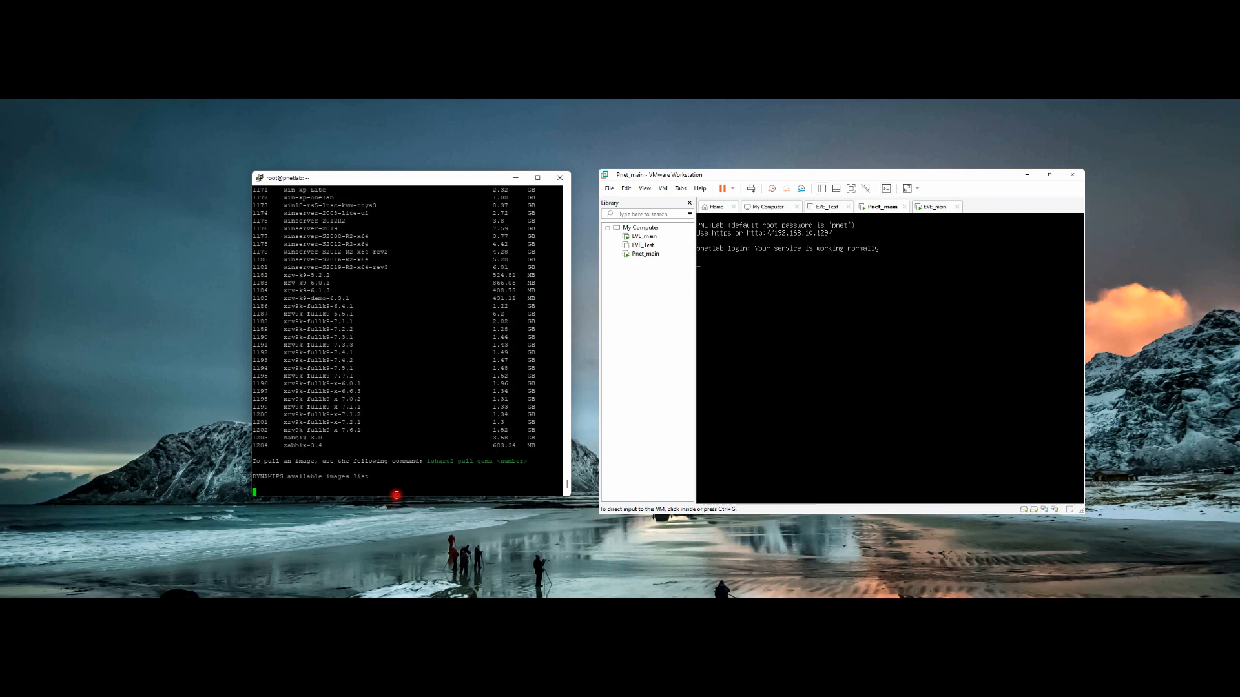
{"action": "left_click_drag", "start_coordinate": [396, 496], "coordinate": [398, 584]}
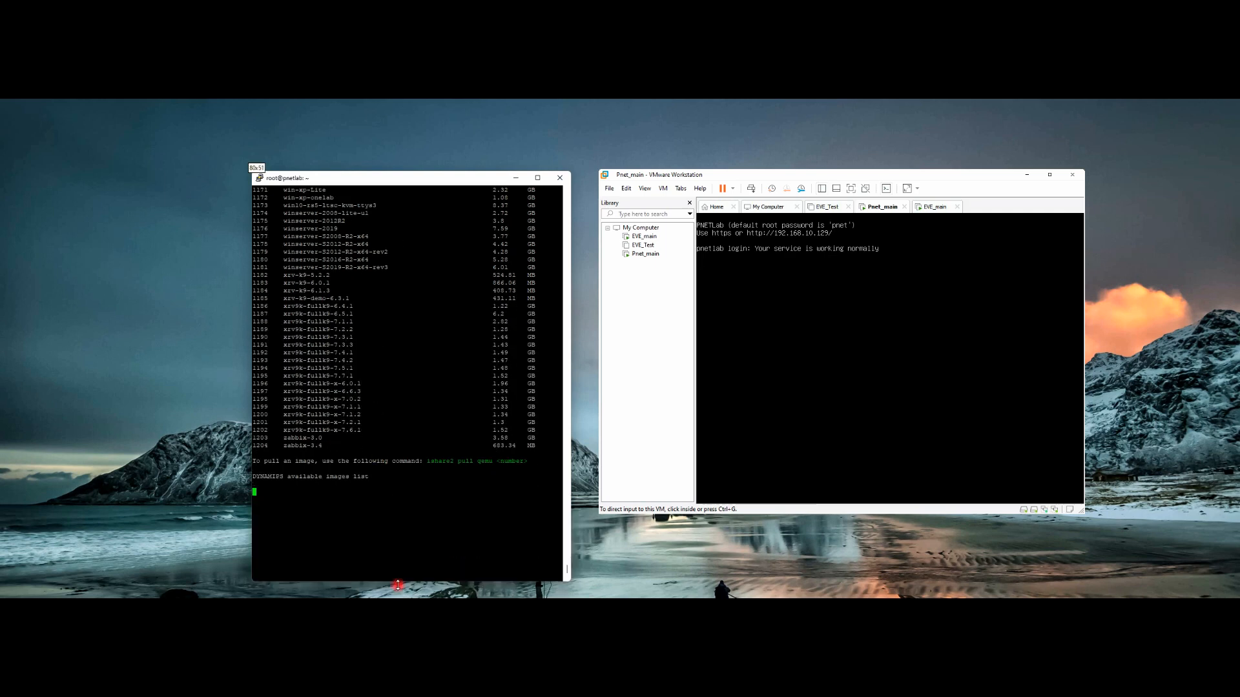
Step: Maximize PuTTY, scroll to the end of the 19-image BIN list, then restore the window size
{"action": "double_click", "coordinate": [434, 185]}
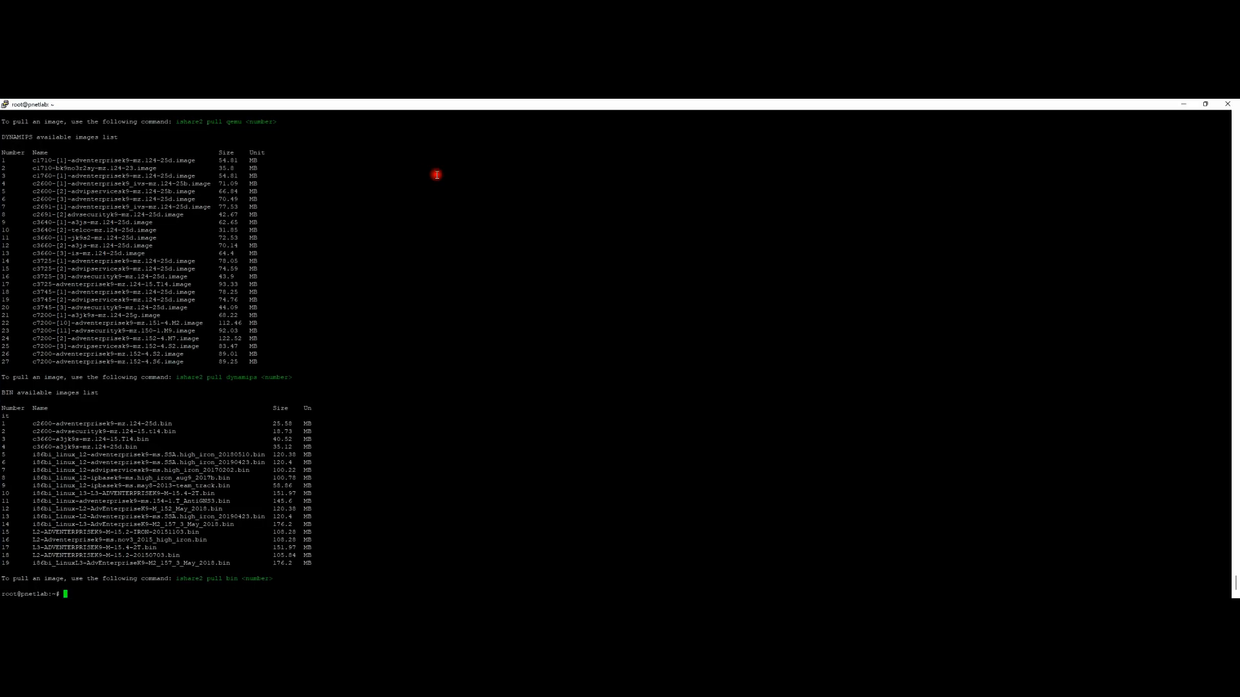
{"action": "scroll", "coordinate": [231, 323], "scroll_direction": "up", "scroll_amount": 20}
{"action": "scroll", "coordinate": [231, 323], "scroll_direction": "up", "scroll_amount": 20}
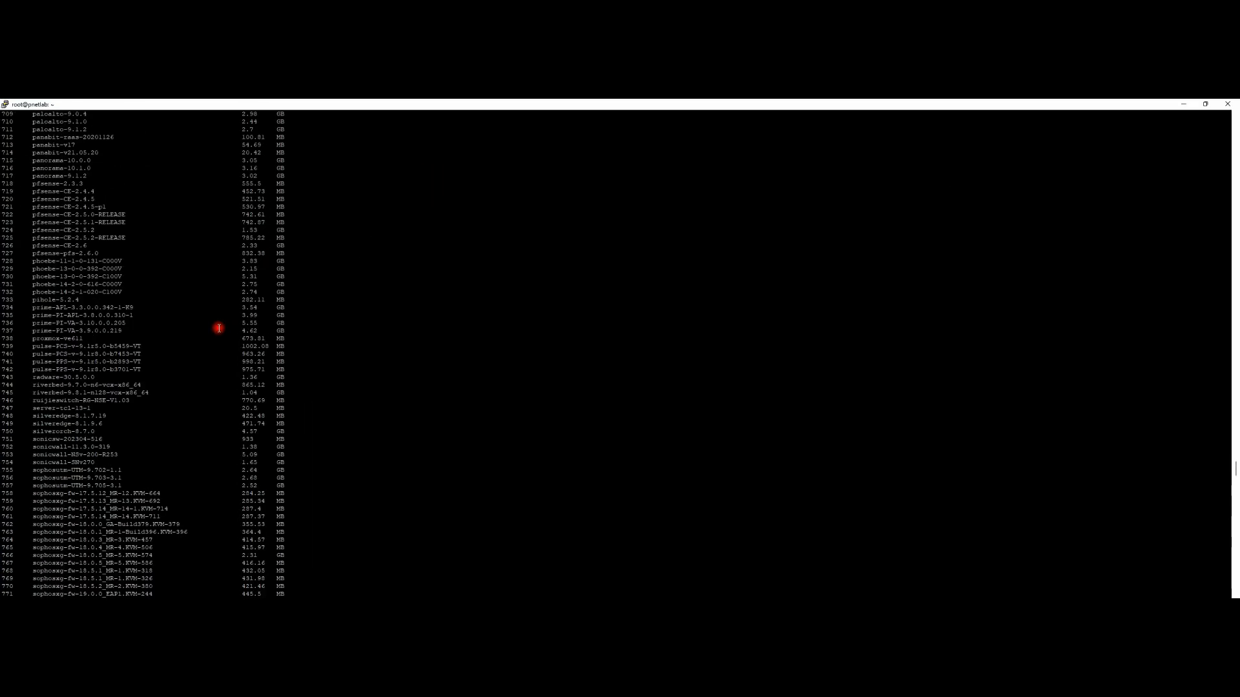
{"action": "scroll", "coordinate": [211, 333], "scroll_direction": "down", "scroll_amount": 20}
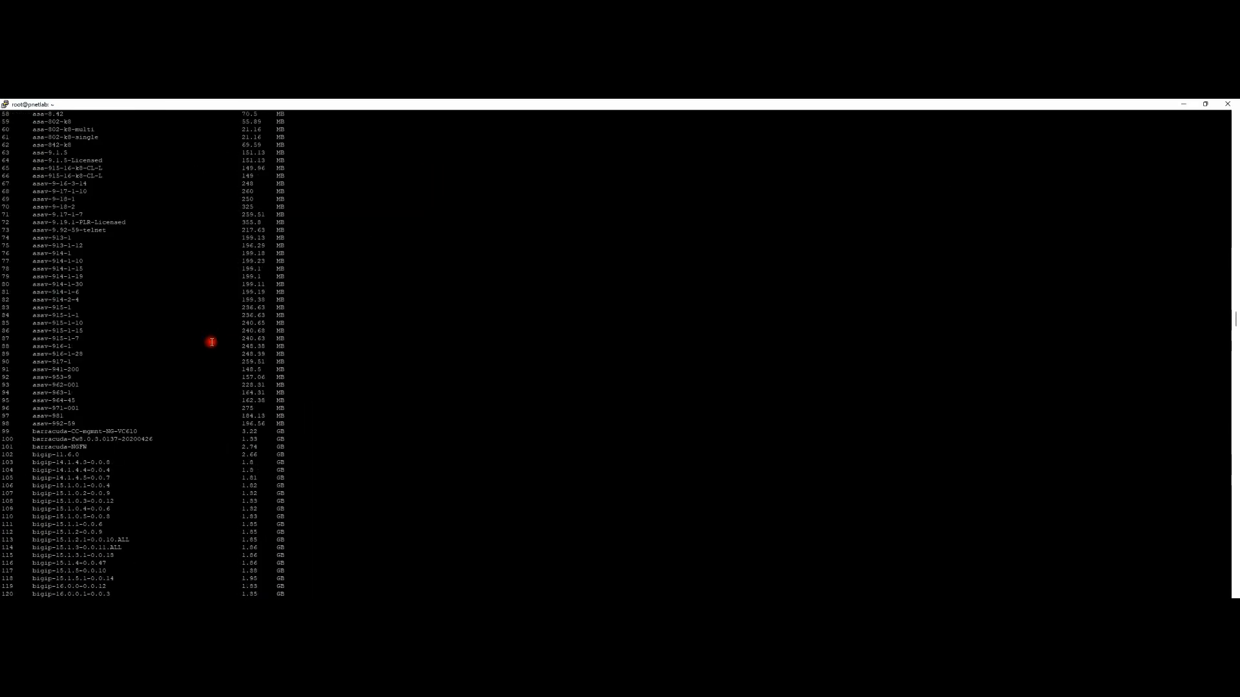
{"action": "scroll", "coordinate": [209, 344], "scroll_direction": "up", "scroll_amount": 20}
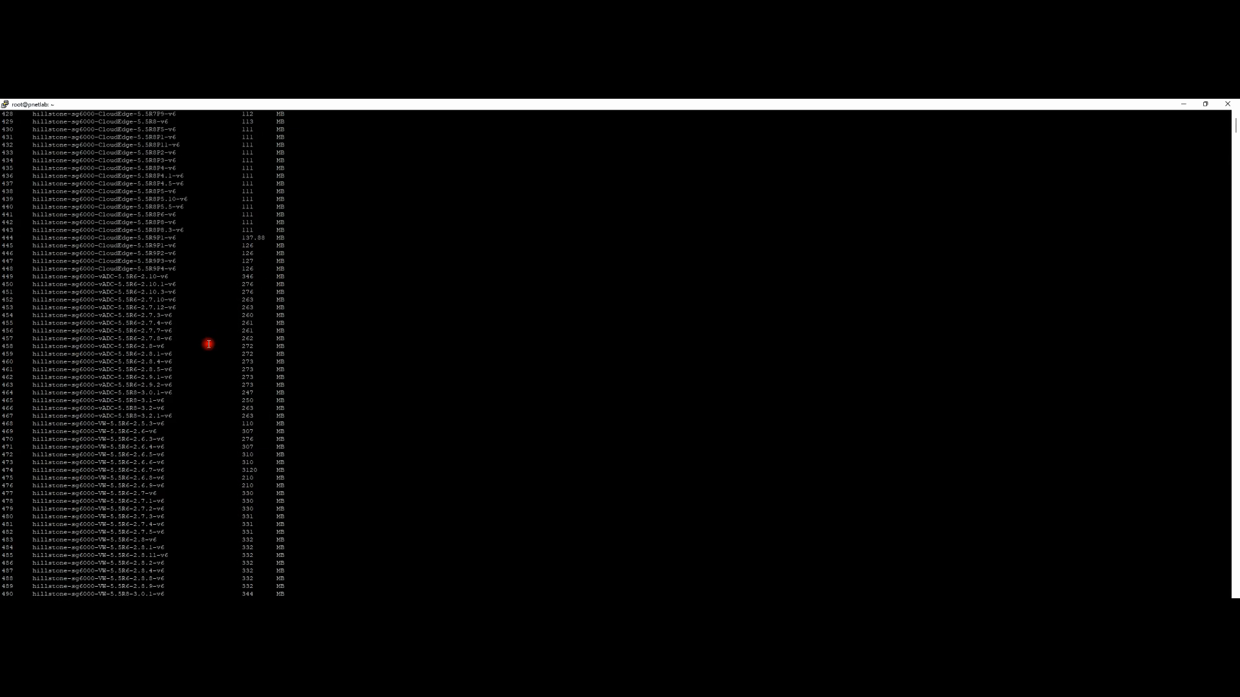
{"action": "scroll", "coordinate": [147, 183], "scroll_direction": "down", "scroll_amount": 20}
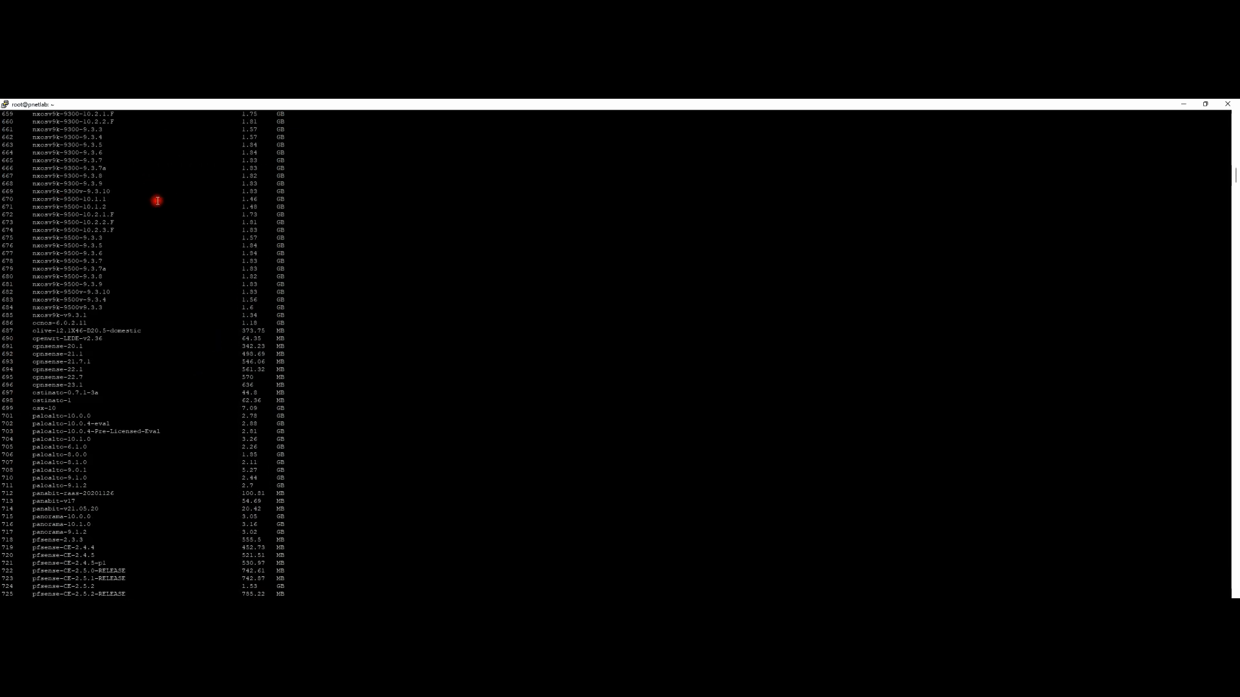
{"action": "scroll", "coordinate": [148, 291], "scroll_direction": "down", "scroll_amount": 20}
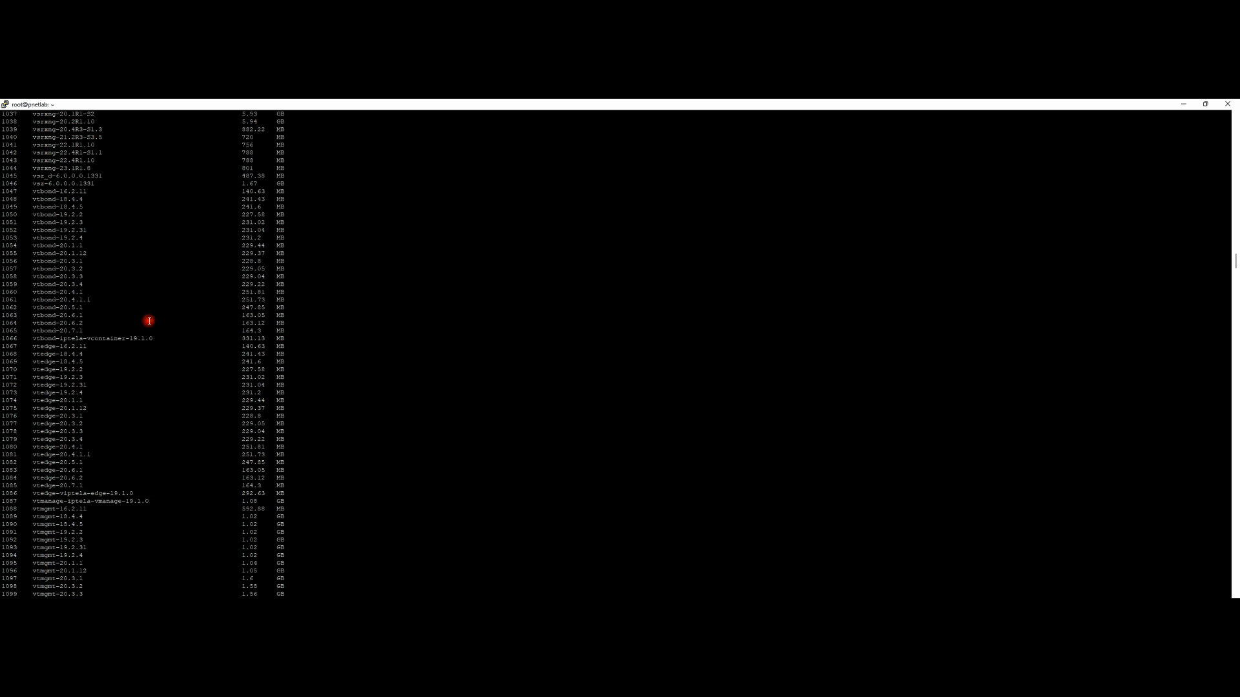
{"action": "double_click", "coordinate": [323, 105]}
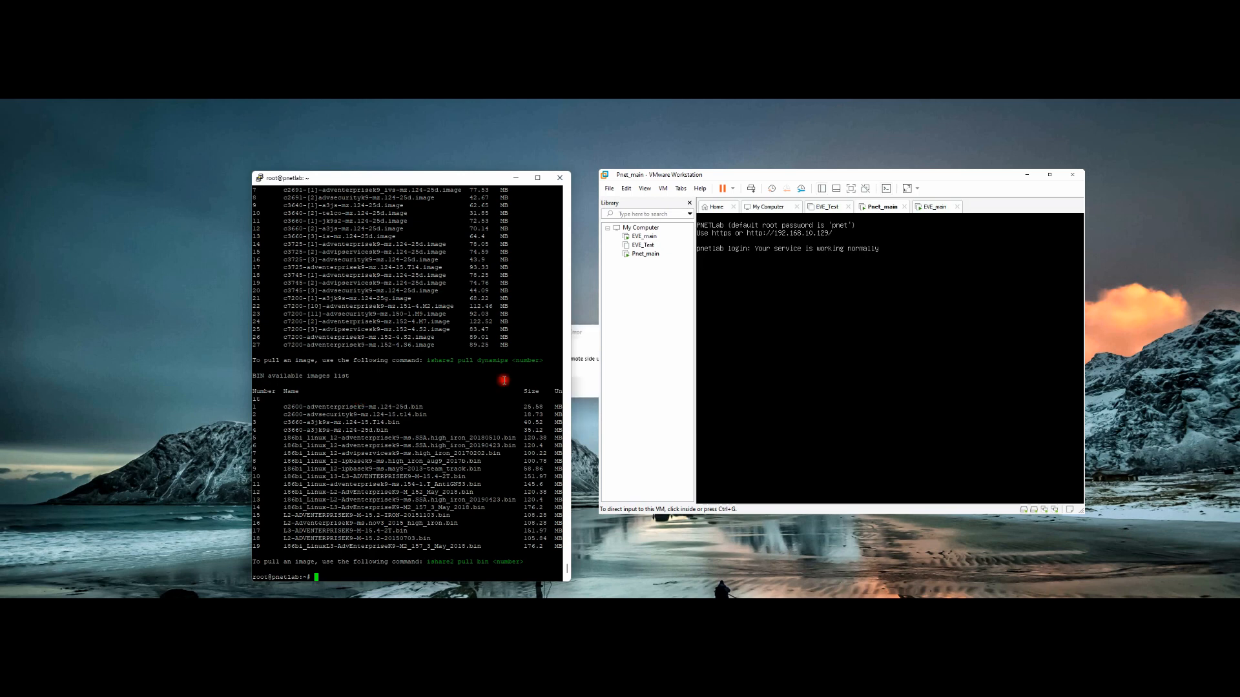
Step: Dismiss the PuTTY closed-connection error and scroll back up the image list
{"action": "left_click", "coordinate": [597, 330]}
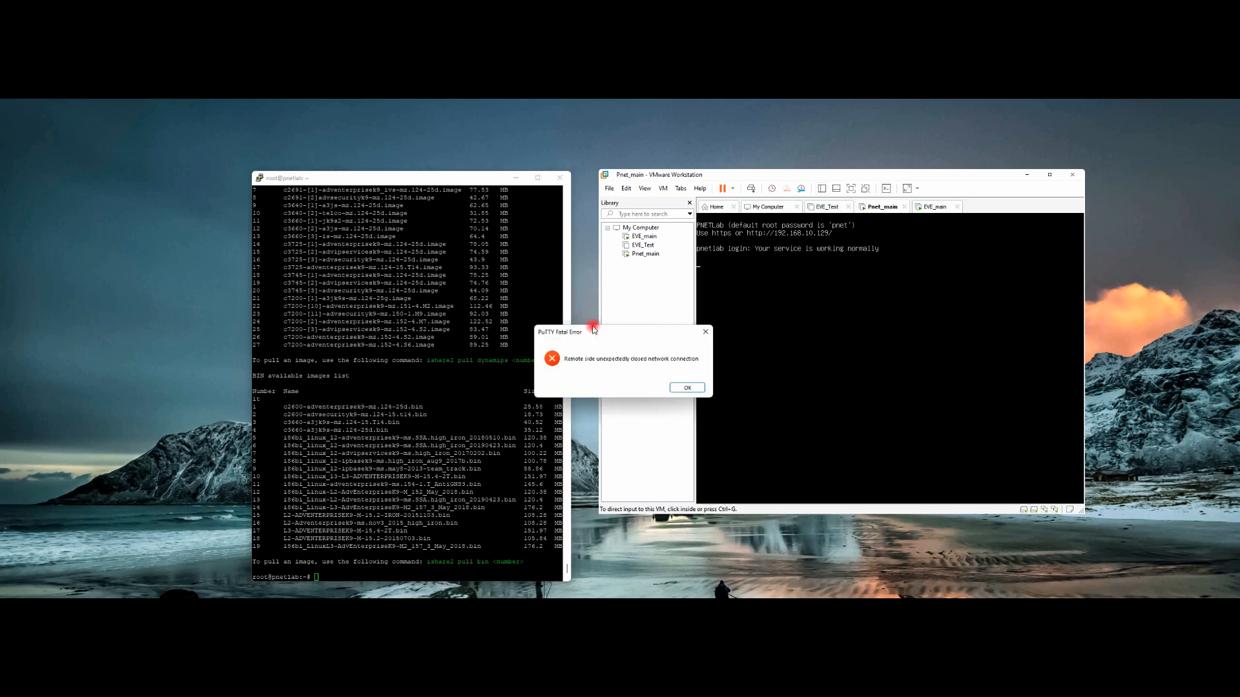
{"action": "left_click", "coordinate": [698, 391]}
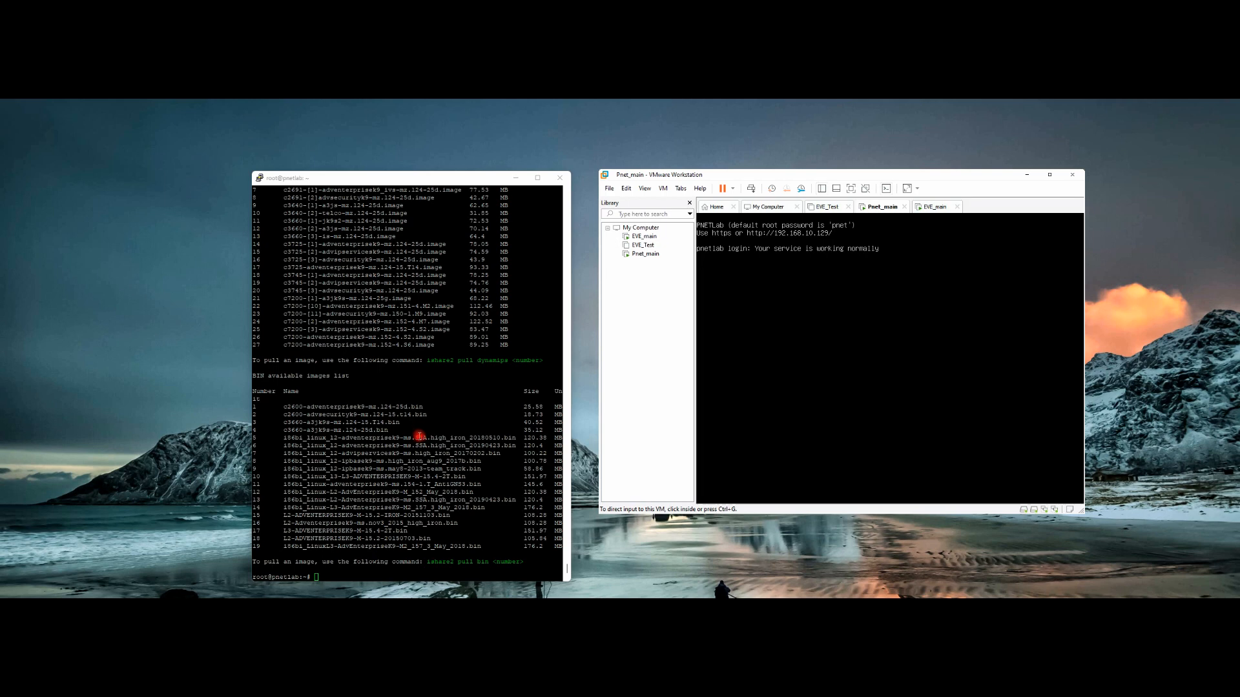
{"action": "scroll", "coordinate": [415, 435], "scroll_direction": "up", "scroll_amount": 15}
{"action": "scroll", "coordinate": [399, 379], "scroll_direction": "up", "scroll_amount": 8}
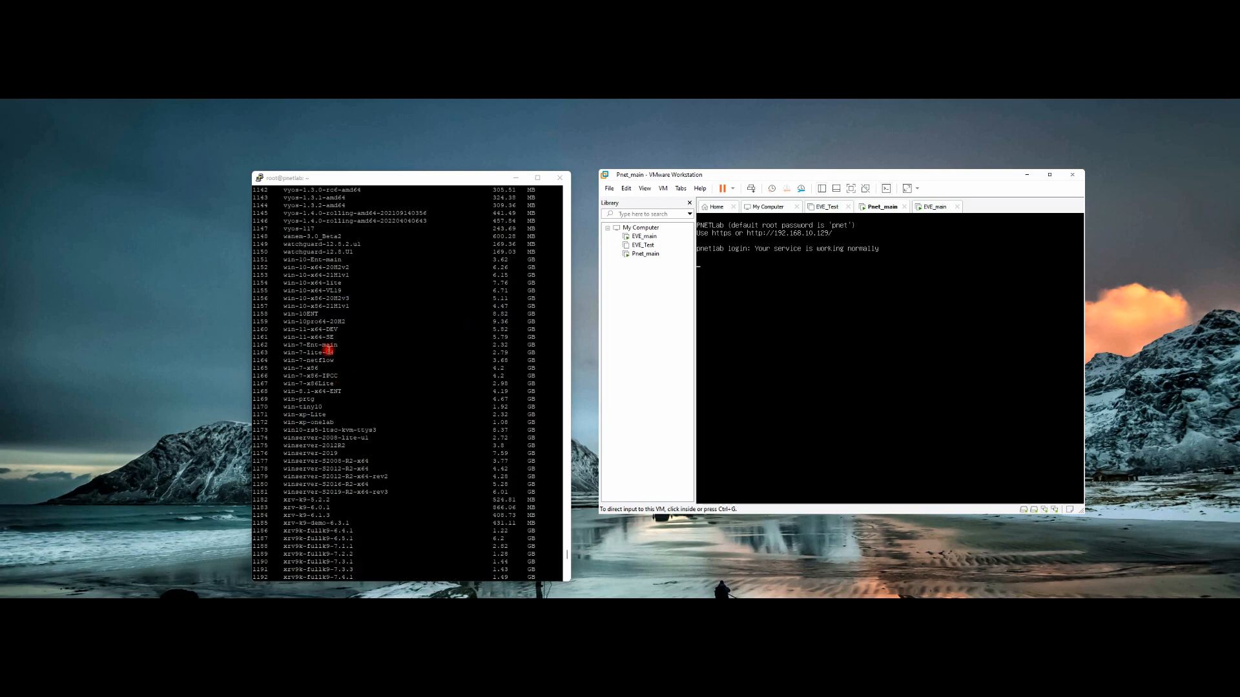
Step: Highlight the win-10, win-7, win-8.1, win-xp and Windows Server 2008–2019 image entries
{"action": "left_click_drag", "start_coordinate": [284, 314], "coordinate": [368, 390]}
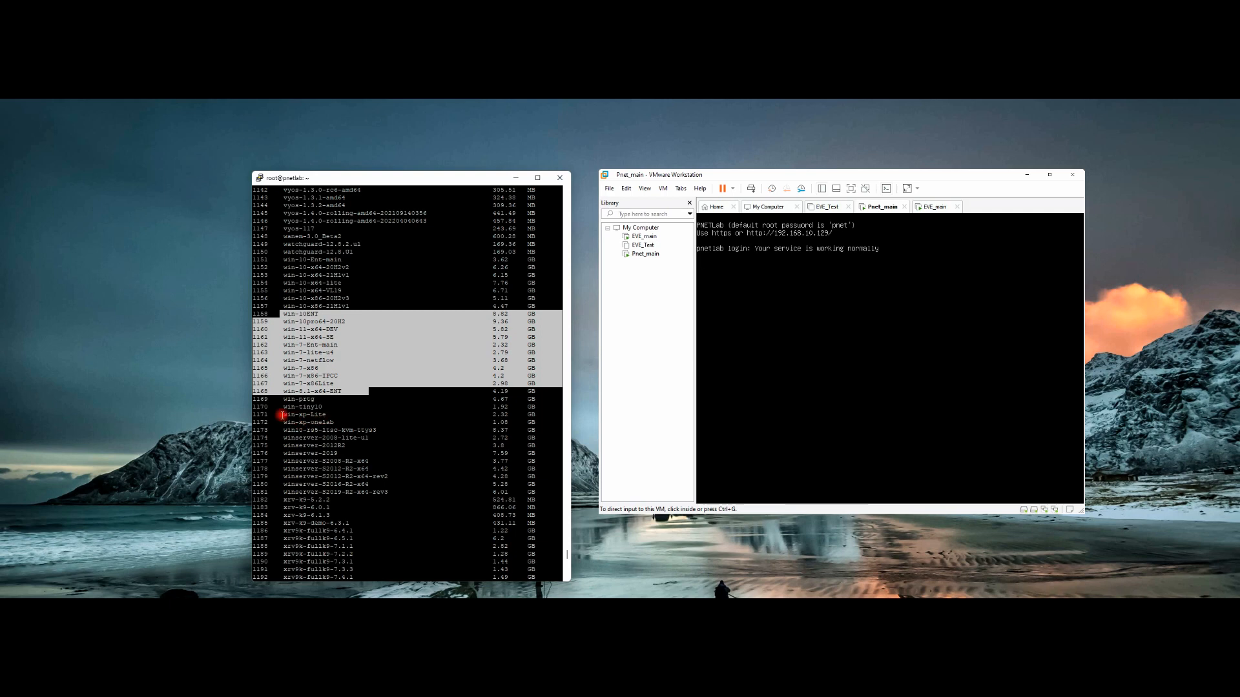
{"action": "left_click_drag", "start_coordinate": [282, 415], "coordinate": [337, 423]}
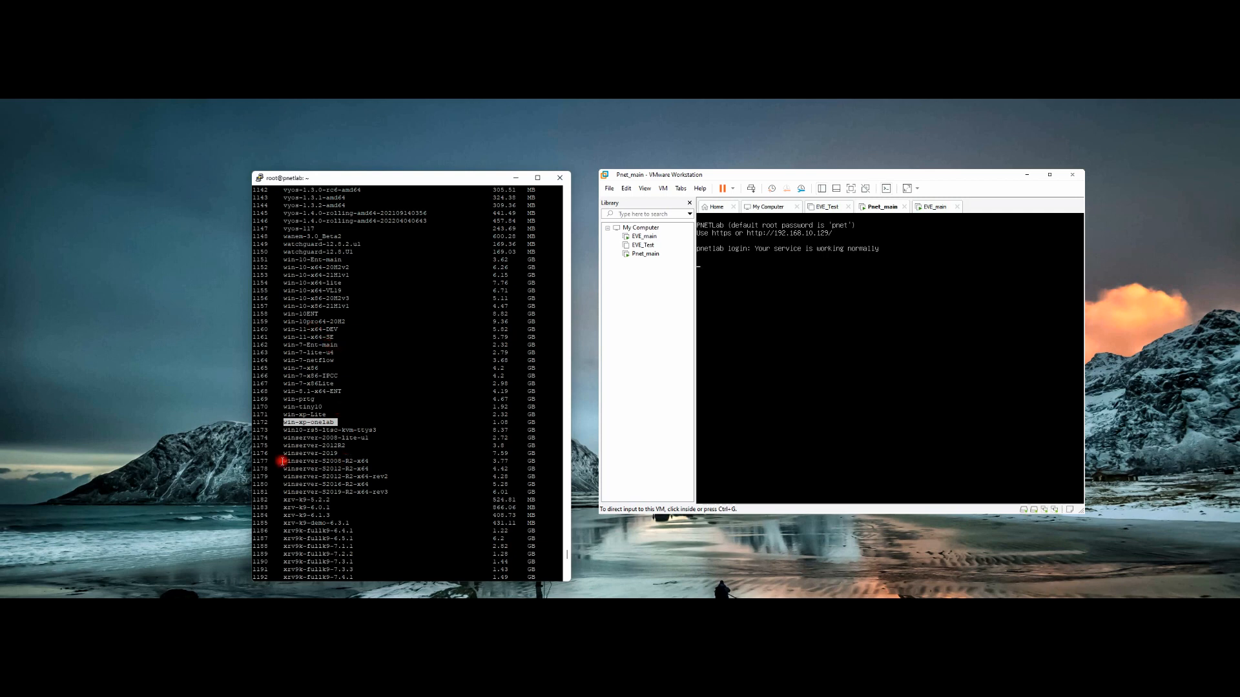
{"action": "left_click_drag", "start_coordinate": [281, 461], "coordinate": [396, 491]}
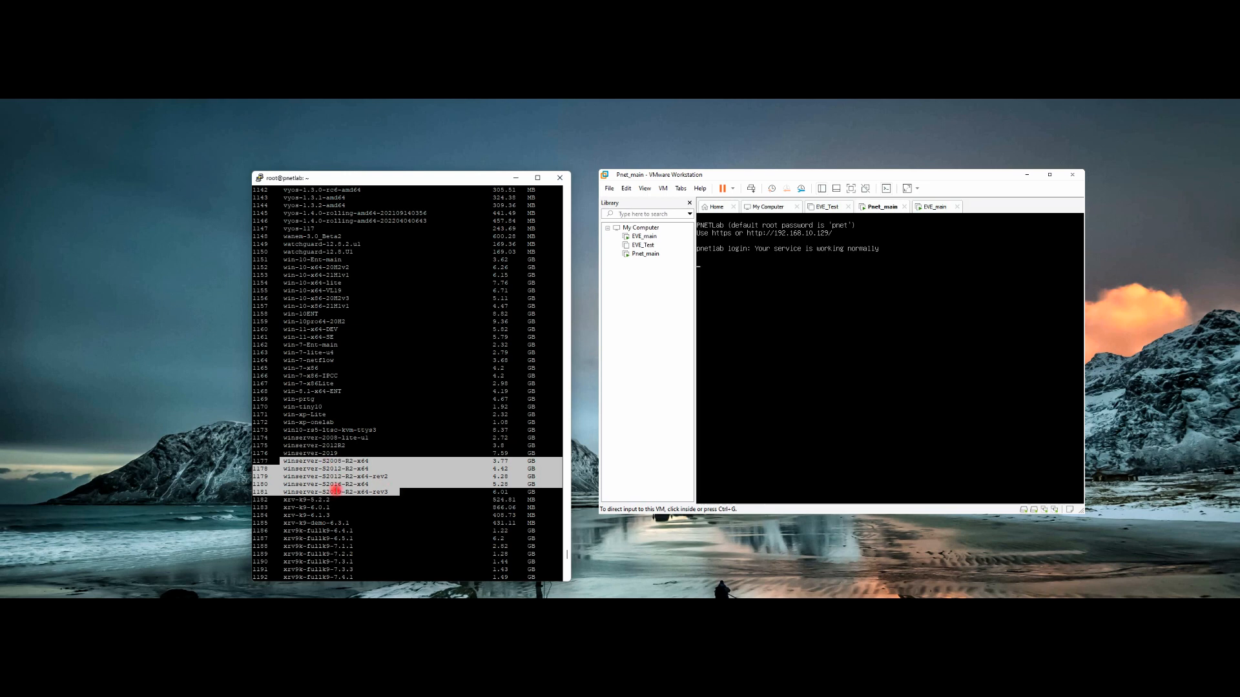
{"action": "scroll", "coordinate": [338, 447], "scroll_direction": "down", "scroll_amount": 20}
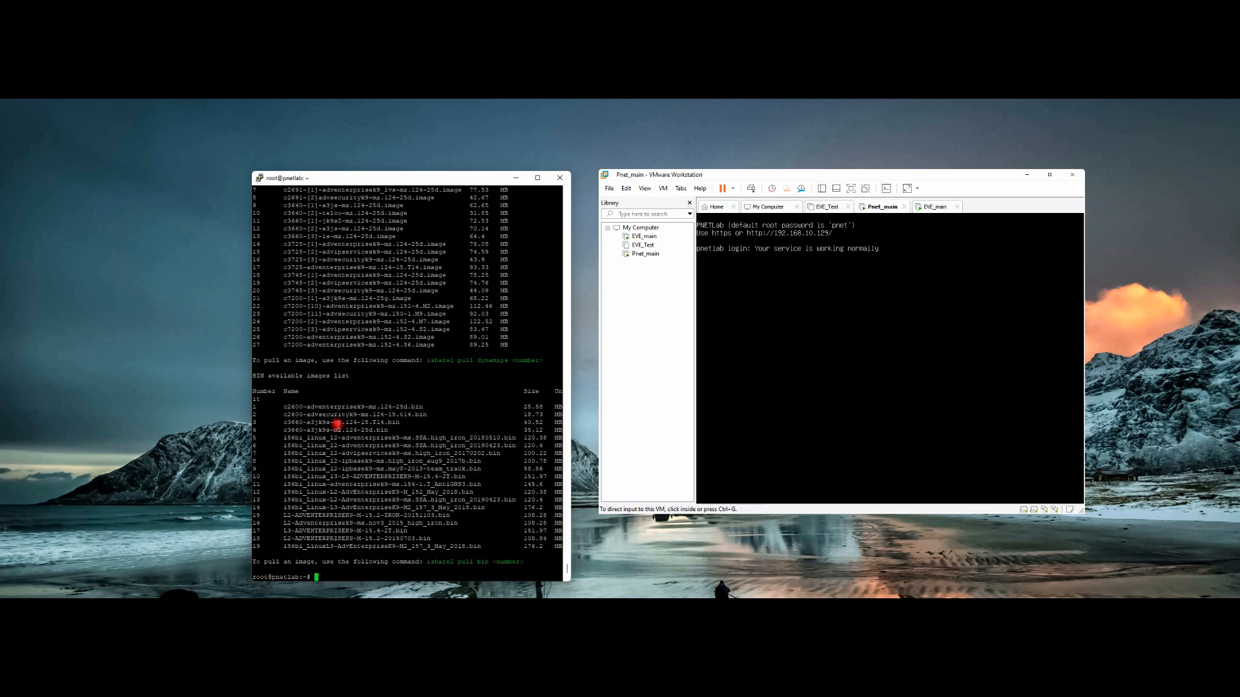
Step: Scroll up through the catalogue, marking a vtmgmt entry, the first ASA entry and asav-9-16-3-14
{"action": "scroll", "coordinate": [349, 388], "scroll_direction": "up", "scroll_amount": 8}
{"action": "scroll", "coordinate": [333, 368], "scroll_direction": "up", "scroll_amount": 20}
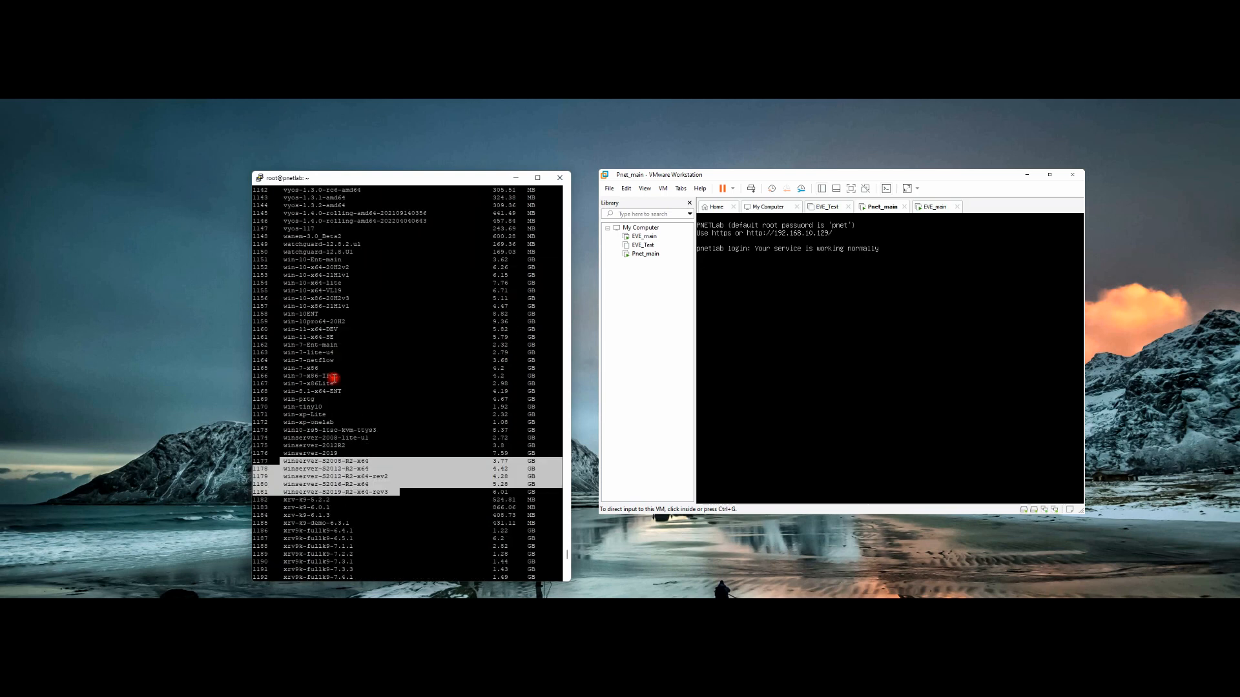
{"action": "scroll", "coordinate": [333, 378], "scroll_direction": "up", "scroll_amount": 15}
{"action": "scroll", "coordinate": [334, 377], "scroll_direction": "up", "scroll_amount": 8}
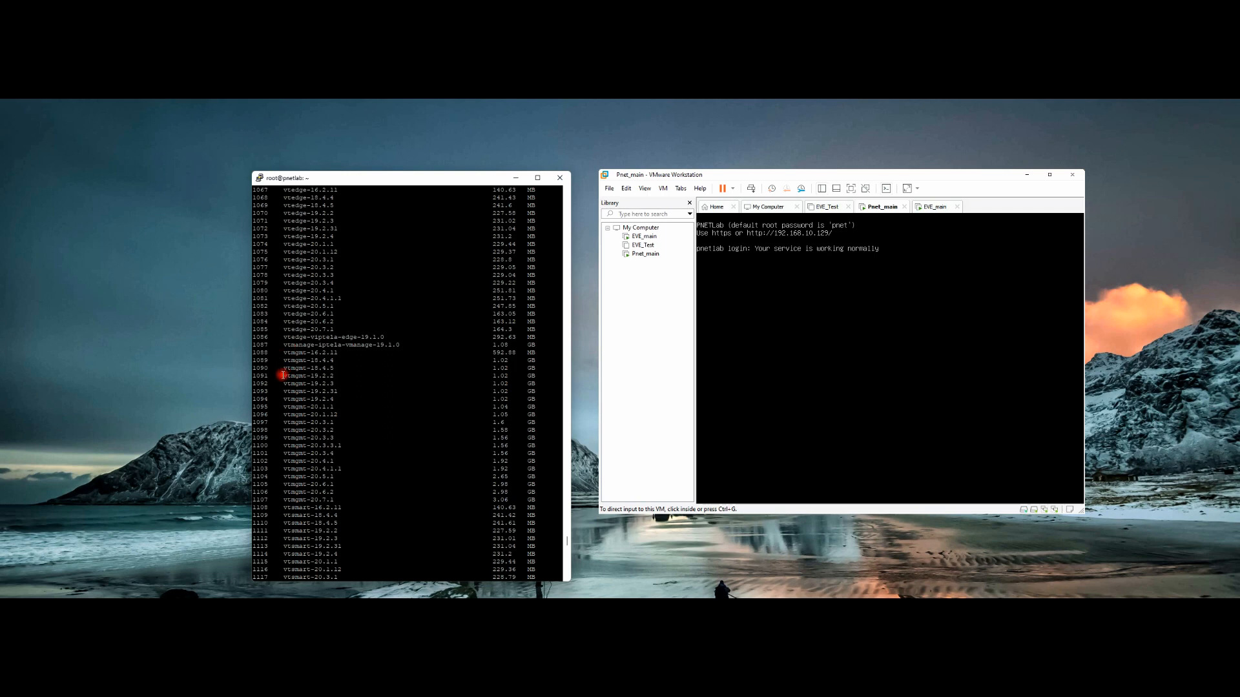
{"action": "left_click_drag", "start_coordinate": [280, 376], "coordinate": [330, 376]}
{"action": "scroll", "coordinate": [312, 268], "scroll_direction": "up", "scroll_amount": 17}
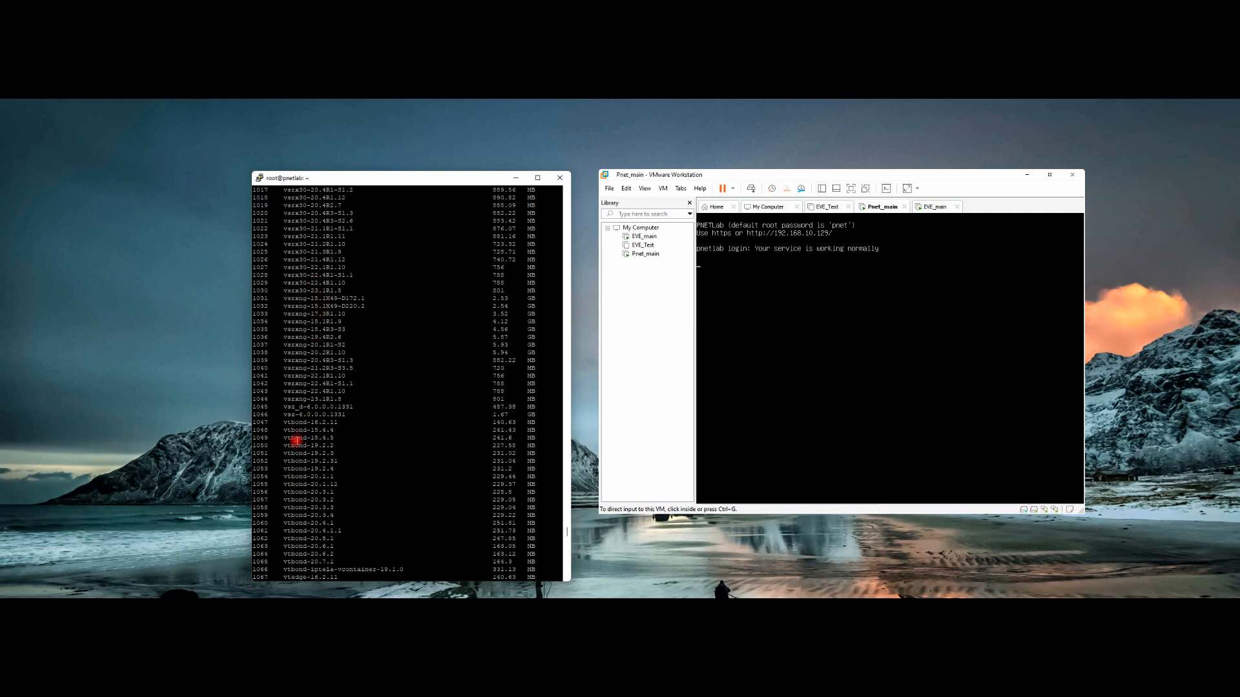
{"action": "left_click_drag", "start_coordinate": [282, 429], "coordinate": [318, 428]}
{"action": "scroll", "coordinate": [325, 393], "scroll_direction": "up", "scroll_amount": 2}
{"action": "scroll", "coordinate": [331, 363], "scroll_direction": "up", "scroll_amount": 20}
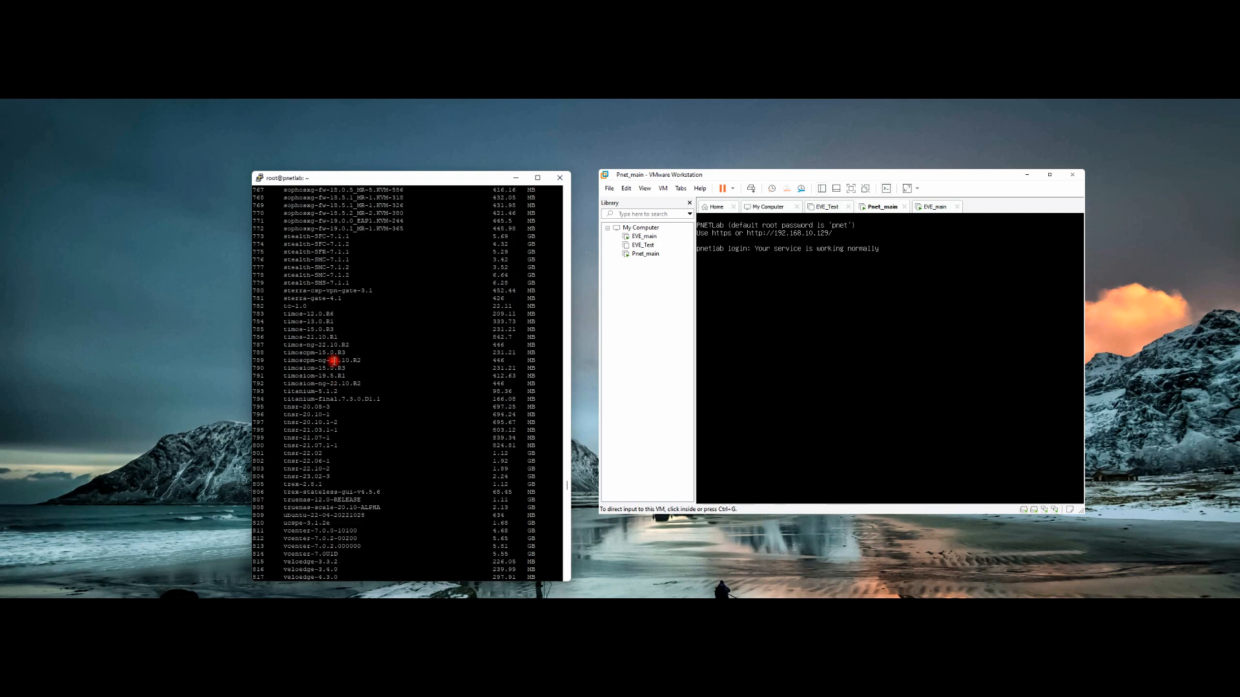
{"action": "scroll", "coordinate": [333, 360], "scroll_direction": "up", "scroll_amount": 20}
{"action": "scroll", "coordinate": [333, 360], "scroll_direction": "up", "scroll_amount": 20}
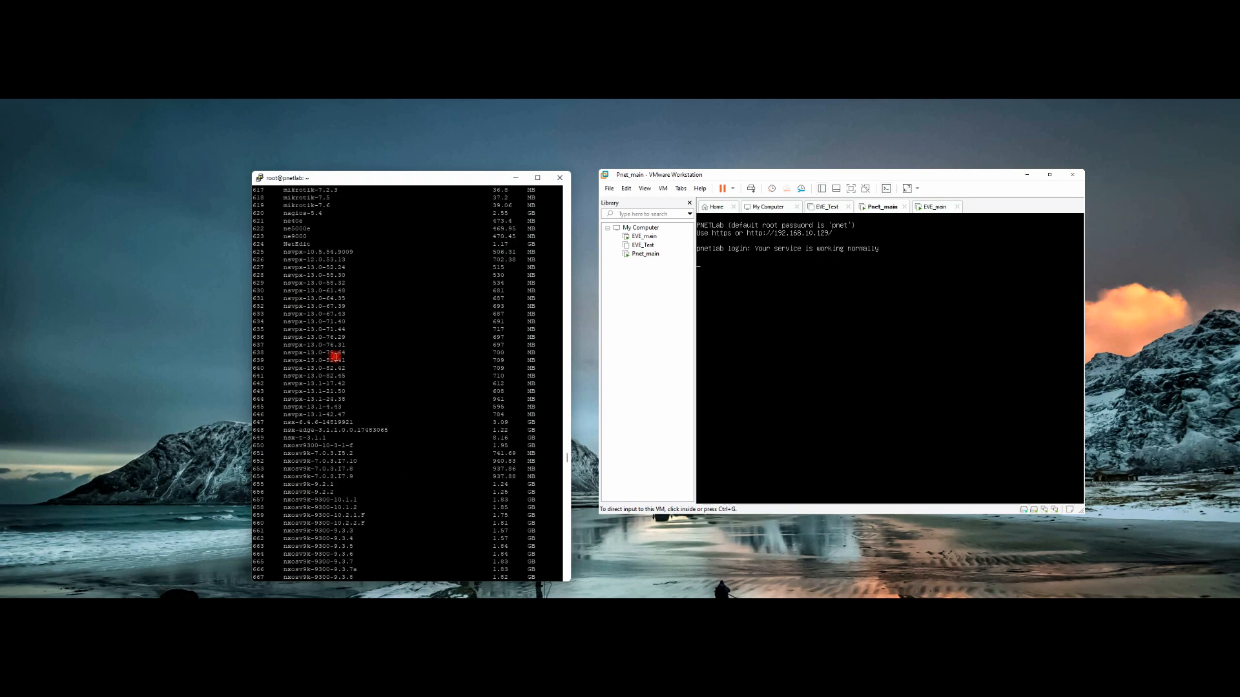
{"action": "scroll", "coordinate": [338, 337], "scroll_direction": "up", "scroll_amount": 20}
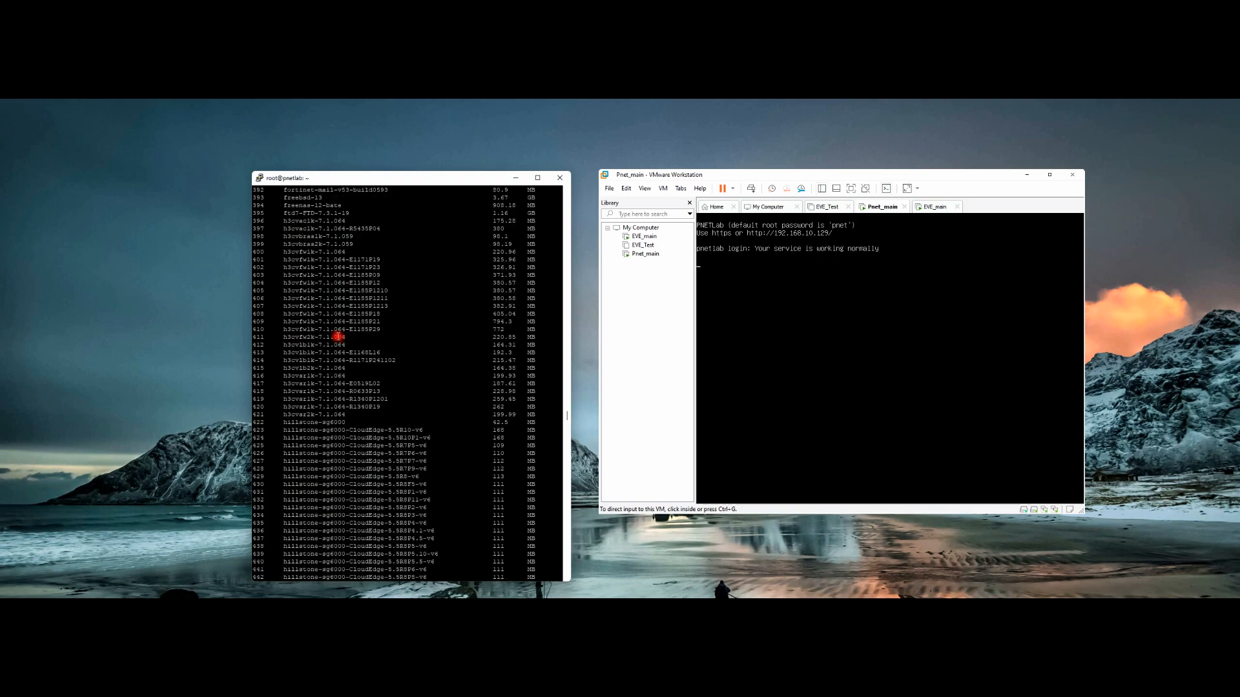
{"action": "scroll", "coordinate": [337, 334], "scroll_direction": "up", "scroll_amount": 20}
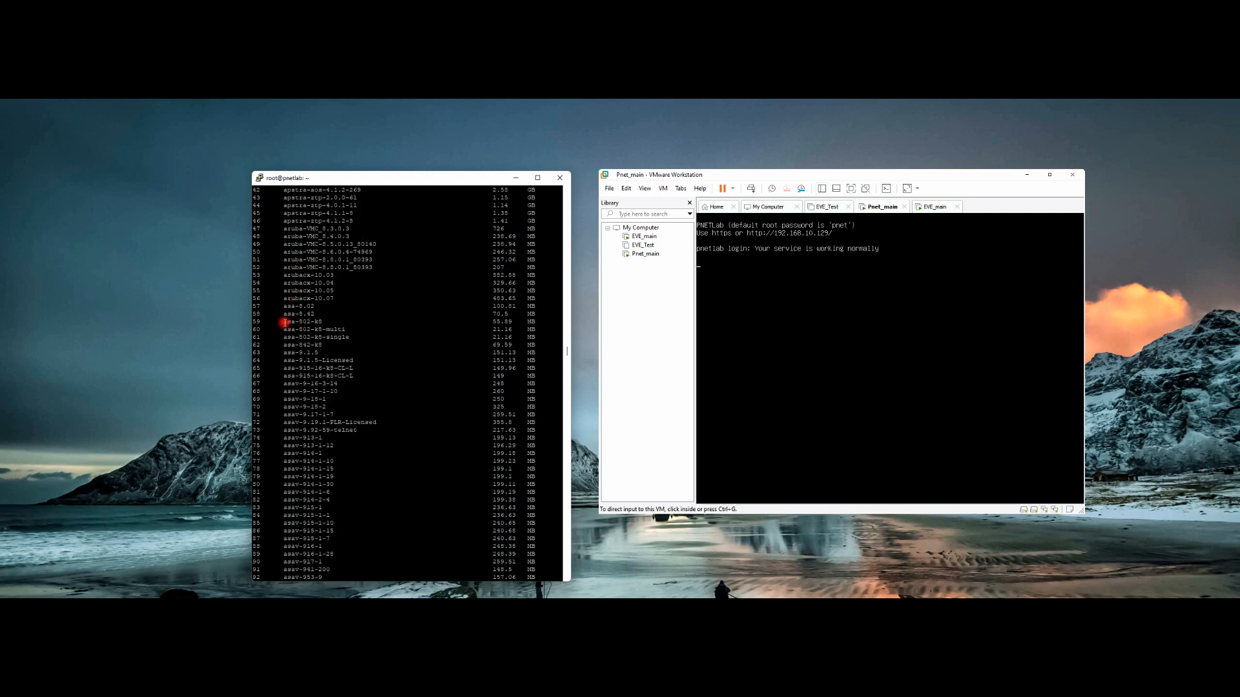
{"action": "left_click_drag", "start_coordinate": [281, 308], "coordinate": [305, 308]}
{"action": "double_click", "coordinate": [284, 385]}
Step: Scroll down, pointing out csr1000vng and firepower entries including the NGIPS variant
{"action": "scroll", "coordinate": [314, 352], "scroll_direction": "down", "scroll_amount": 20}
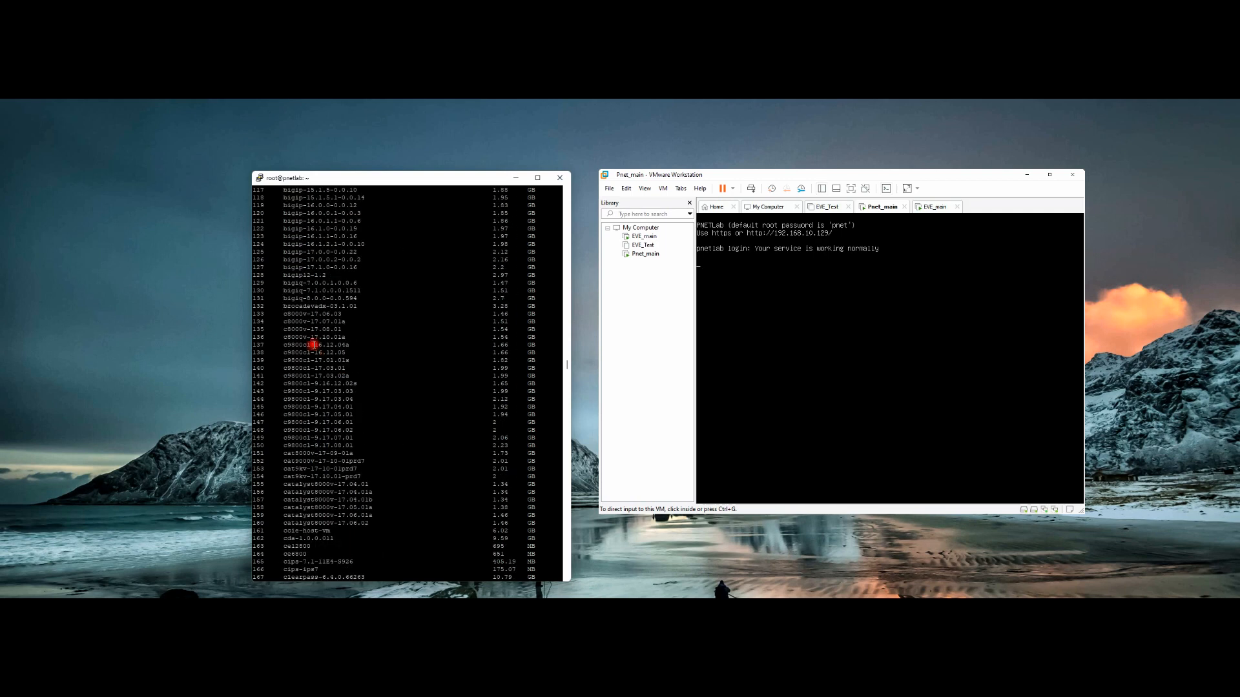
{"action": "scroll", "coordinate": [315, 343], "scroll_direction": "down", "scroll_amount": 17}
{"action": "scroll", "coordinate": [317, 341], "scroll_direction": "down", "scroll_amount": 8}
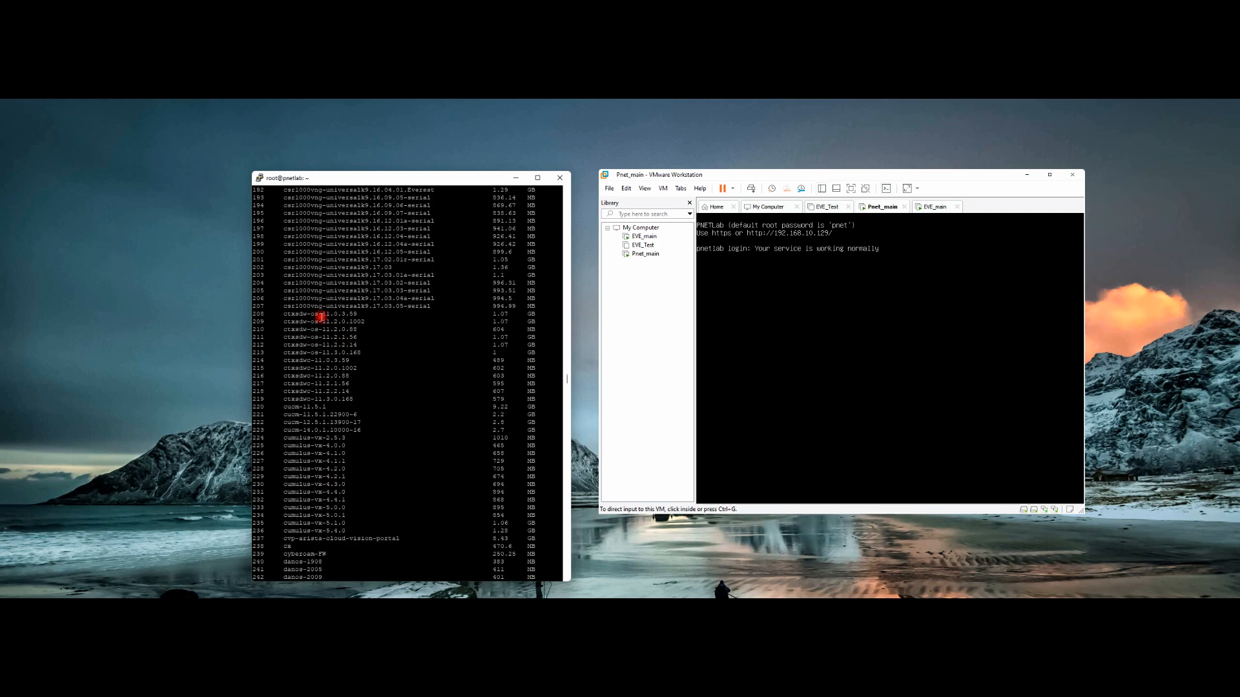
{"action": "left_click_drag", "start_coordinate": [284, 228], "coordinate": [372, 228]}
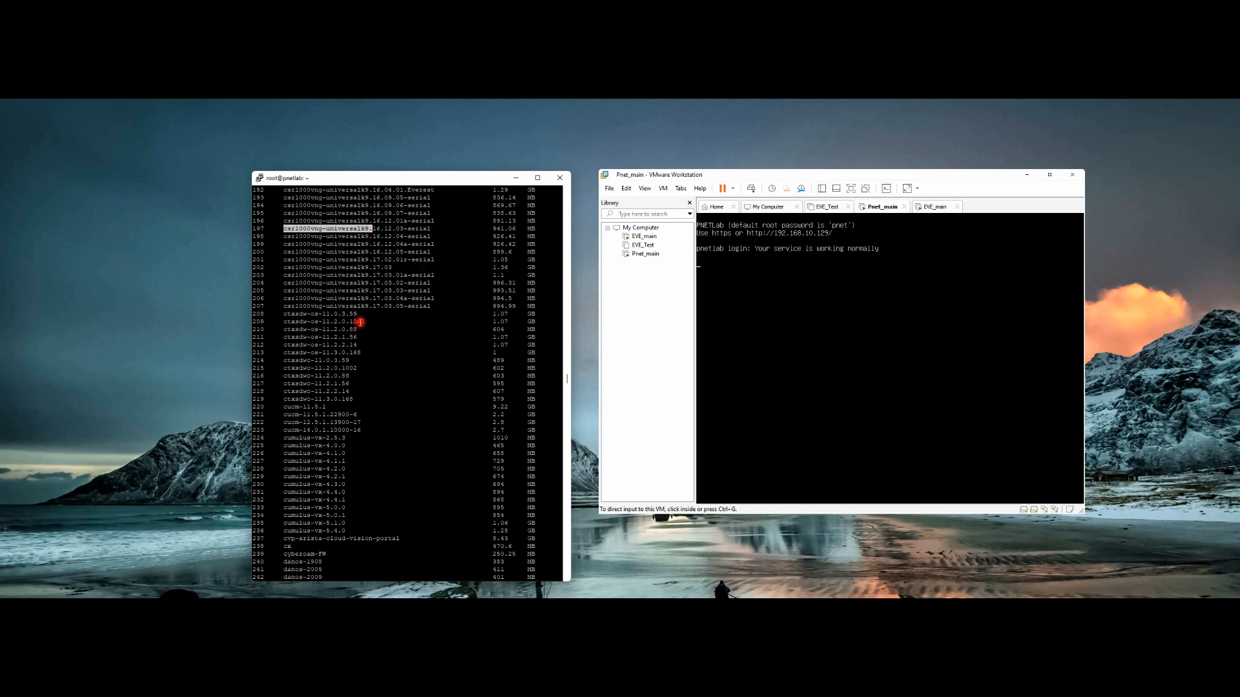
{"action": "scroll", "coordinate": [322, 433], "scroll_direction": "down", "scroll_amount": 8}
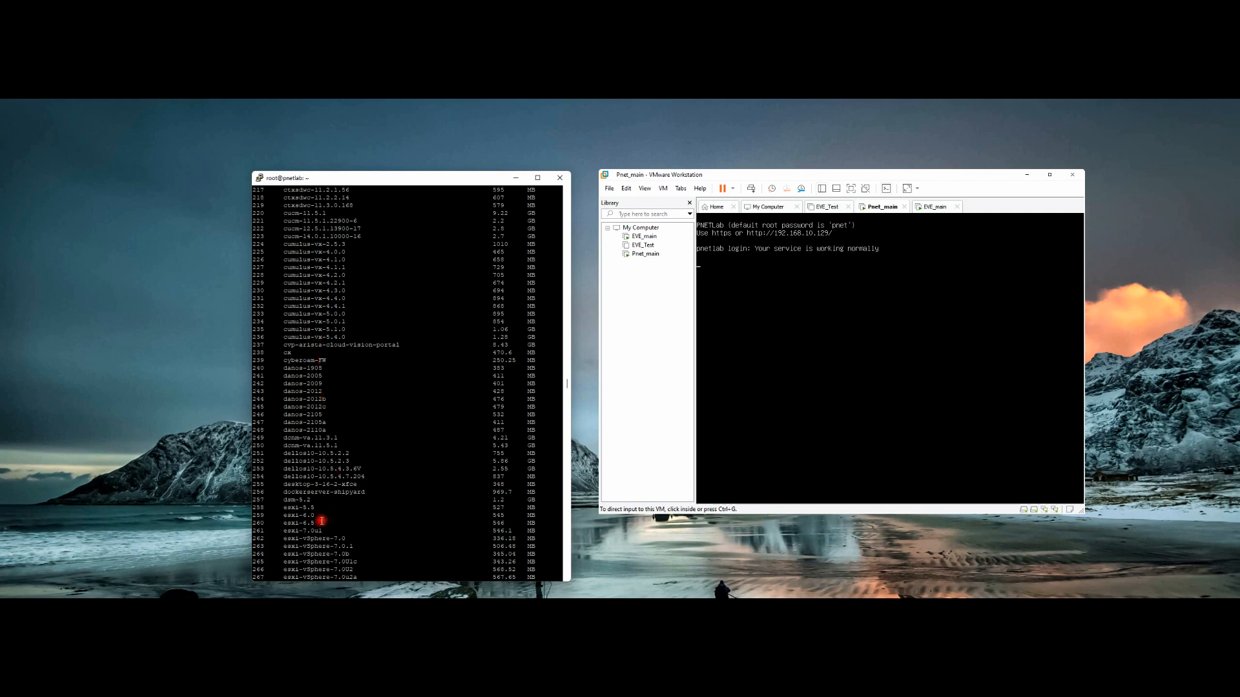
{"action": "left_click_drag", "start_coordinate": [284, 508], "coordinate": [317, 507]}
{"action": "scroll", "coordinate": [336, 465], "scroll_direction": "down", "scroll_amount": 16}
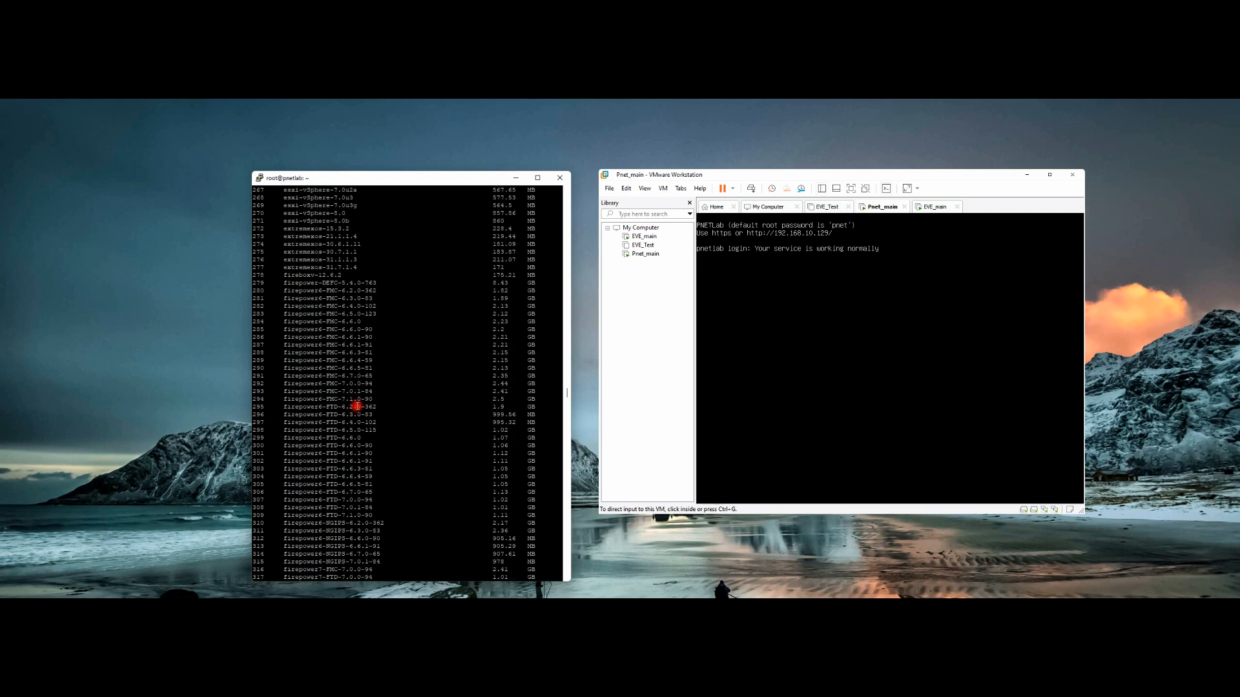
{"action": "left_click_drag", "start_coordinate": [281, 283], "coordinate": [334, 346]}
{"action": "left_click_drag", "start_coordinate": [326, 414], "coordinate": [345, 415]}
{"action": "scroll", "coordinate": [334, 386], "scroll_direction": "down", "scroll_amount": 8}
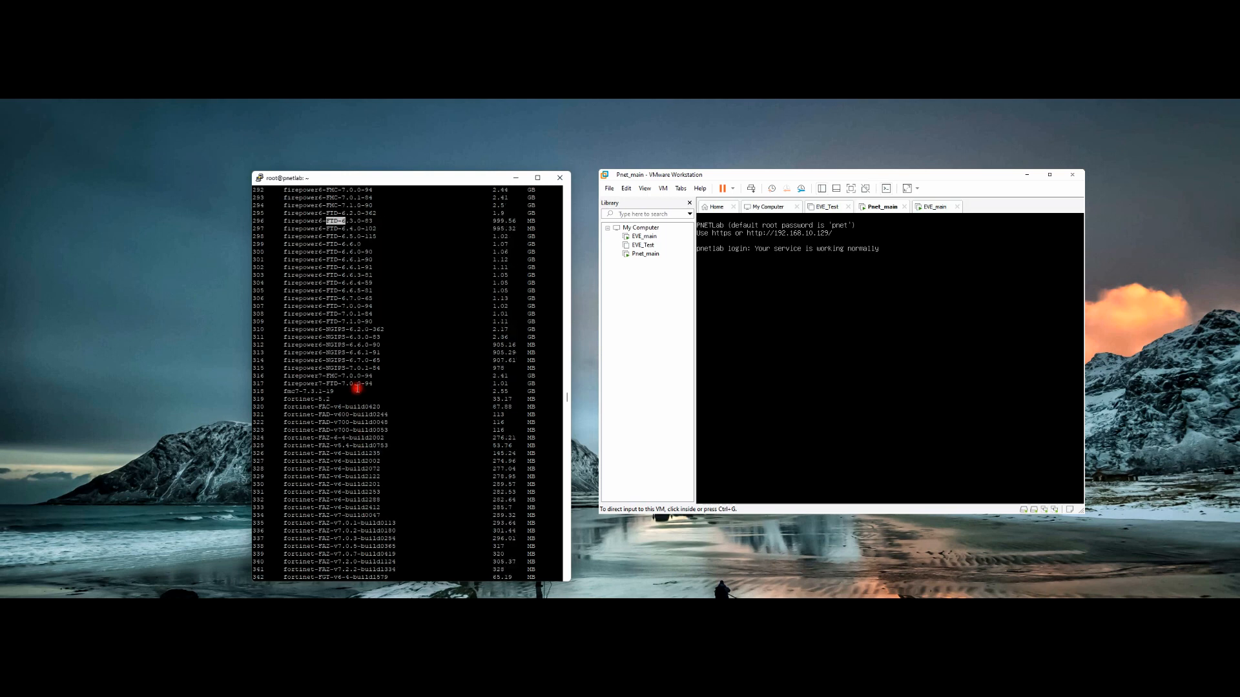
{"action": "left_click_drag", "start_coordinate": [322, 368], "coordinate": [350, 368]}
Step: Scroll on through the rest of the catalogue down to the BIN images list at its end
{"action": "scroll", "coordinate": [347, 426], "scroll_direction": "down", "scroll_amount": 8}
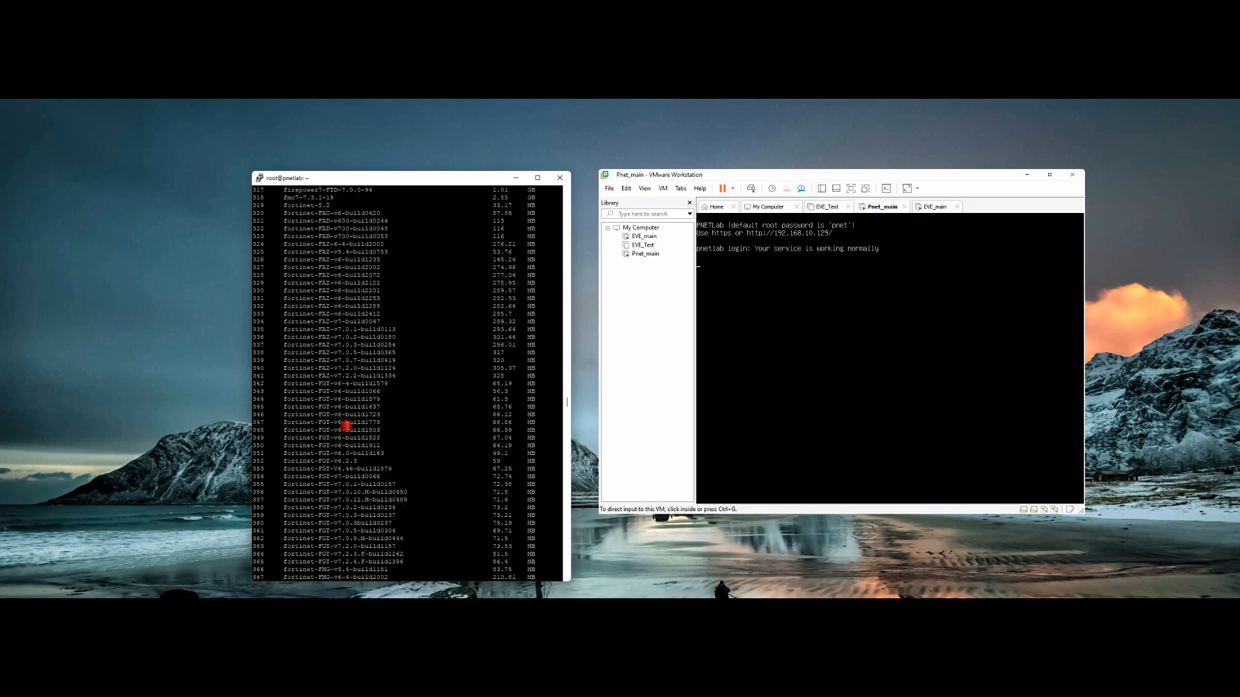
{"action": "scroll", "coordinate": [347, 426], "scroll_direction": "down", "scroll_amount": 20}
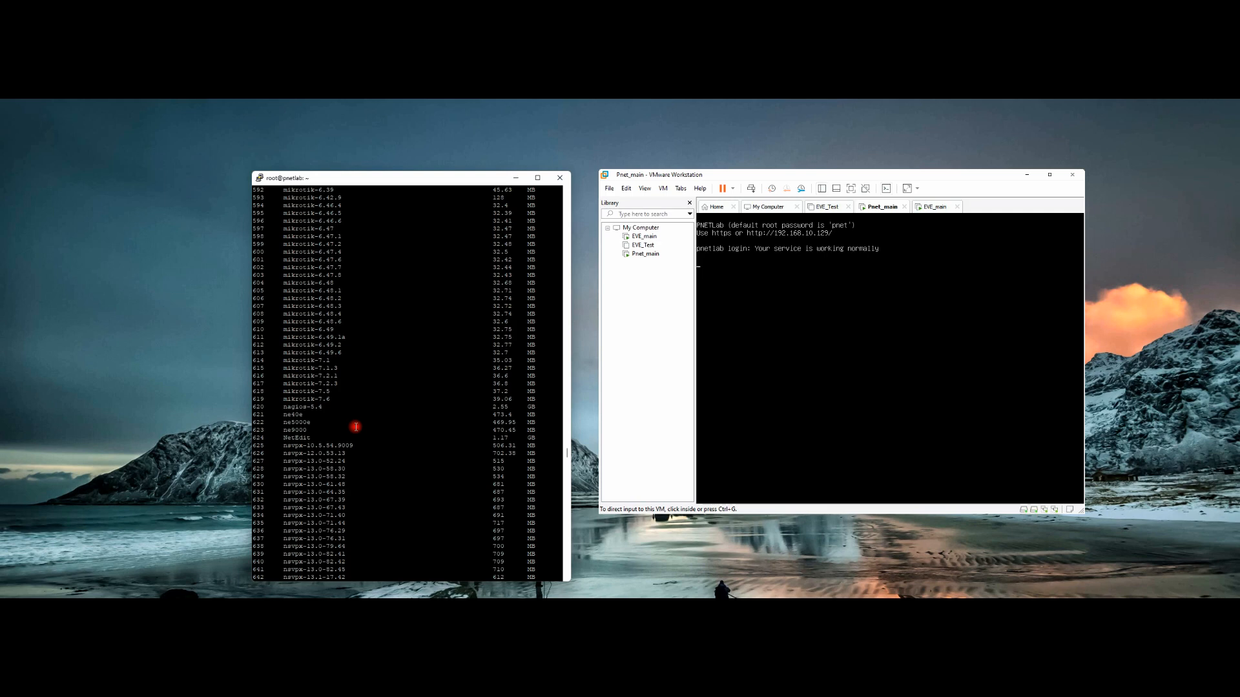
{"action": "scroll", "coordinate": [355, 427], "scroll_direction": "down", "scroll_amount": 20}
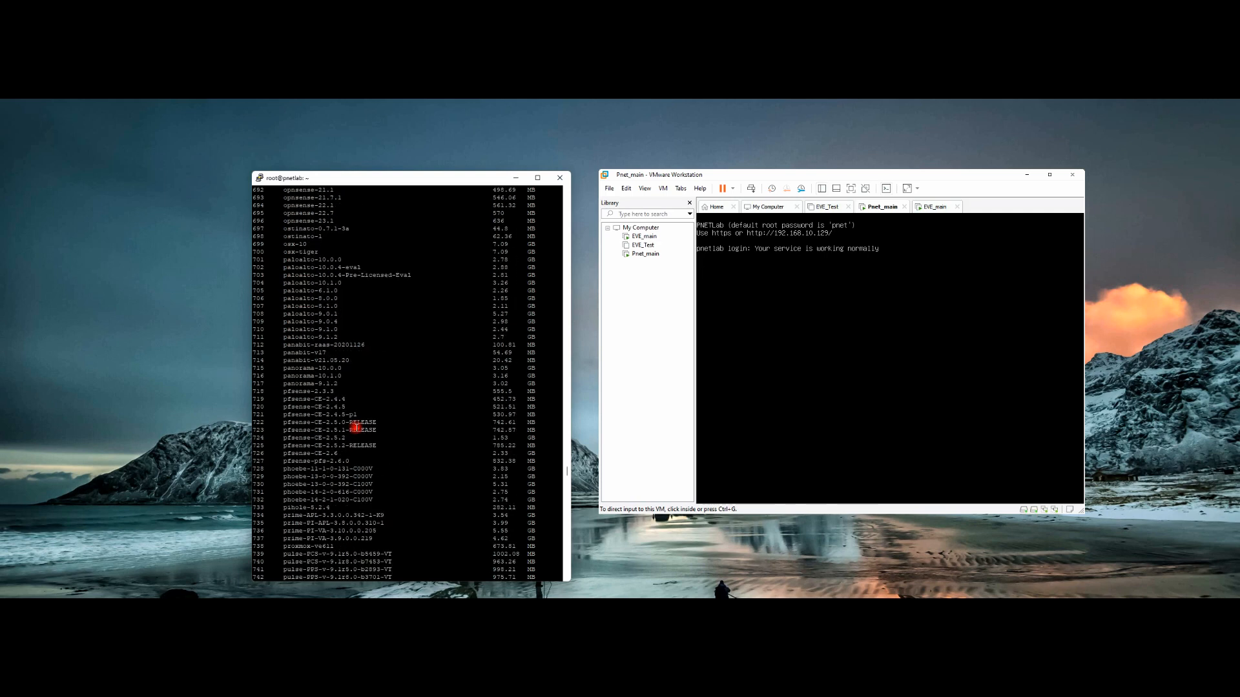
{"action": "scroll", "coordinate": [356, 428], "scroll_direction": "down", "scroll_amount": 17}
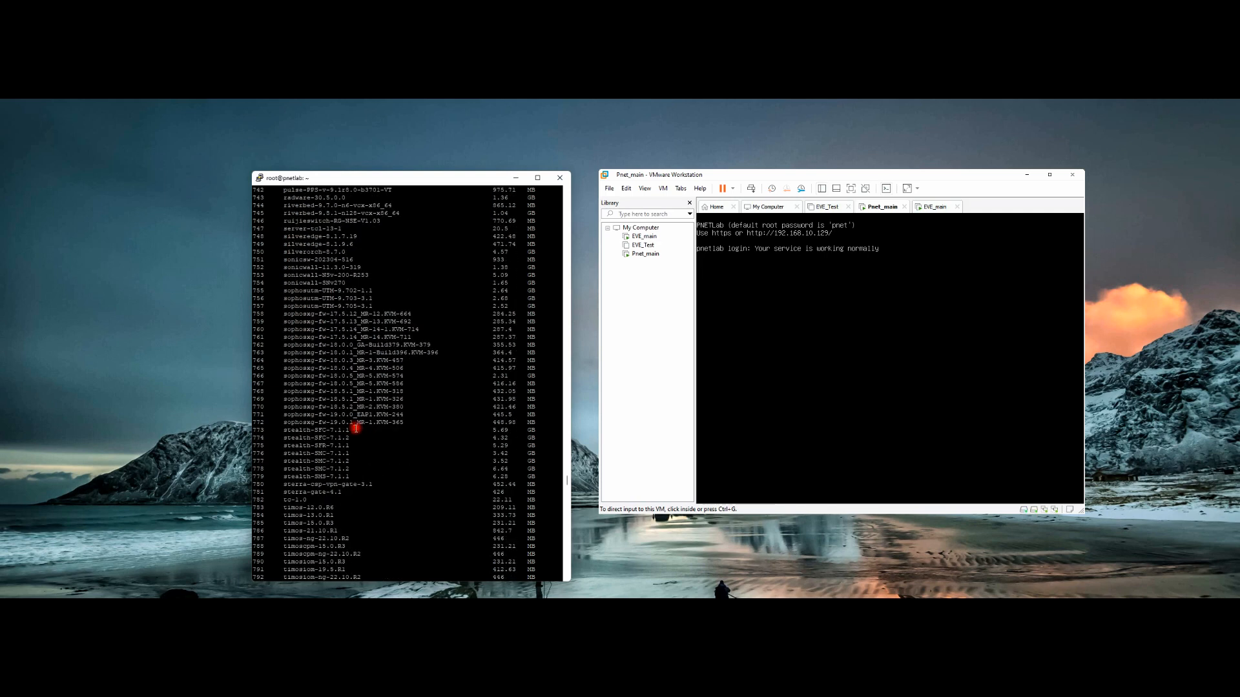
{"action": "scroll", "coordinate": [349, 385], "scroll_direction": "down", "scroll_amount": 20}
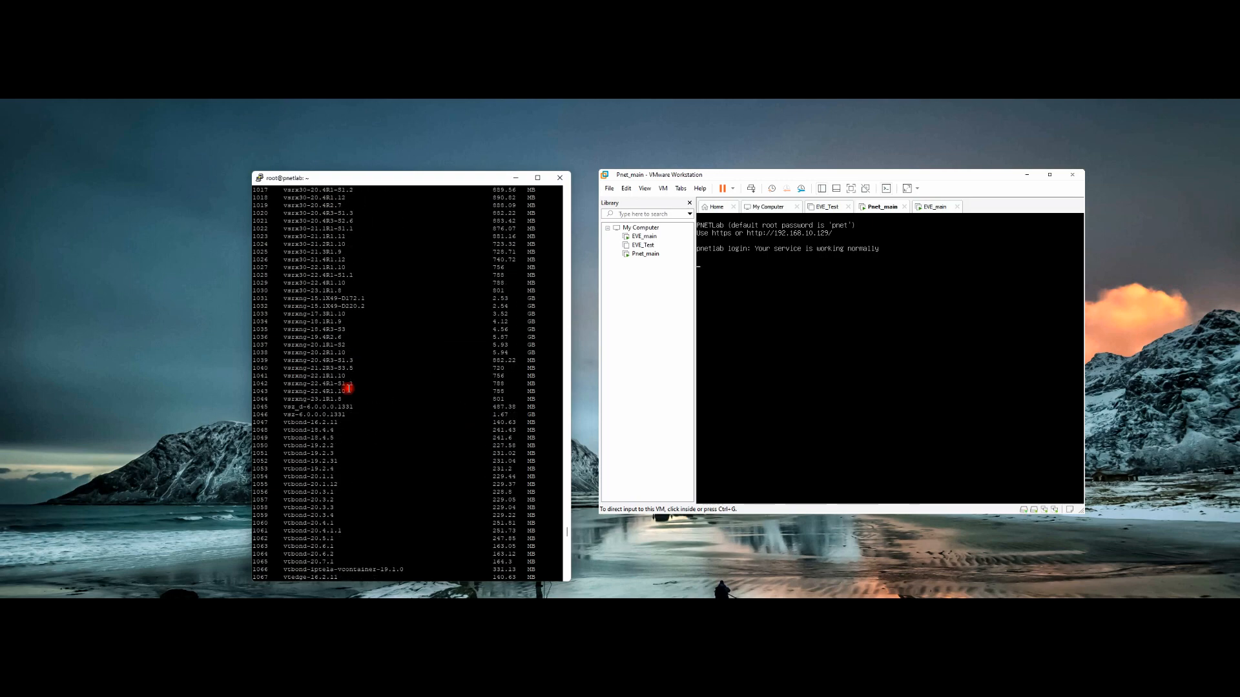
{"action": "scroll", "coordinate": [349, 388], "scroll_direction": "down", "scroll_amount": 20}
{"action": "scroll", "coordinate": [349, 391], "scroll_direction": "up", "scroll_amount": 20}
{"action": "scroll", "coordinate": [349, 394], "scroll_direction": "up", "scroll_amount": 20}
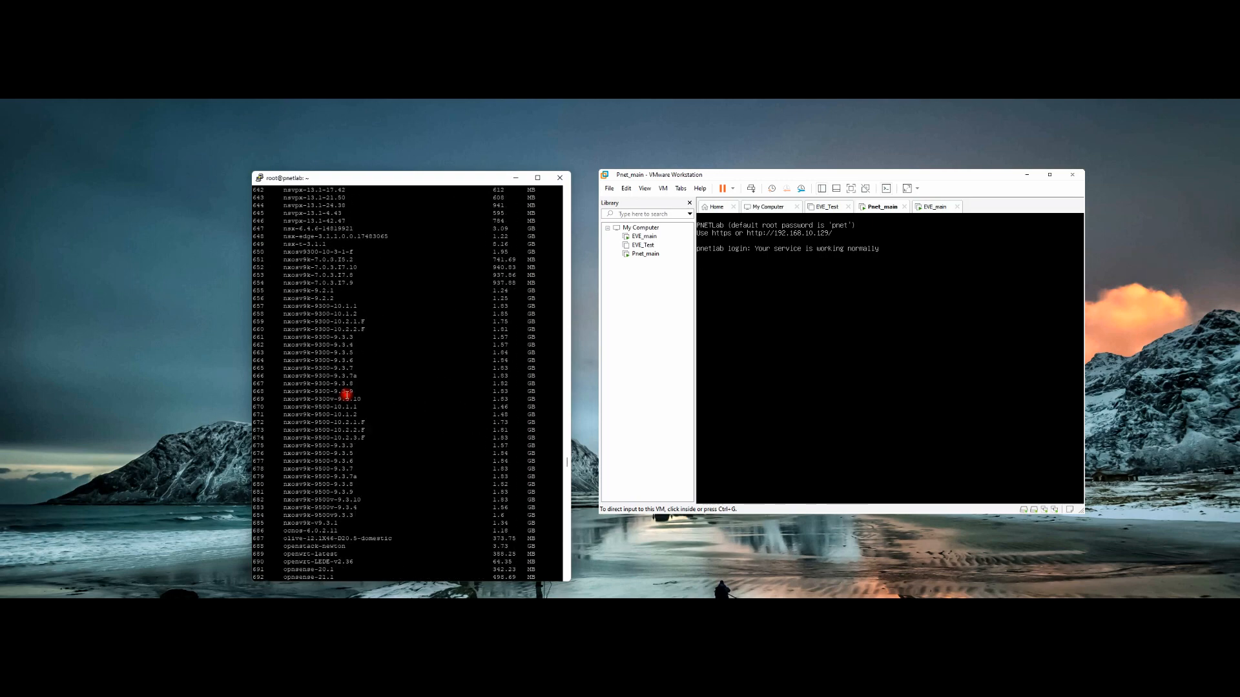
{"action": "scroll", "coordinate": [347, 394], "scroll_direction": "down", "scroll_amount": 20}
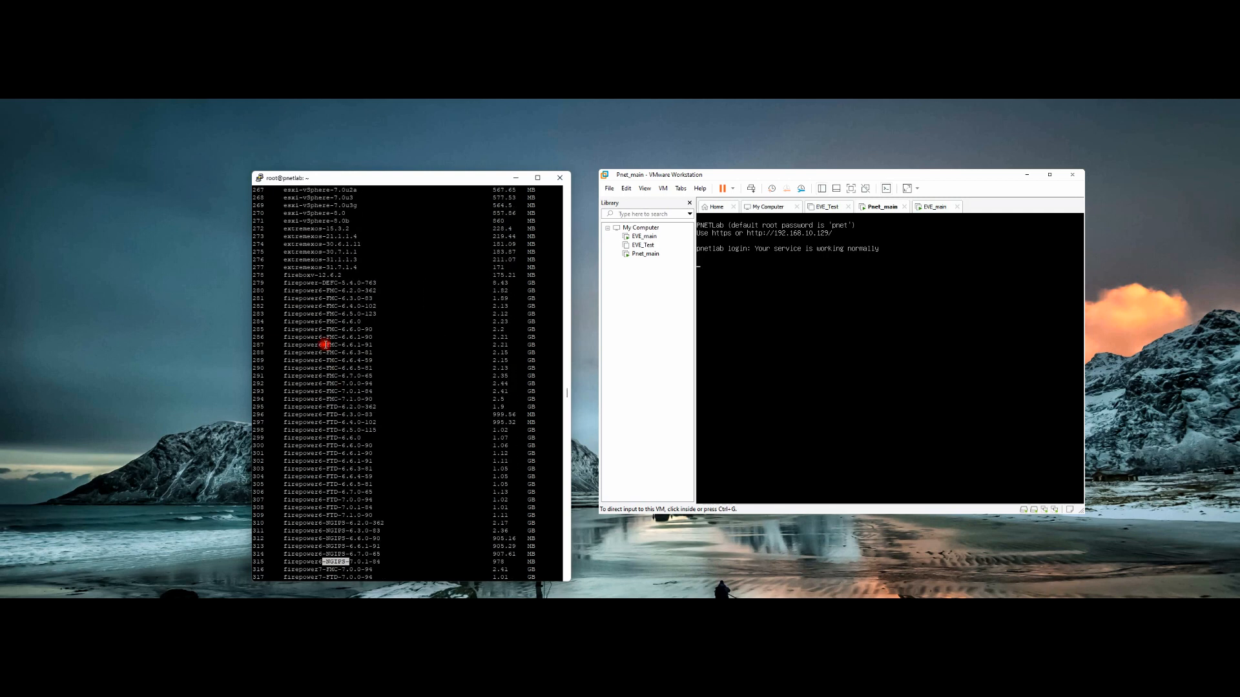
{"action": "scroll", "coordinate": [304, 401], "scroll_direction": "down", "scroll_amount": 8}
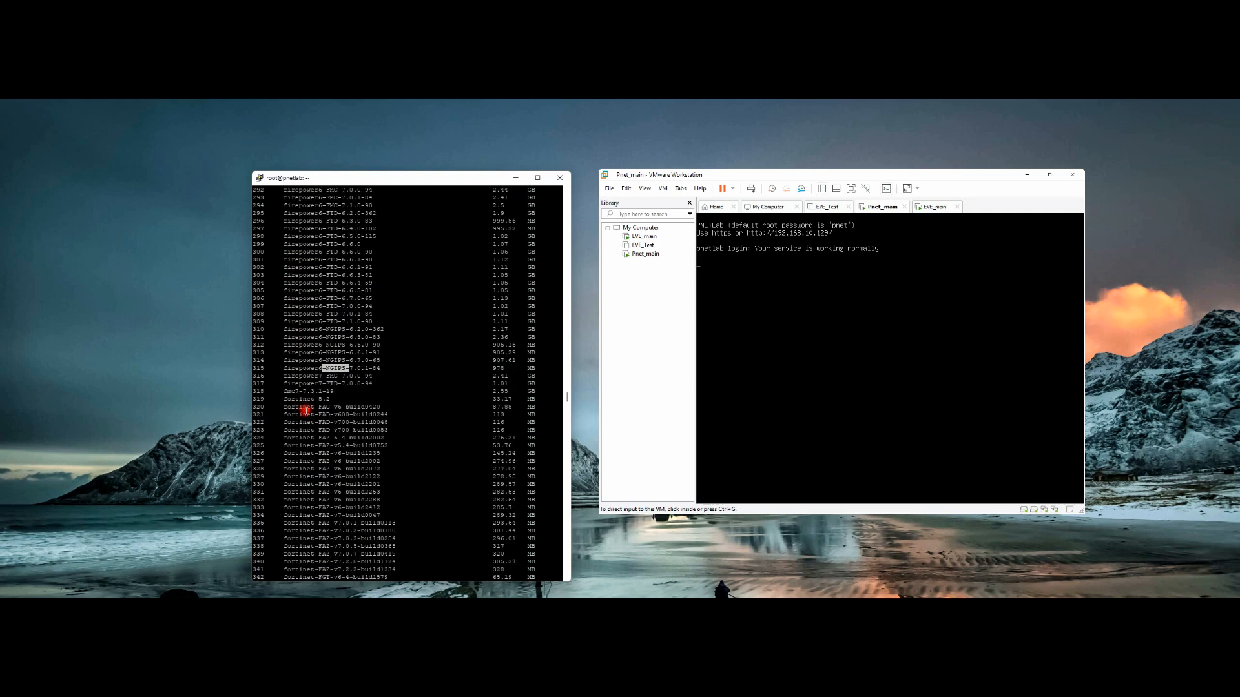
{"action": "left_click_drag", "start_coordinate": [280, 484], "coordinate": [397, 522]}
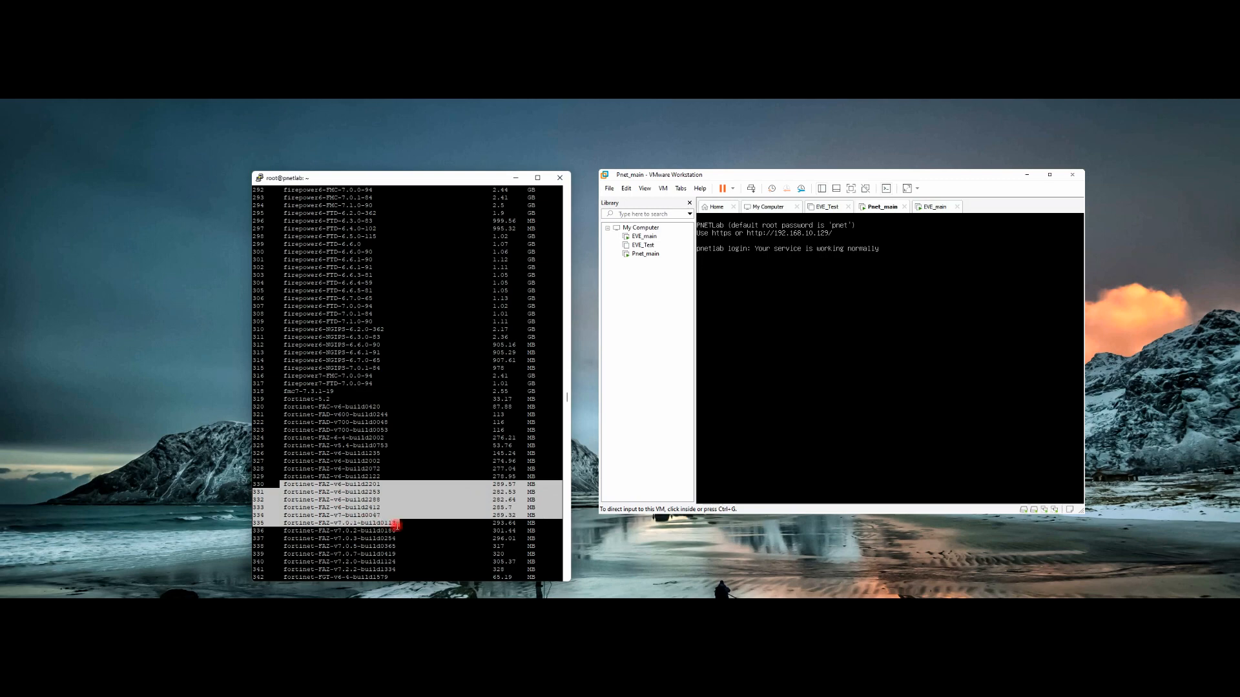
{"action": "scroll", "coordinate": [379, 470], "scroll_direction": "down", "scroll_amount": 8}
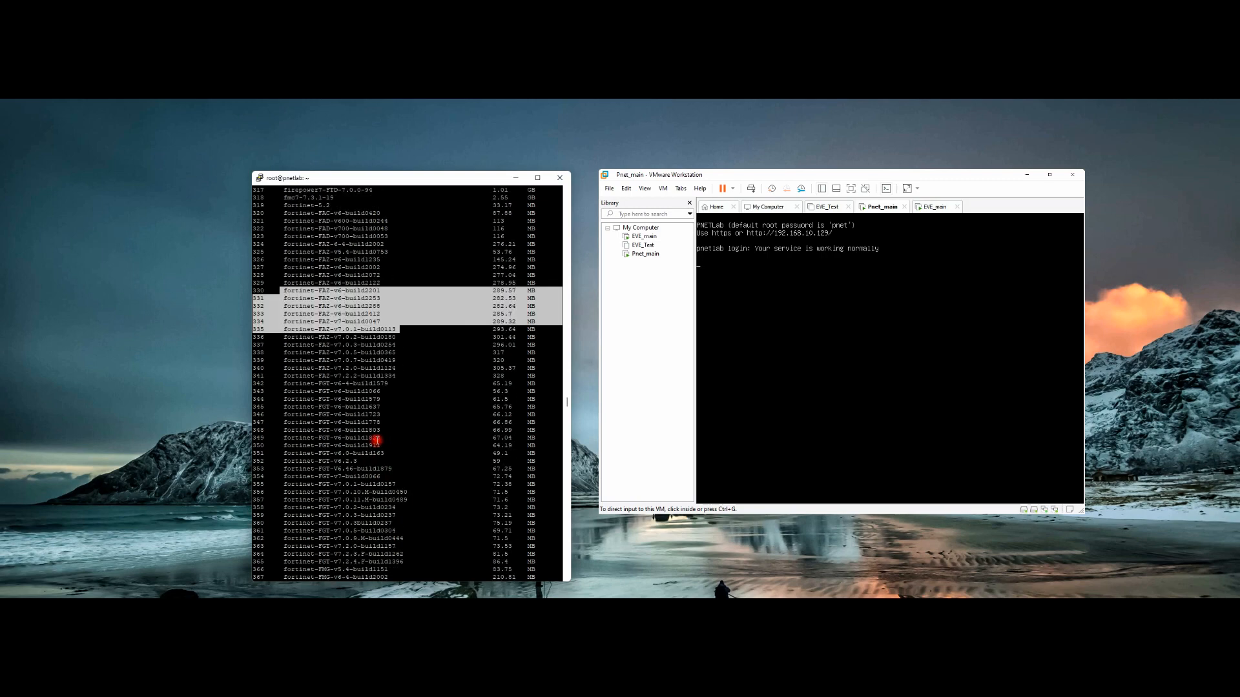
{"action": "scroll", "coordinate": [376, 441], "scroll_direction": "down", "scroll_amount": 20}
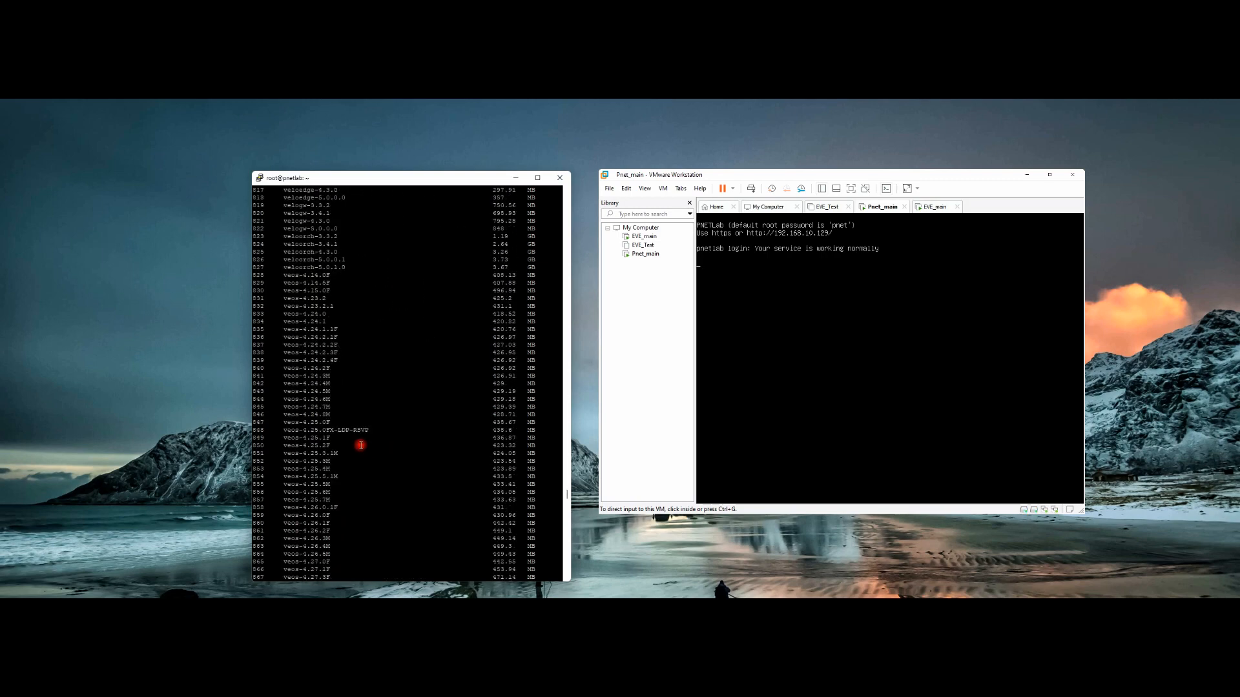
{"action": "scroll", "coordinate": [358, 452], "scroll_direction": "down", "scroll_amount": 20}
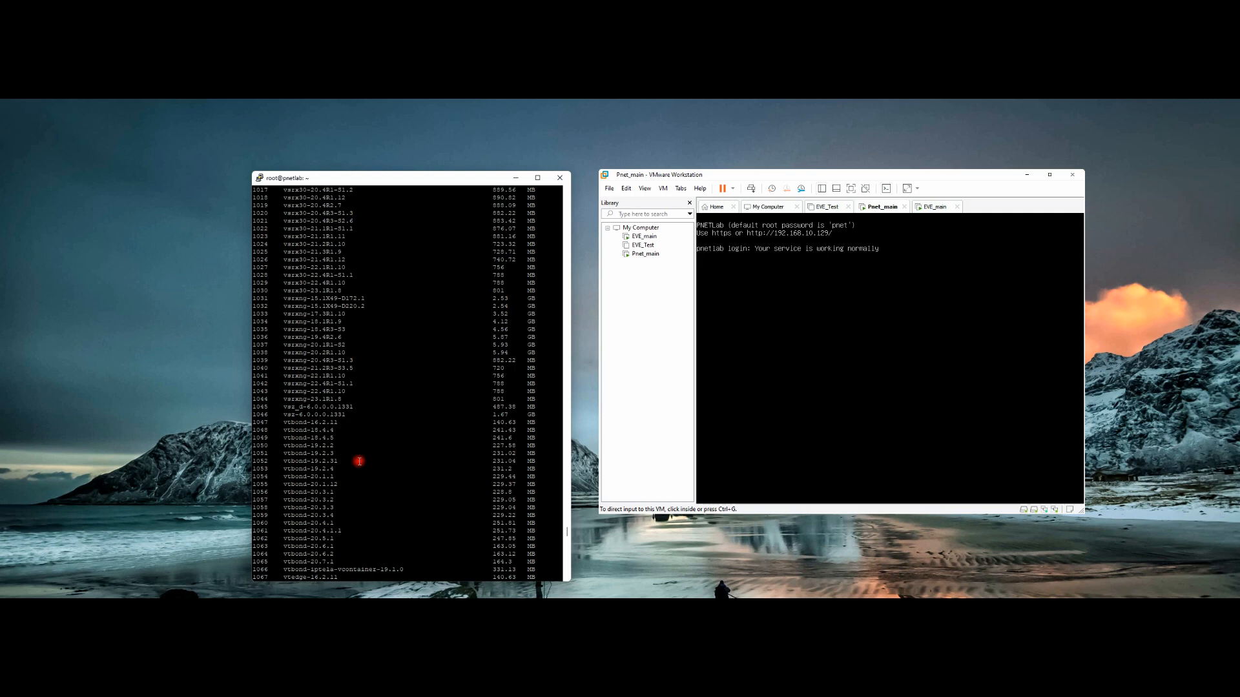
{"action": "scroll", "coordinate": [359, 461], "scroll_direction": "down", "scroll_amount": 20}
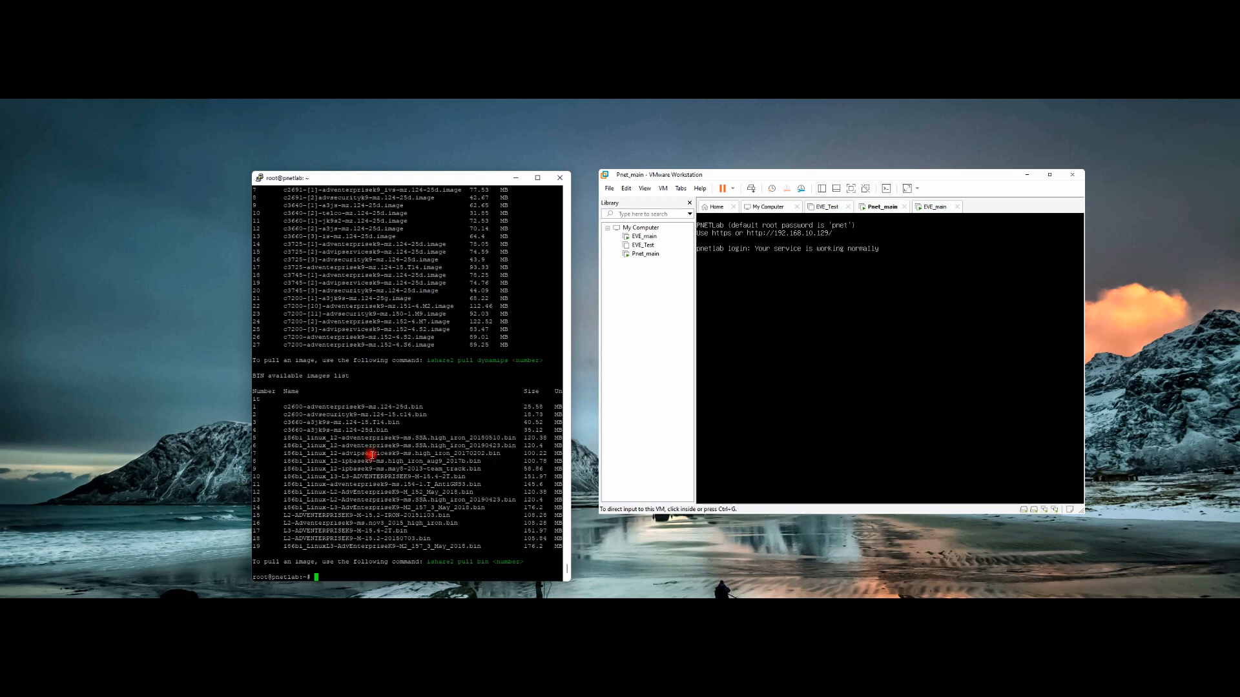
Step: Run 'ishare2 search ise' and mark the resulting qemu image rows 511–518
{"action": "right_click", "coordinate": [372, 456]}
{"action": "type", "text": "ise"}
{"action": "key", "text": "Return"}
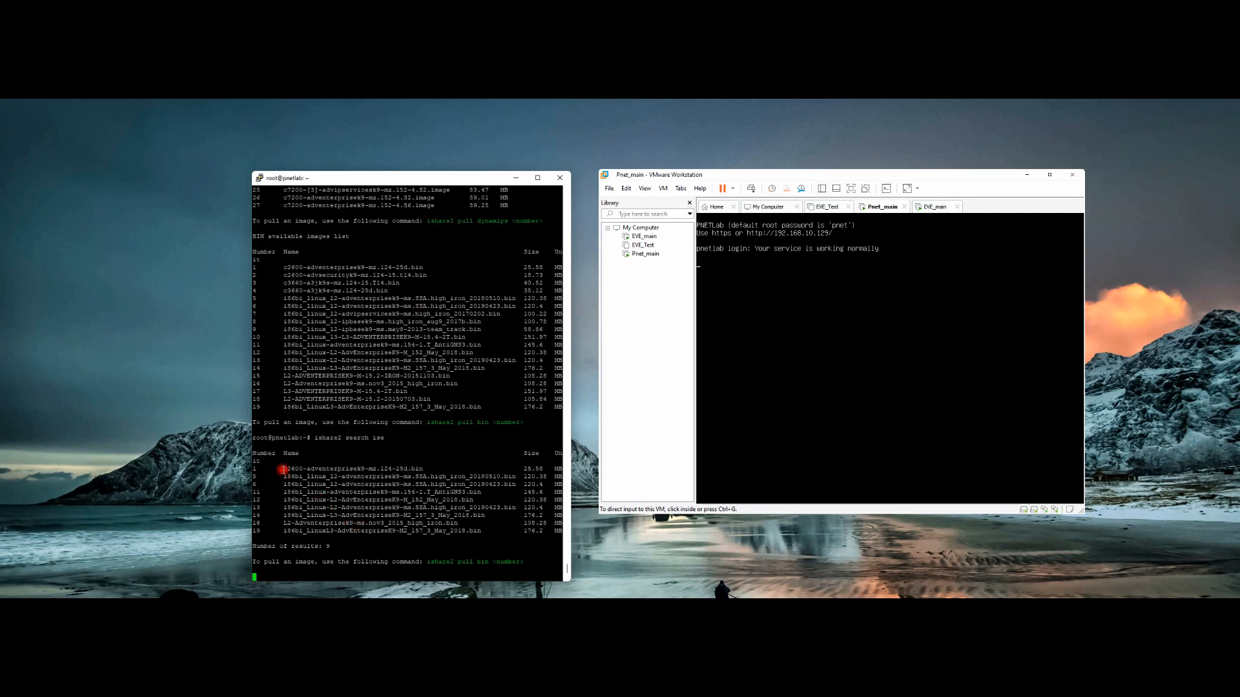
{"action": "left_click_drag", "start_coordinate": [283, 470], "coordinate": [299, 505]}
{"action": "left_click", "coordinate": [313, 513]}
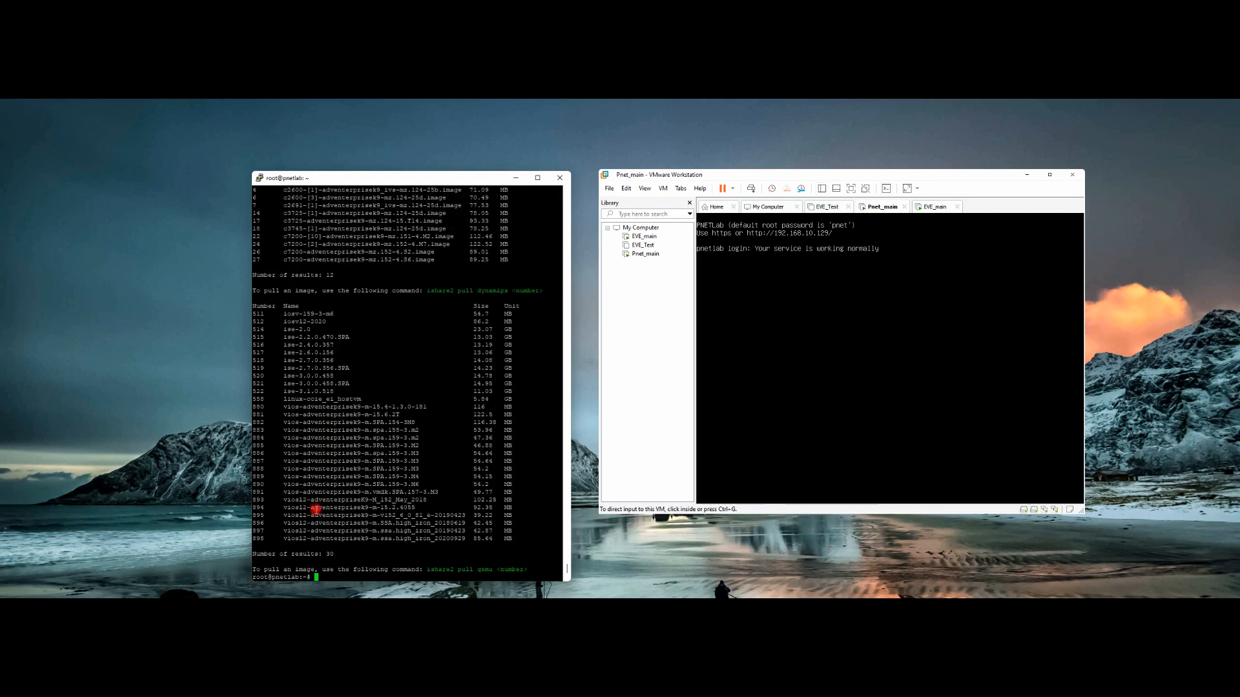
{"action": "left_click_drag", "start_coordinate": [282, 314], "coordinate": [376, 392]}
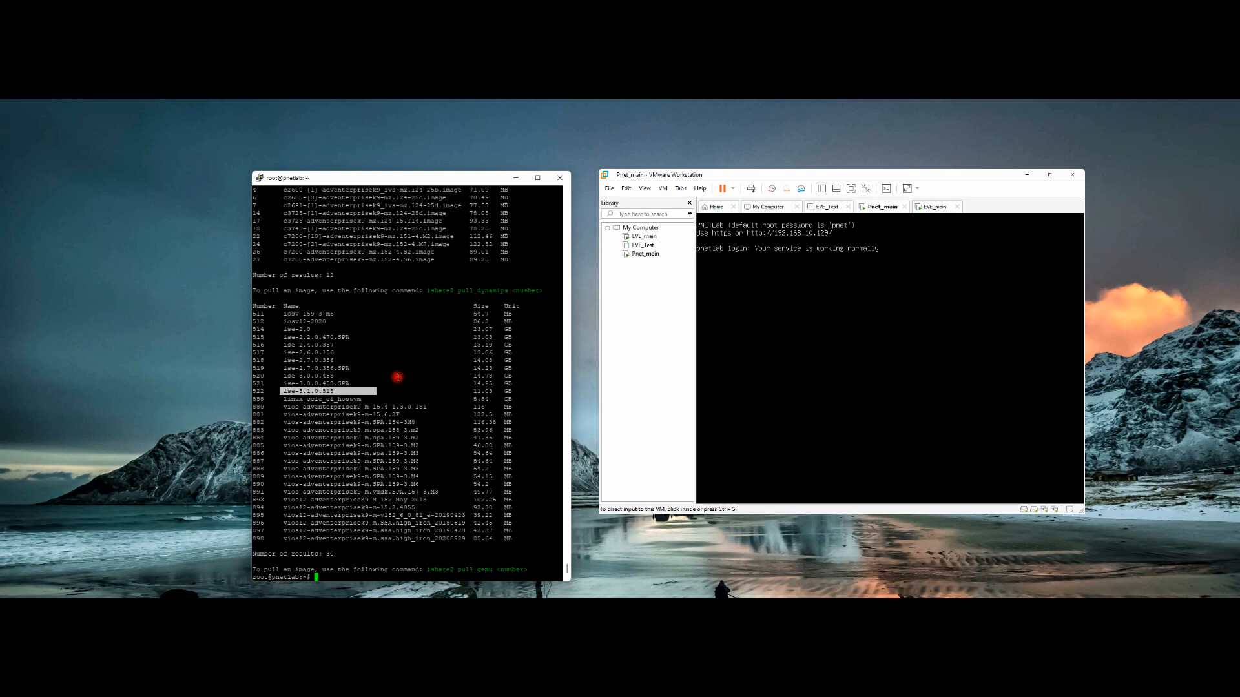
{"action": "left_click", "coordinate": [399, 378]}
Step: Recall the earlier 'ishare2 pull qemu 1108 --overwrite' command and select the version on row 522
{"action": "type", "text": "ishare2 search ise"}
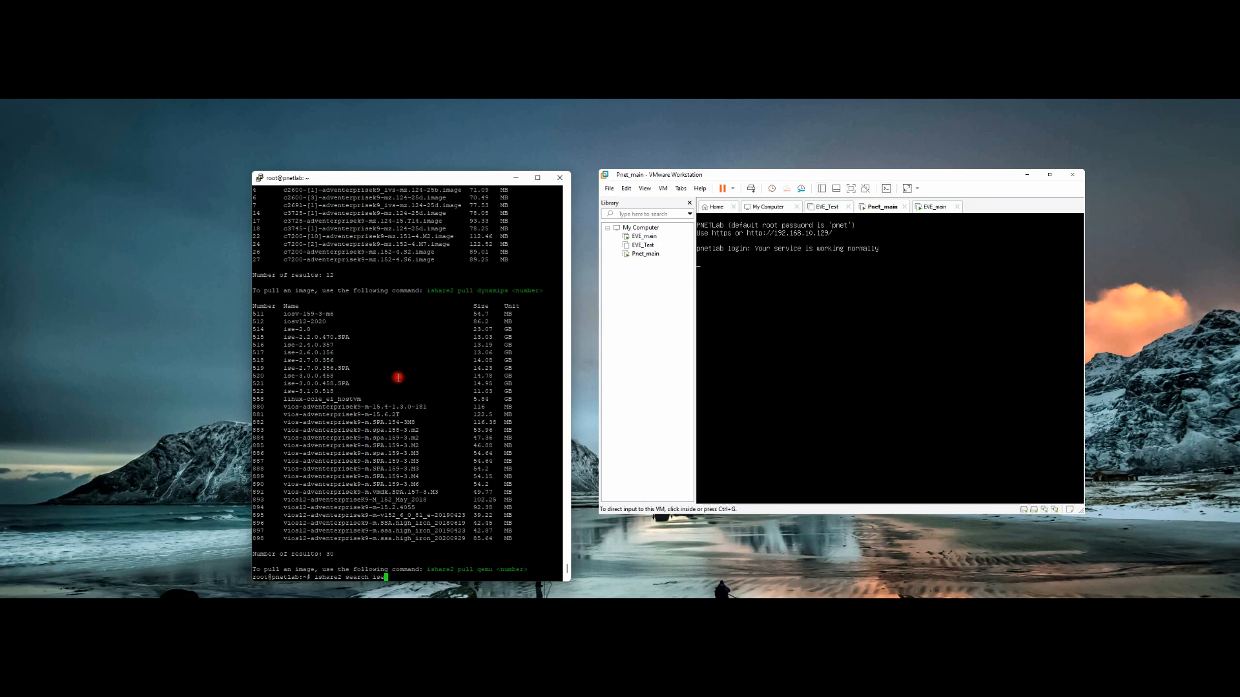
{"action": "key", "text": "BackSpace"}
{"action": "key", "text": "BackSpace"}
{"action": "key", "text": "BackSpace"}
{"action": "key", "text": "BackSpace"}
{"action": "key", "text": "Up"}
{"action": "double_click", "coordinate": [327, 392]}
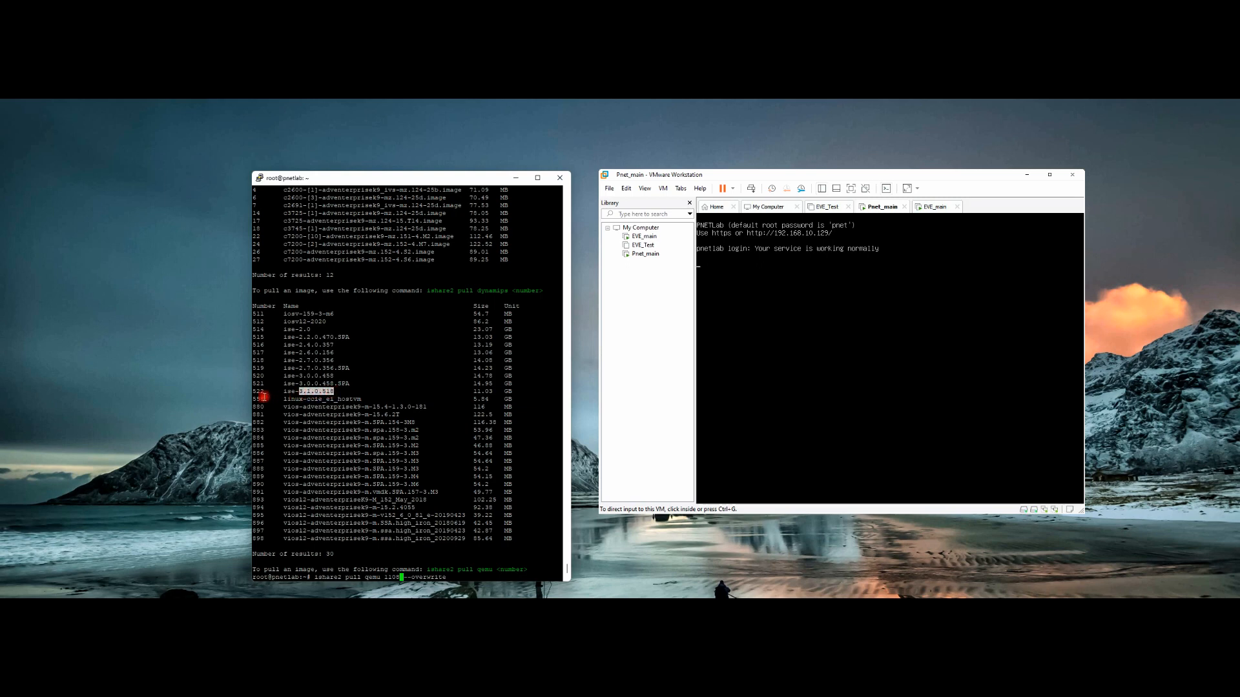
Step: Replace 1108 with 522 (ise-3.1.0.518) in the pull command, then recall an ishare2 search command
{"action": "double_click", "coordinate": [259, 391]}
{"action": "key", "text": "BackSpace"}
{"action": "key", "text": "BackSpace"}
{"action": "key", "text": "BackSpace"}
{"action": "key", "text": "BackSpace"}
{"action": "type", "text": "522"}
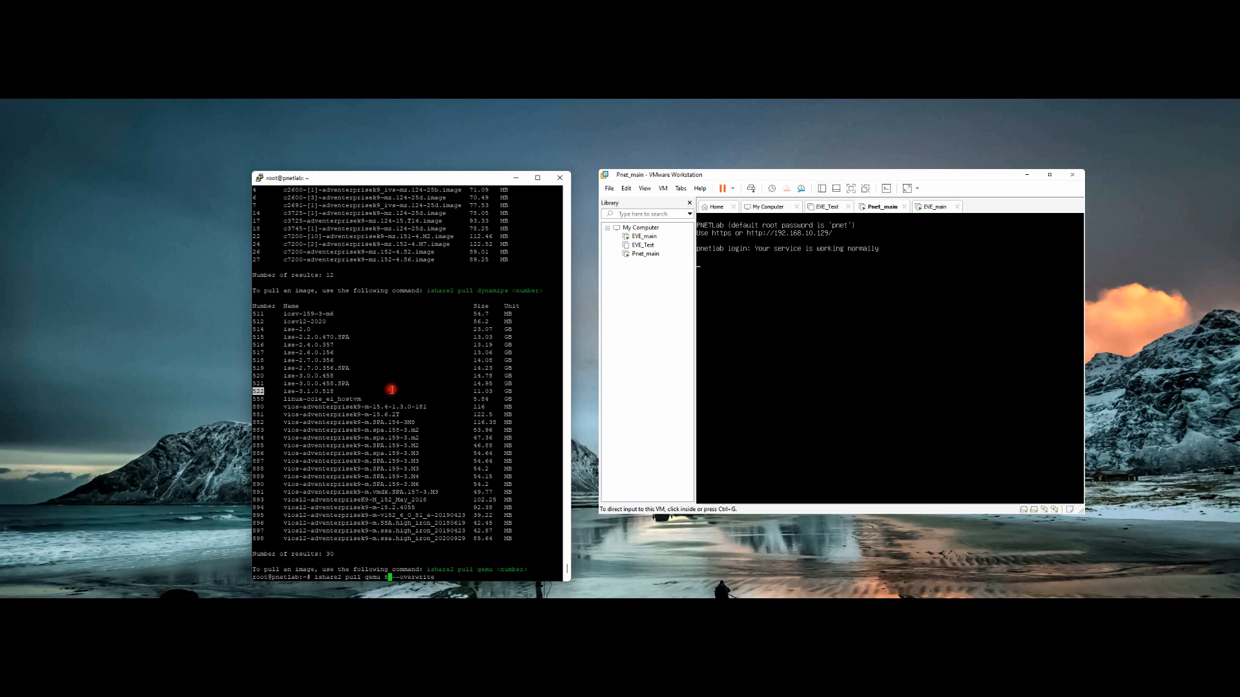
{"action": "left_click", "coordinate": [449, 577]}
{"action": "left_click_drag", "start_coordinate": [283, 391], "coordinate": [517, 392]}
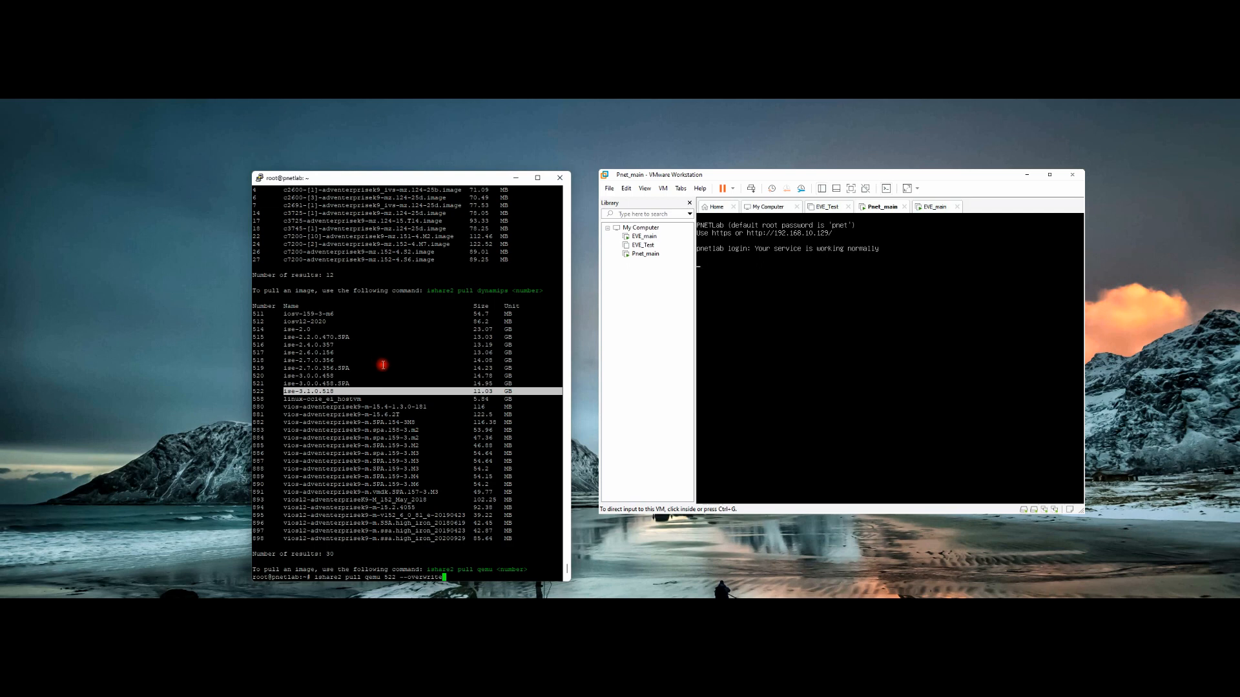
{"action": "key", "text": "Up"}
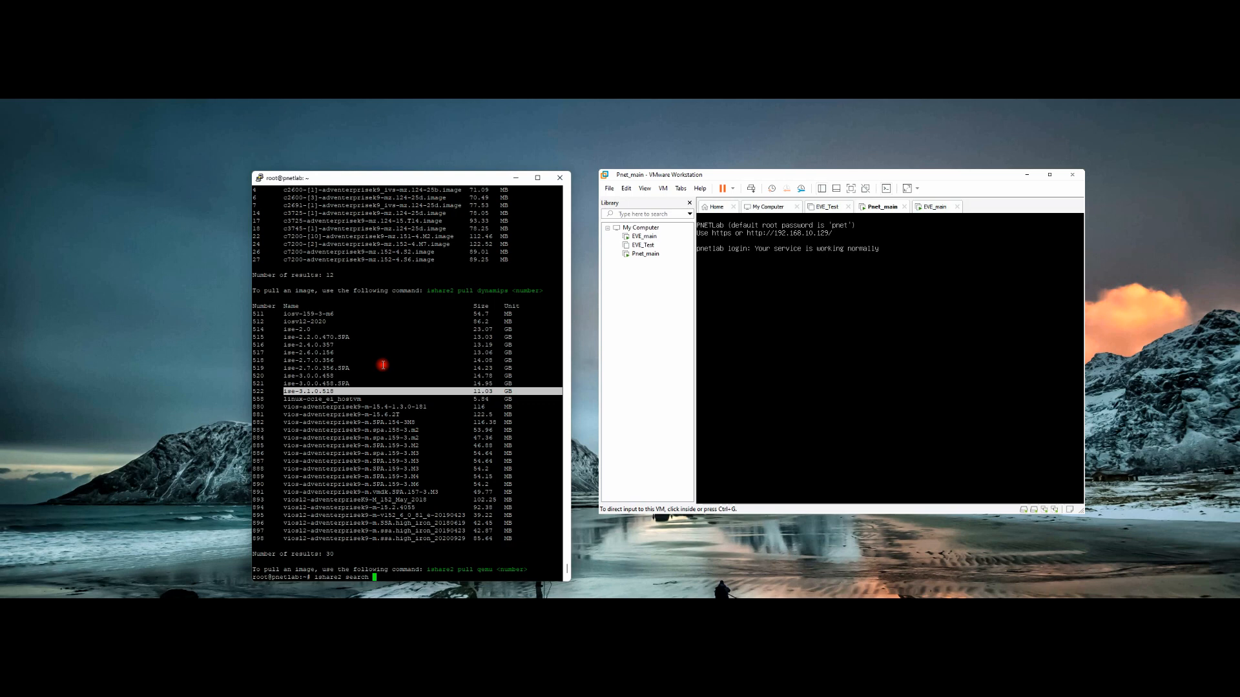
Step: Run 'ishare2 search win' and pick out the win-xp-onelab image among the 53 results
{"action": "type", "text": "in"}
{"action": "key", "text": "Return"}
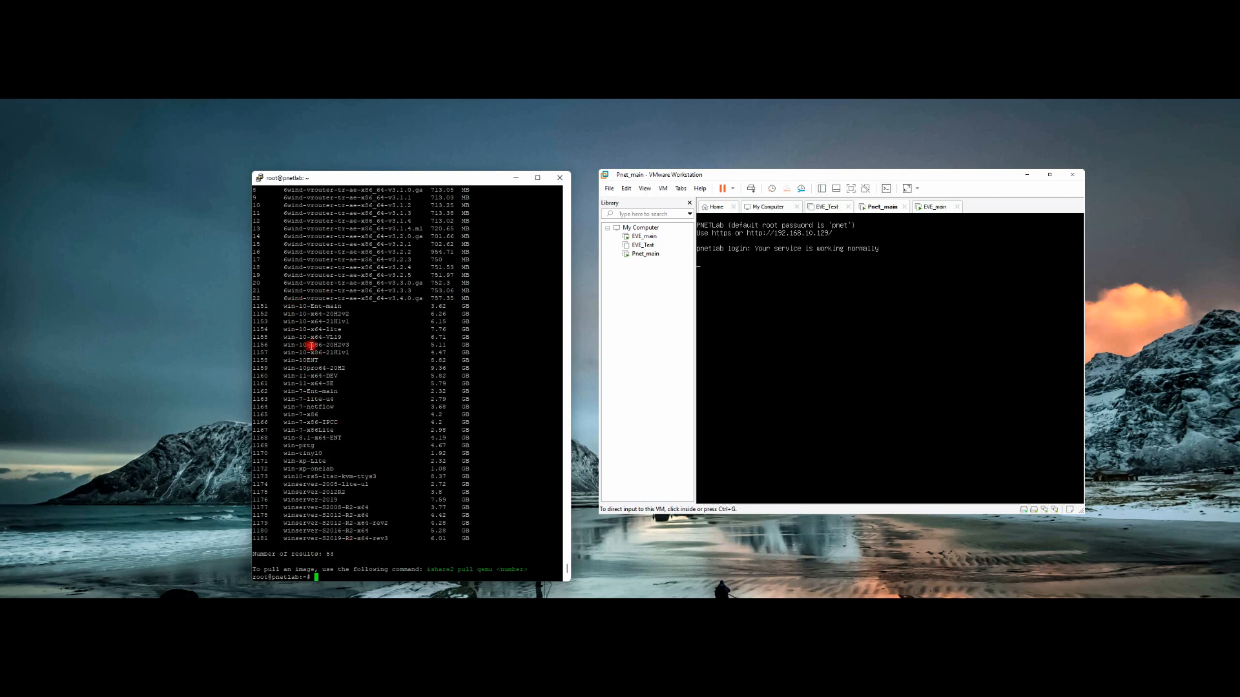
{"action": "left_click_drag", "start_coordinate": [284, 228], "coordinate": [304, 228]}
{"action": "left_click_drag", "start_coordinate": [284, 470], "coordinate": [334, 469]}
Step: Show the 'ishare2 pull ?' usage help, then start a qemu pull command and copy image number 1172
{"action": "key", "text": "Up"}
{"action": "key", "text": "BackSpace"}
{"action": "key", "text": "BackSpace"}
{"action": "key", "text": "BackSpace"}
{"action": "key", "text": "BackSpace"}
{"action": "key", "text": "BackSpace"}
{"action": "key", "text": "BackSpace"}
{"action": "key", "text": "BackSpace"}
{"action": "key", "text": "BackSpace"}
{"action": "key", "text": "BackSpace"}
{"action": "key", "text": "Return"}
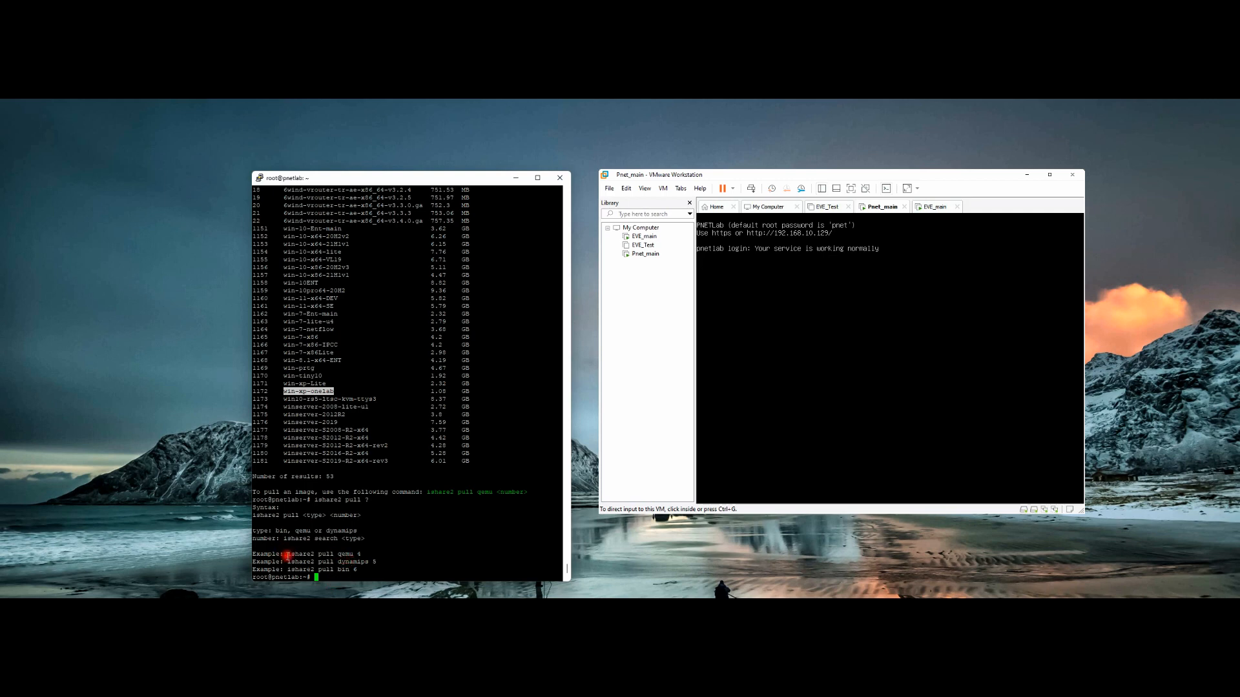
{"action": "key", "text": "Up"}
{"action": "double_click", "coordinate": [260, 391]}
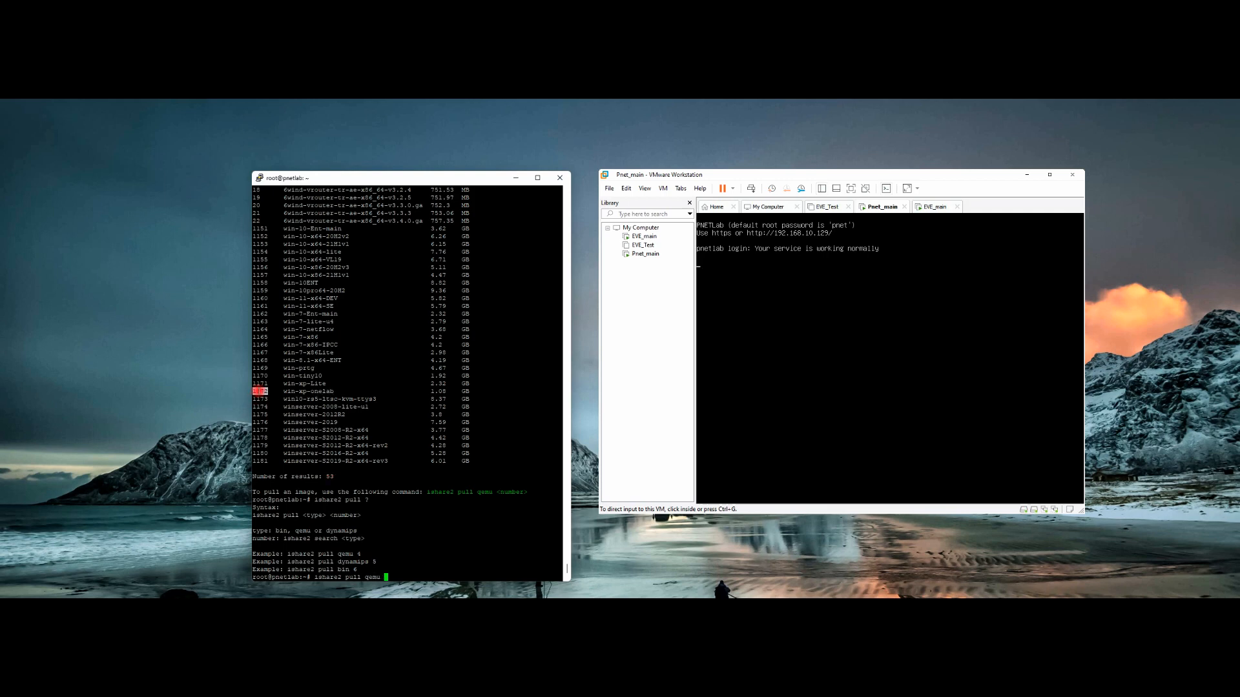
Step: Run 'ishare2 pull qemu 1172 --overwrite' to download win-xp-onelab's hda.qcow2, then bring up the Start menu
{"action": "right_click", "coordinate": [408, 415]}
{"action": "key", "text": "Return"}
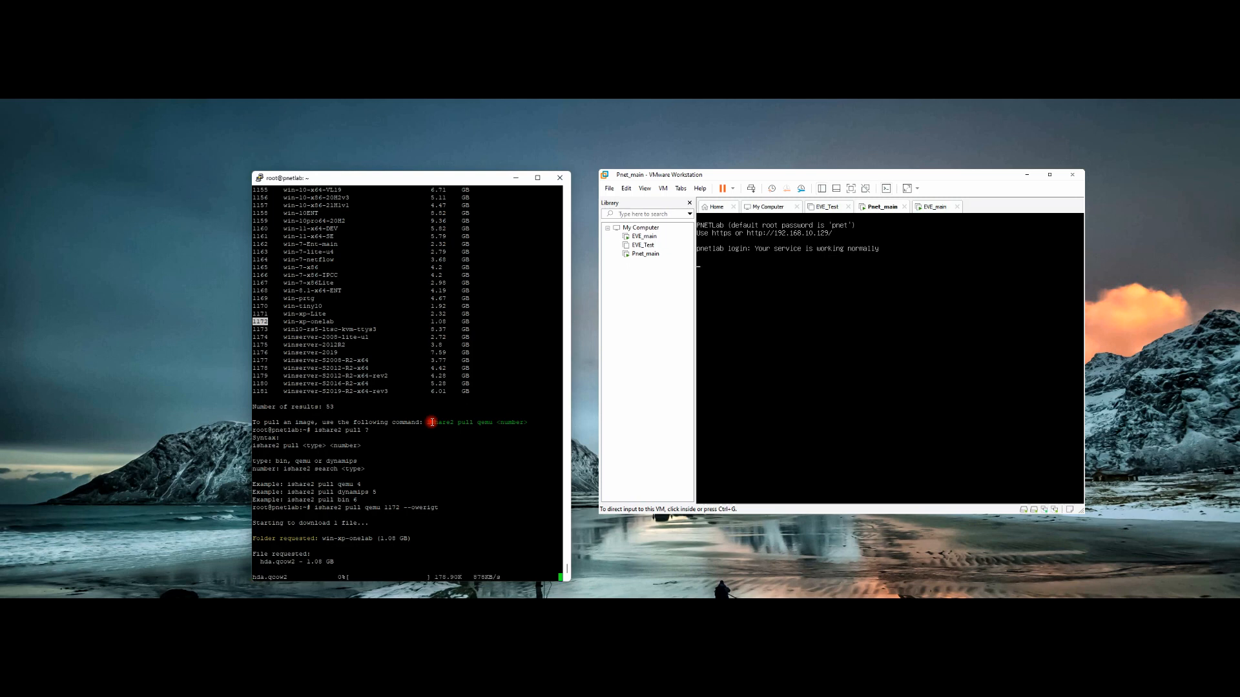
{"action": "left_click_drag", "start_coordinate": [260, 561], "coordinate": [338, 562]}
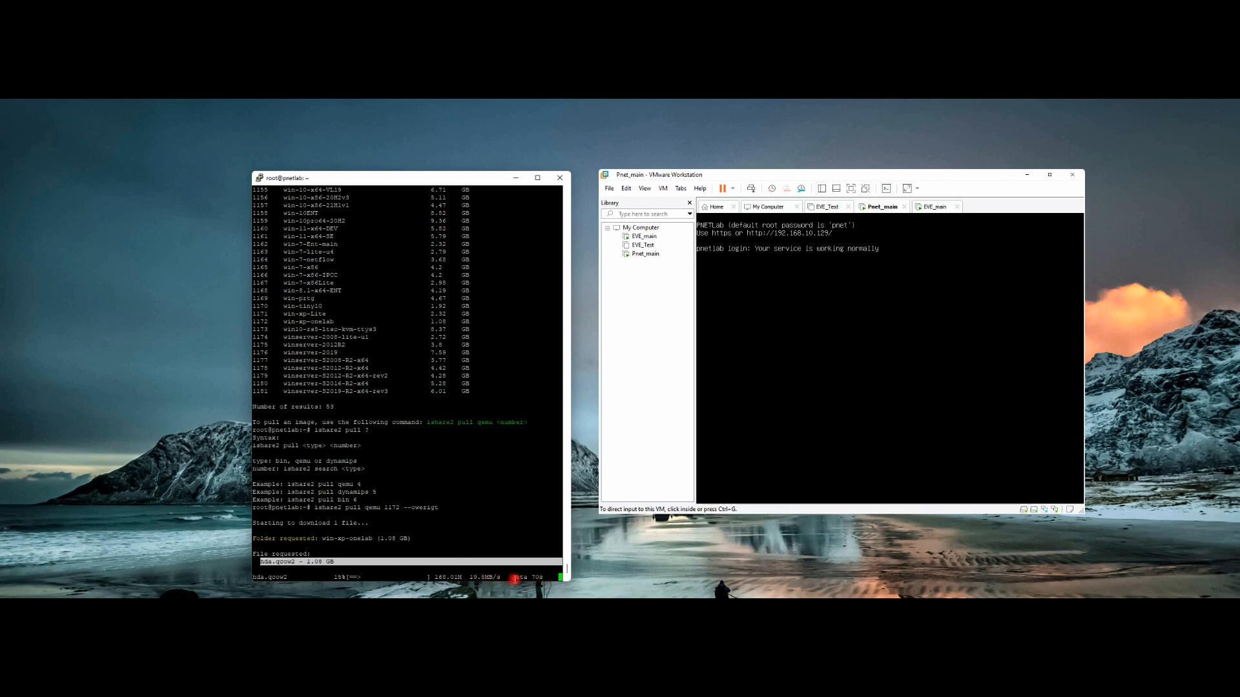
{"action": "left_click", "coordinate": [535, 577]}
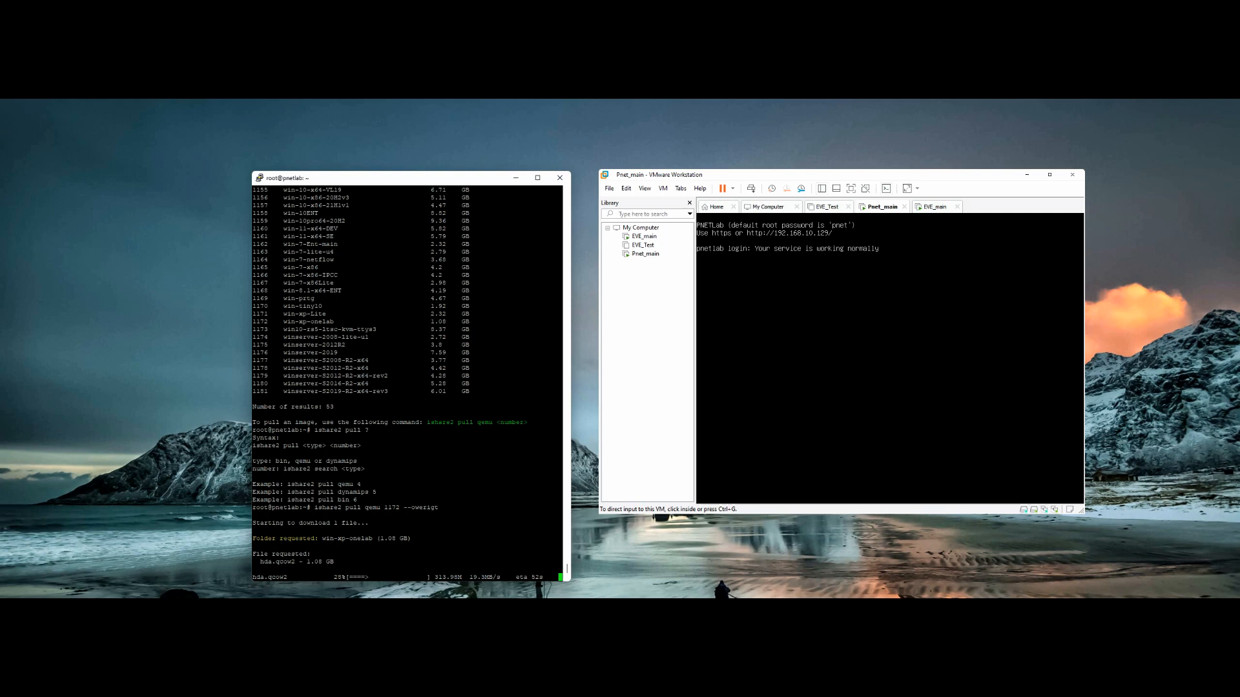
{"action": "key", "text": "super"}
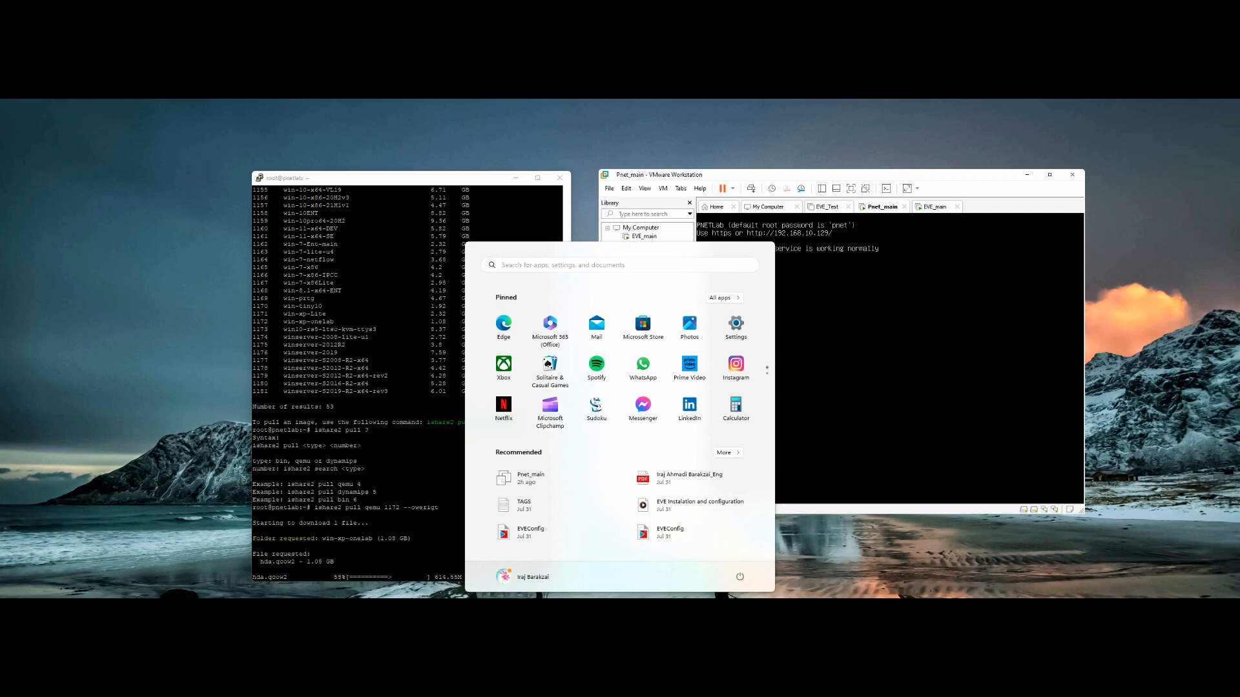
Step: Launch WinSCP from a 'wi' Start search and close its Check for Updates notice
{"action": "type", "text": "v"}
{"action": "key", "text": "BackSpace"}
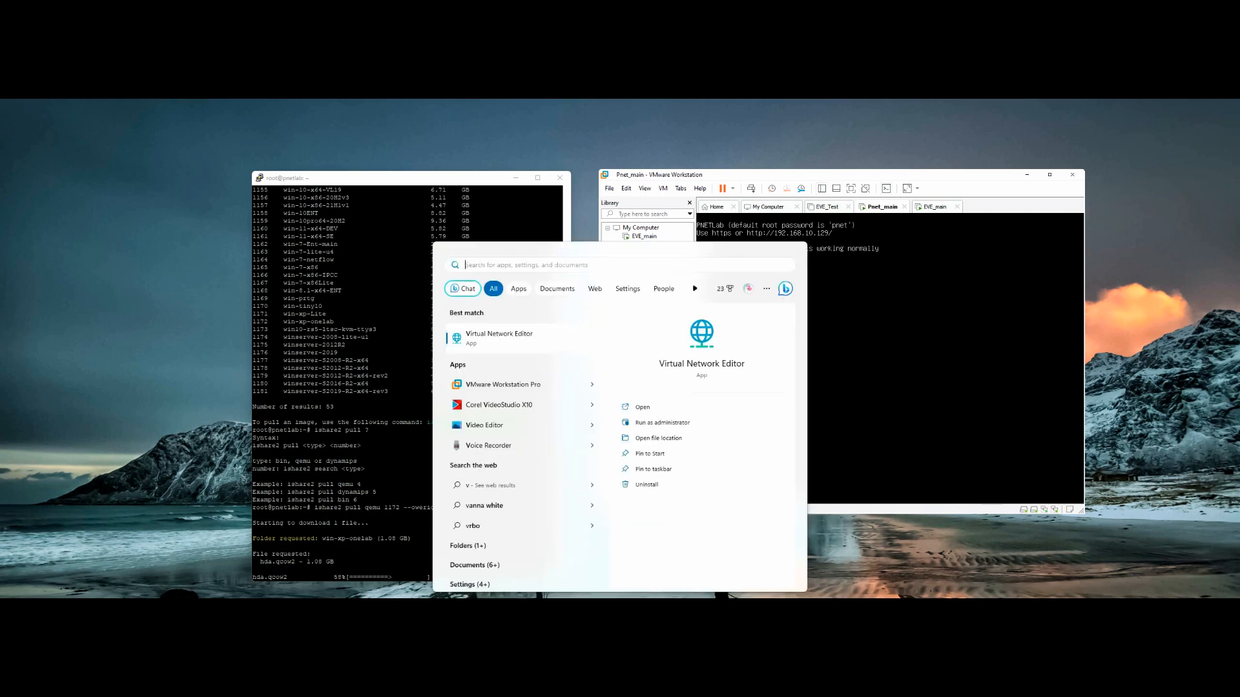
{"action": "type", "text": "wi"}
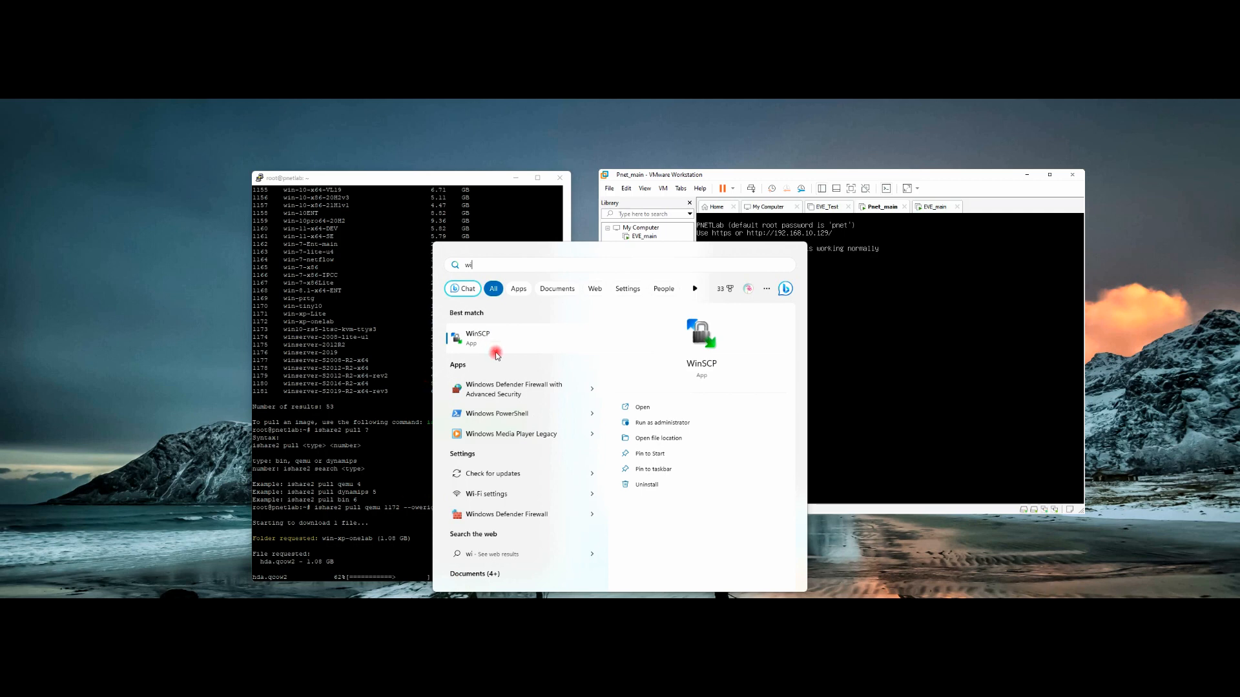
{"action": "left_click", "coordinate": [499, 335]}
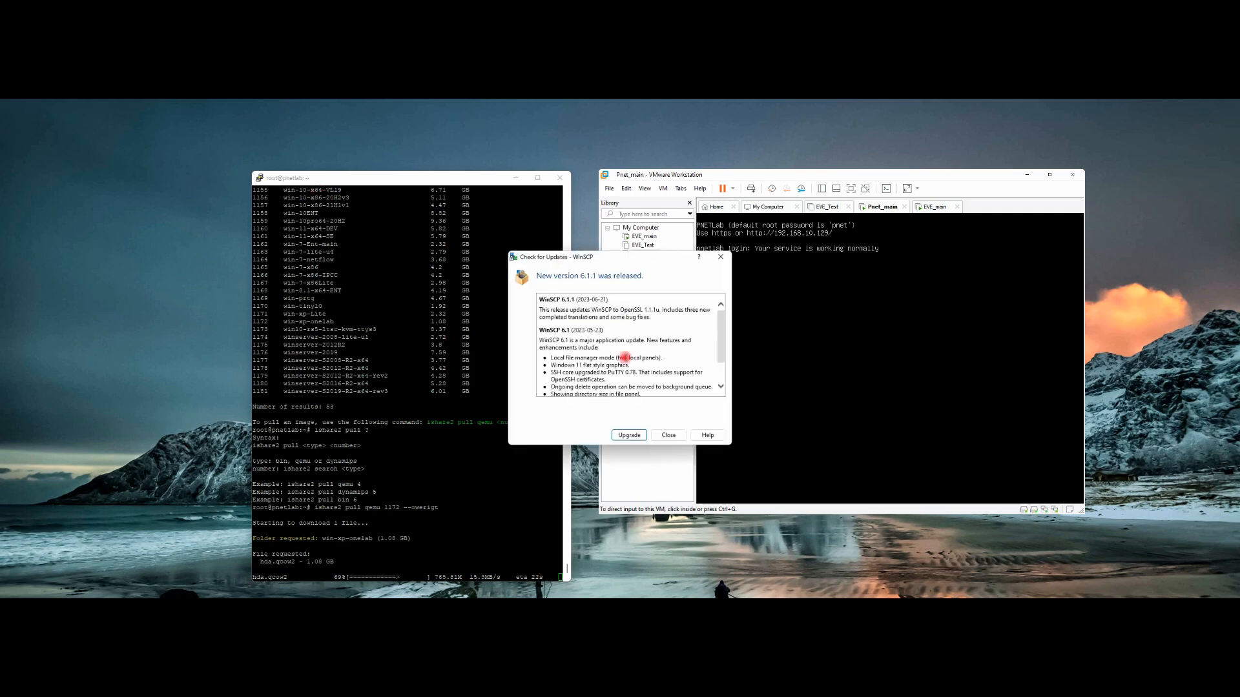
{"action": "left_click", "coordinate": [668, 436]}
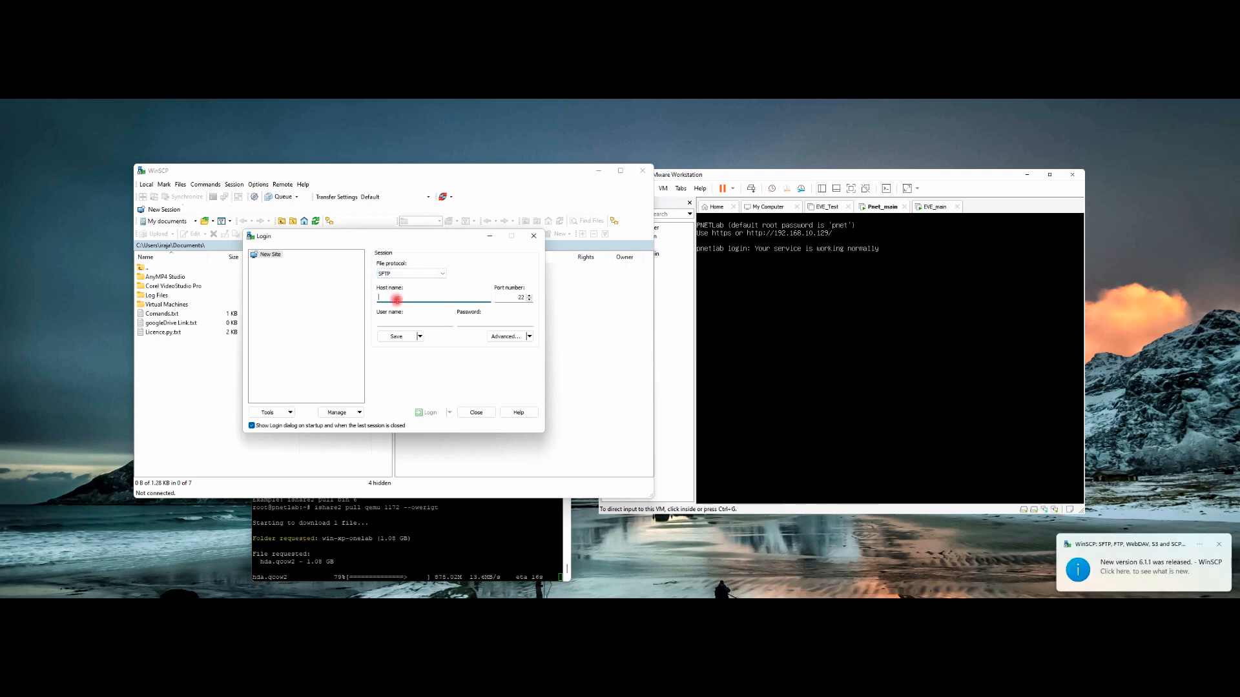
Step: Log in over SFTP to 192.168.10.129 as root, trusting its host key, and place WinSCP right
{"action": "type", "text": "192.168.10.12"}
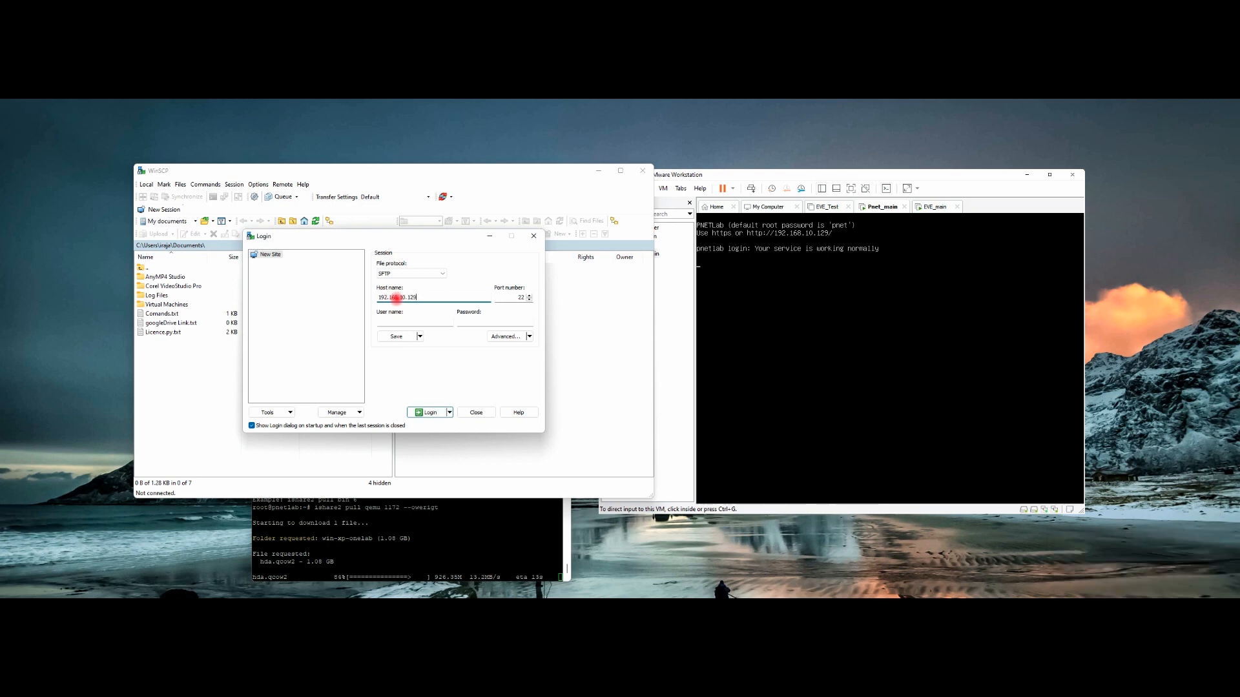
{"action": "type", "text": "9"}
{"action": "key", "text": "Return"}
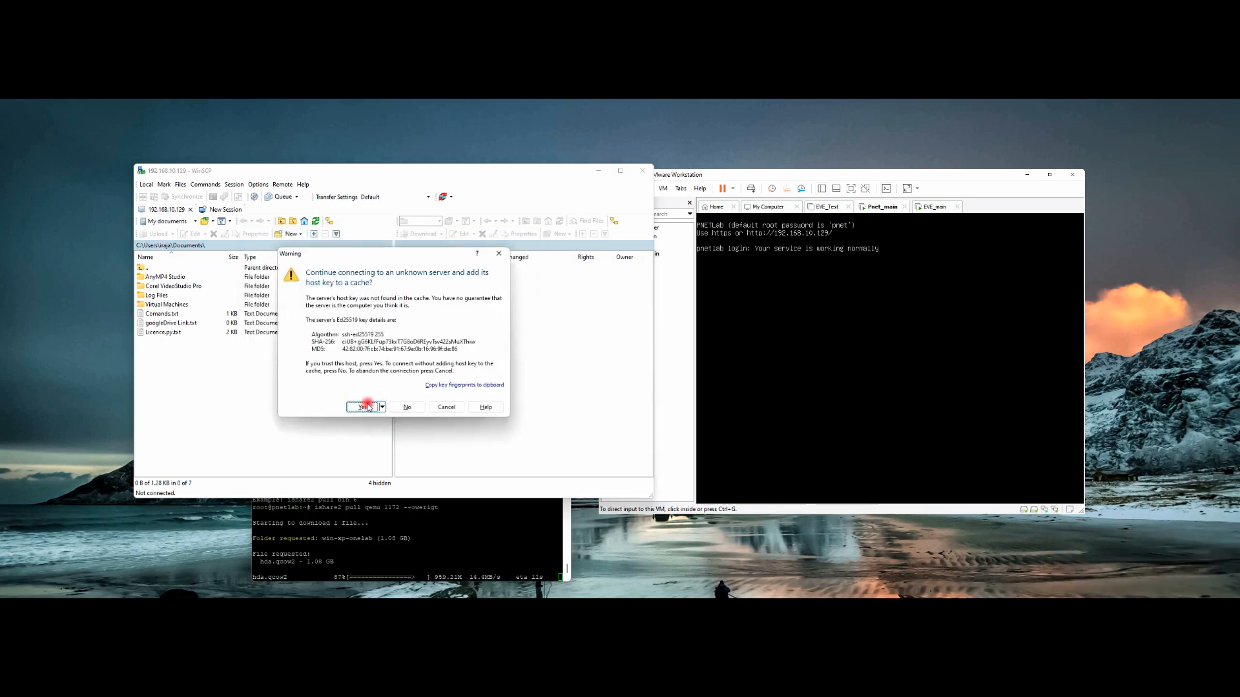
{"action": "left_click", "coordinate": [365, 406]}
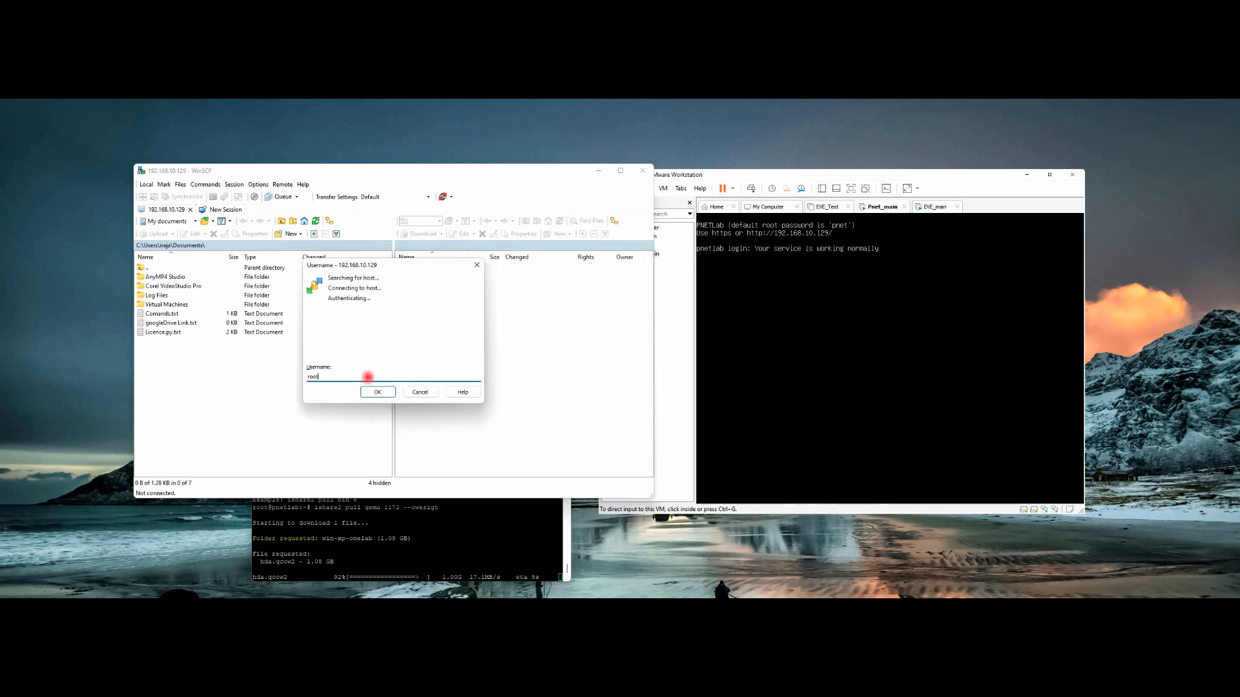
{"action": "key", "text": "Return"}
{"action": "type", "text": "pnet"}
{"action": "key", "text": "Return"}
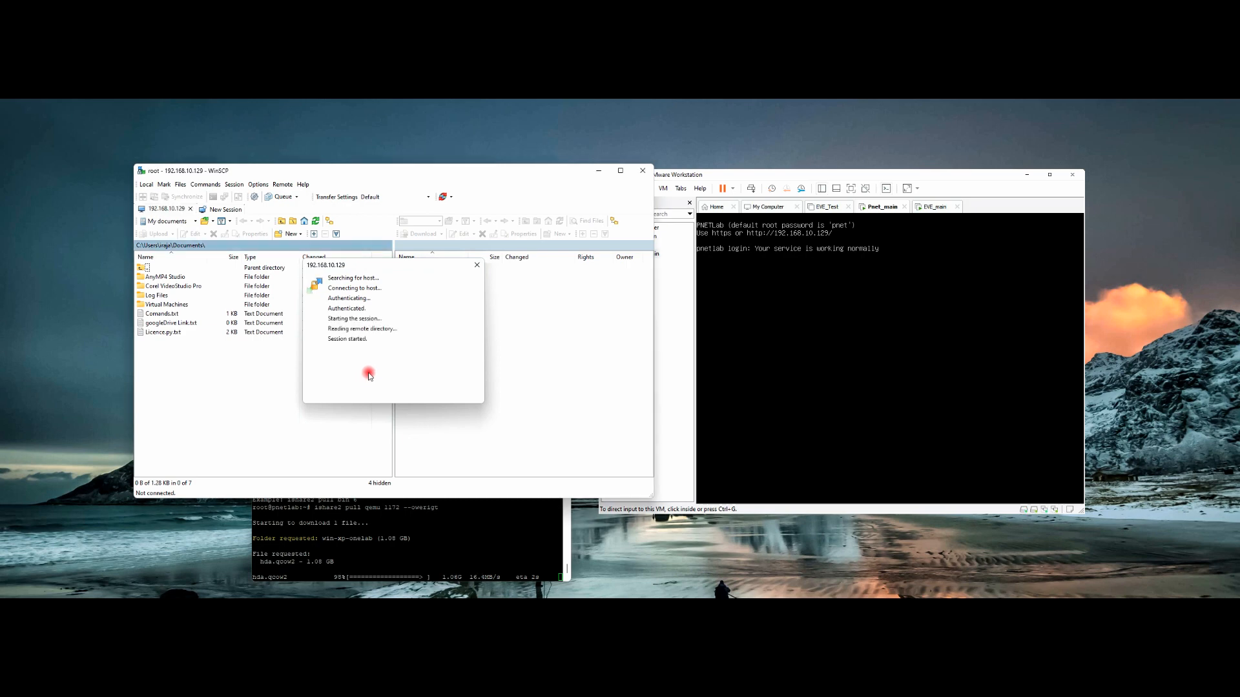
{"action": "left_click_drag", "start_coordinate": [445, 172], "coordinate": [781, 169]}
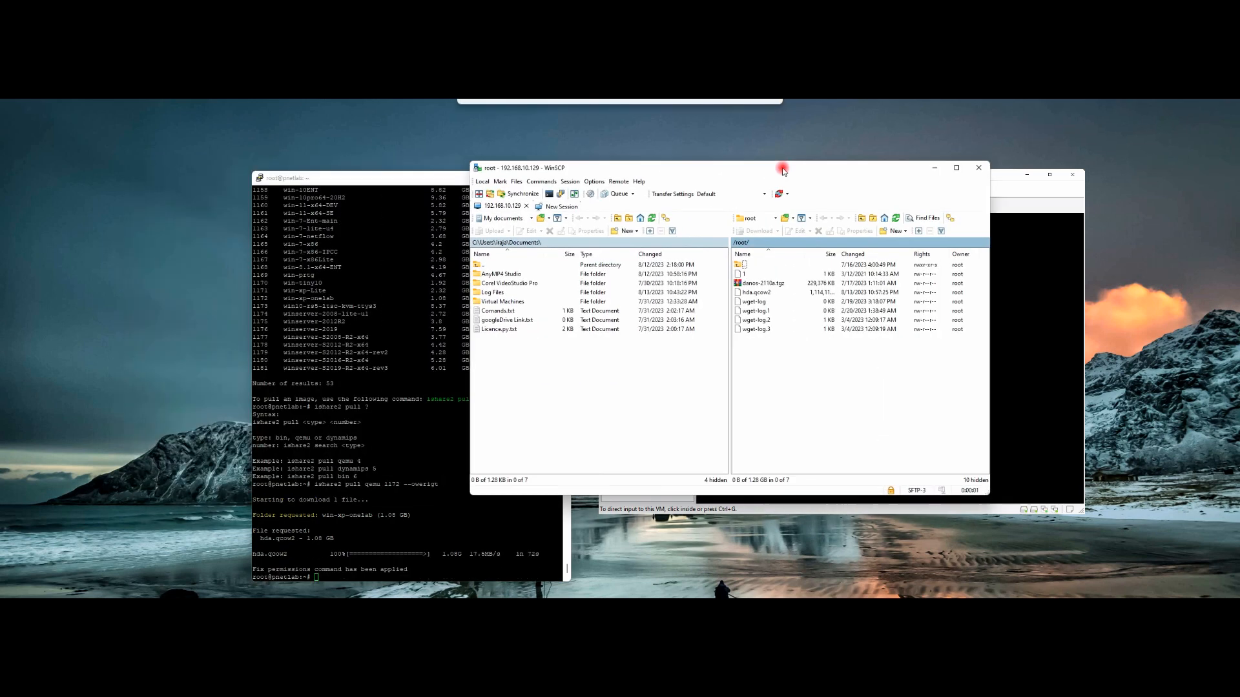
Step: Browse the server to /opt/unetlab/addons/qemu/ and reposition the WinSCP window
{"action": "double_click", "coordinate": [738, 266]}
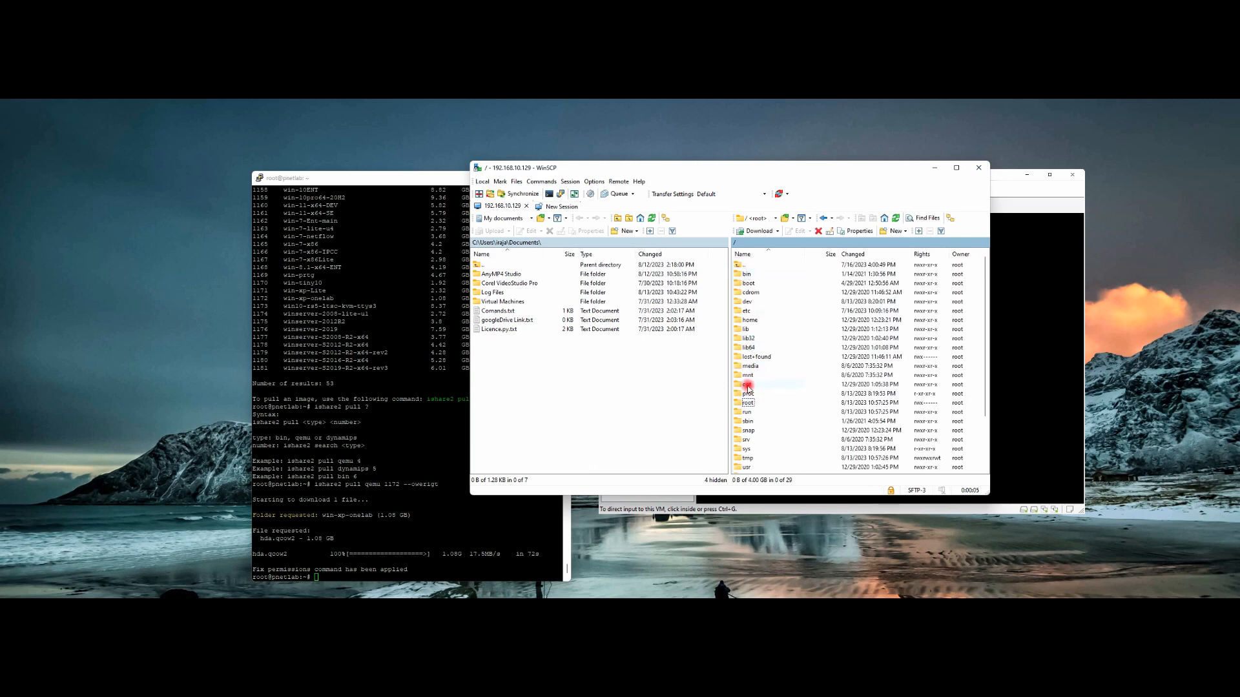
{"action": "double_click", "coordinate": [748, 385]}
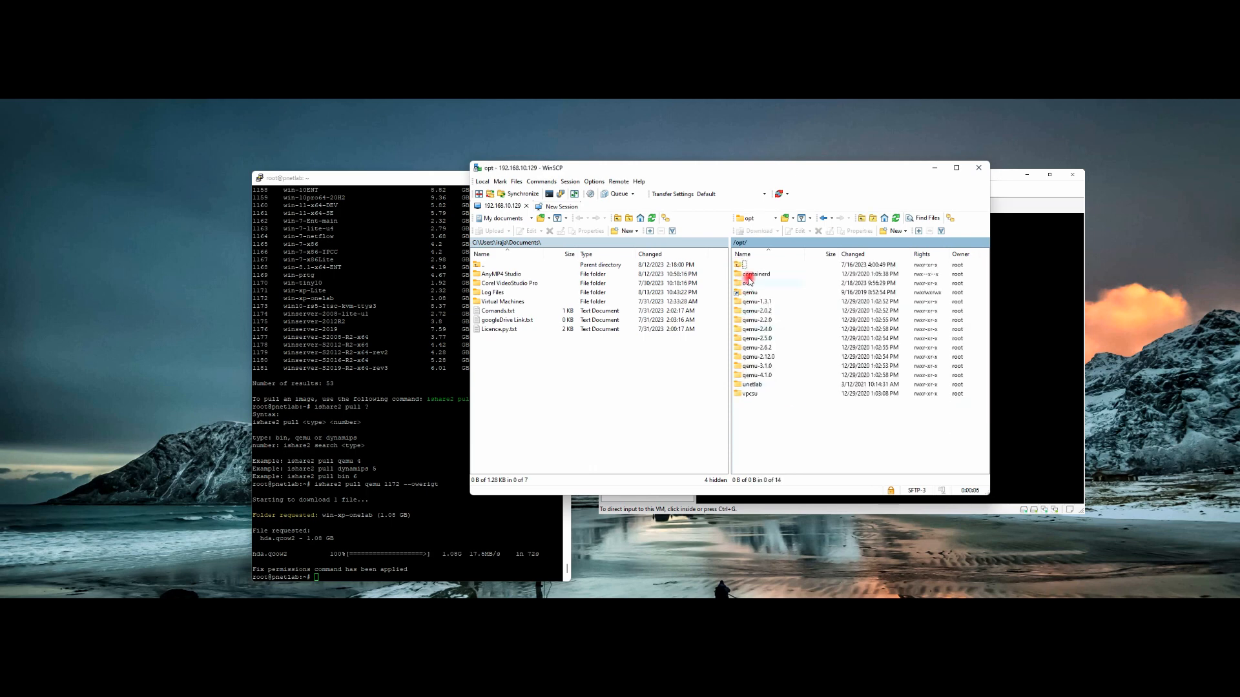
{"action": "double_click", "coordinate": [752, 385]}
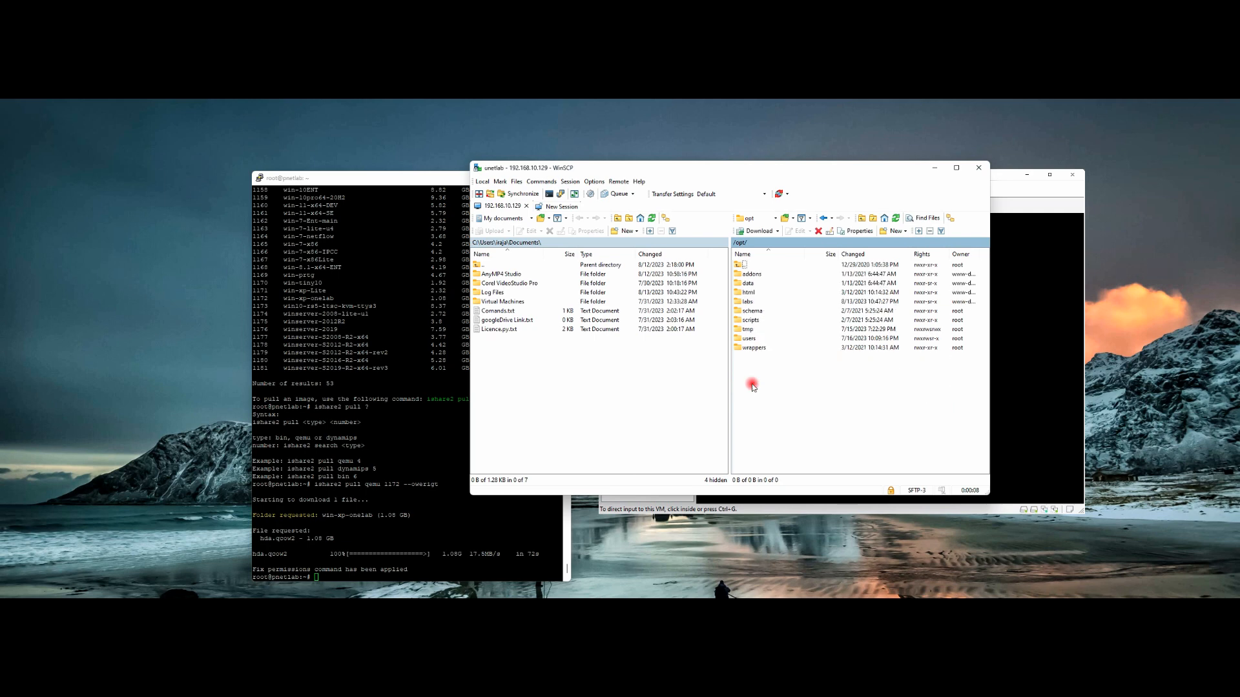
{"action": "left_click", "coordinate": [753, 274]}
{"action": "double_click", "coordinate": [753, 275]}
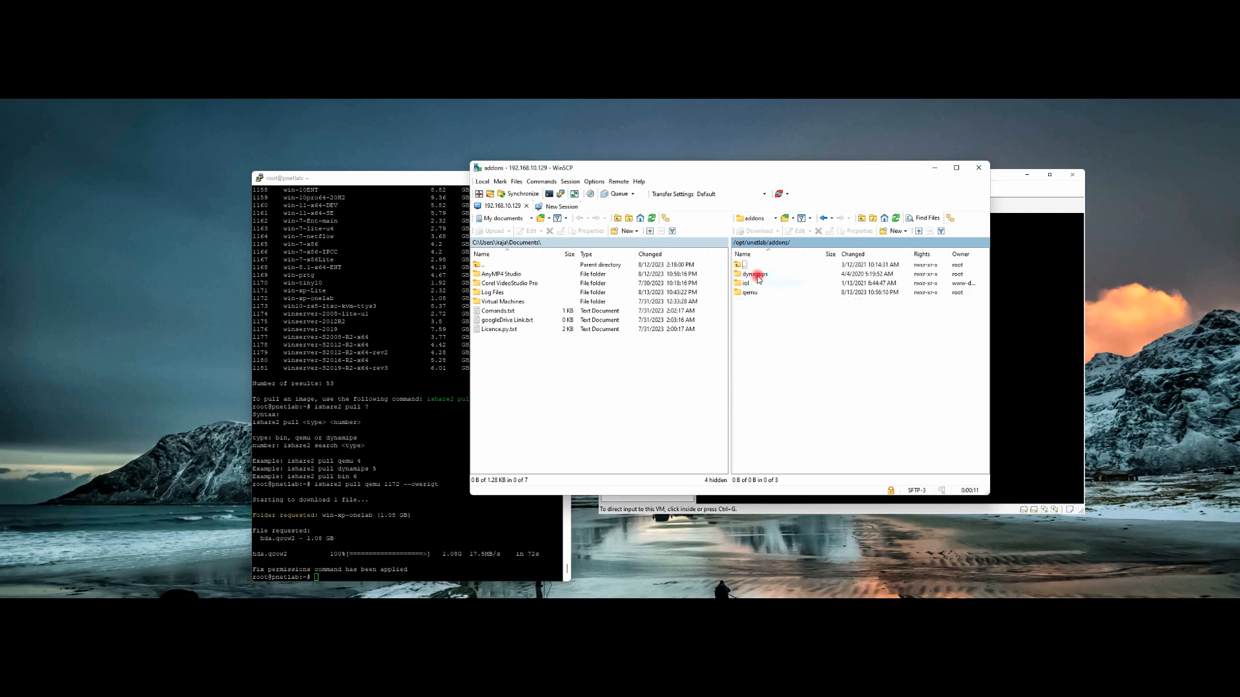
{"action": "left_click", "coordinate": [752, 284]}
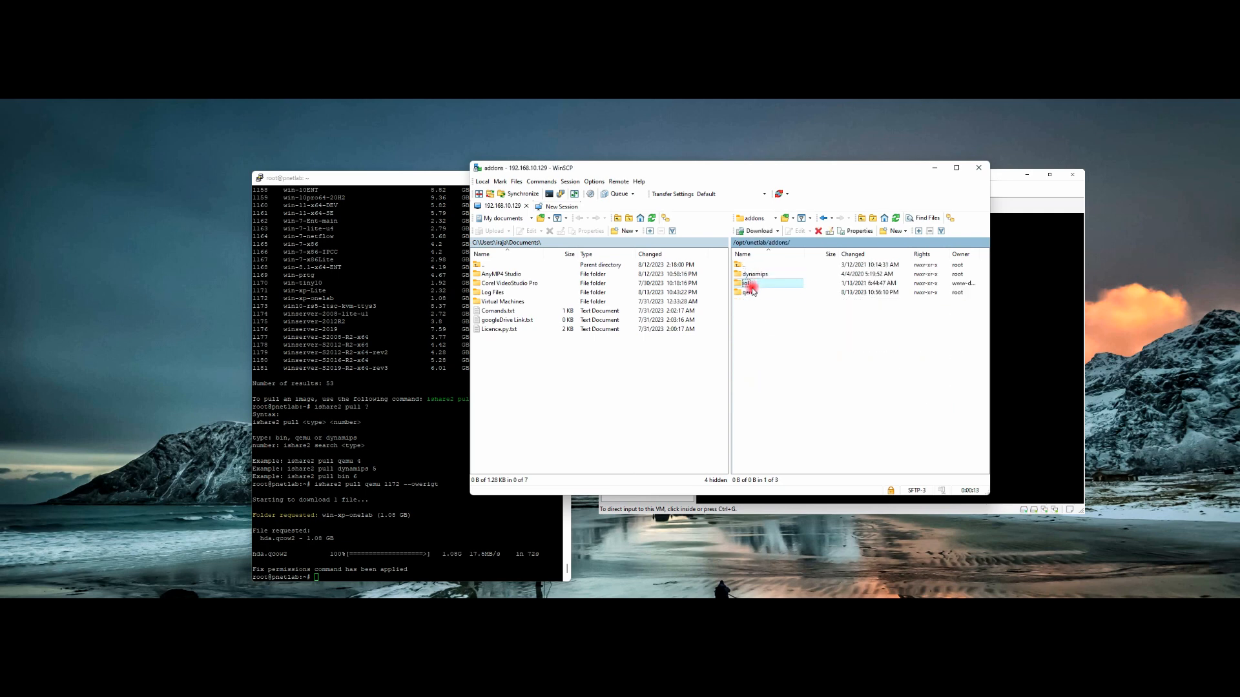
{"action": "double_click", "coordinate": [751, 296]}
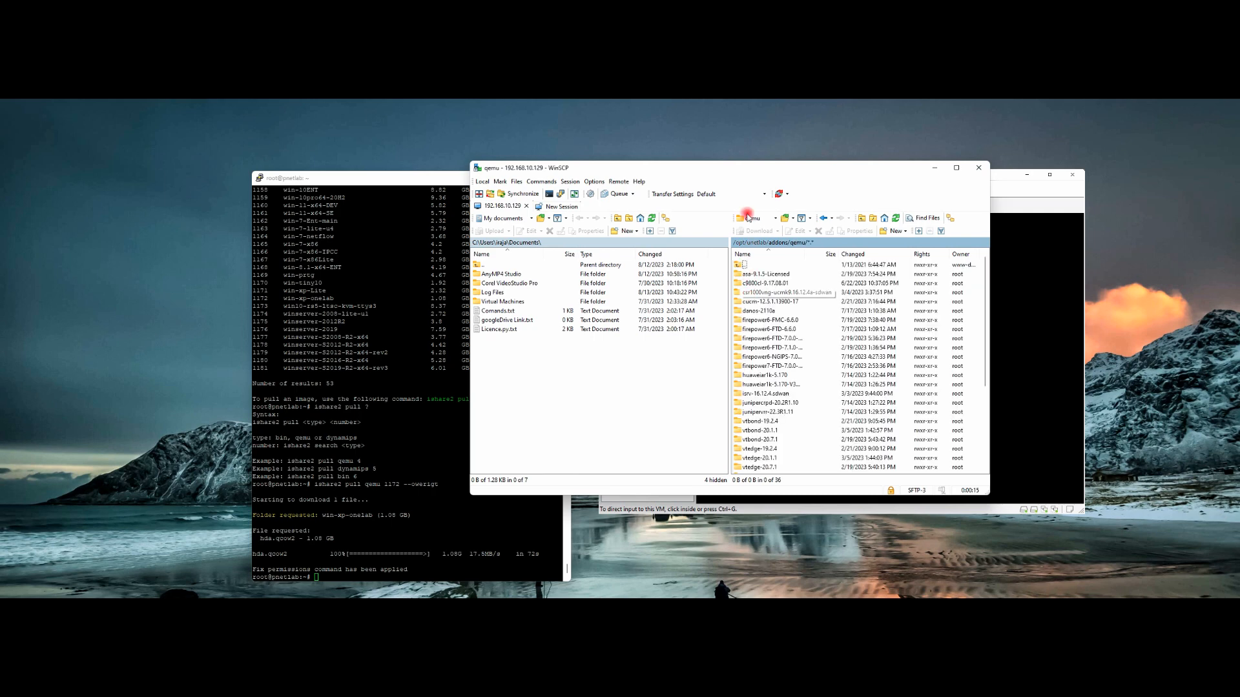
{"action": "left_click_drag", "start_coordinate": [745, 172], "coordinate": [803, 159]}
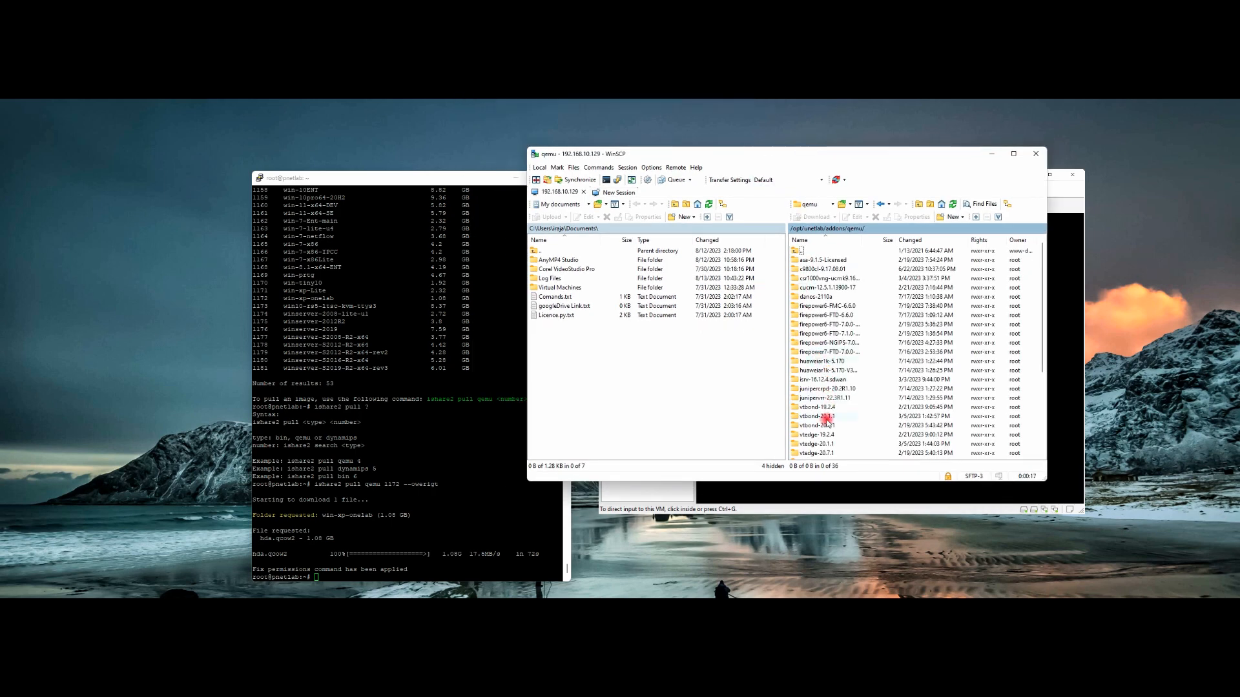
Step: Verify the finished download and that win-xp-onelab contains hda.qcow2, then return to qemu
{"action": "scroll", "coordinate": [824, 445], "scroll_direction": "down", "scroll_amount": 5}
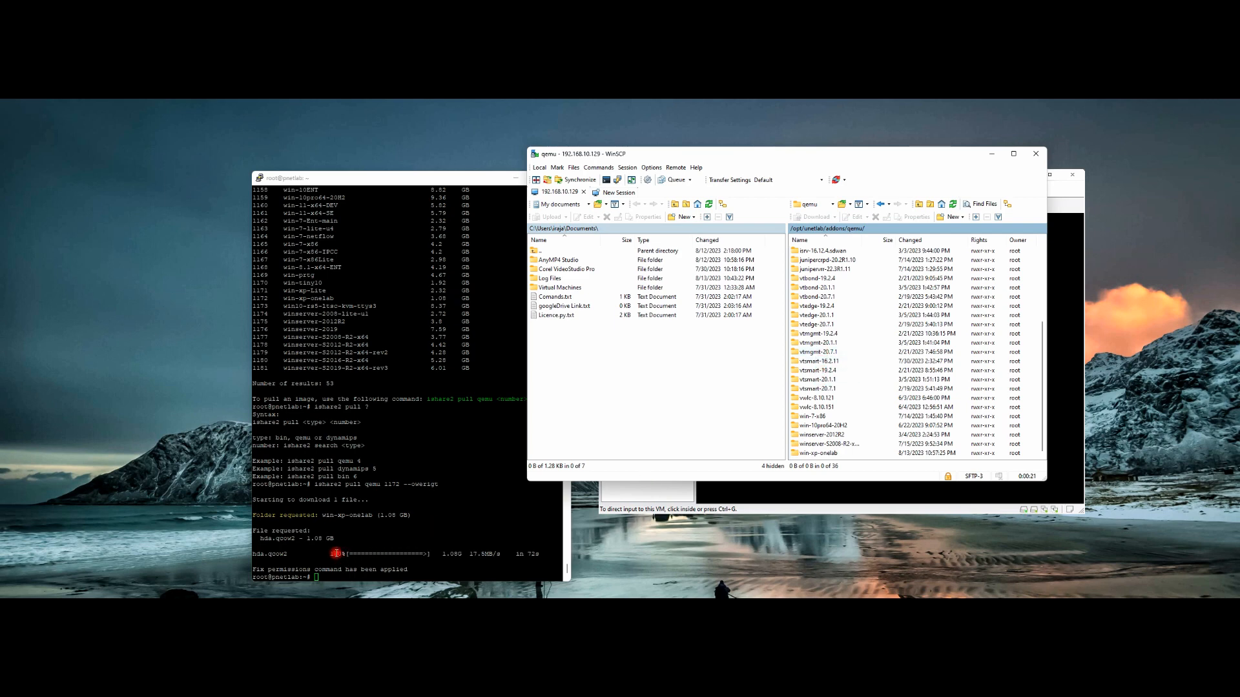
{"action": "left_click_drag", "start_coordinate": [326, 554], "coordinate": [415, 553]}
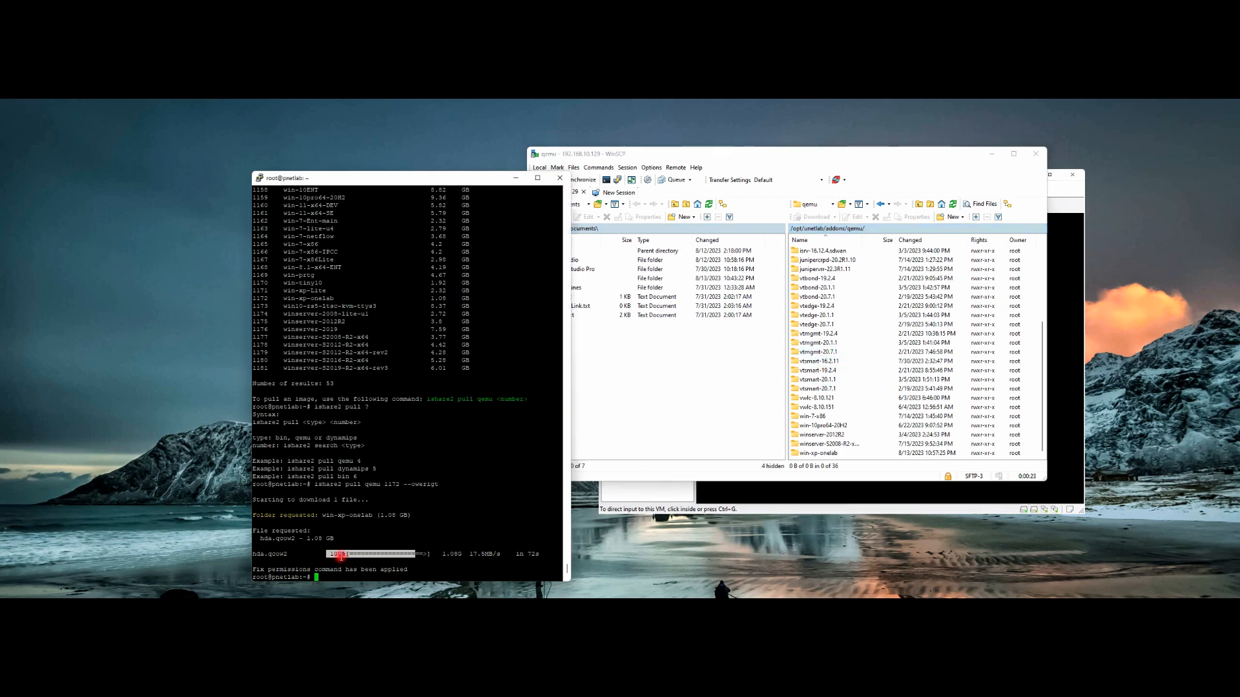
{"action": "left_click_drag", "start_coordinate": [322, 516], "coordinate": [373, 516]}
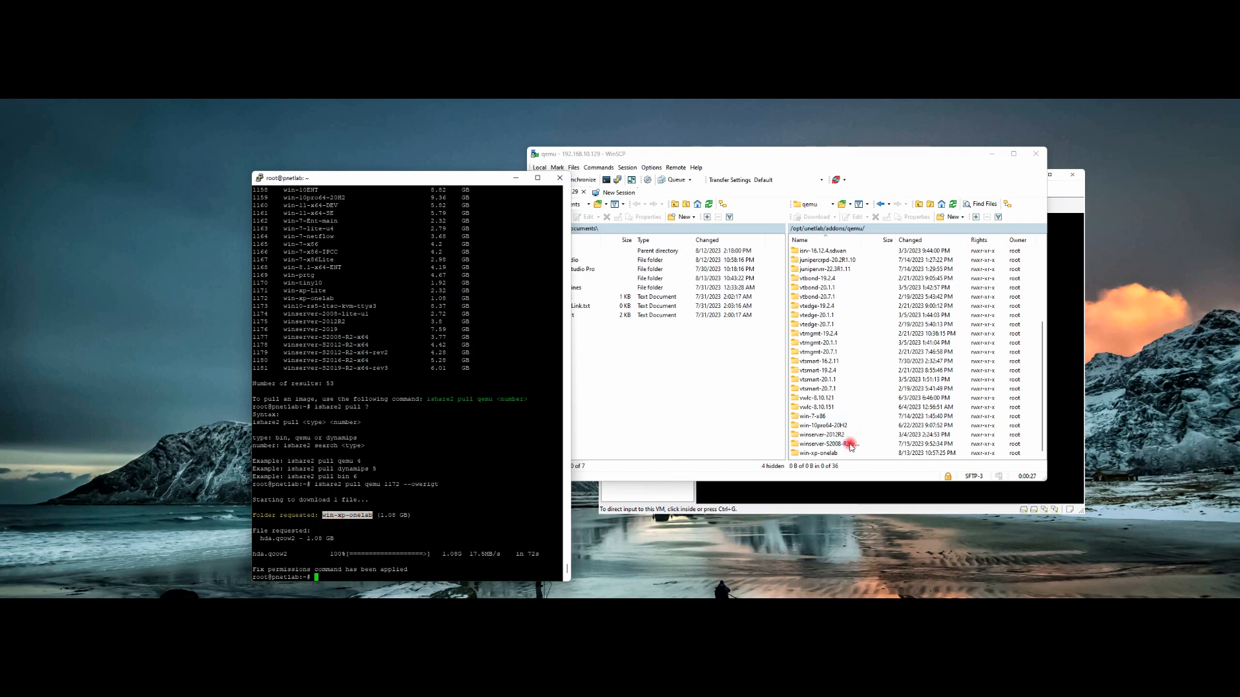
{"action": "left_click", "coordinate": [826, 454]}
{"action": "double_click", "coordinate": [826, 454]}
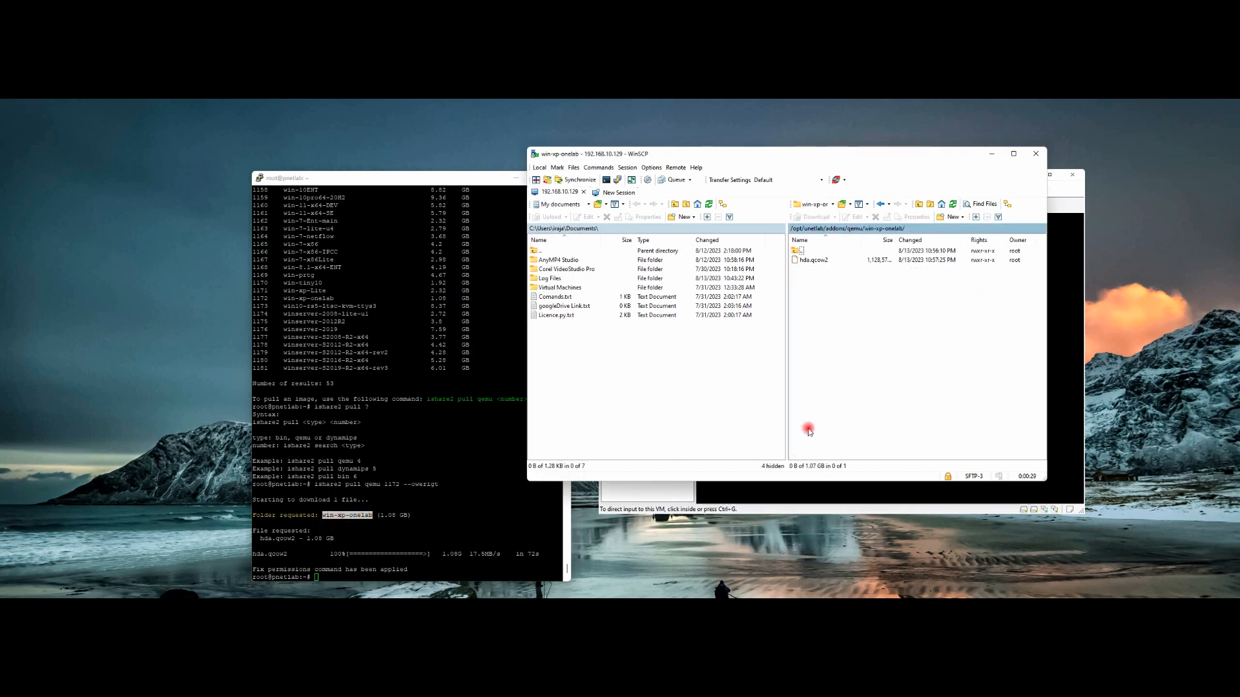
{"action": "double_click", "coordinate": [796, 252]}
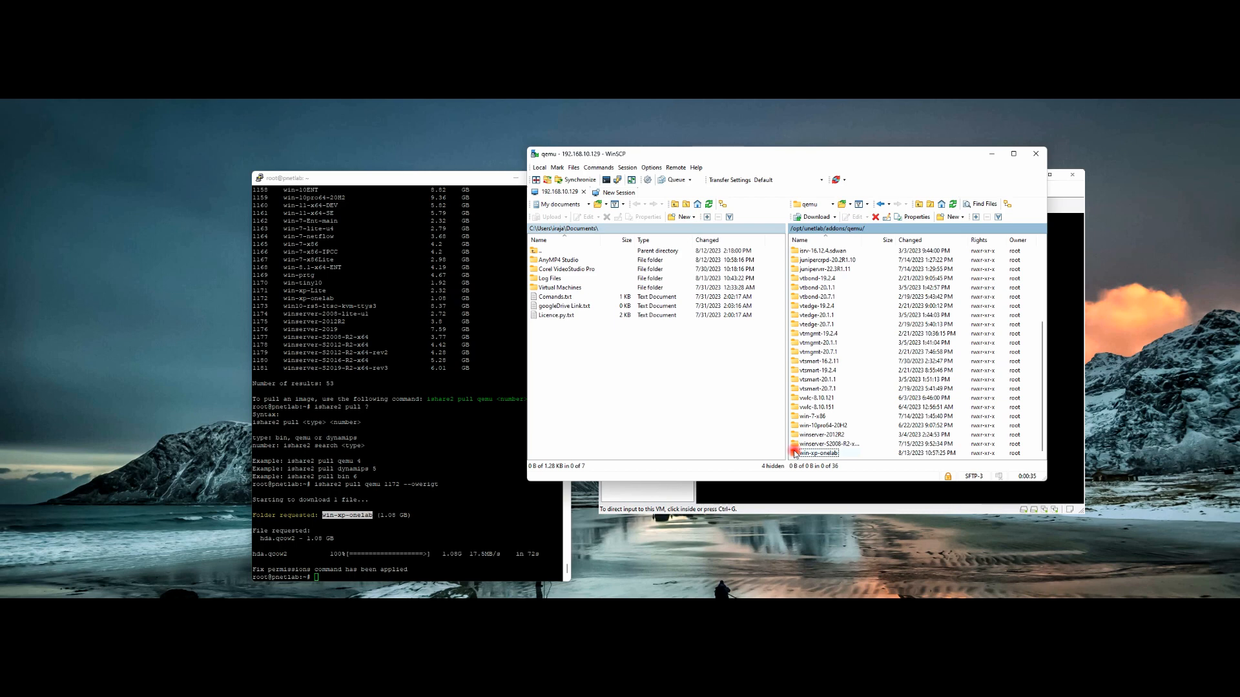
{"action": "mouse_move", "coordinate": [795, 454]}
{"action": "left_mouse_down"}
{"action": "mouse_move", "coordinate": [753, 545]}
{"action": "mouse_move", "coordinate": [809, 455]}
{"action": "left_mouse_up"}
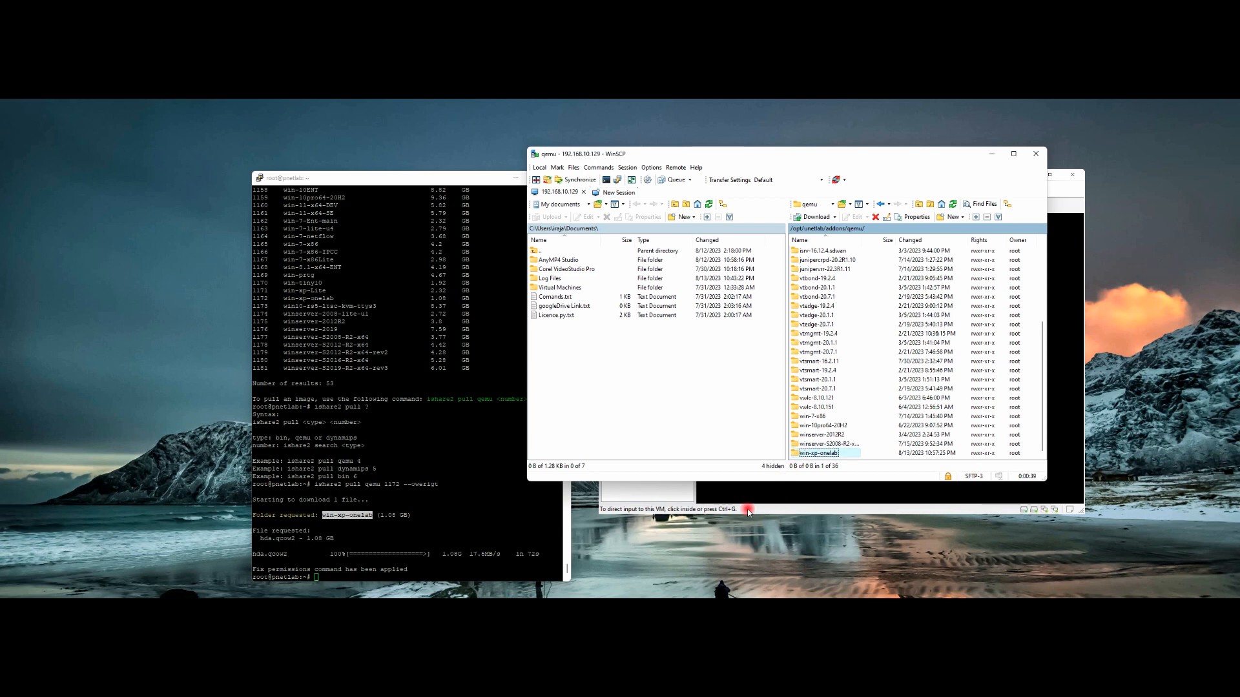
Step: Make a new Desktop folder named Image in File Explorer and move its window aside
{"action": "left_click", "coordinate": [613, 606]}
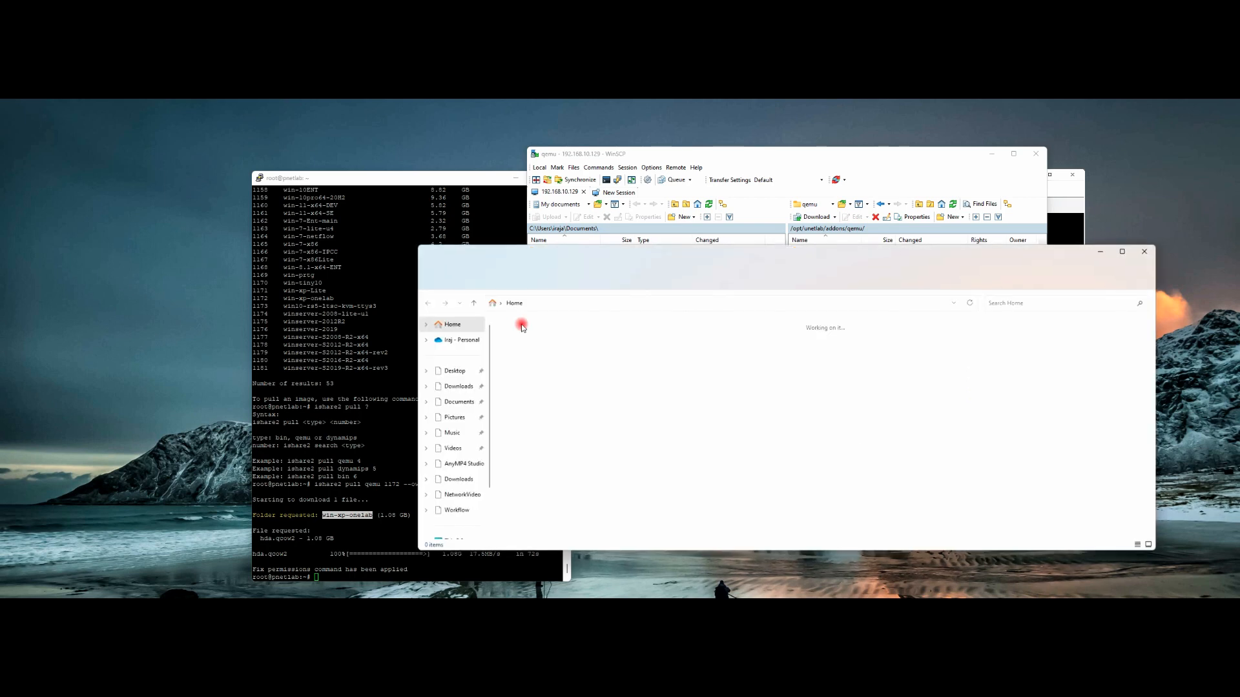
{"action": "left_click", "coordinate": [457, 372]}
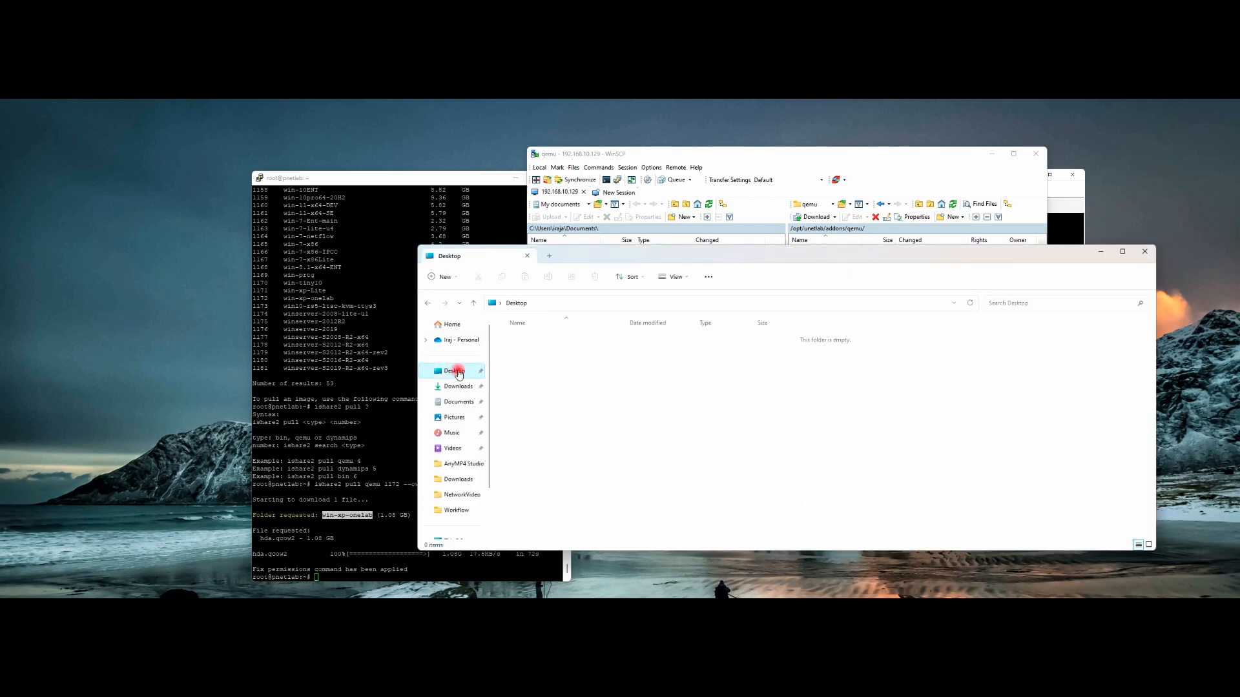
{"action": "right_click", "coordinate": [798, 407]}
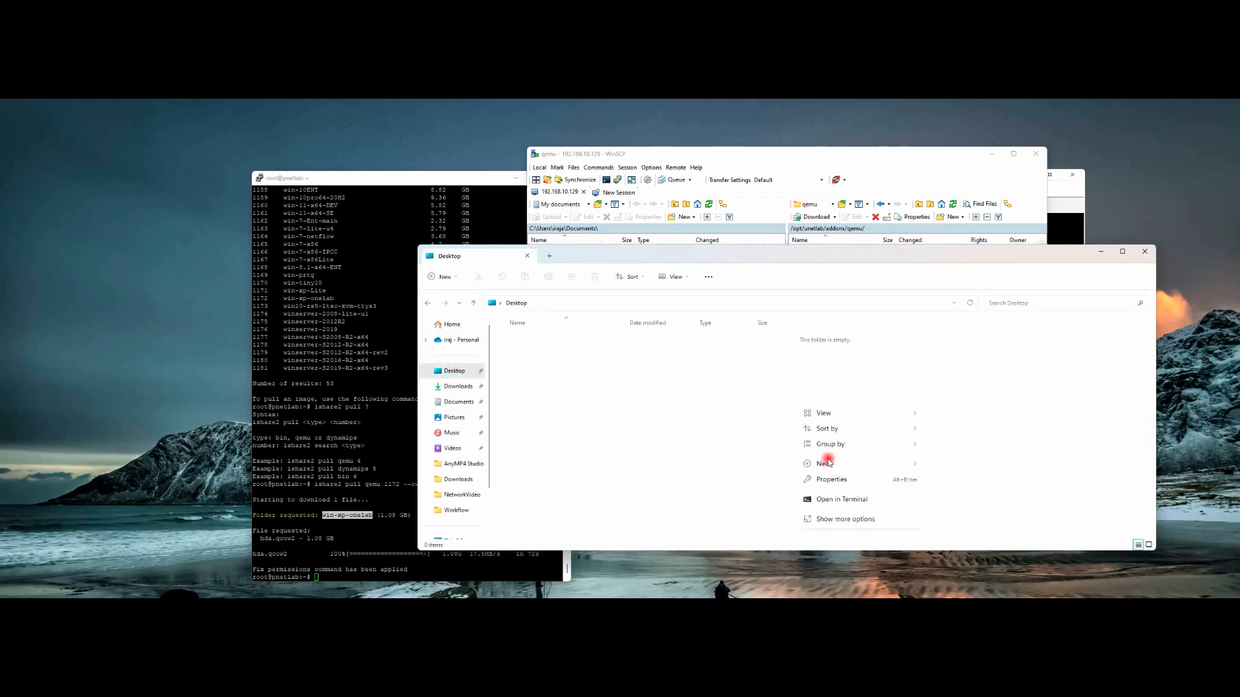
{"action": "mouse_move", "coordinate": [827, 463]}
{"action": "left_click", "coordinate": [961, 305]}
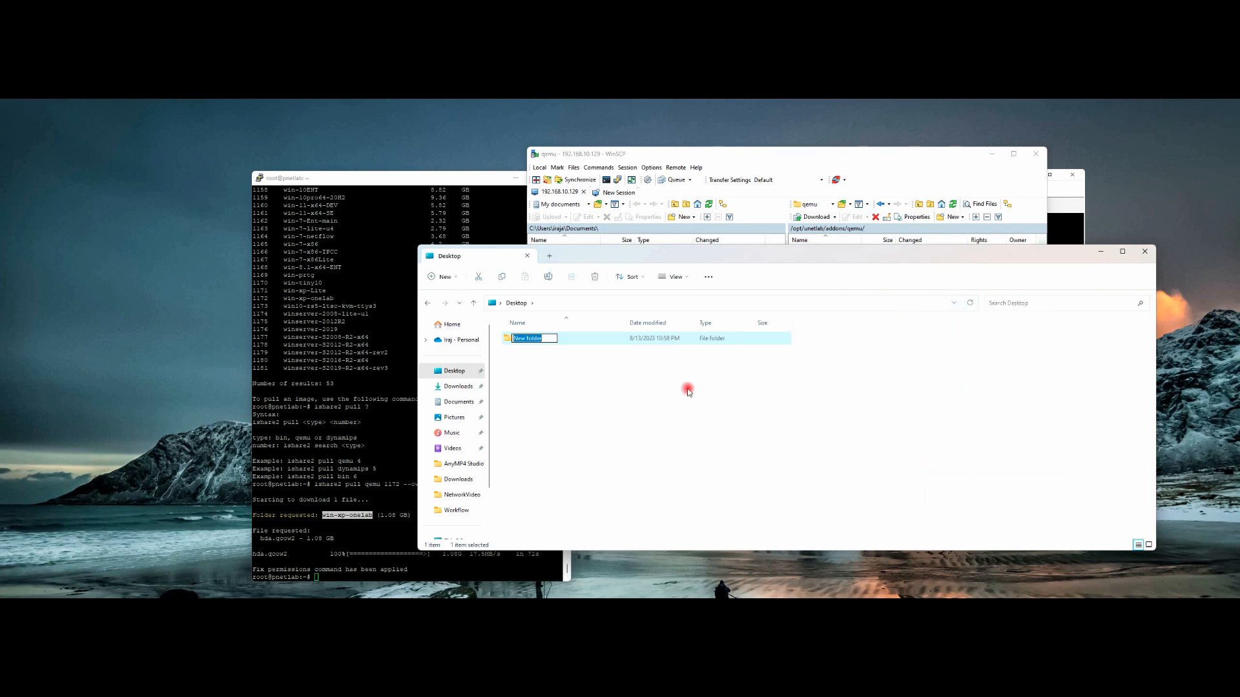
{"action": "type", "text": "Image"}
{"action": "key", "text": "Return"}
{"action": "key", "text": "Return"}
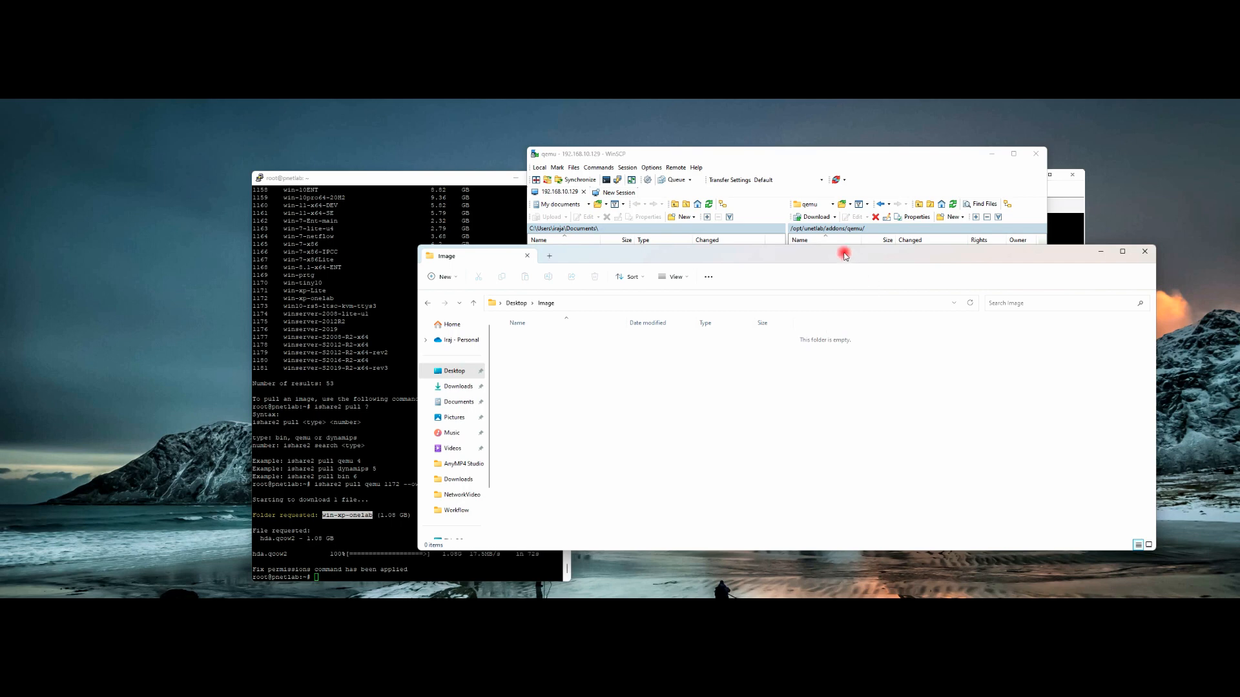
{"action": "left_click_drag", "start_coordinate": [839, 254], "coordinate": [442, 210]}
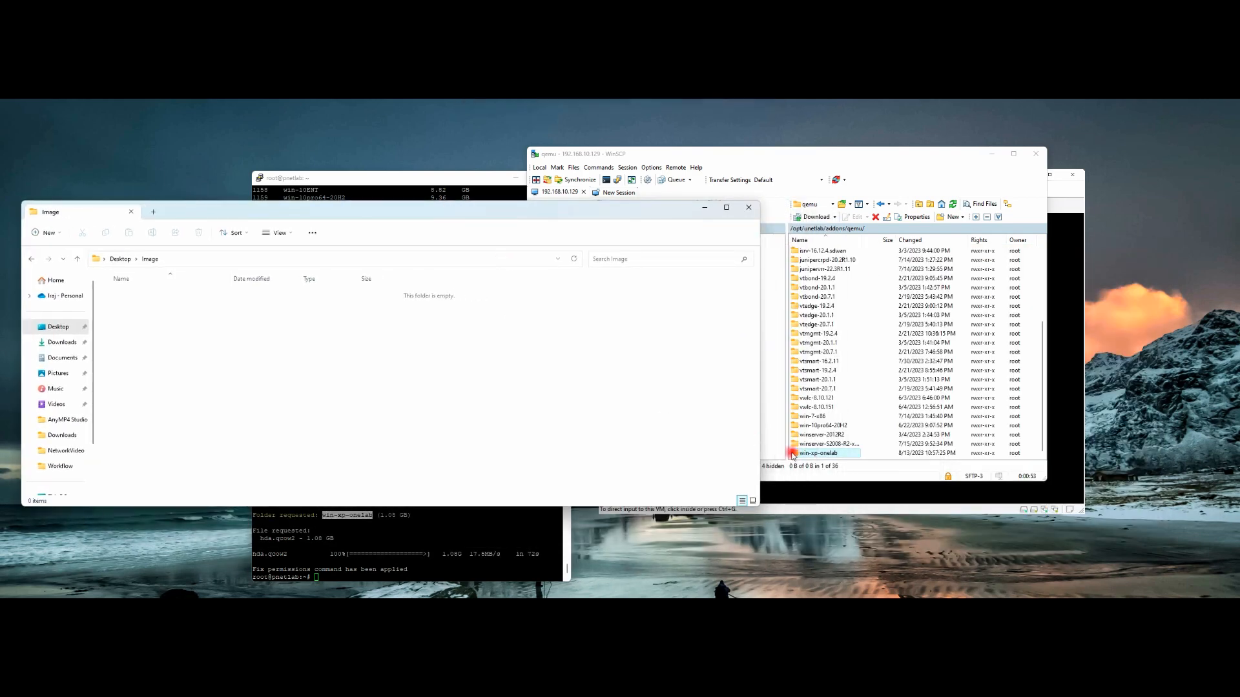
Step: Copy the win-xp-onelab folder from the PNETLab server into the Desktop Image folder
{"action": "left_click", "coordinate": [813, 453]}
{"action": "left_click", "coordinate": [485, 407]}
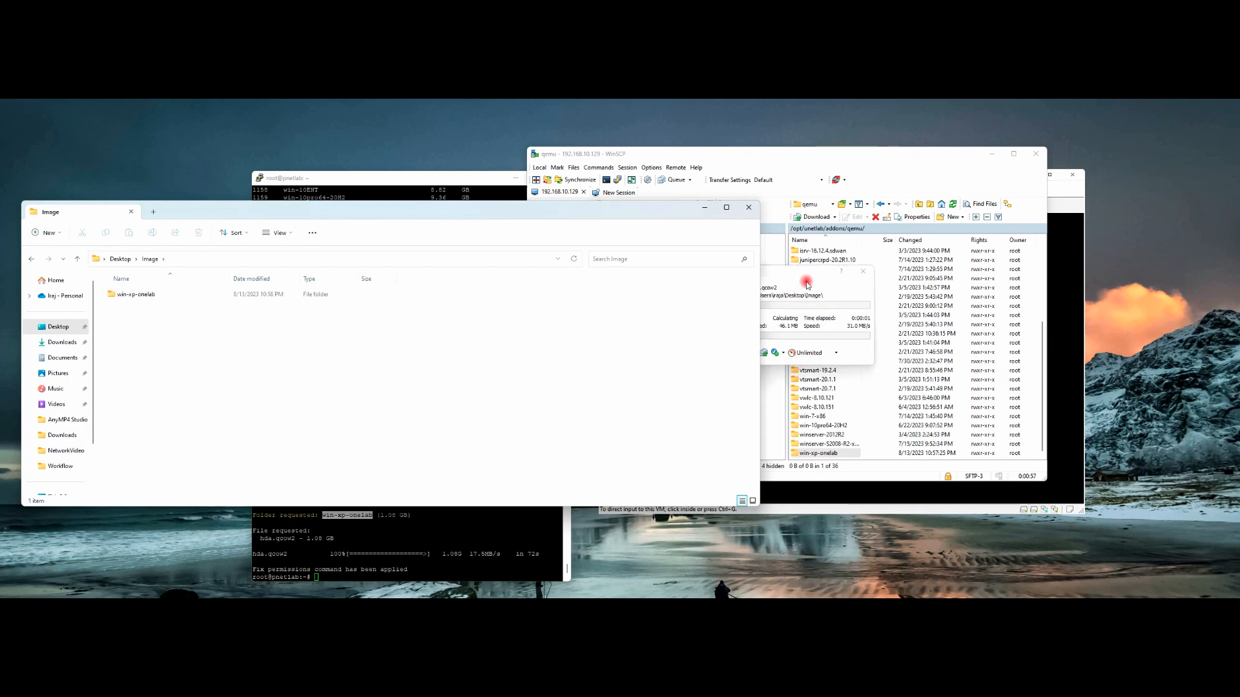
{"action": "left_click", "coordinate": [804, 282]}
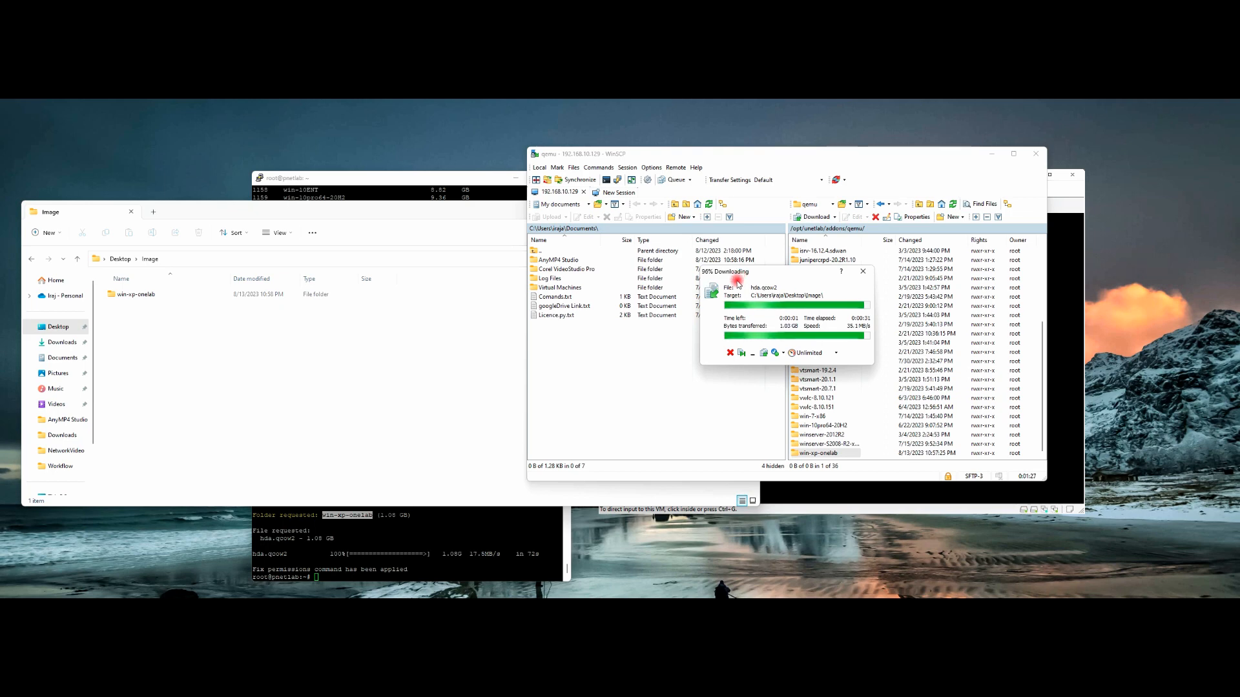
Step: Open a new WinSCP session to 192.168.10.128, trusting its host key and logging in
{"action": "left_click", "coordinate": [143, 294]}
{"action": "left_click", "coordinate": [820, 155]}
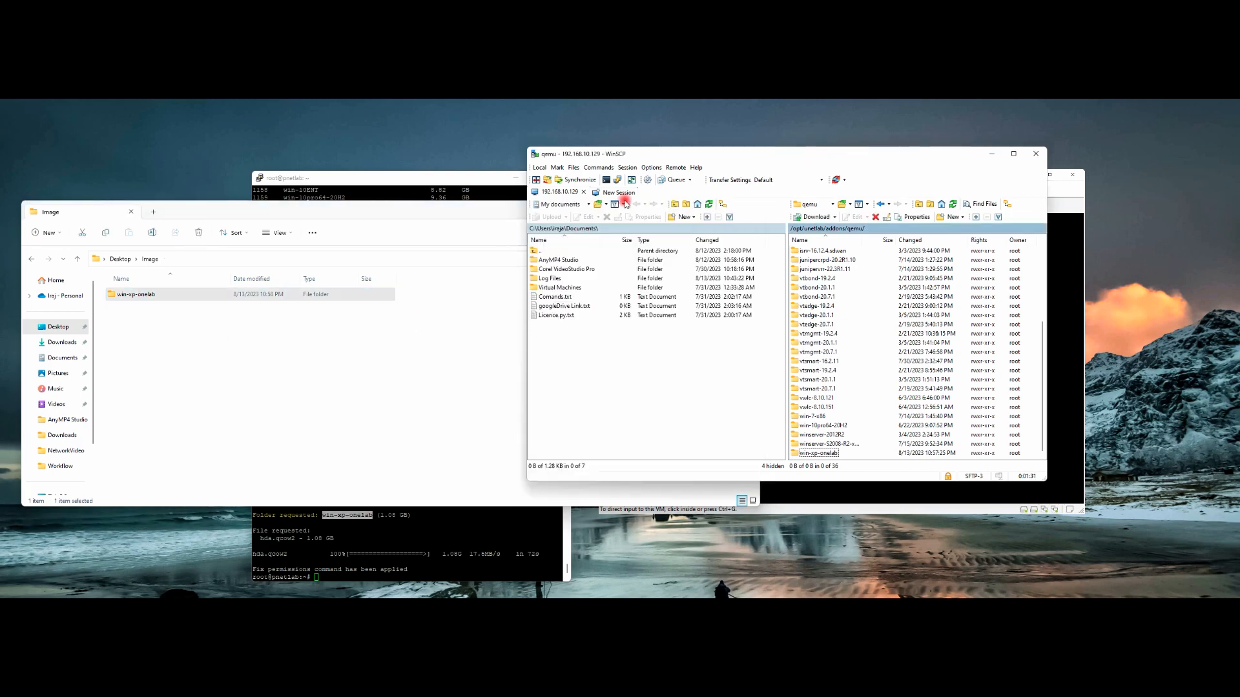
{"action": "left_click", "coordinate": [618, 193]}
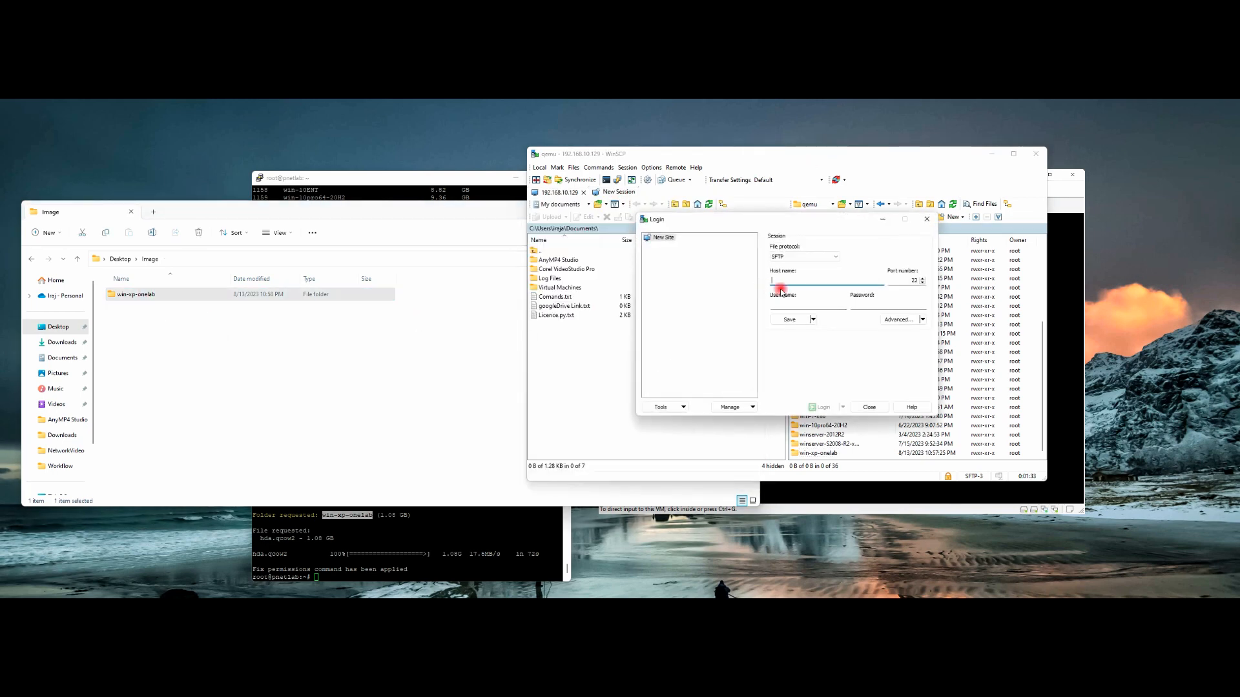
{"action": "type", "text": "192.168.10.128"}
{"action": "key", "text": "Return"}
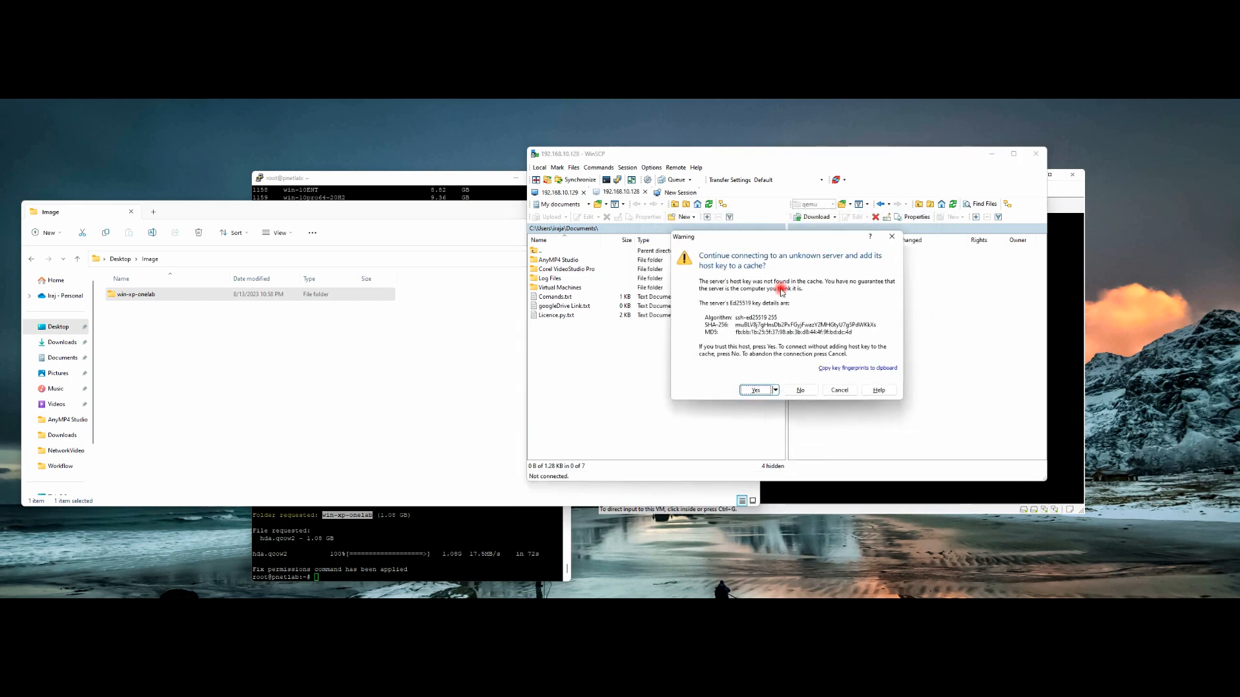
{"action": "left_click", "coordinate": [753, 389]}
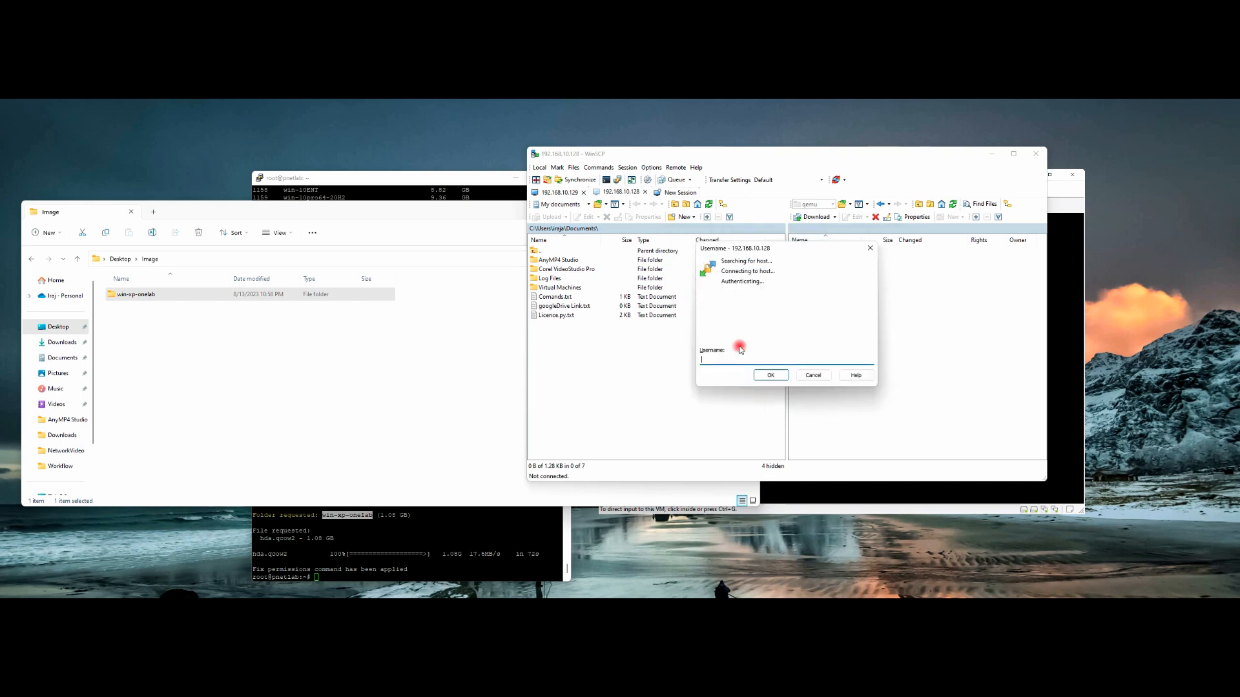
{"action": "key", "text": "Return"}
{"action": "key", "text": "Return"}
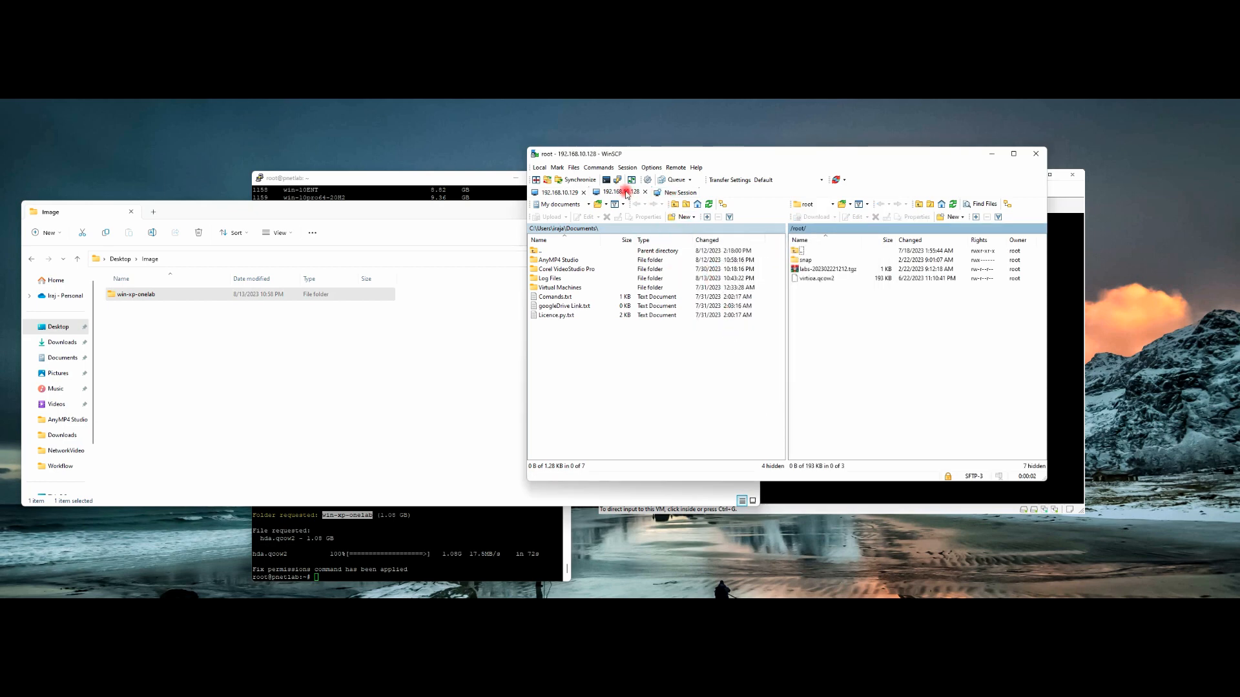
Step: Browse to /opt/unetlab/addons/qemu/ and upload win-xp-onelab there from the Image folder
{"action": "left_click", "coordinate": [798, 254]}
{"action": "double_click", "coordinate": [798, 254]}
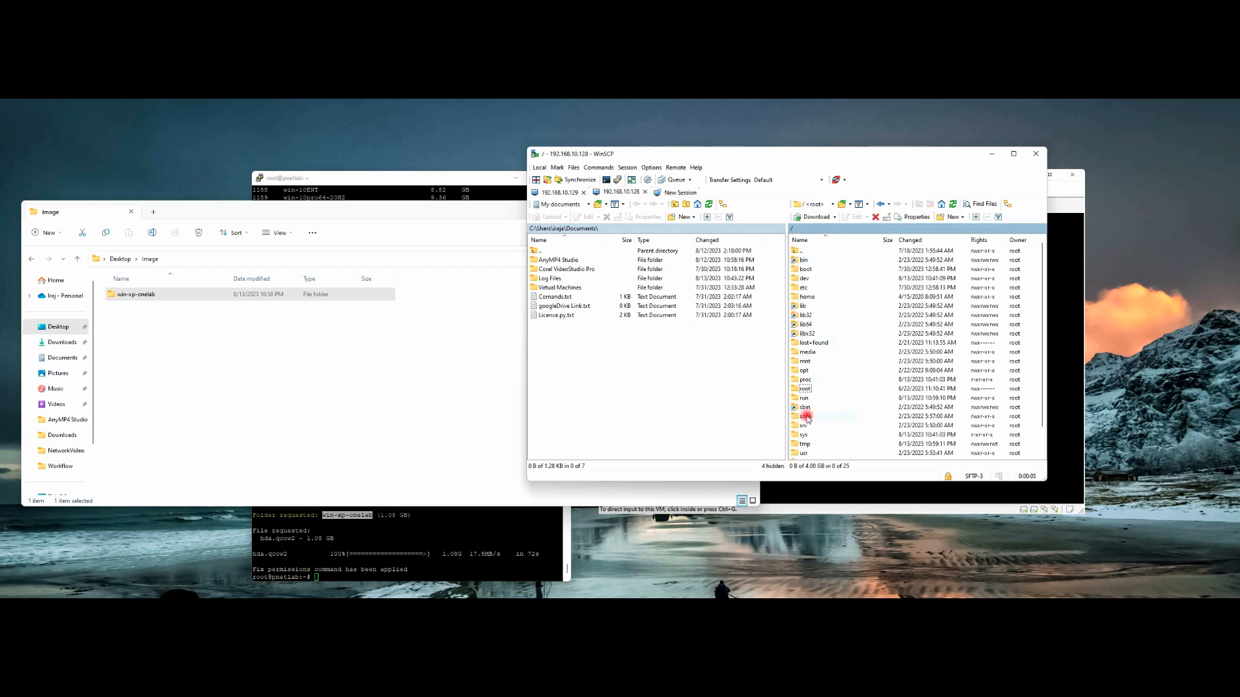
{"action": "double_click", "coordinate": [807, 372]}
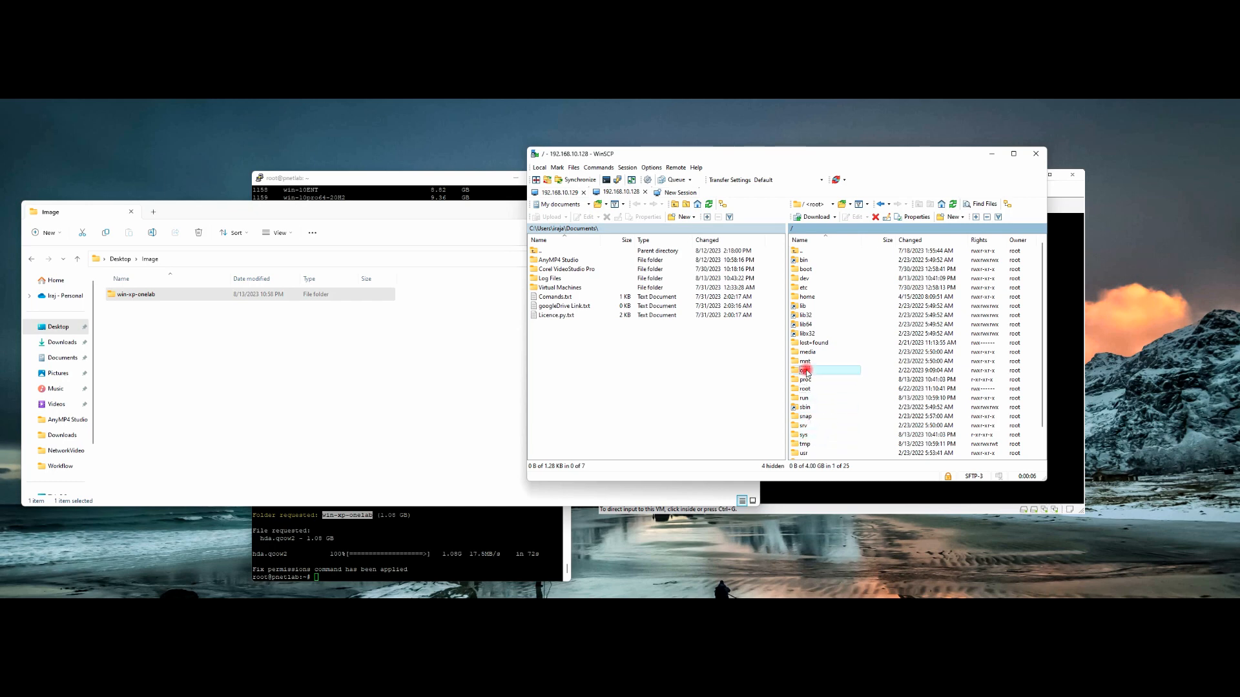
{"action": "double_click", "coordinate": [809, 380]}
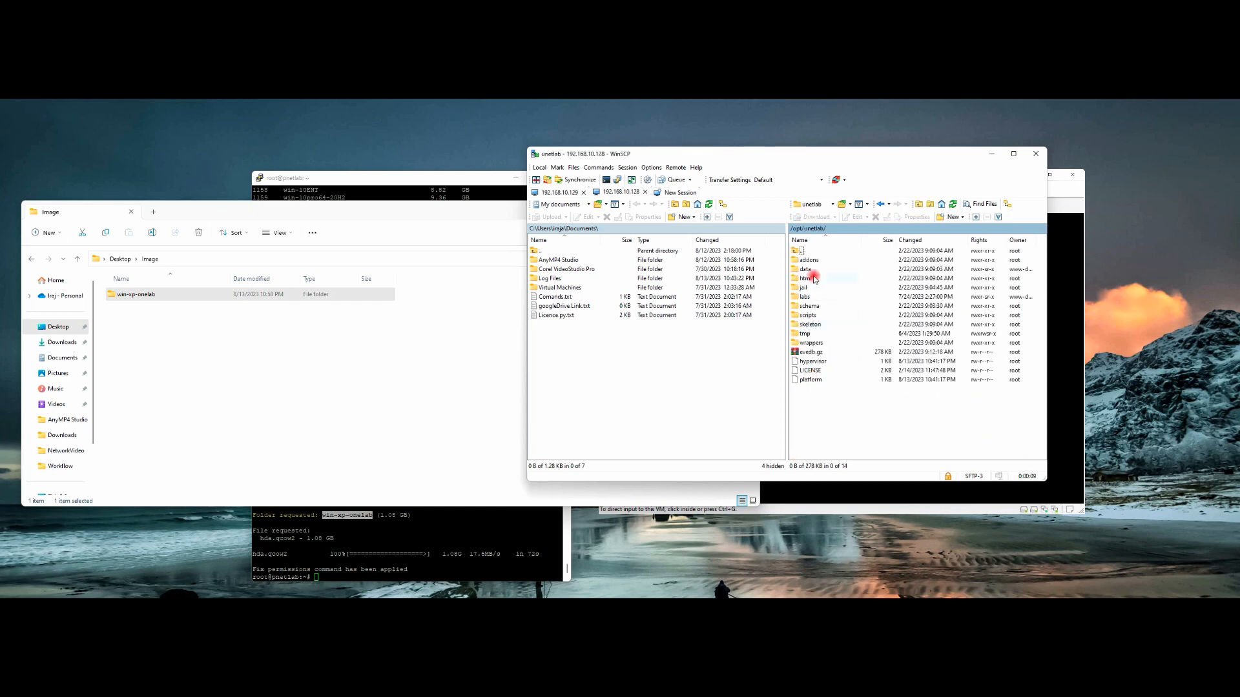
{"action": "double_click", "coordinate": [808, 261]}
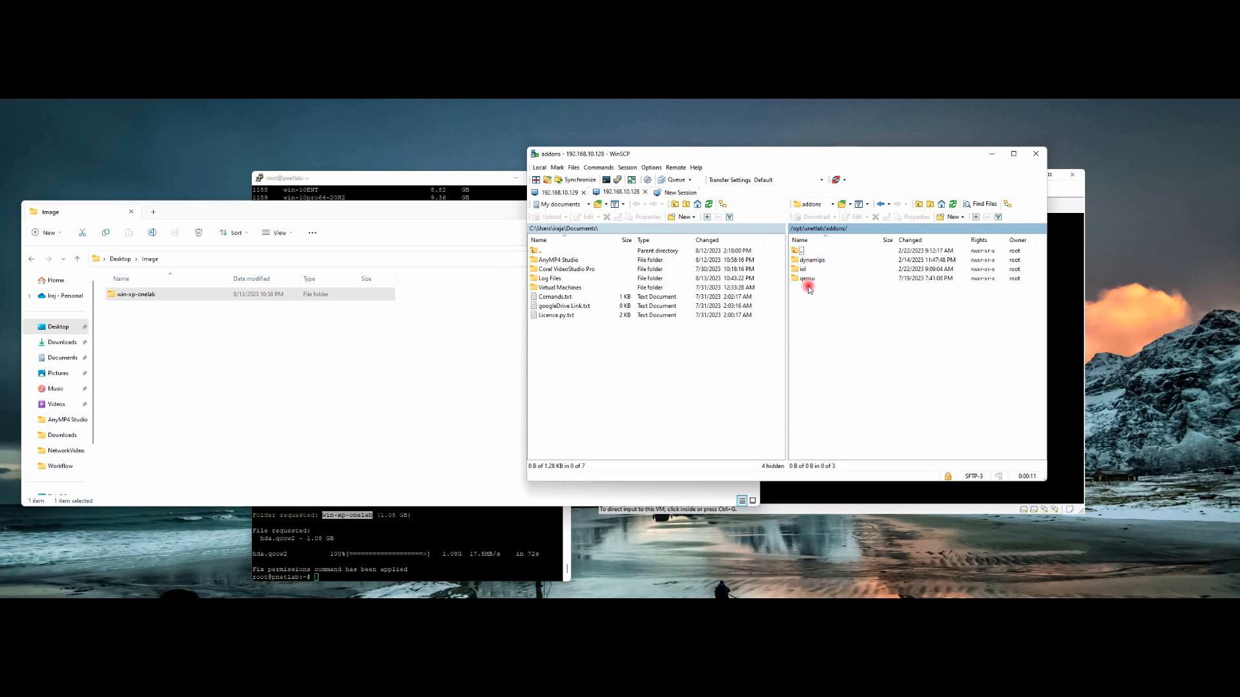
{"action": "double_click", "coordinate": [807, 279]}
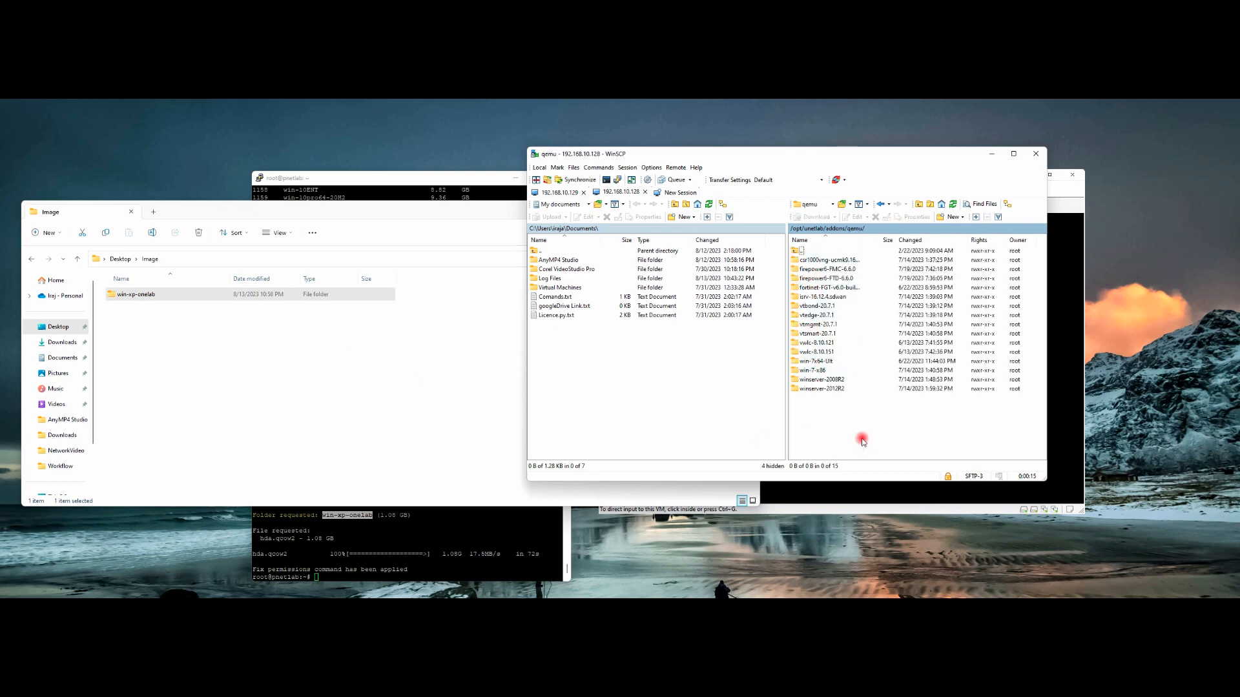
{"action": "left_click_drag", "start_coordinate": [133, 294], "coordinate": [815, 411]}
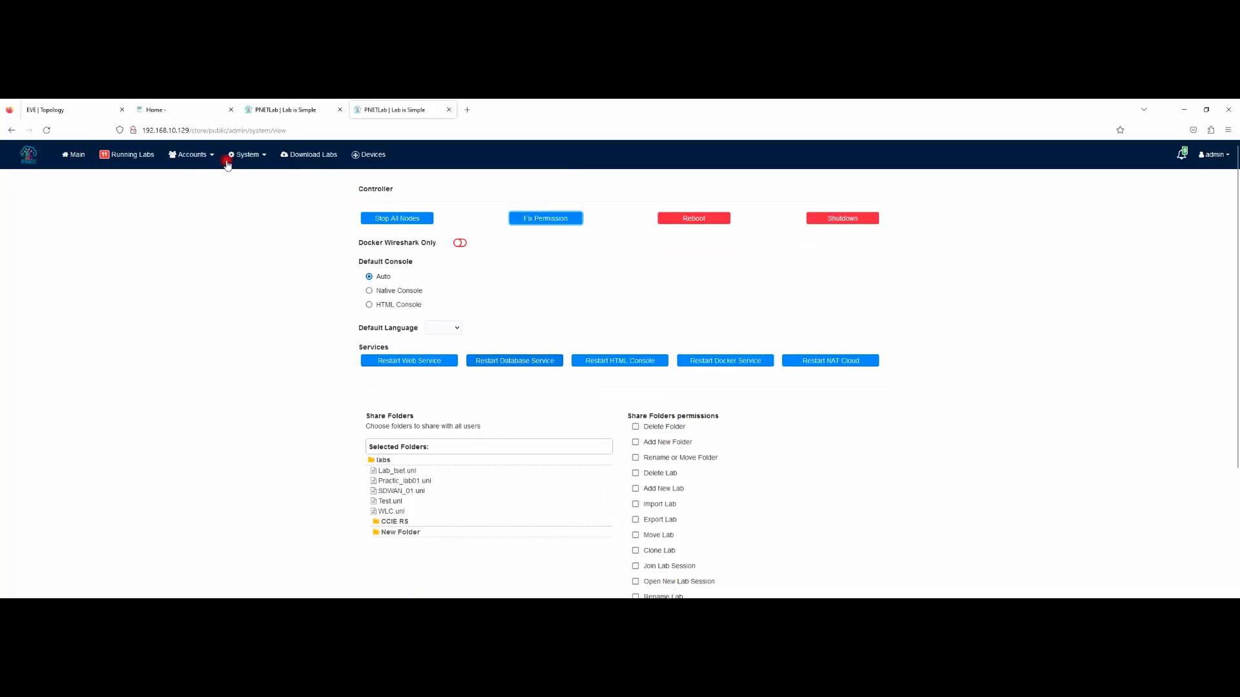
Step: Begin a Windows-template node with image win-xp-onelab, then check the server's image folders
{"action": "left_click", "coordinate": [71, 110]}
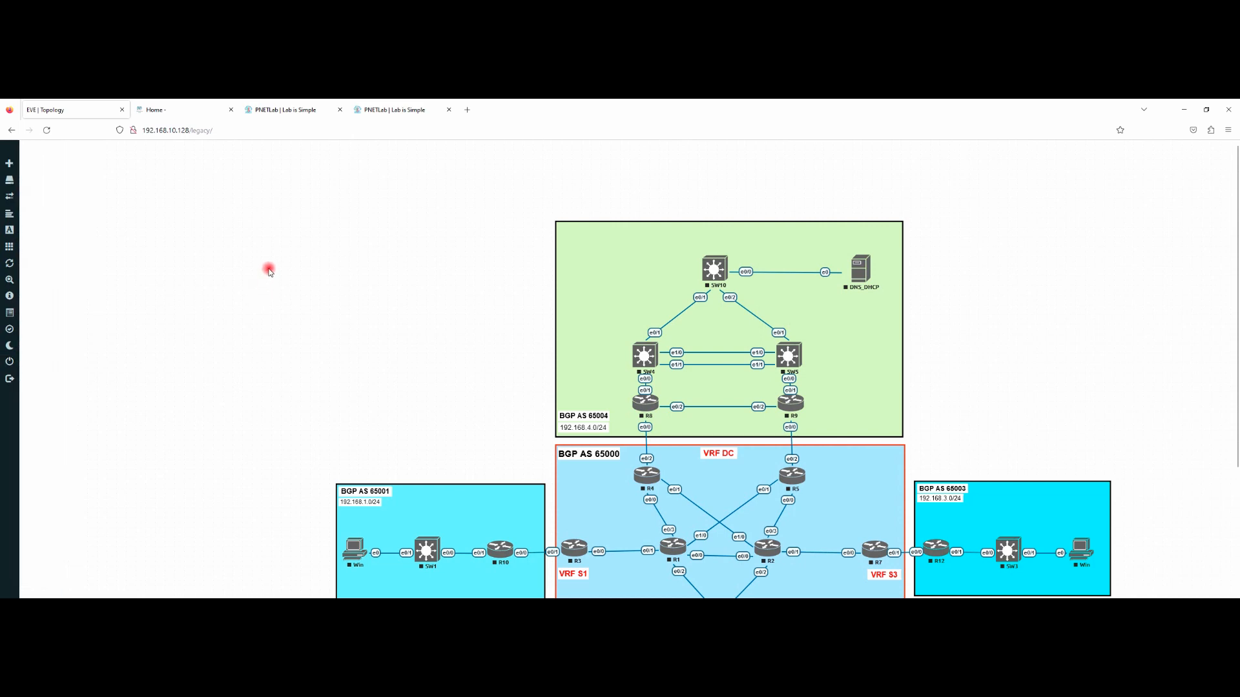
{"action": "right_click", "coordinate": [214, 247]}
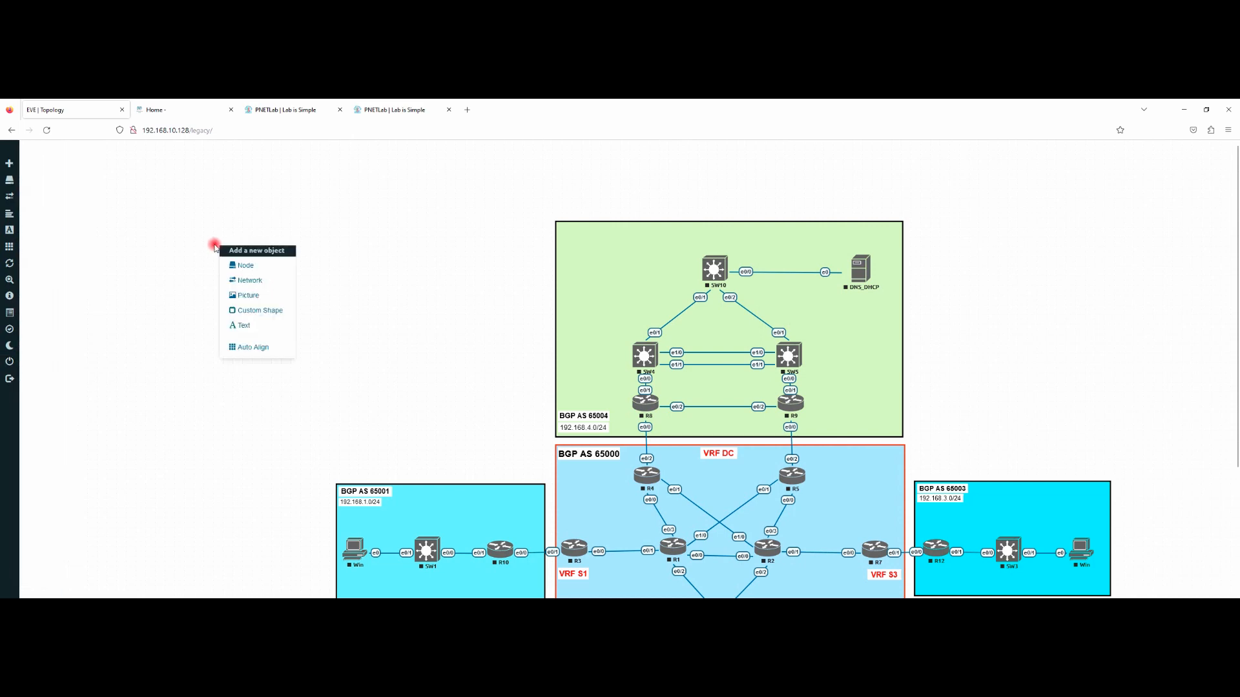
{"action": "left_click", "coordinate": [243, 266]}
{"action": "scroll", "coordinate": [579, 413], "scroll_direction": "down", "scroll_amount": 5}
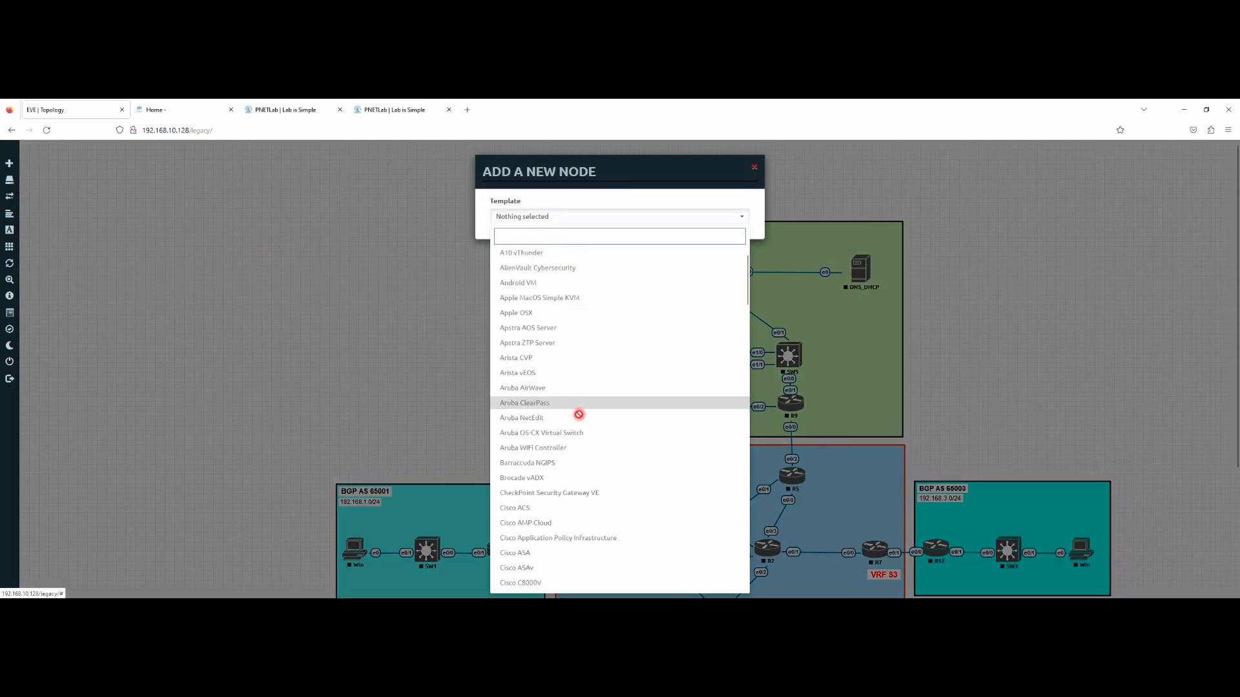
{"action": "scroll", "coordinate": [564, 475], "scroll_direction": "down", "scroll_amount": 8}
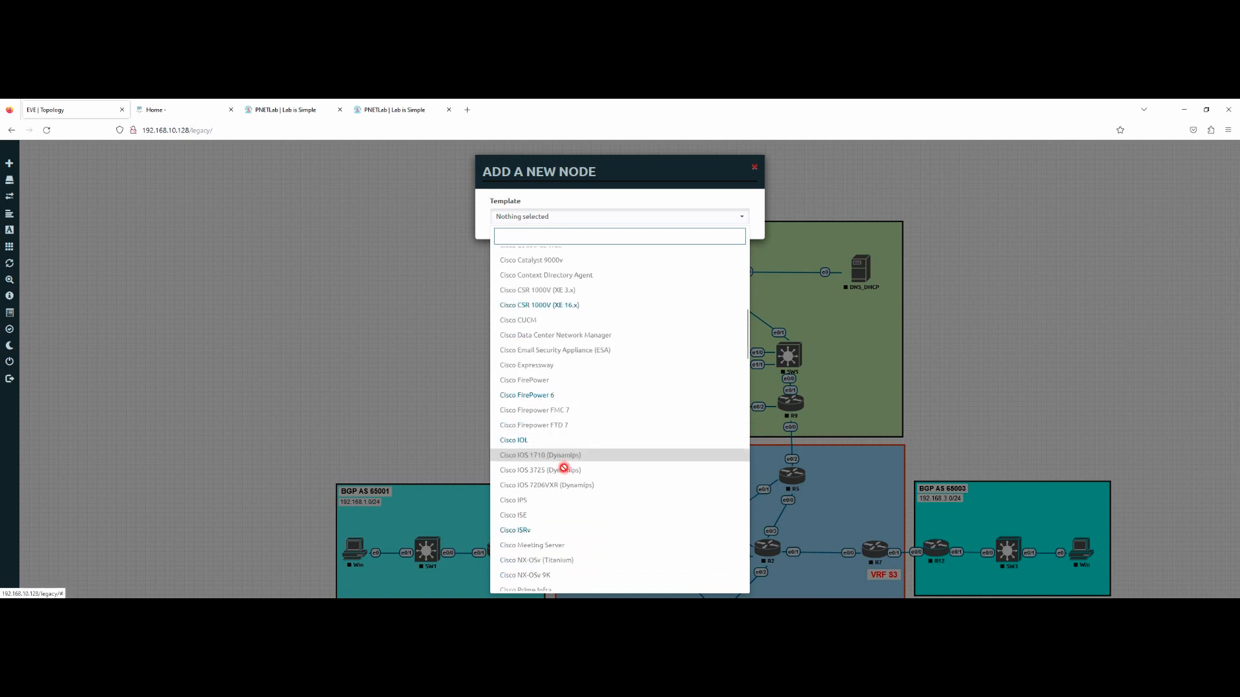
{"action": "scroll", "coordinate": [568, 413], "scroll_direction": "down", "scroll_amount": 10}
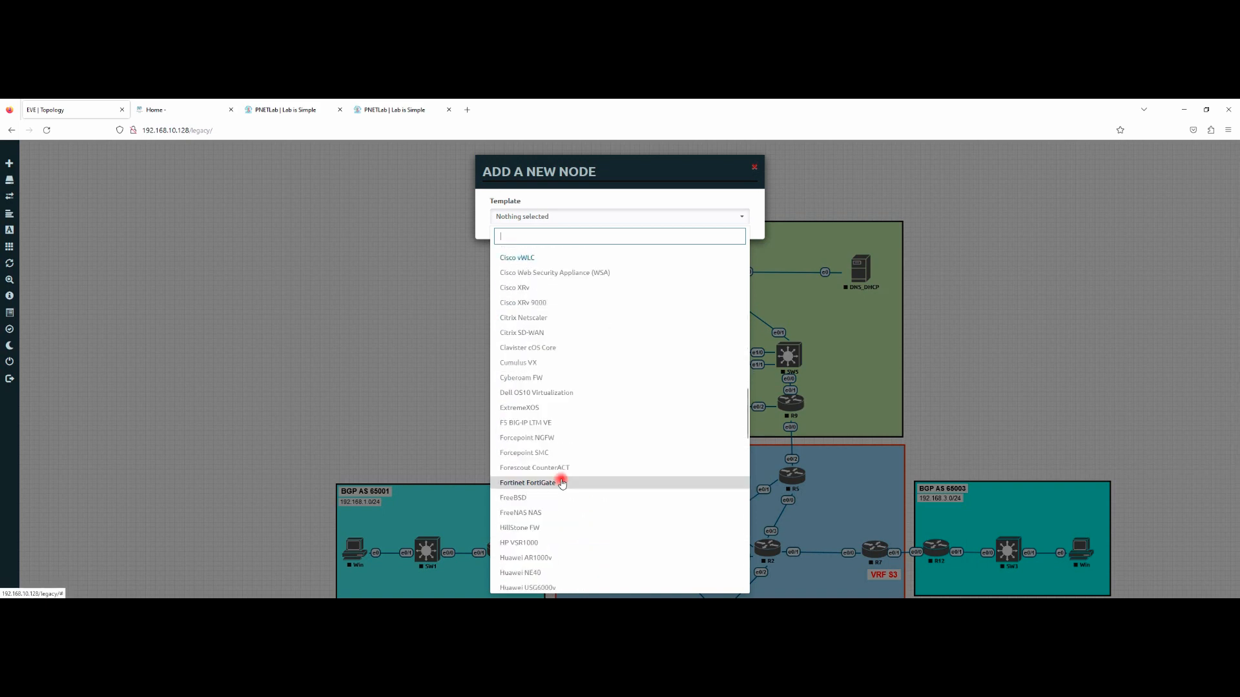
{"action": "scroll", "coordinate": [573, 346], "scroll_direction": "down", "scroll_amount": 15}
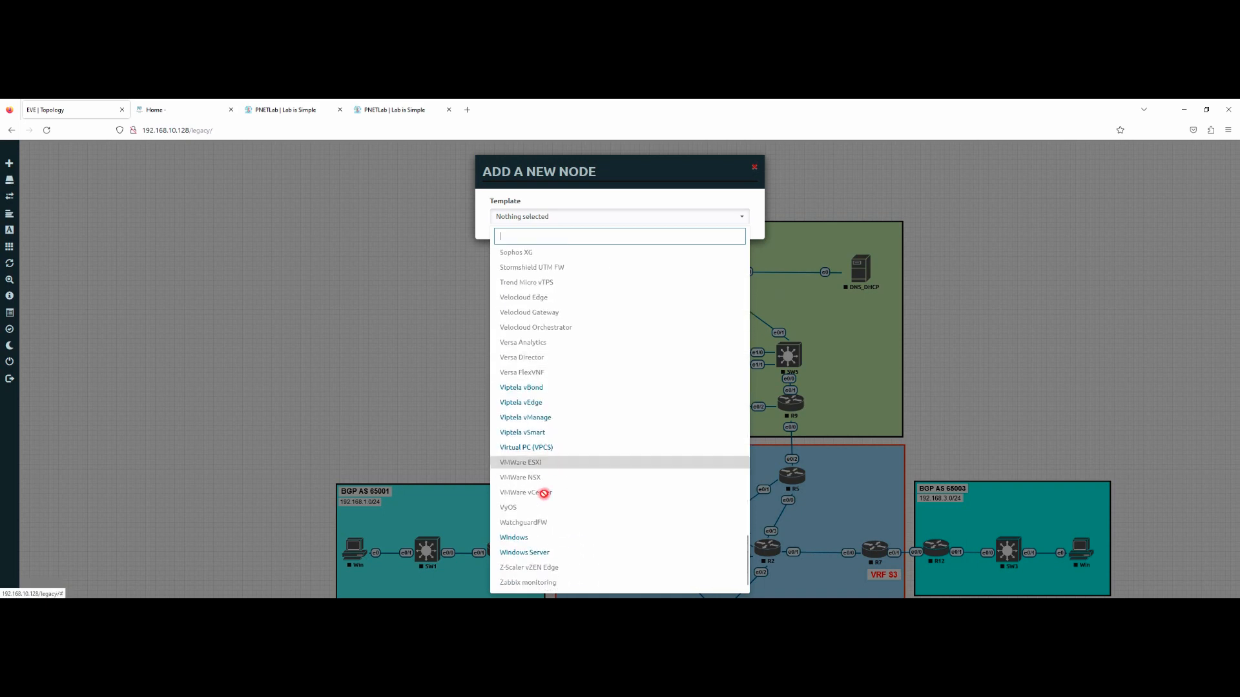
{"action": "left_click", "coordinate": [524, 559]}
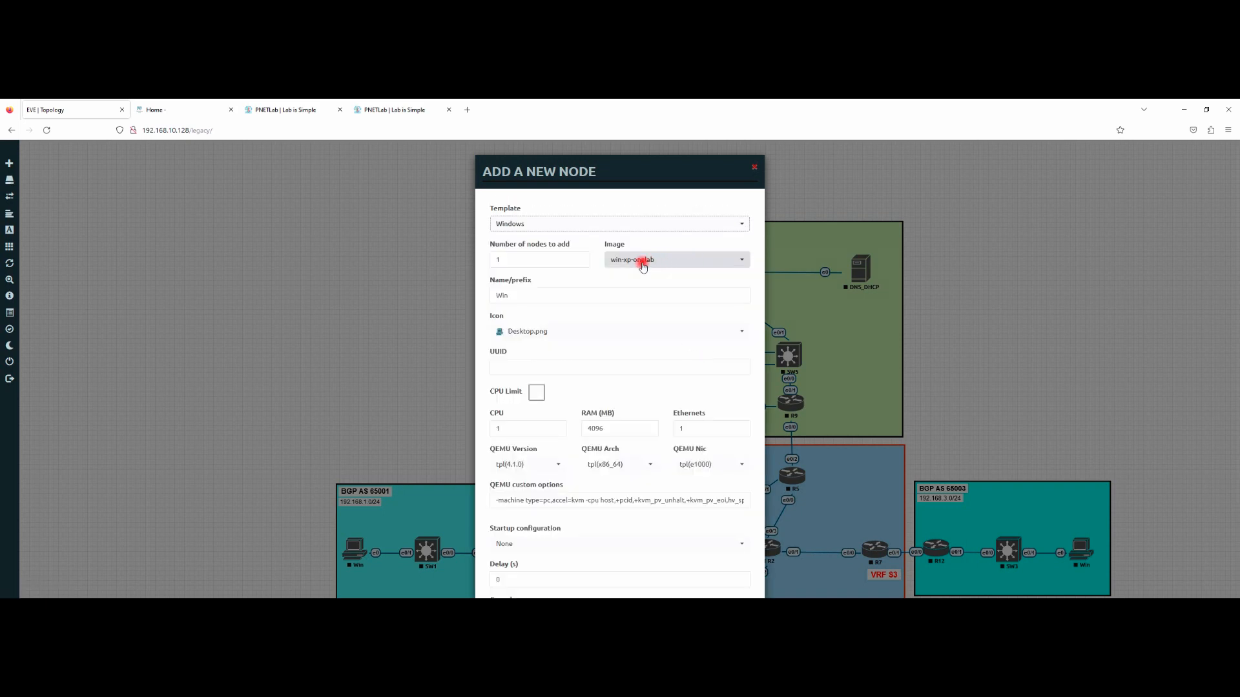
{"action": "left_click", "coordinate": [656, 259]}
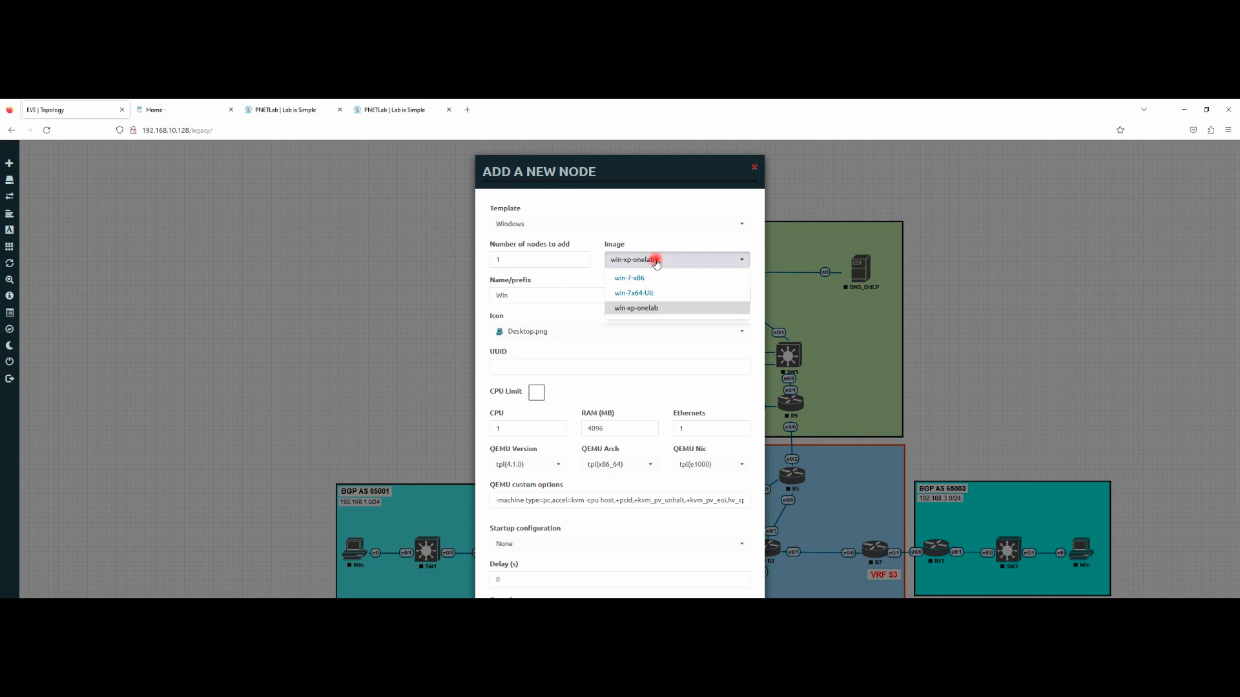
{"action": "left_click", "coordinate": [640, 310]}
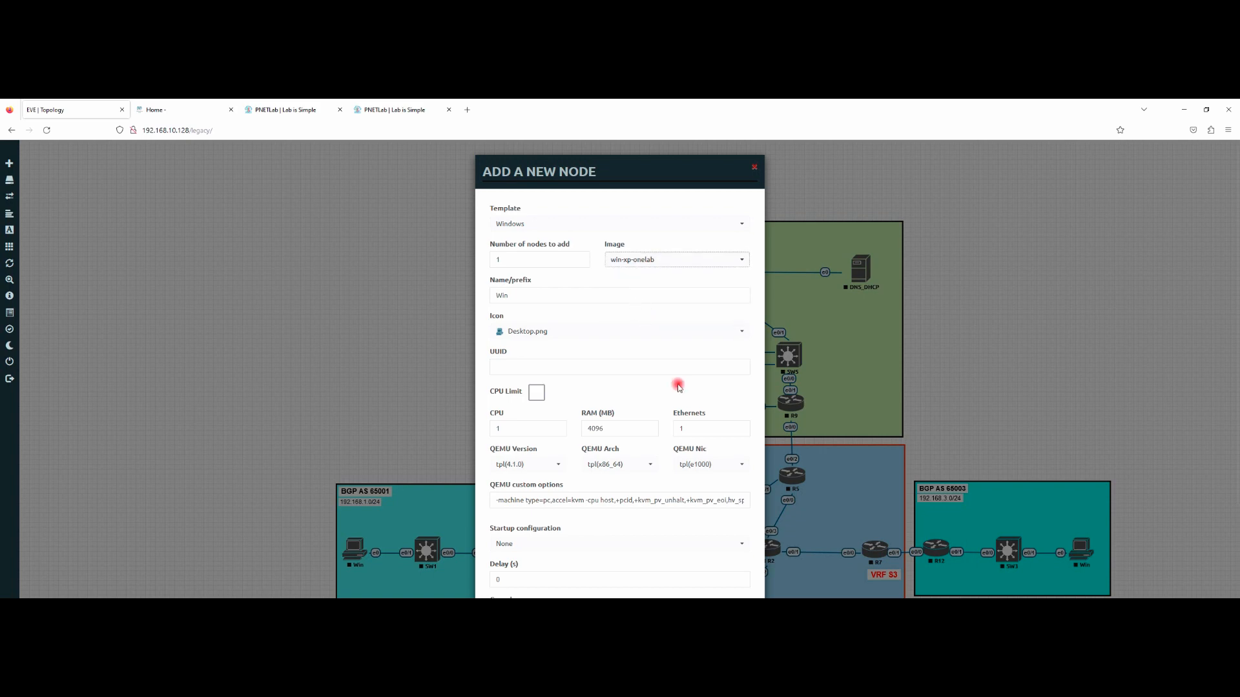
{"action": "key", "text": "alt+Tab"}
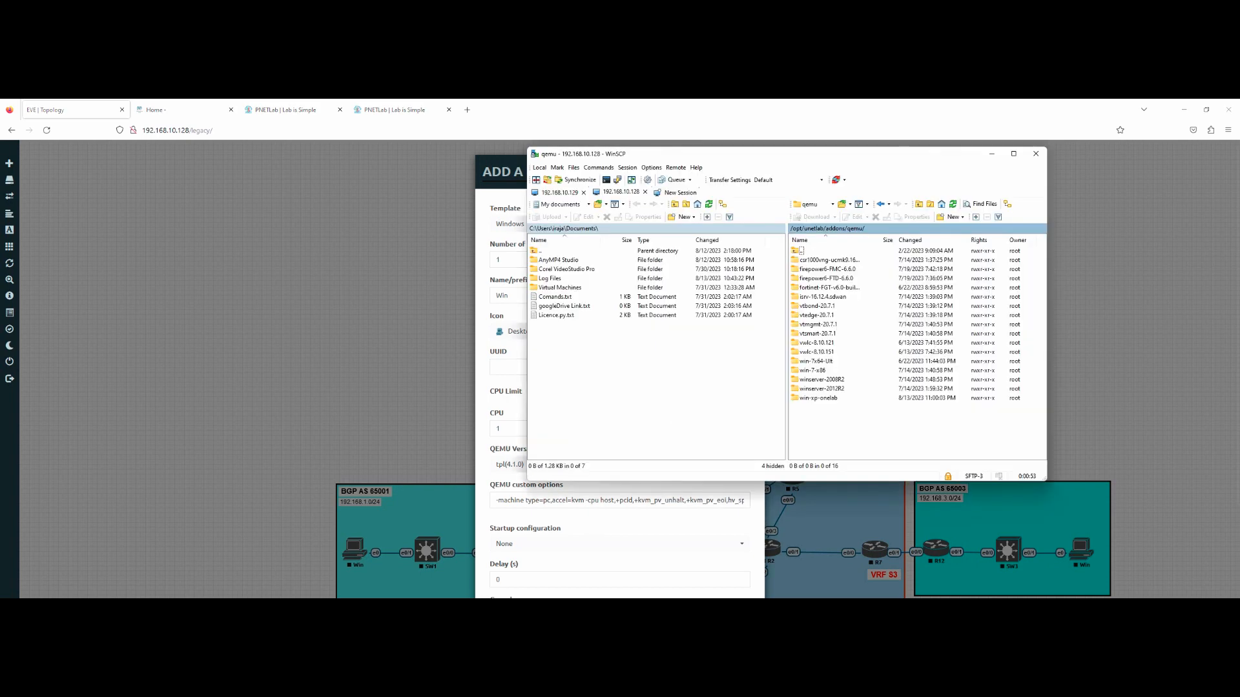
{"action": "left_click", "coordinate": [380, 382]}
Step: Add a Windows-template node using the win-xp-onelab image and save it to the lab
{"action": "right_click", "coordinate": [344, 298]}
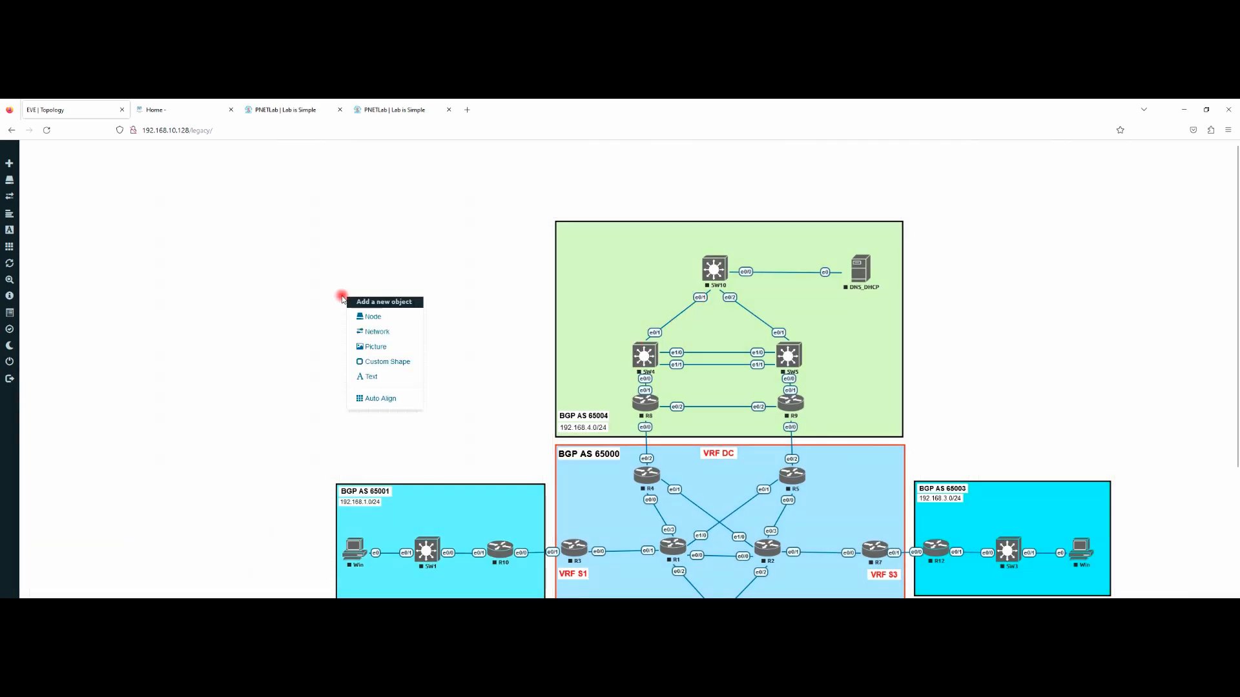
{"action": "left_click", "coordinate": [373, 318]}
{"action": "scroll", "coordinate": [543, 421], "scroll_direction": "down", "scroll_amount": 10}
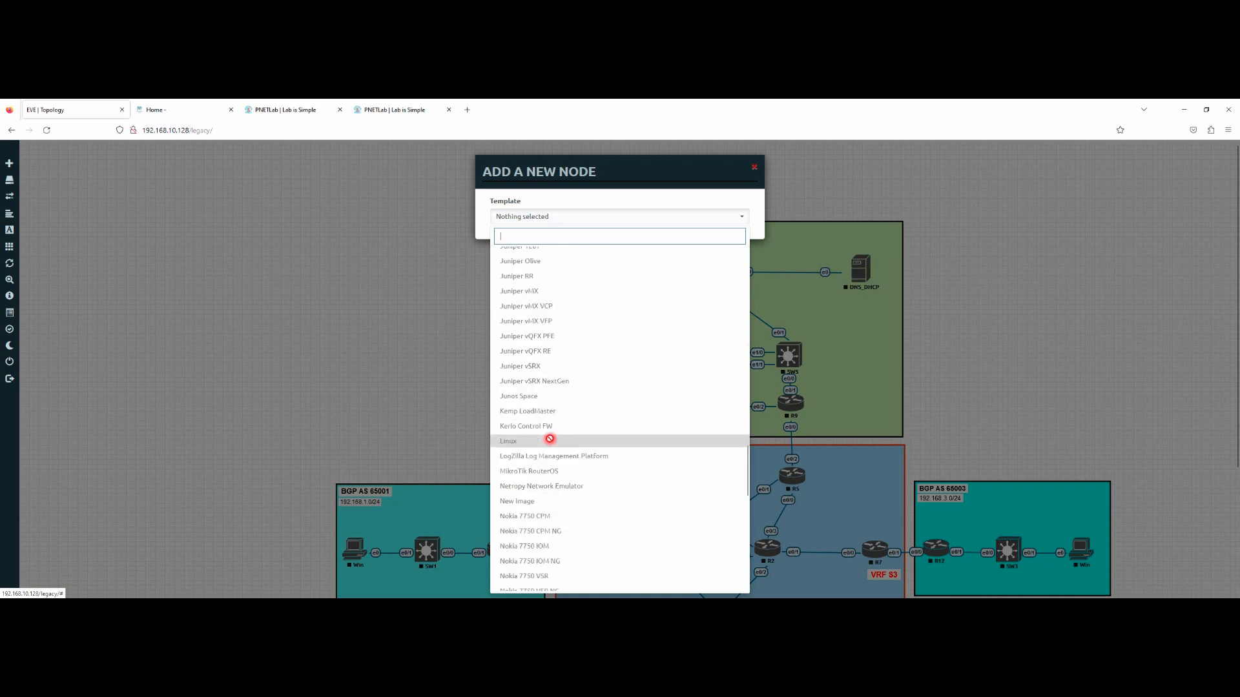
{"action": "scroll", "coordinate": [550, 439], "scroll_direction": "down", "scroll_amount": 6}
{"action": "left_click", "coordinate": [526, 540]}
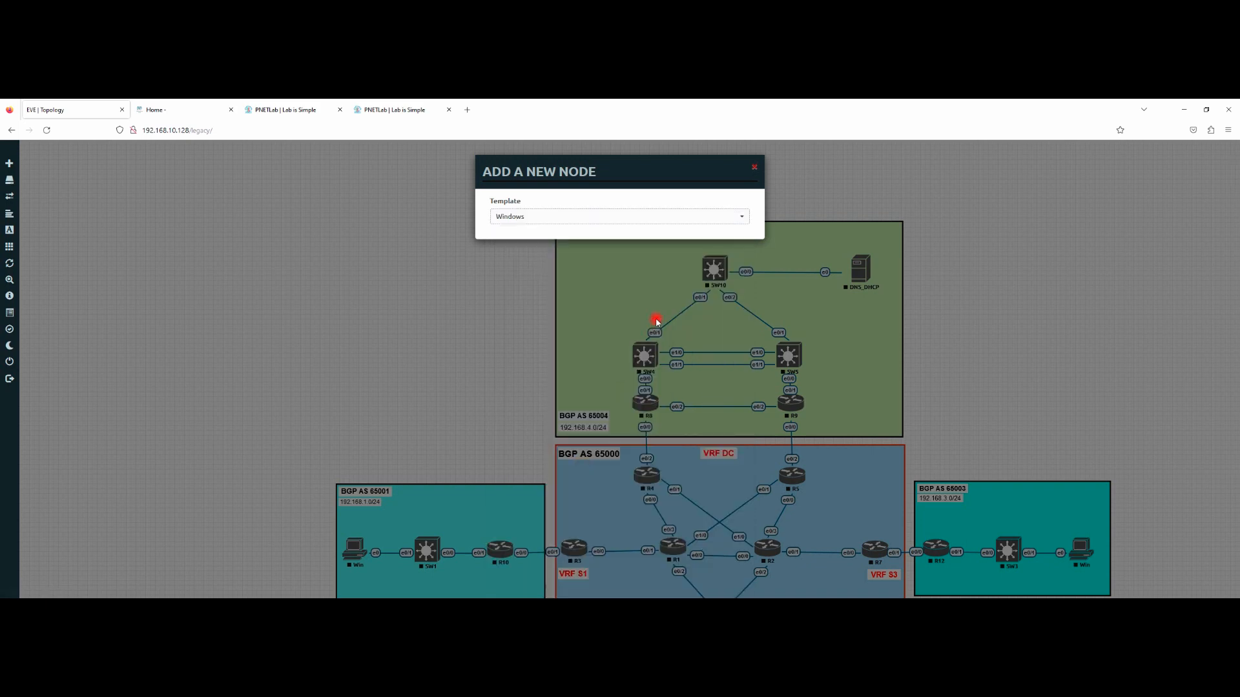
{"action": "left_click", "coordinate": [672, 259]}
{"action": "left_click", "coordinate": [649, 306]}
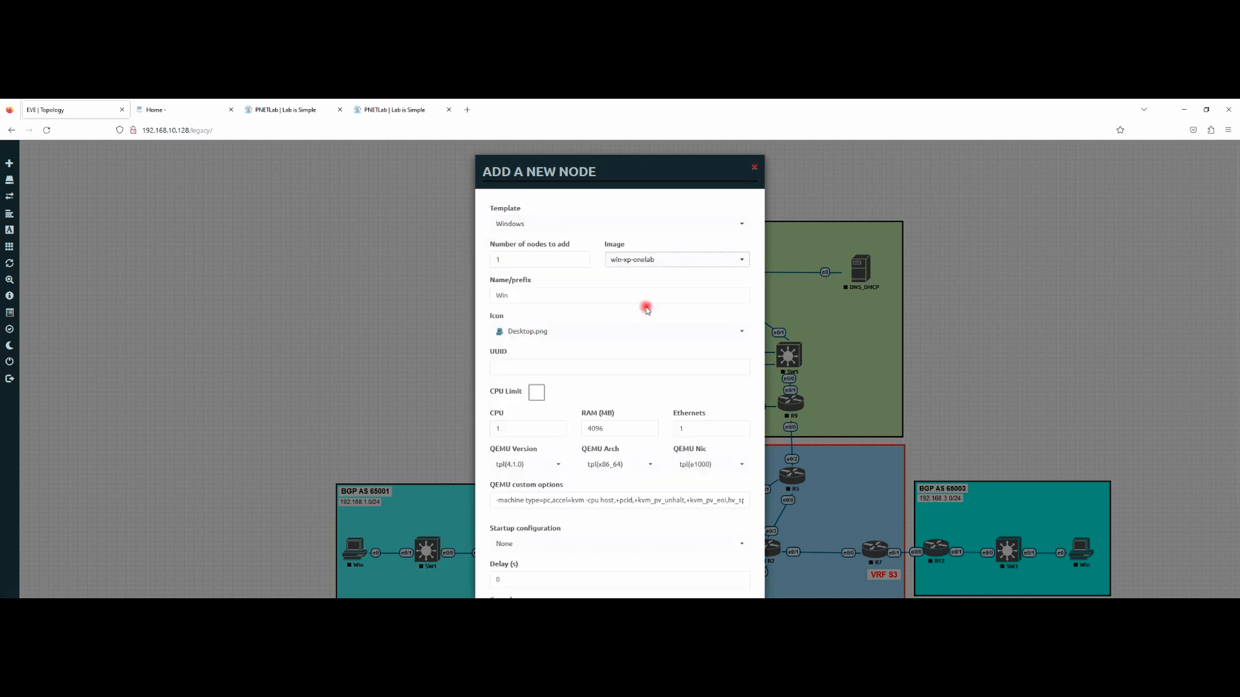
{"action": "scroll", "coordinate": [647, 310], "scroll_direction": "down", "scroll_amount": 3}
{"action": "left_click", "coordinate": [570, 566]}
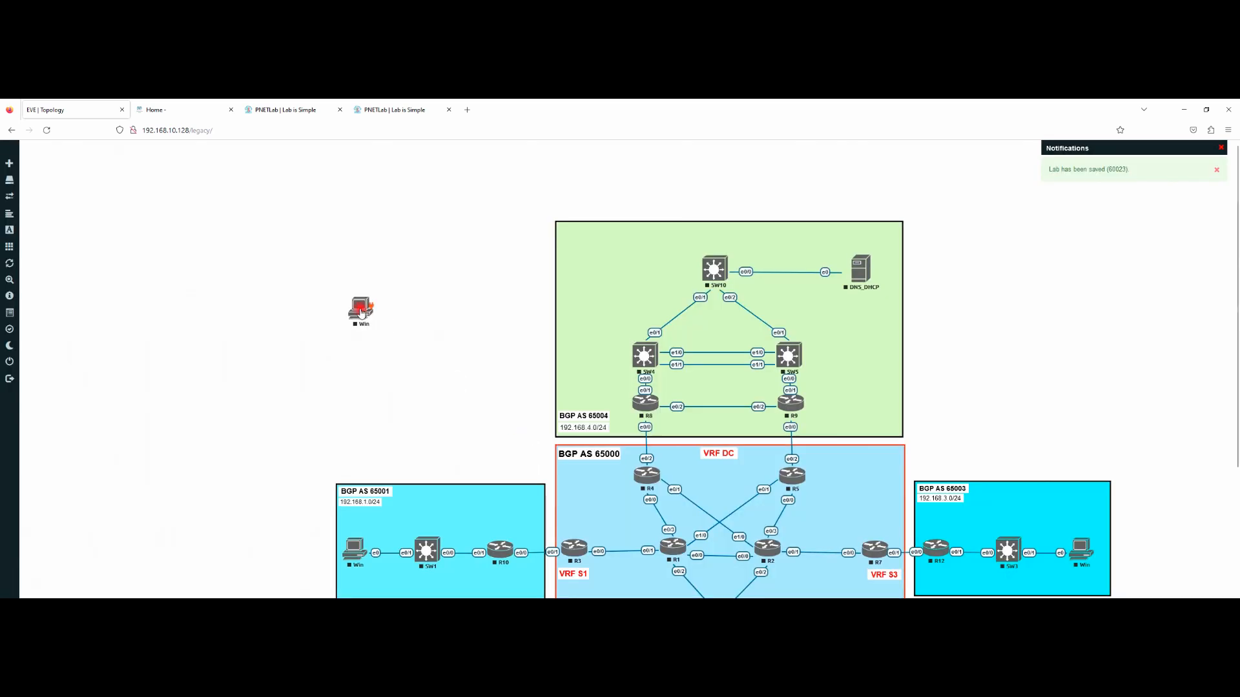
Step: Move the Win node to the empty upper-left area of the topology and start it
{"action": "left_click_drag", "start_coordinate": [361, 312], "coordinate": [420, 265]}
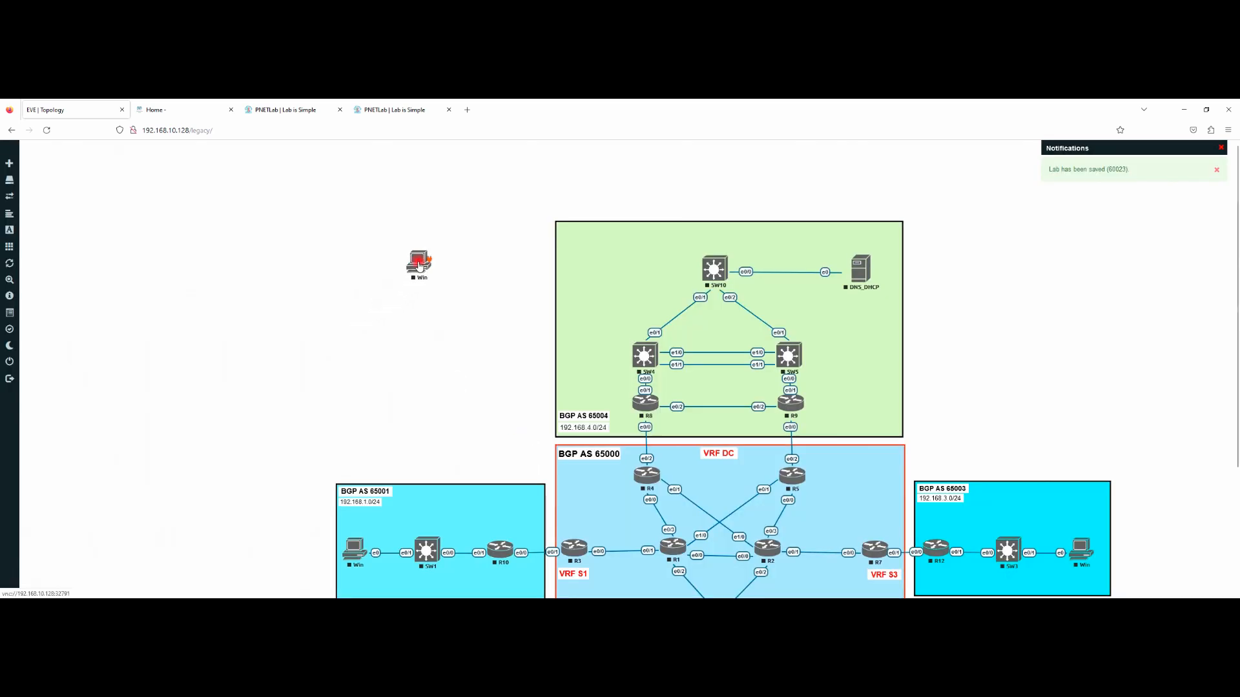
{"action": "right_click", "coordinate": [418, 265]}
{"action": "left_click", "coordinate": [464, 283]}
{"action": "left_click", "coordinate": [431, 242]}
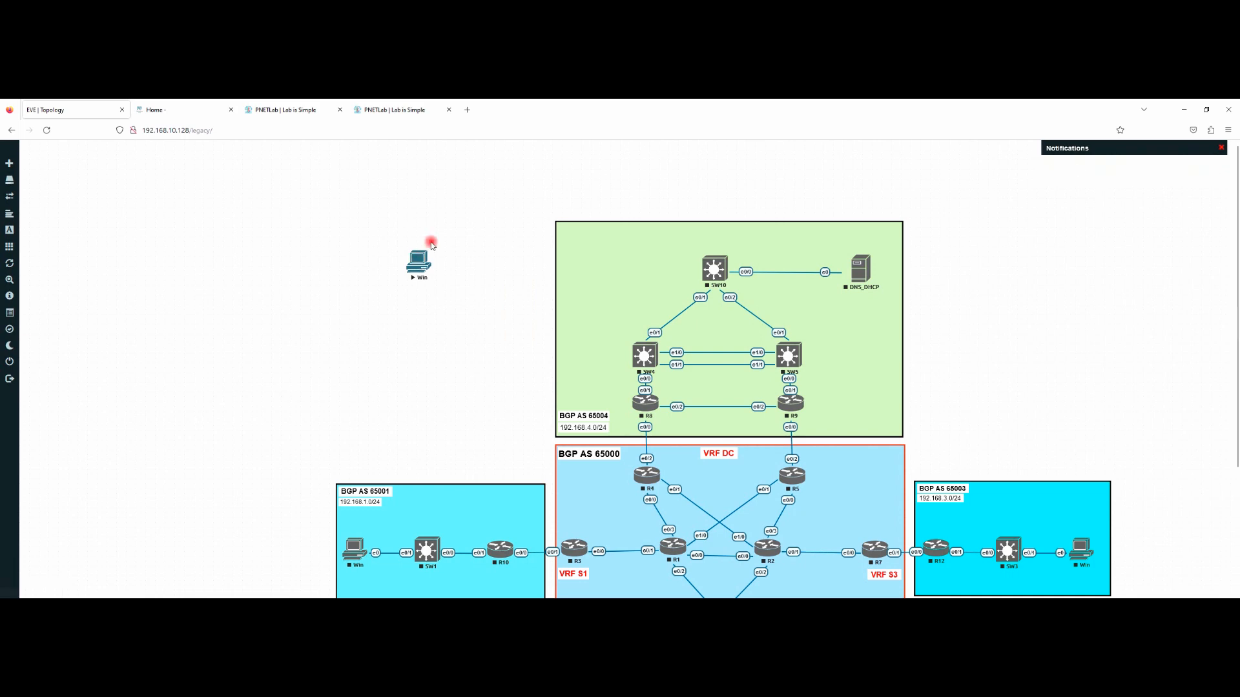
{"action": "mouse_move", "coordinate": [37, 595]}
Step: Launch VNC Viewer and connect to the Win console at 192.168.10.128:32791
{"action": "key", "text": "super"}
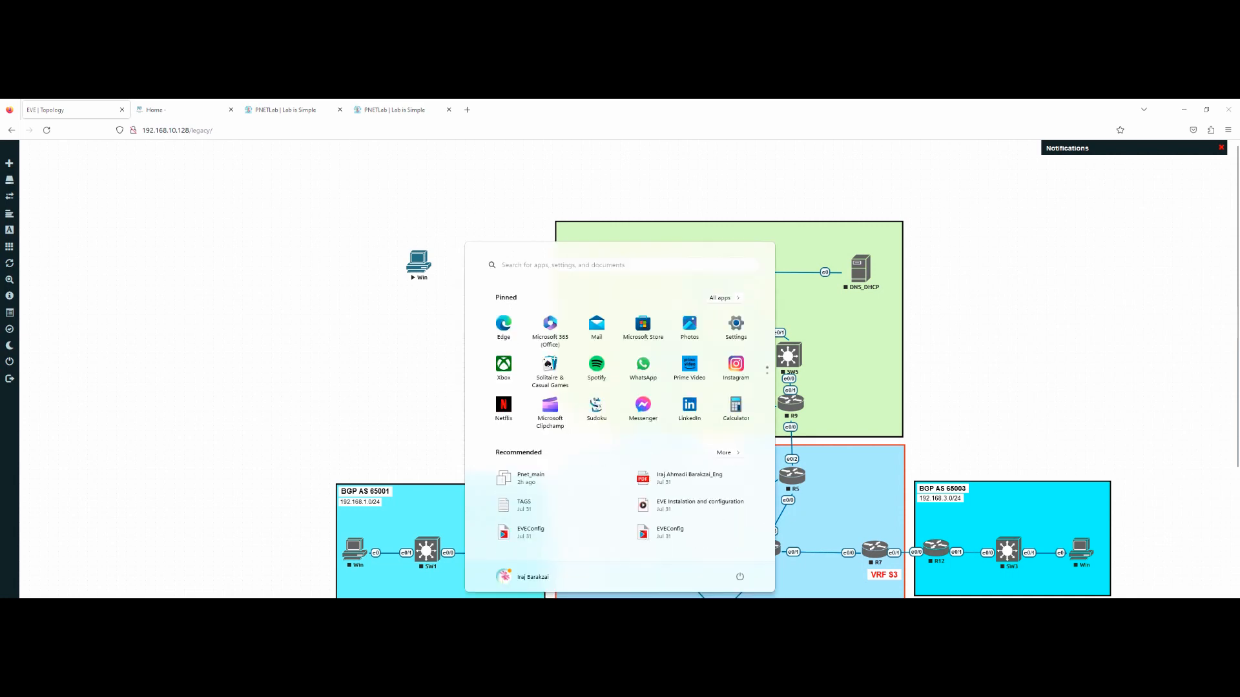
{"action": "type", "text": "vnc"}
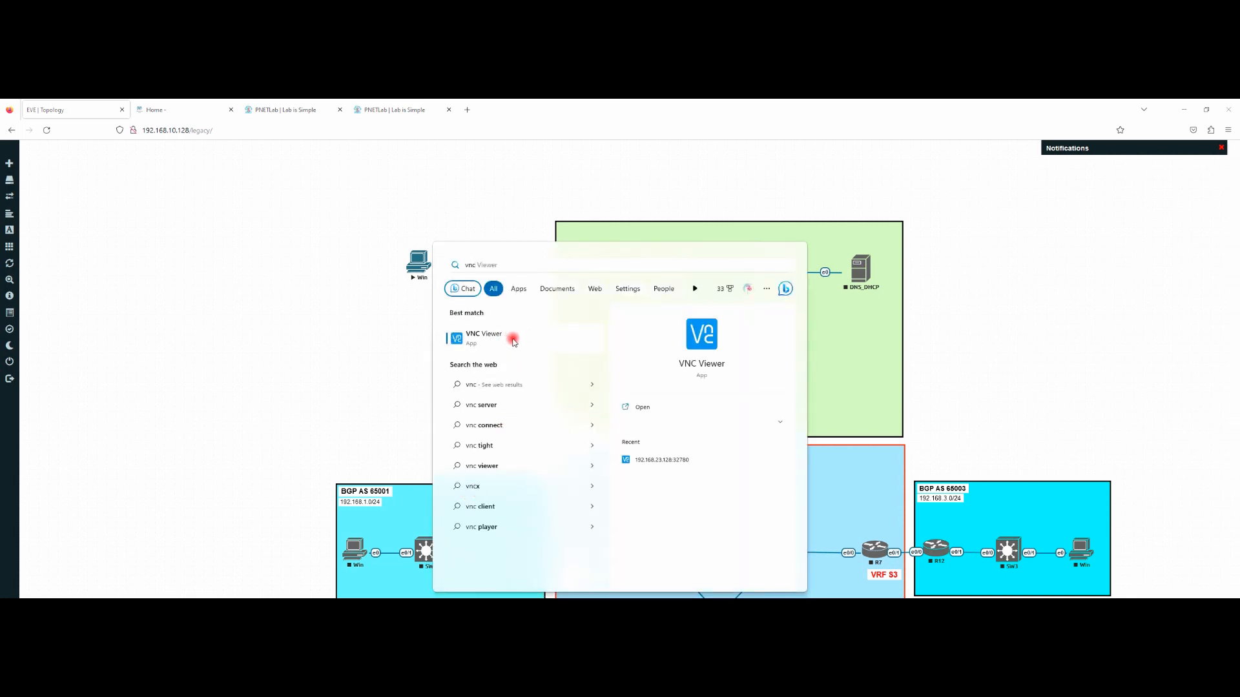
{"action": "left_click", "coordinate": [532, 344]}
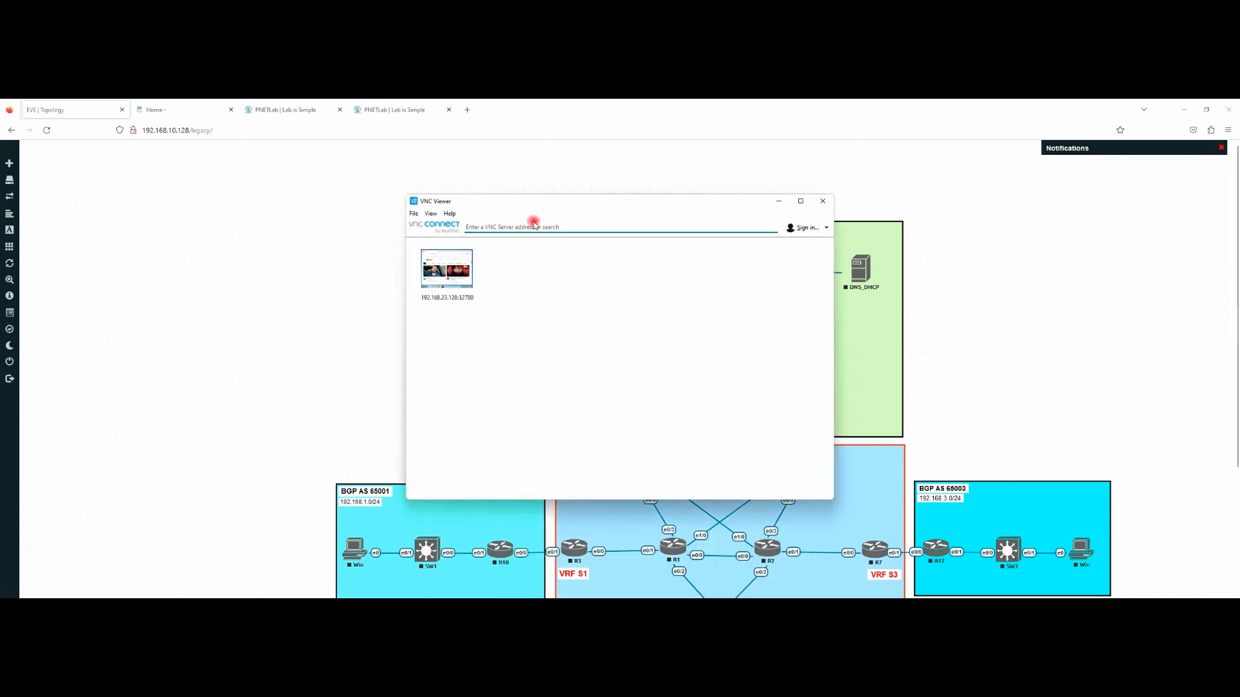
{"action": "left_click_drag", "start_coordinate": [572, 202], "coordinate": [707, 216]}
{"action": "type", "text": "192"}
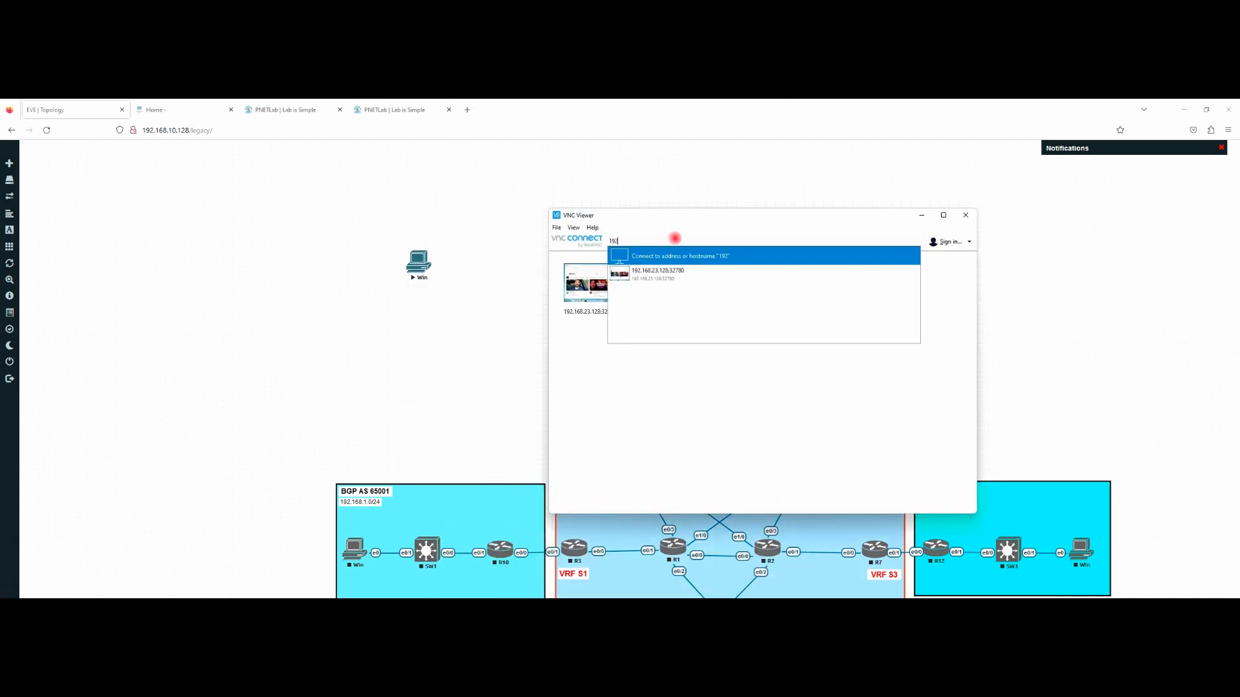
{"action": "type", "text": ".168.10.128:"}
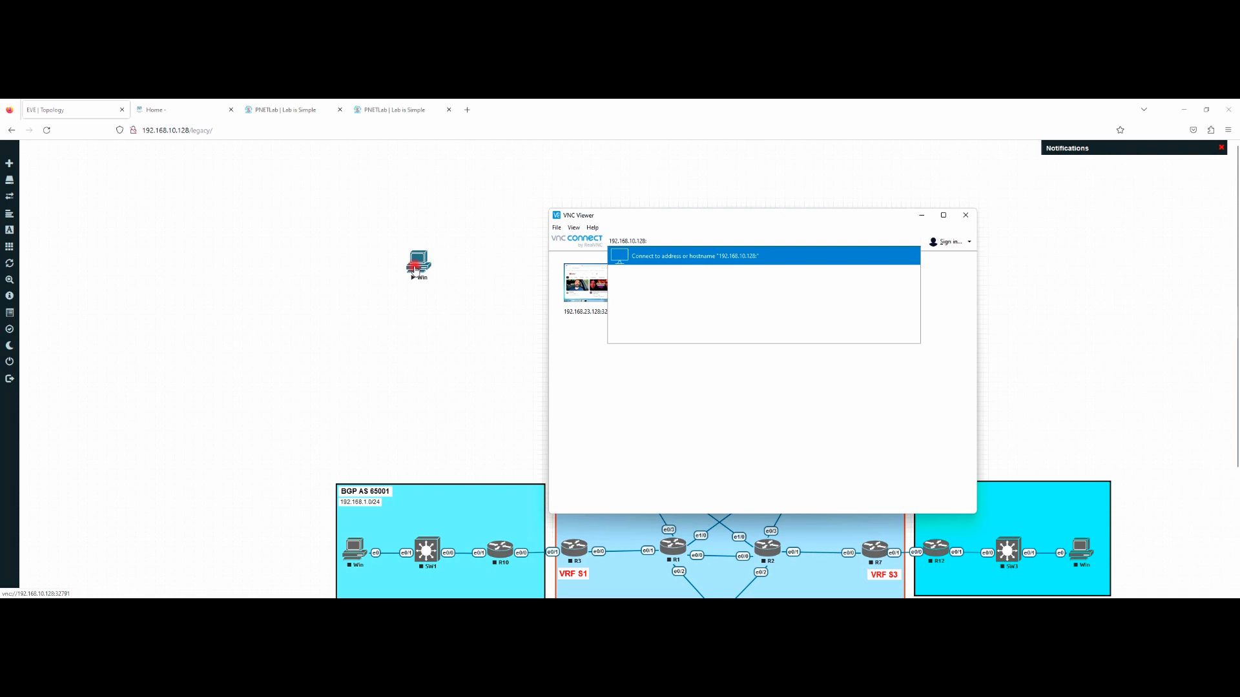
{"action": "left_click", "coordinate": [666, 238]}
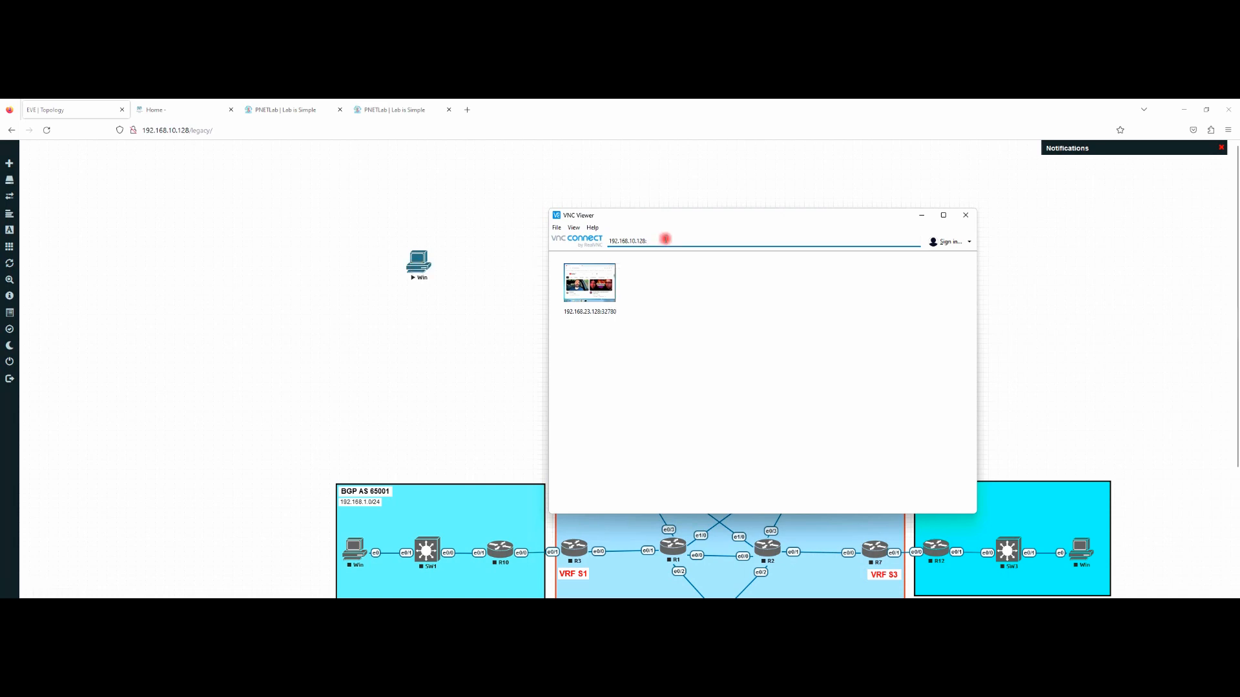
{"action": "type", "text": "32791"}
{"action": "key", "text": "Return"}
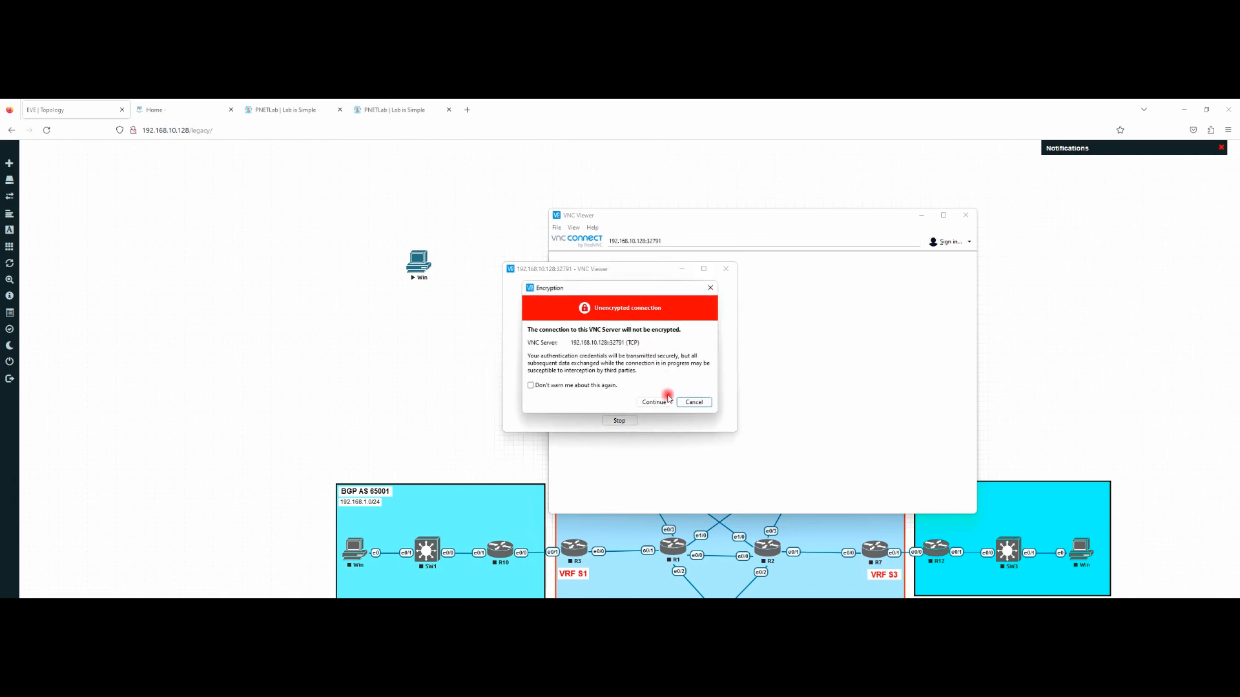
Step: Accept the unencrypted-connection warning, cancel the Desktop Cleanup Wizard, and maximize the Win console
{"action": "left_click", "coordinate": [655, 400]}
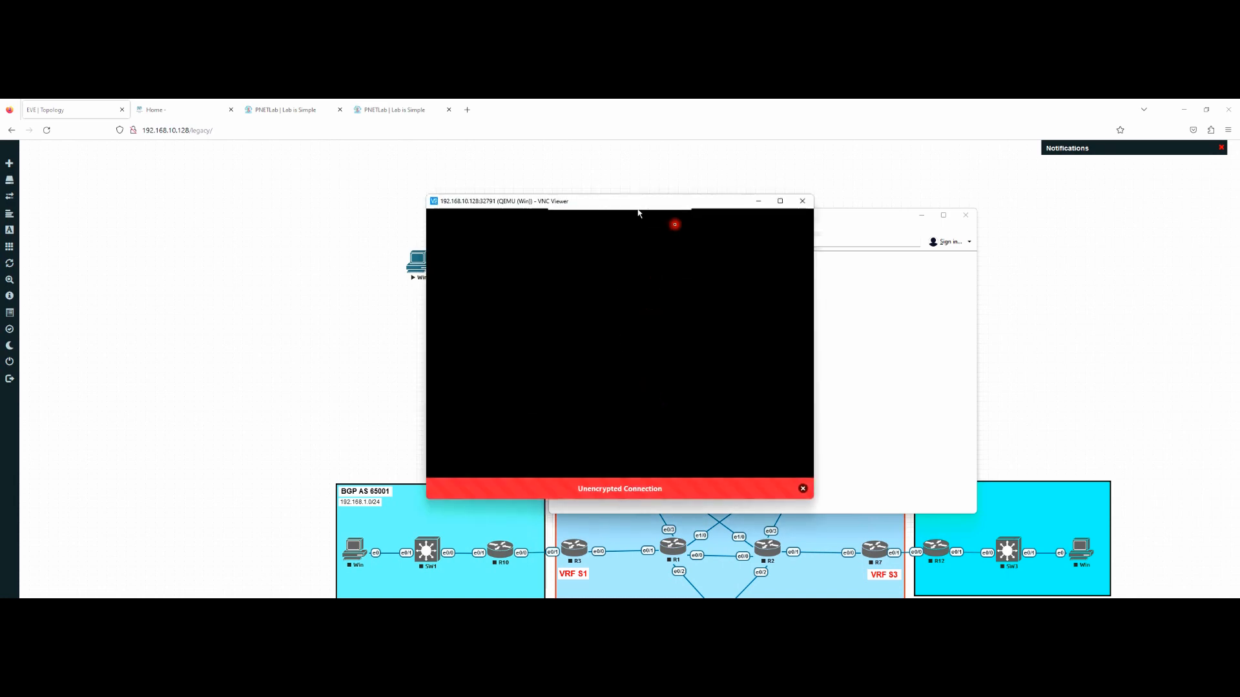
{"action": "left_click", "coordinate": [921, 215]}
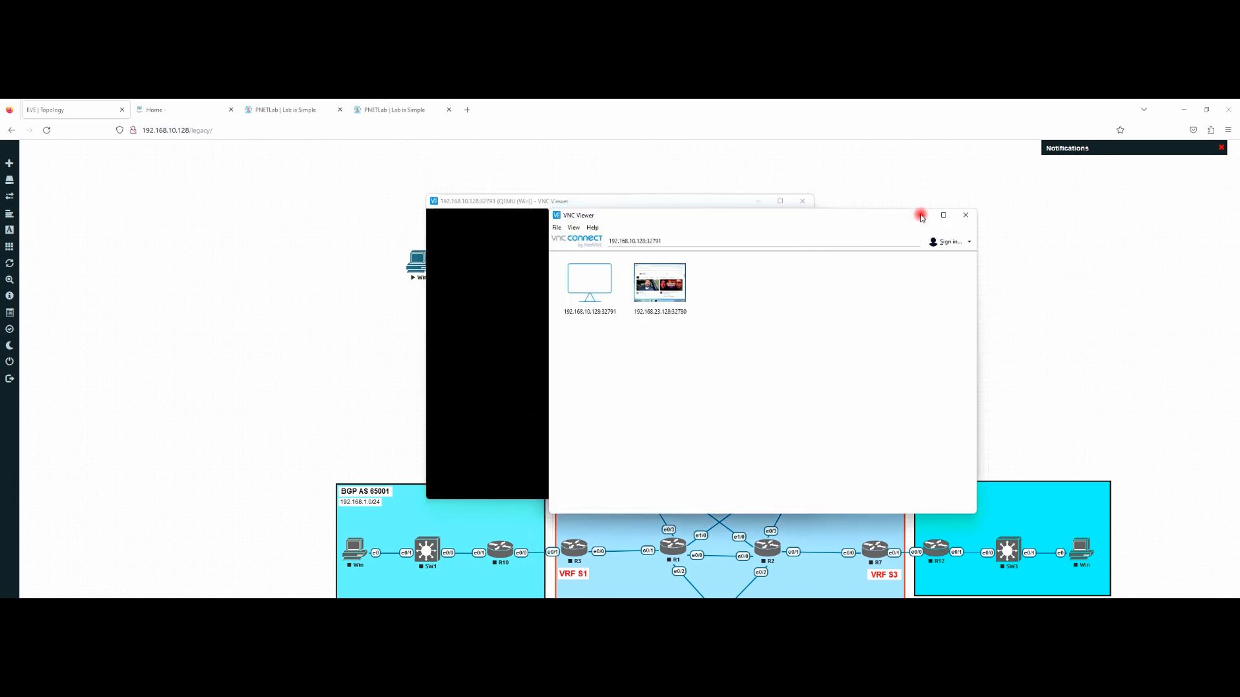
{"action": "left_click_drag", "start_coordinate": [696, 198], "coordinate": [808, 171]}
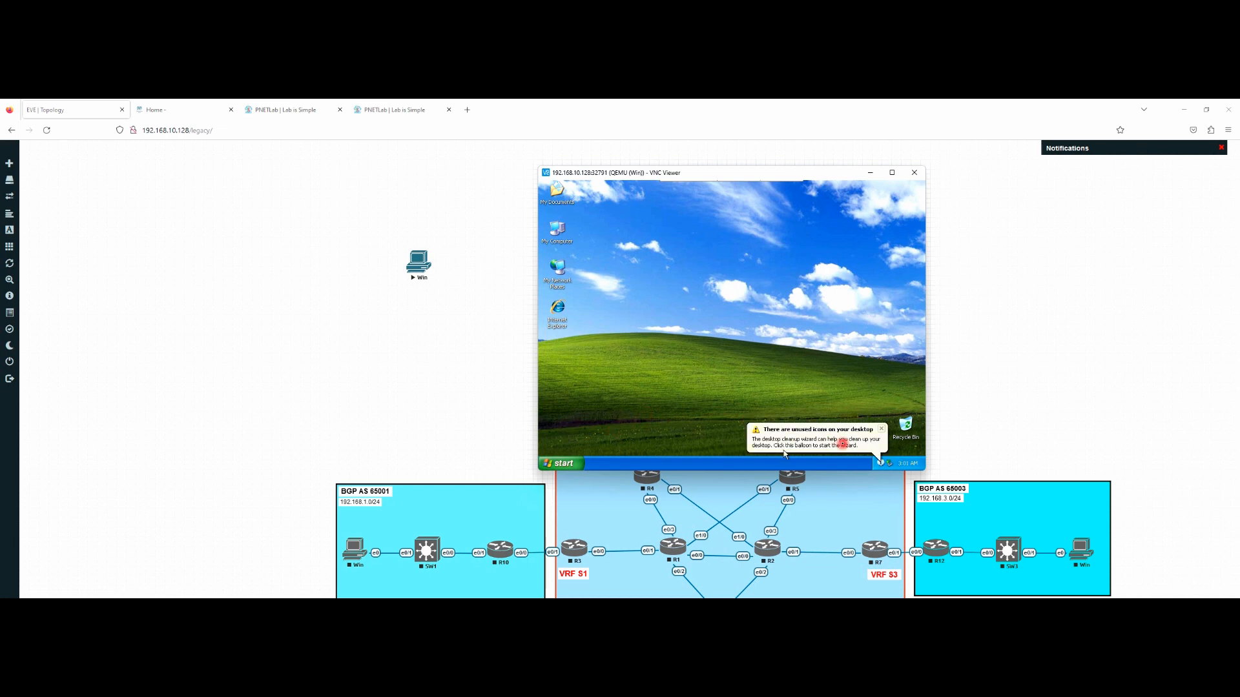
{"action": "left_click", "coordinate": [843, 443]}
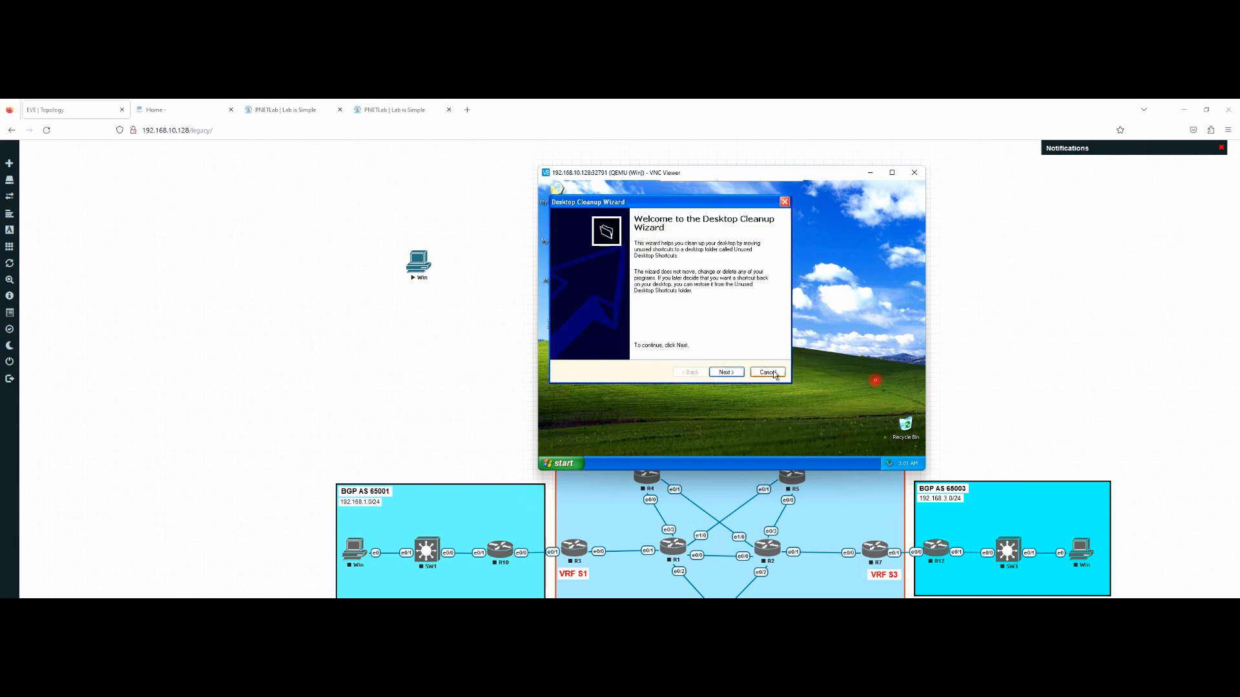
{"action": "left_click", "coordinate": [768, 373]}
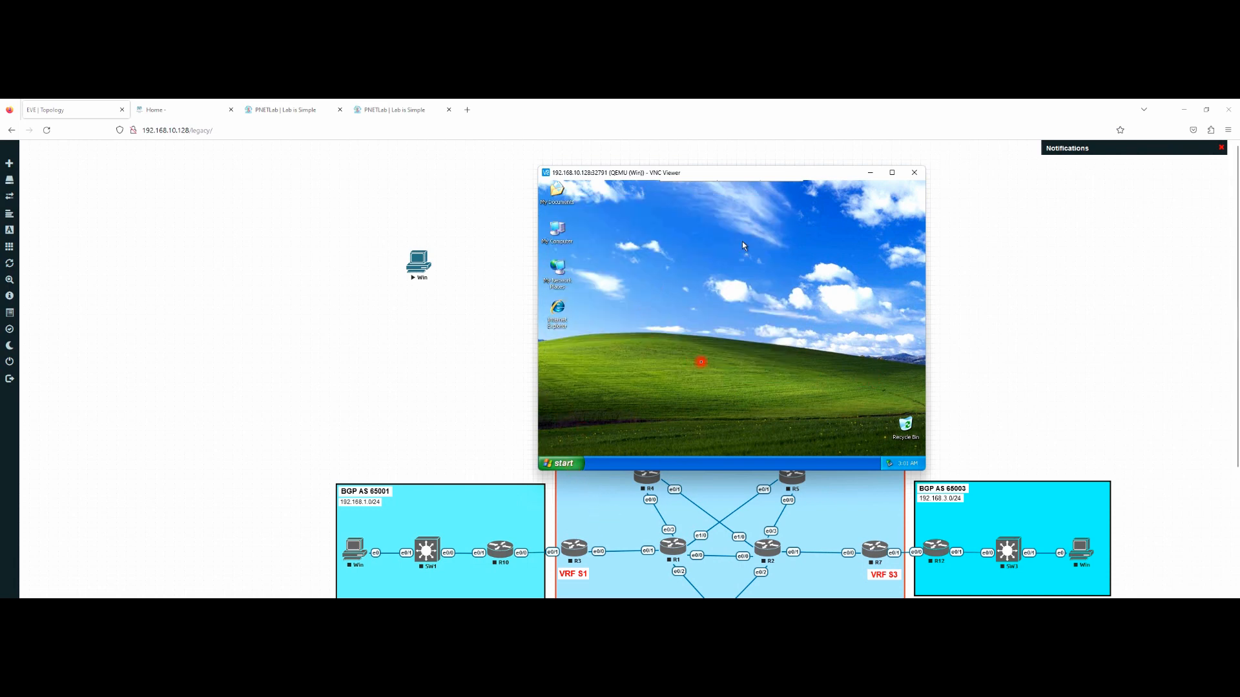
{"action": "left_click", "coordinate": [892, 173]}
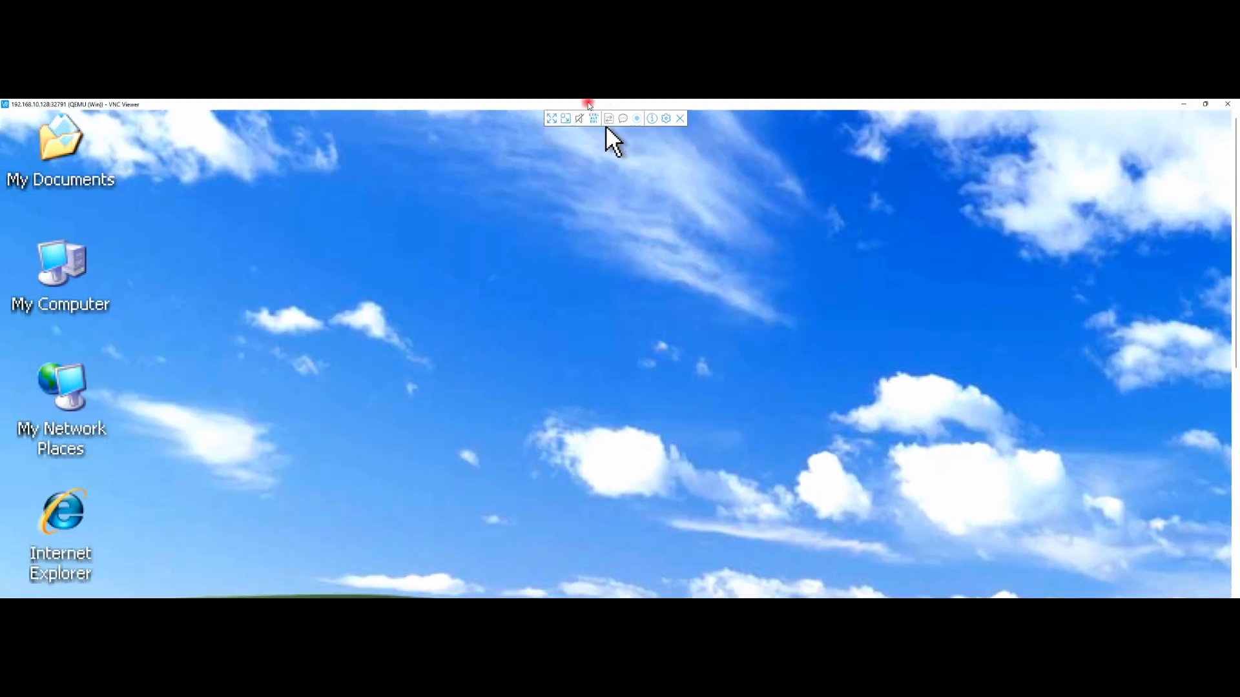
Step: Browse My Computer and the Start menu on the XP node, then close the VNC session
{"action": "left_click", "coordinate": [606, 125]}
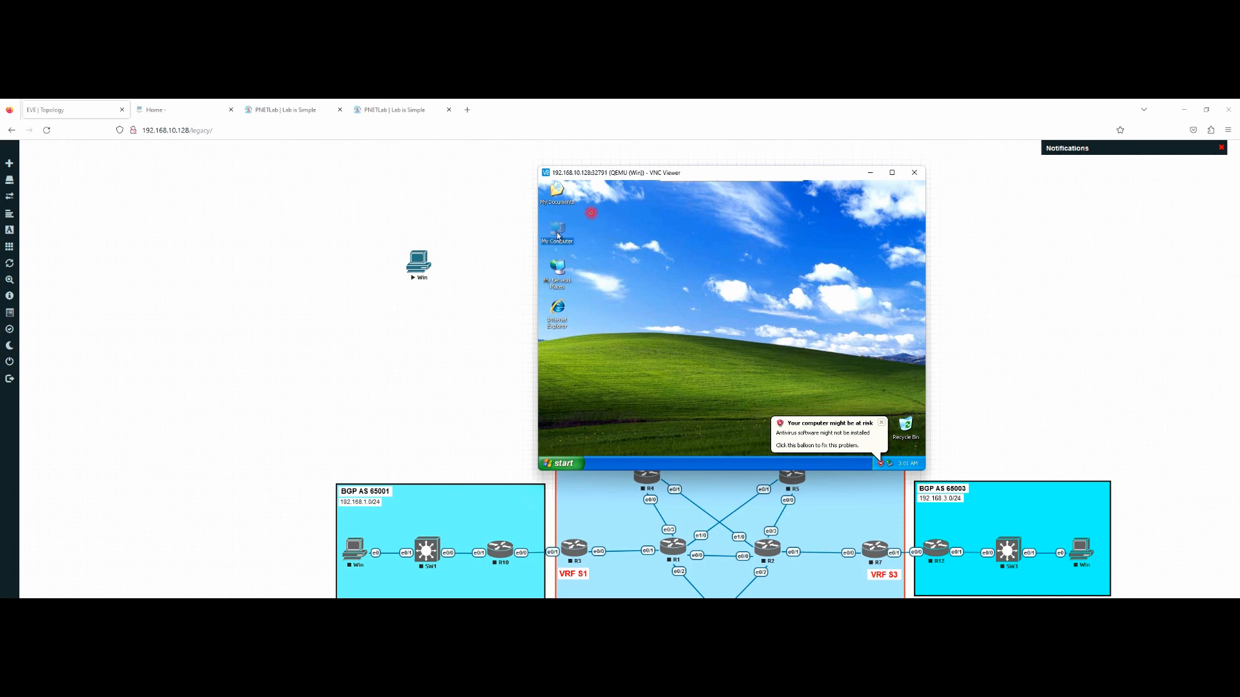
{"action": "double_click", "coordinate": [558, 233]}
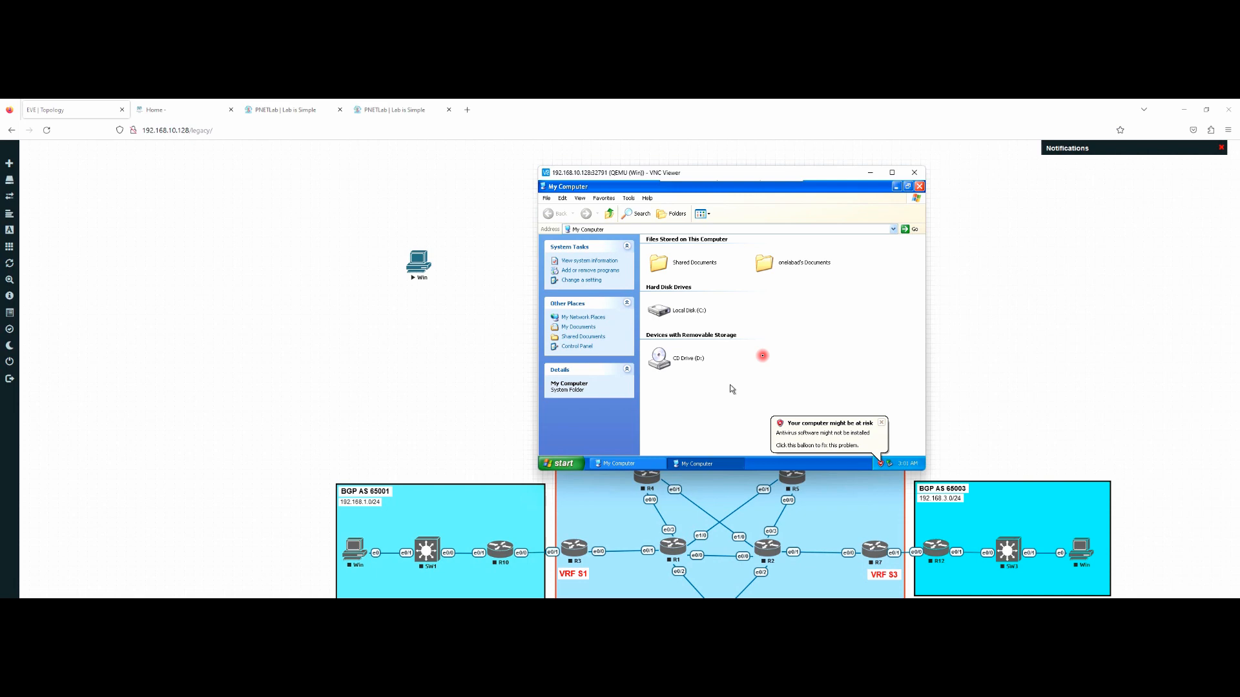
{"action": "left_click", "coordinate": [880, 424]}
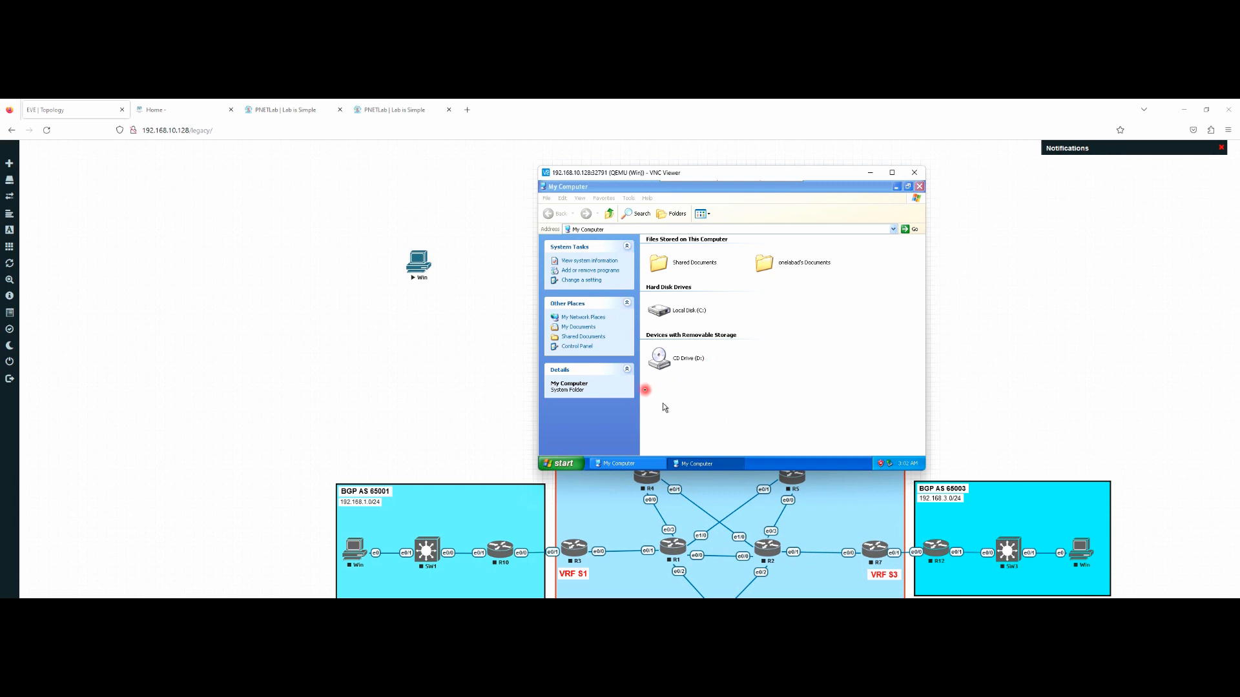
{"action": "left_click", "coordinate": [577, 463]}
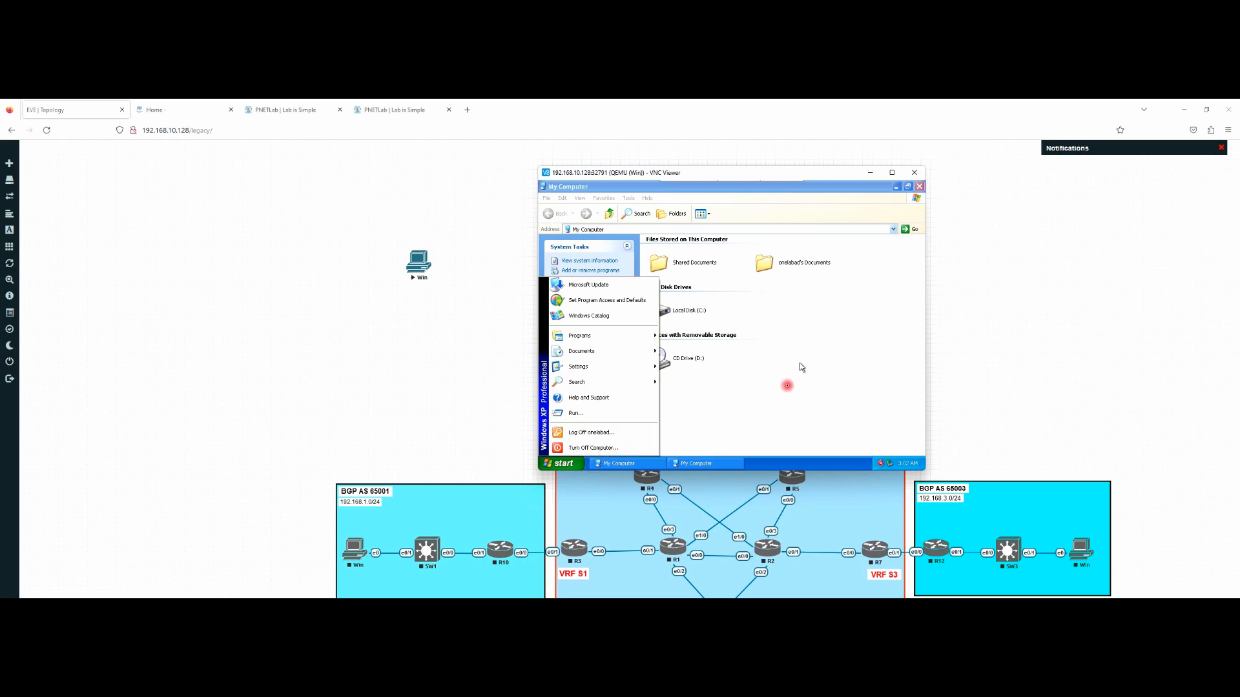
{"action": "left_click", "coordinate": [791, 381]}
{"action": "left_click", "coordinate": [918, 186]}
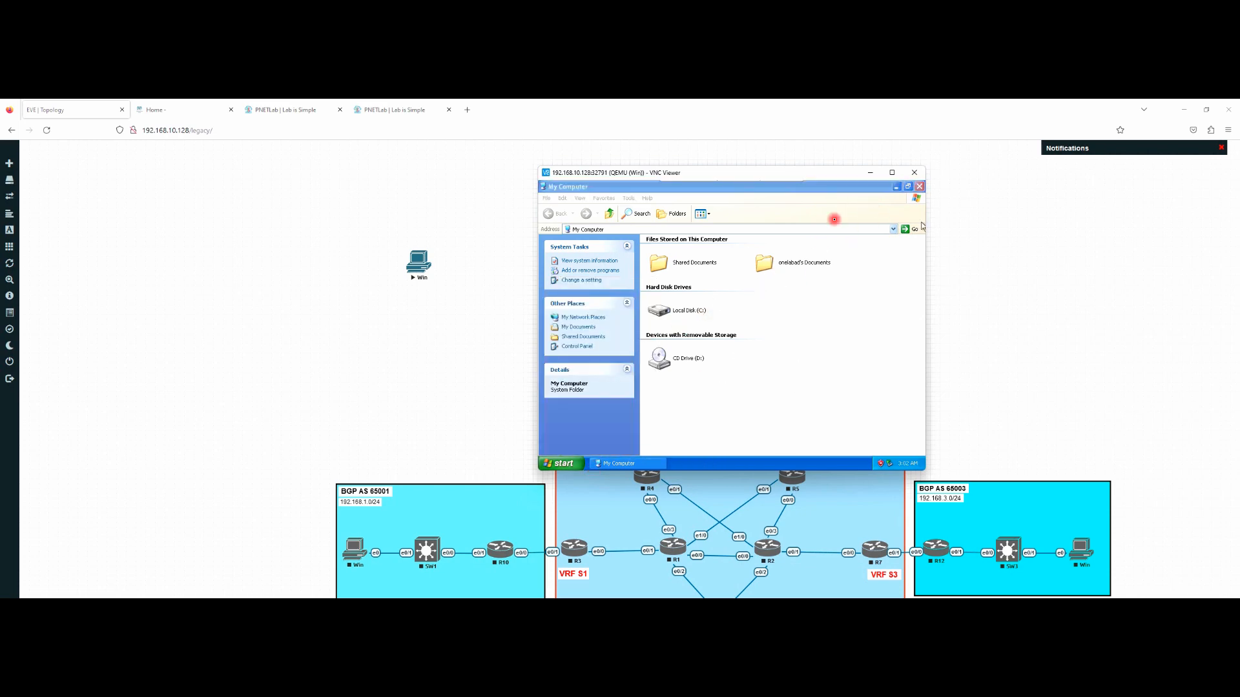
{"action": "left_click", "coordinate": [914, 173]}
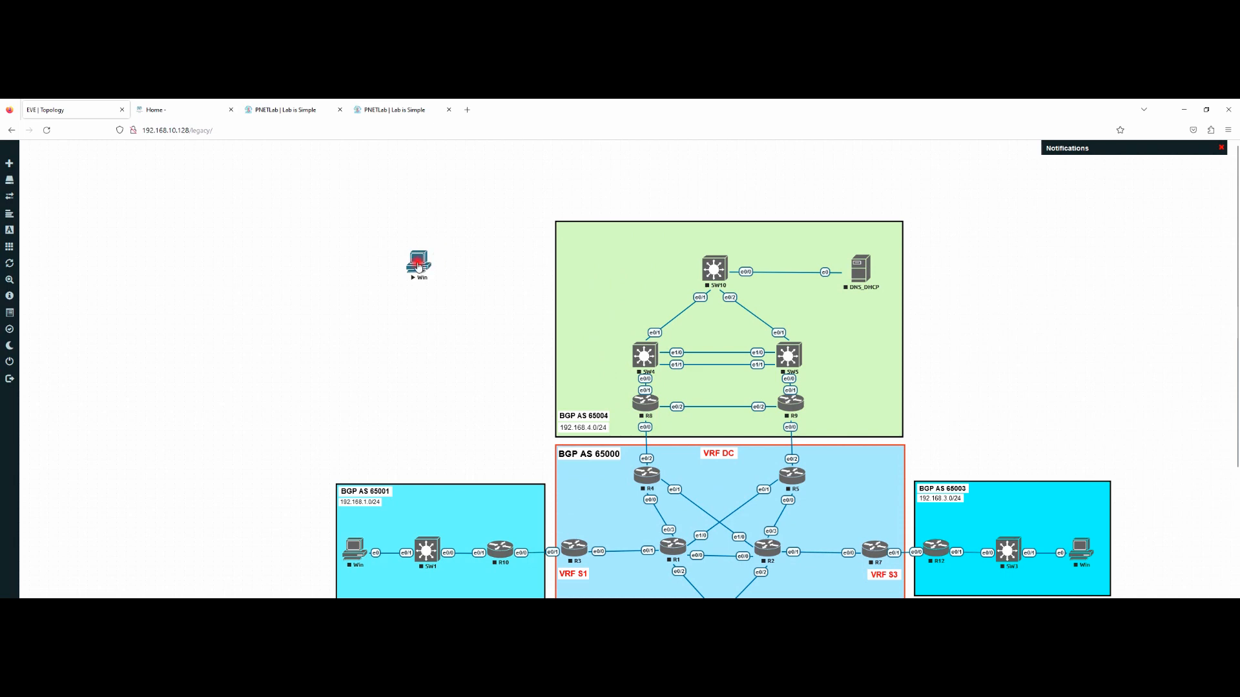
Step: Try exporting the Win node's configuration and select the 'Export not supported (19)' message
{"action": "right_click", "coordinate": [419, 266]}
{"action": "left_click", "coordinate": [450, 284]}
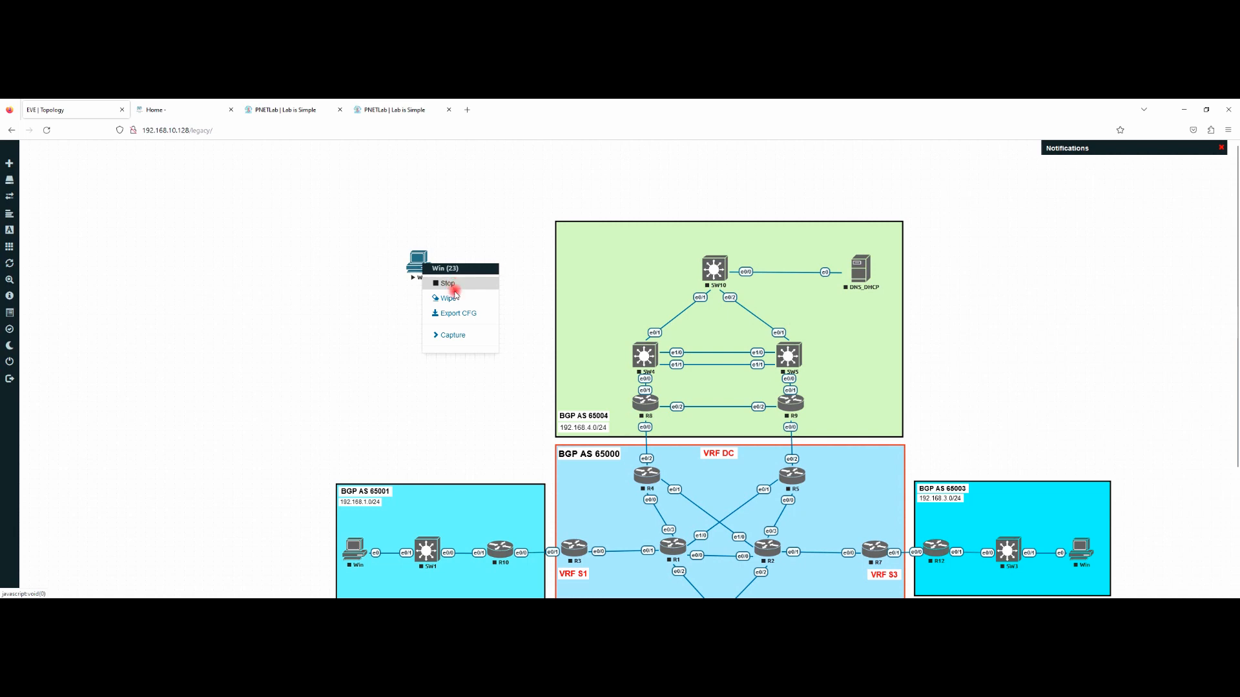
{"action": "left_click", "coordinate": [456, 314]}
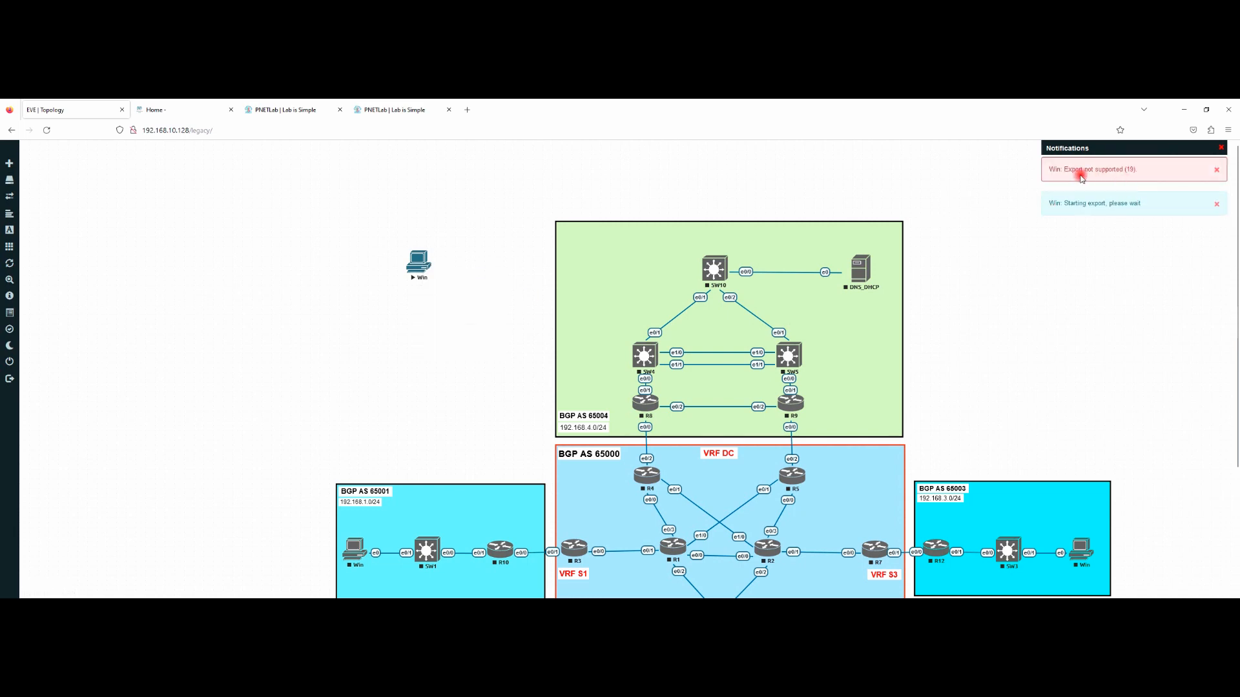
{"action": "left_click_drag", "start_coordinate": [1135, 169], "coordinate": [1047, 169]}
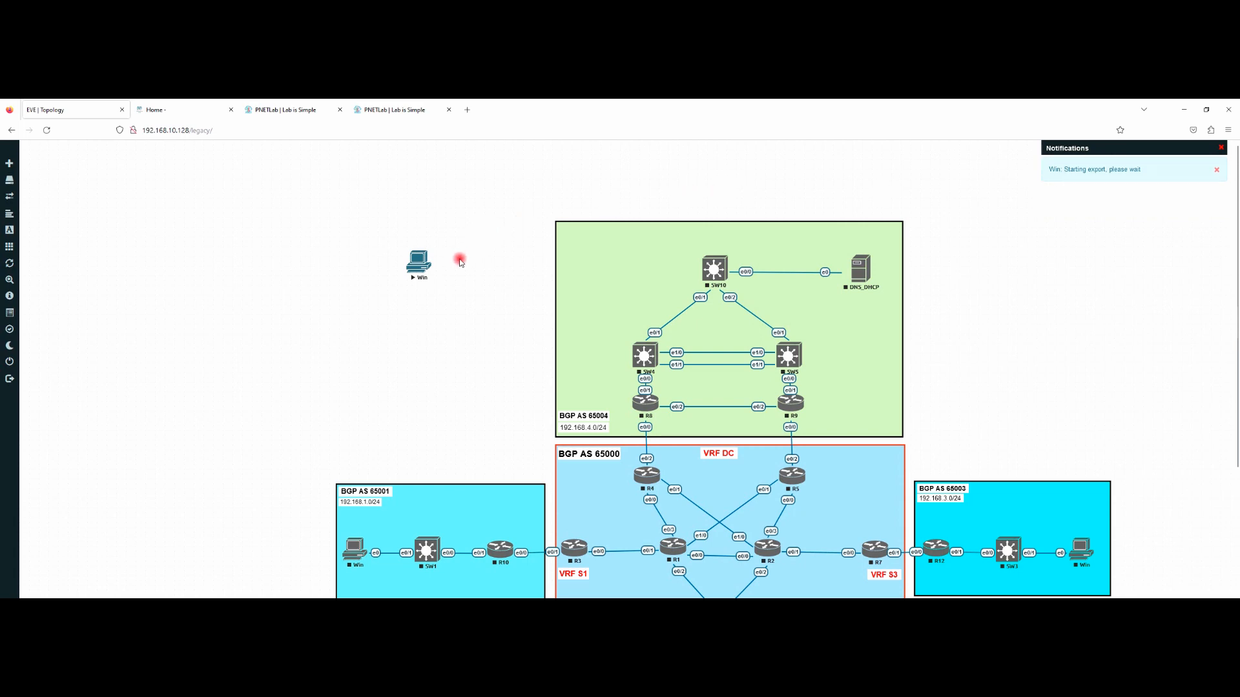
Step: Stop the Win node, retry its export, then go to the PNETLab administration page
{"action": "right_click", "coordinate": [420, 262]}
{"action": "left_click", "coordinate": [446, 283]}
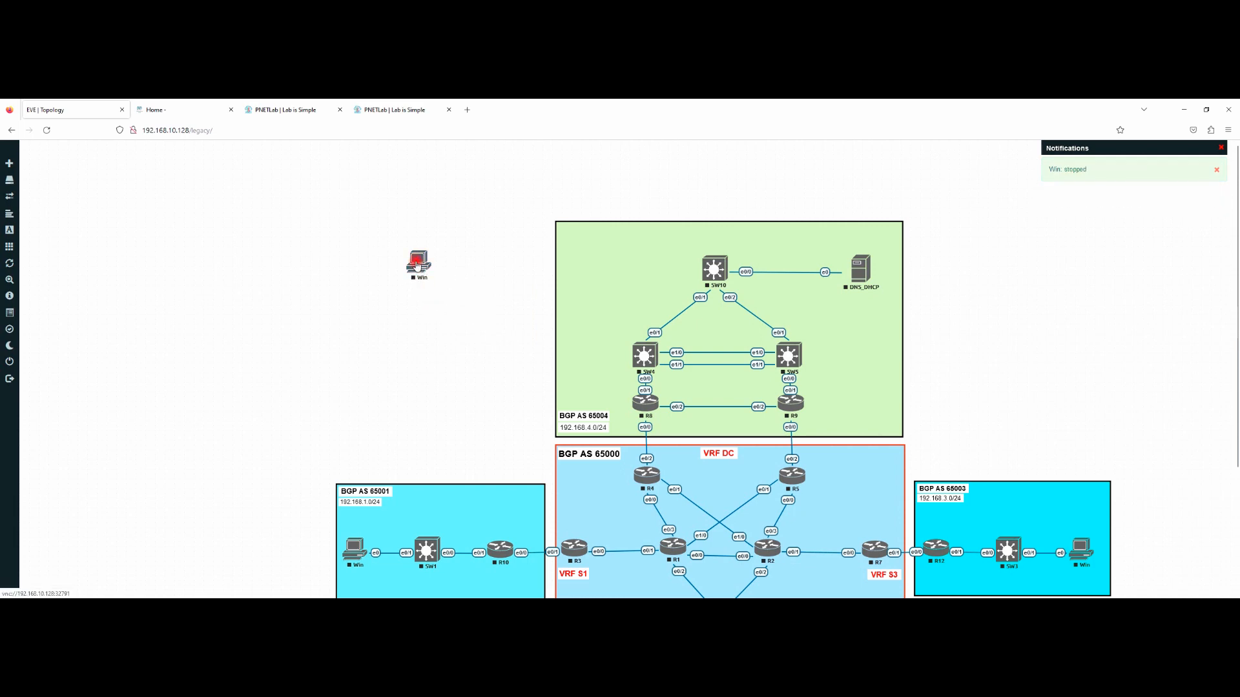
{"action": "right_click", "coordinate": [417, 266]}
{"action": "left_click", "coordinate": [465, 322]}
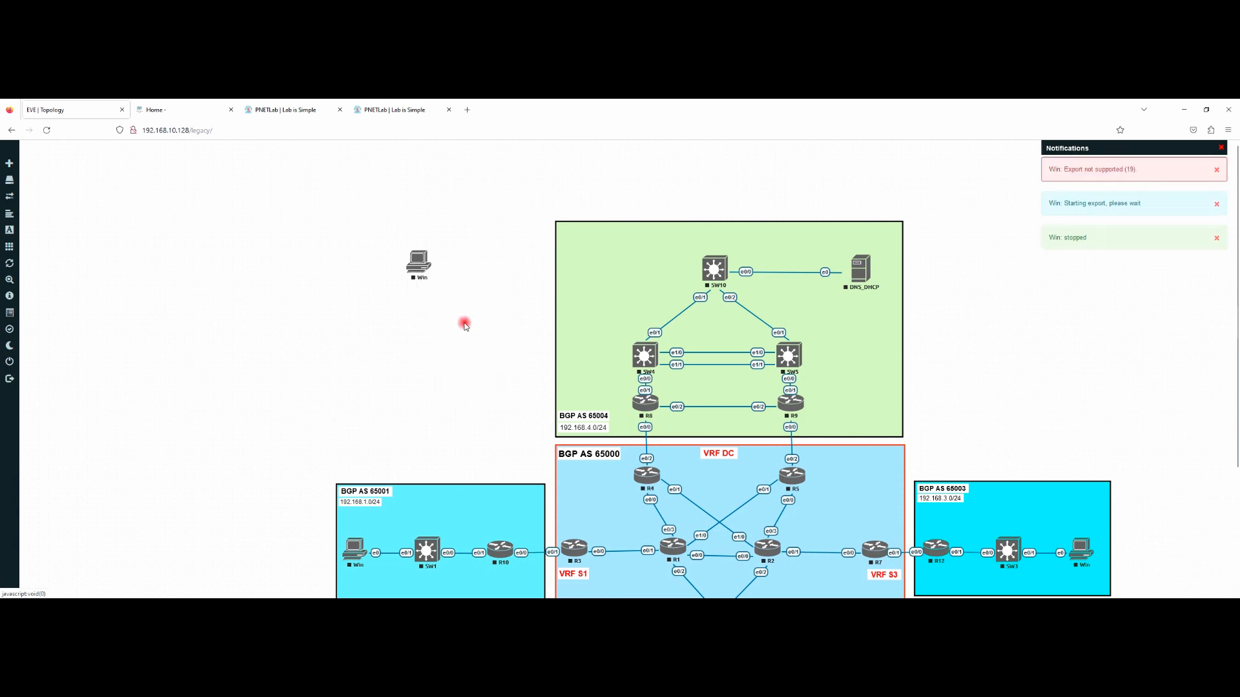
{"action": "left_click_drag", "start_coordinate": [1047, 170], "coordinate": [1142, 173]}
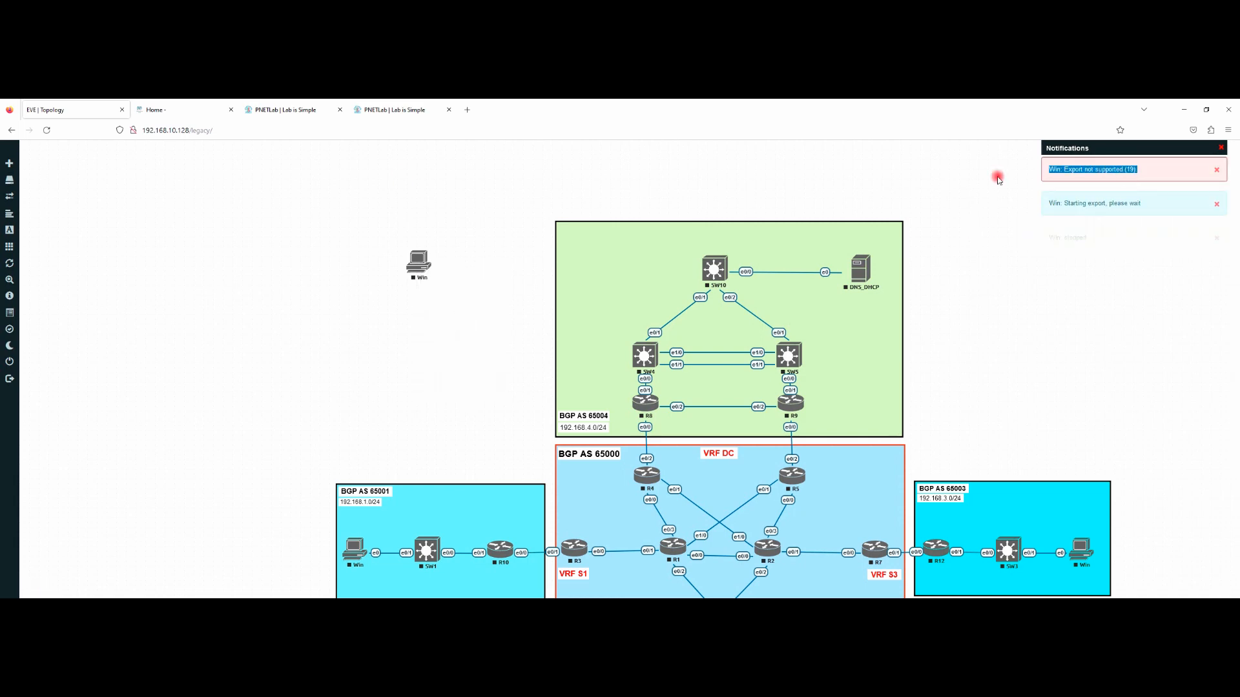
{"action": "left_click", "coordinate": [398, 109]}
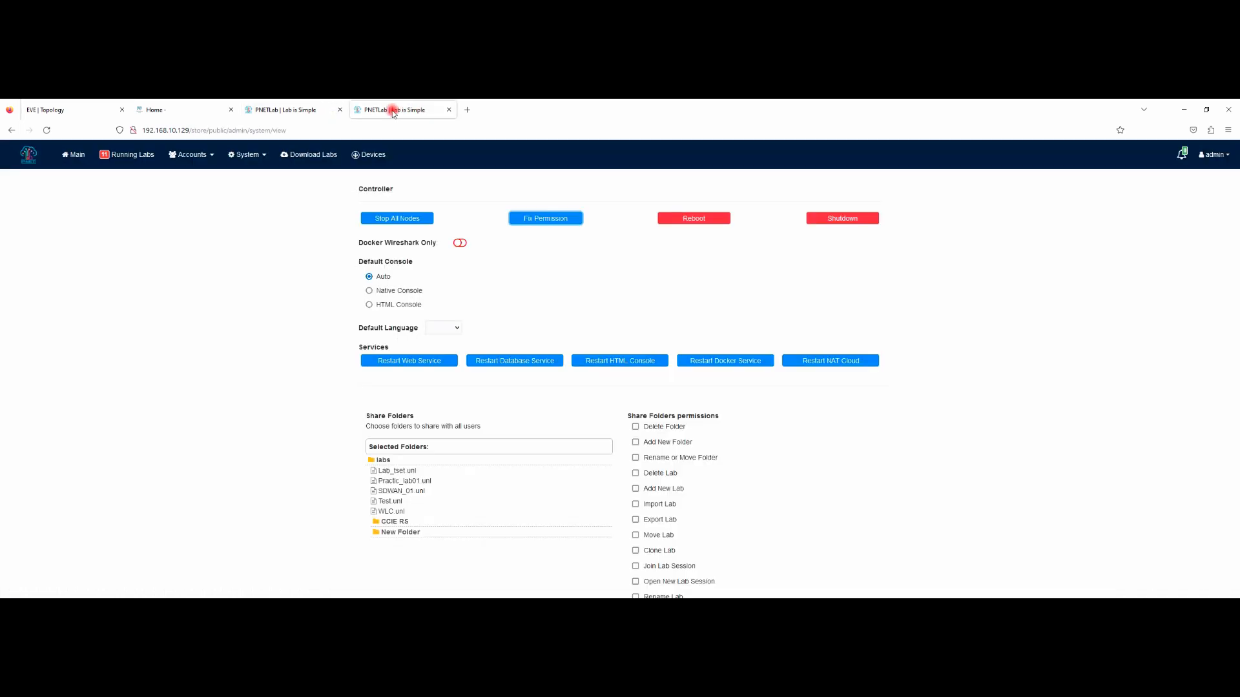
Step: Open the PNETLab server at 192.168.10.129 in a new tab and load the WLC.unl lab
{"action": "left_click", "coordinate": [297, 110]}
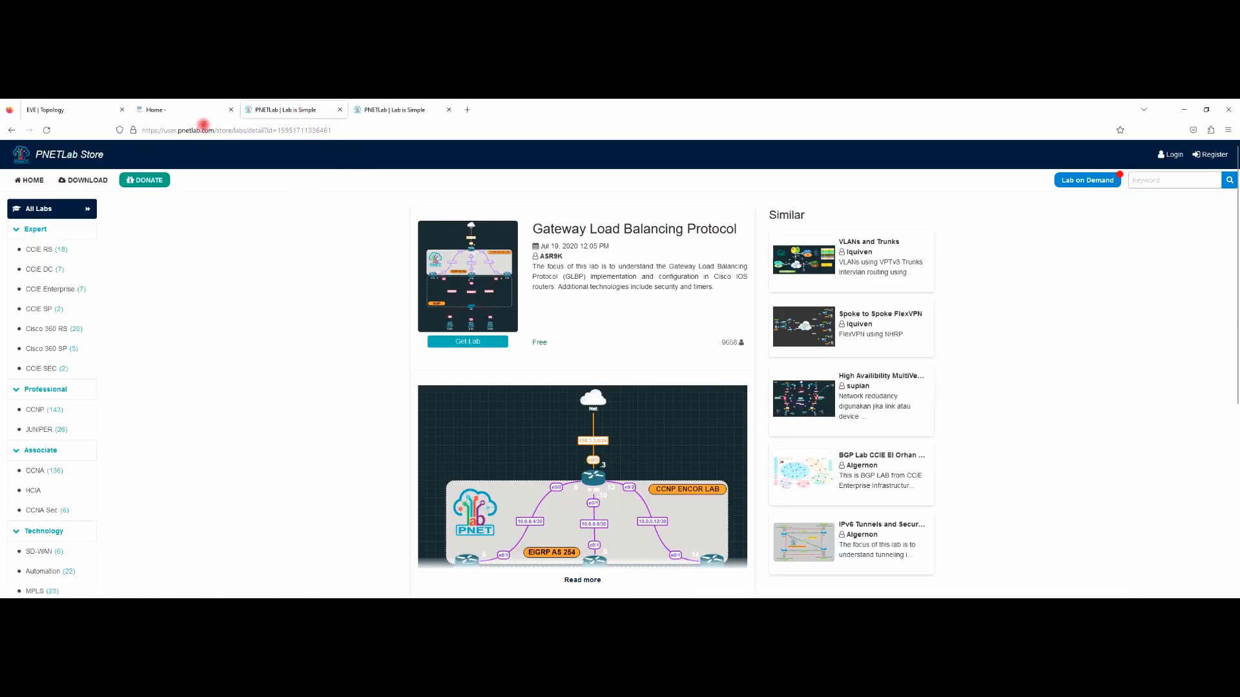
{"action": "left_click", "coordinate": [466, 110]}
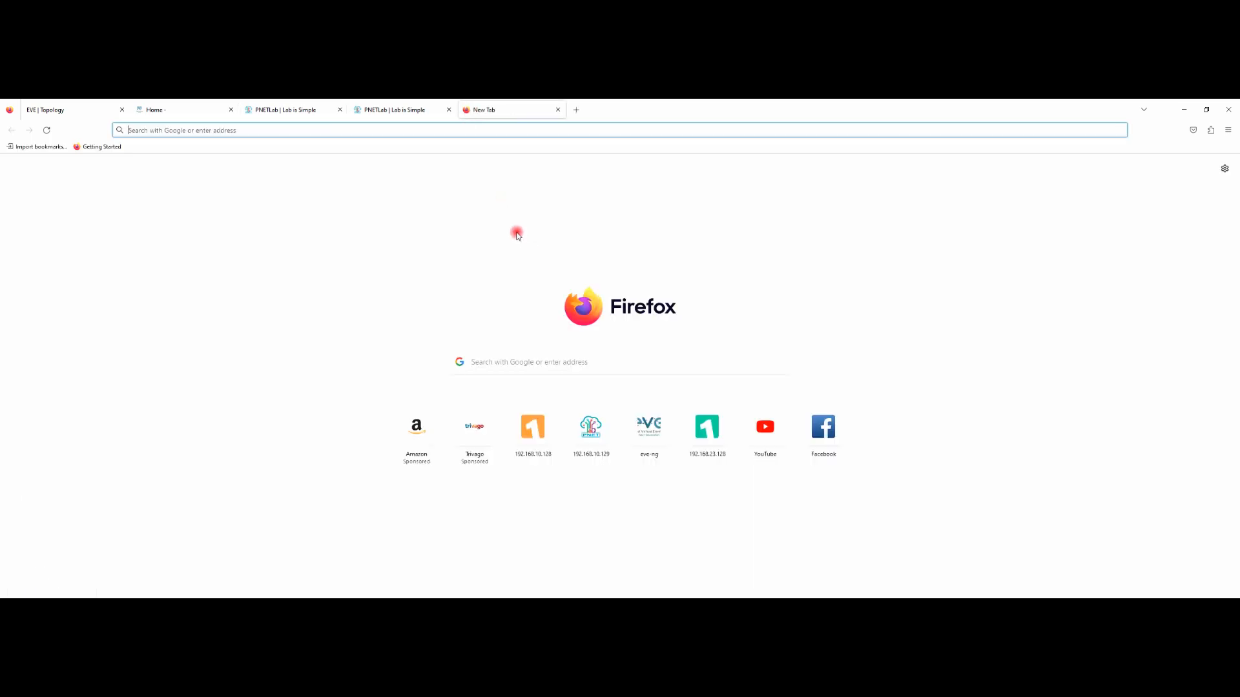
{"action": "left_click", "coordinate": [600, 432]}
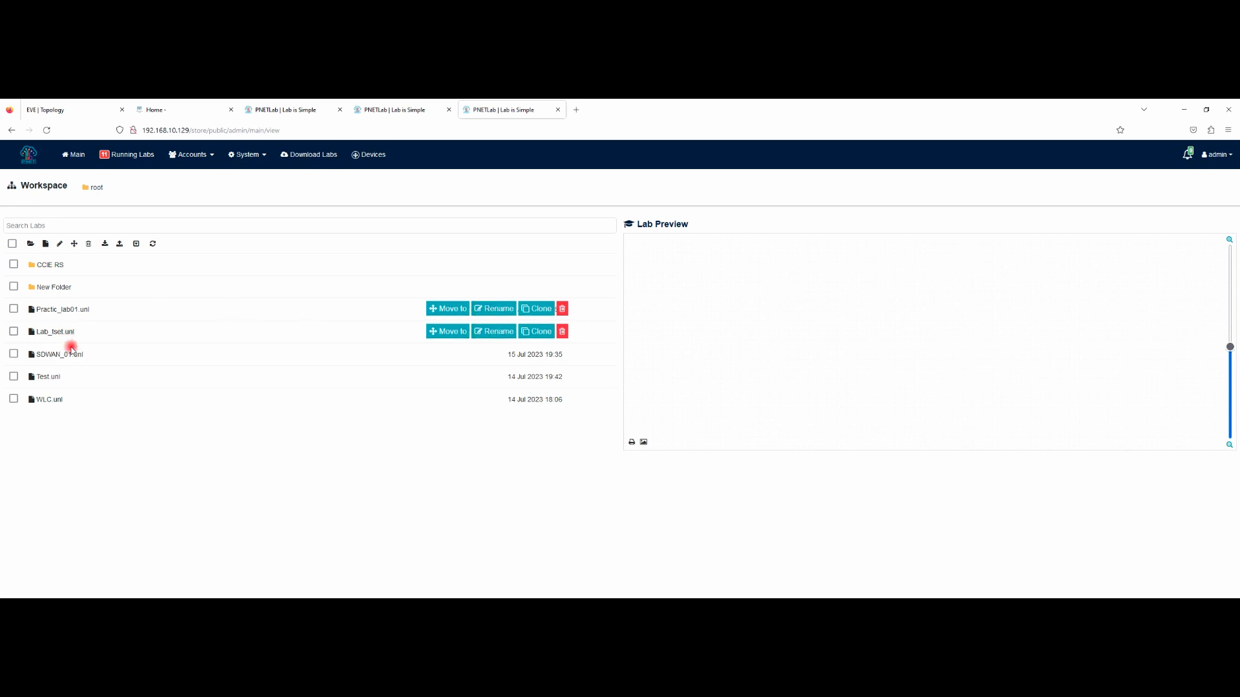
{"action": "left_click", "coordinate": [50, 410]}
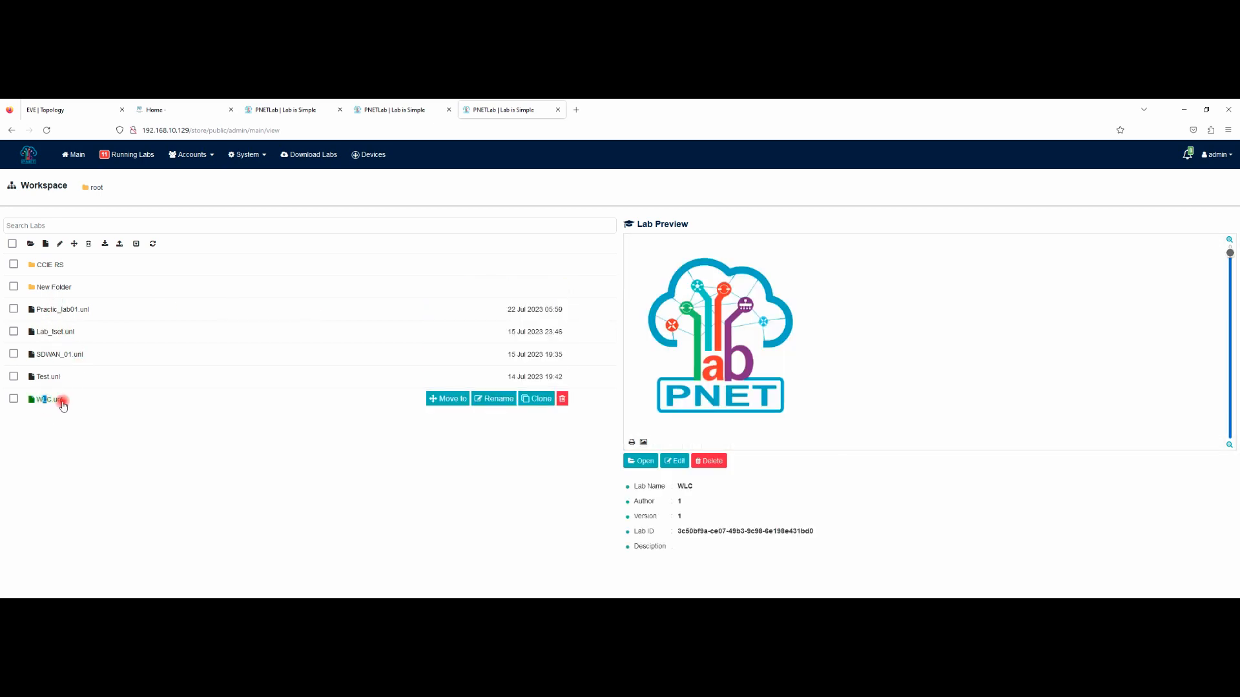
{"action": "left_click", "coordinate": [644, 461]}
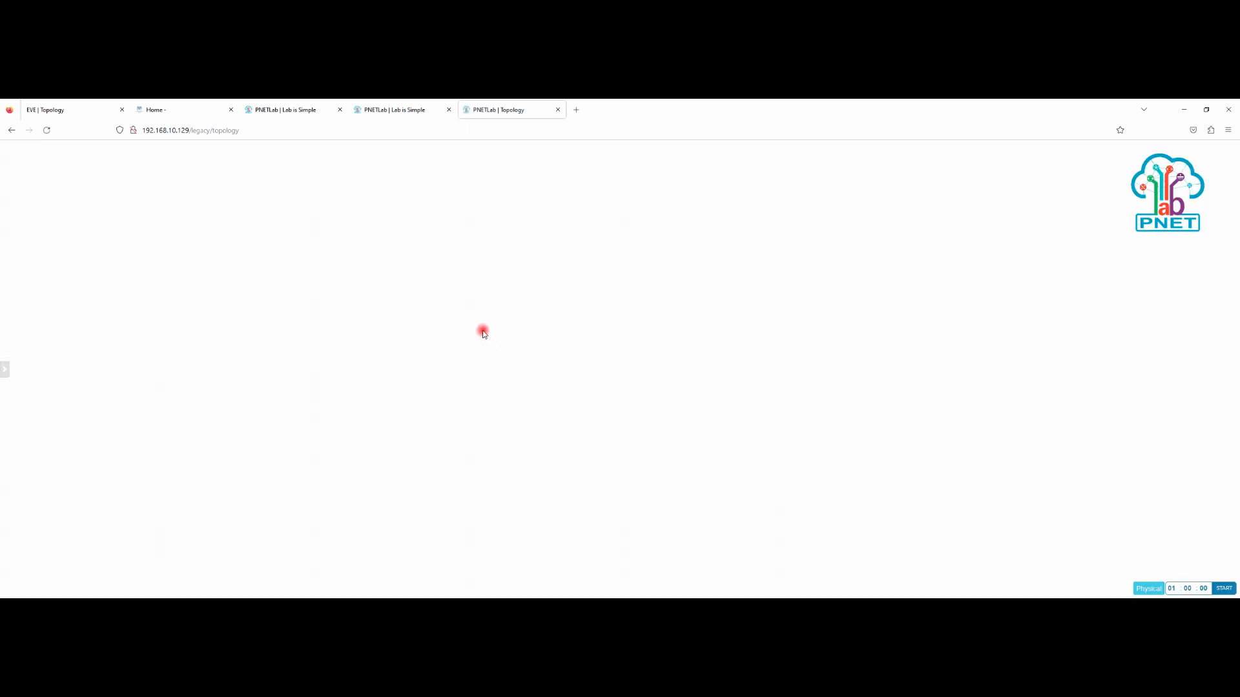
Step: Add a Windows node named Win using the win-xp-onelab image to the WLC lab
{"action": "right_click", "coordinate": [438, 270]}
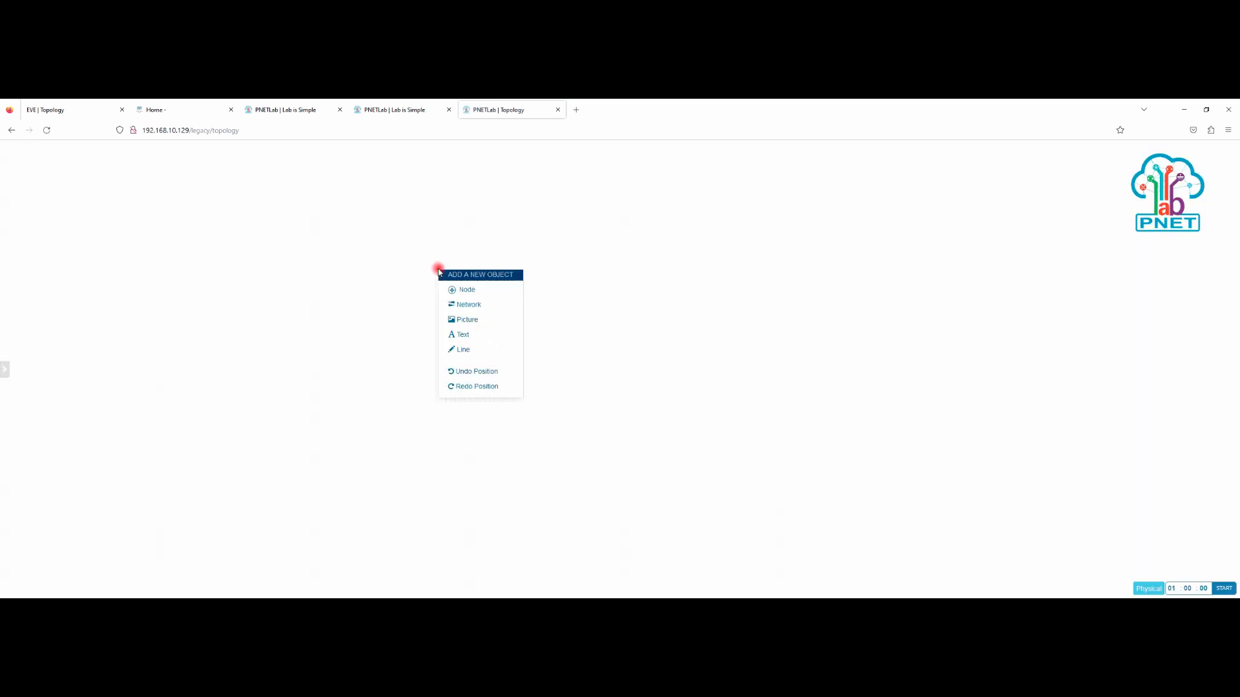
{"action": "left_click", "coordinate": [460, 289]}
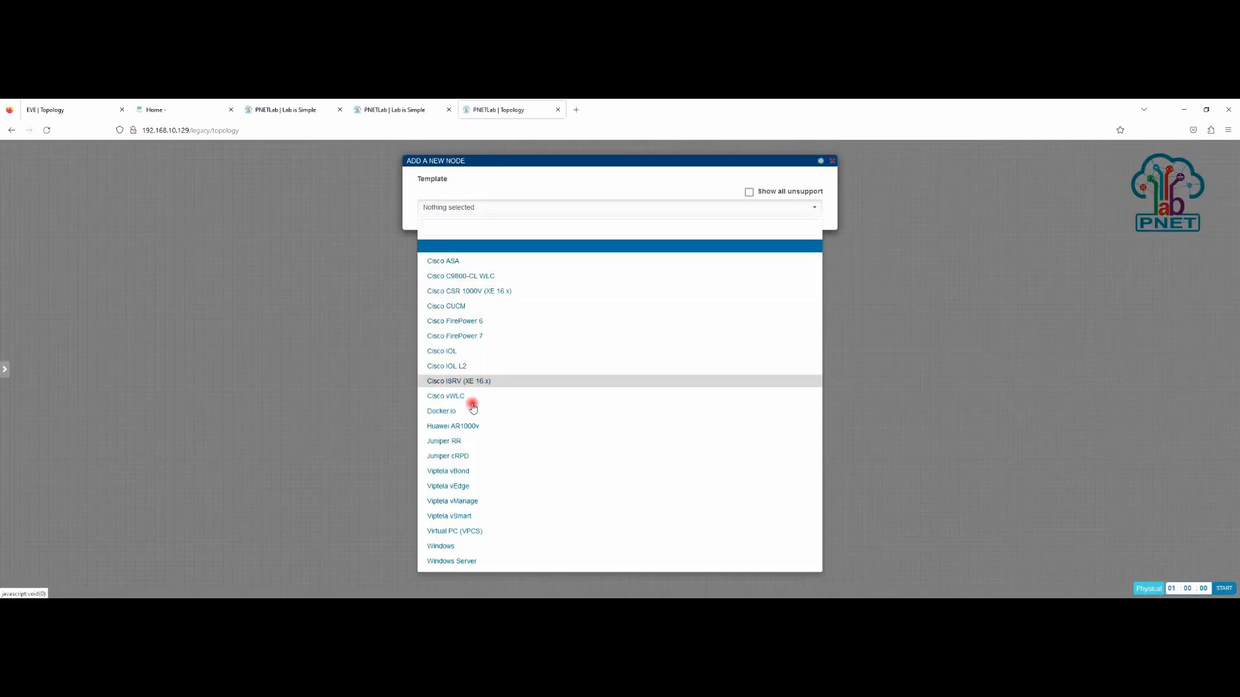
{"action": "left_click", "coordinate": [455, 547]}
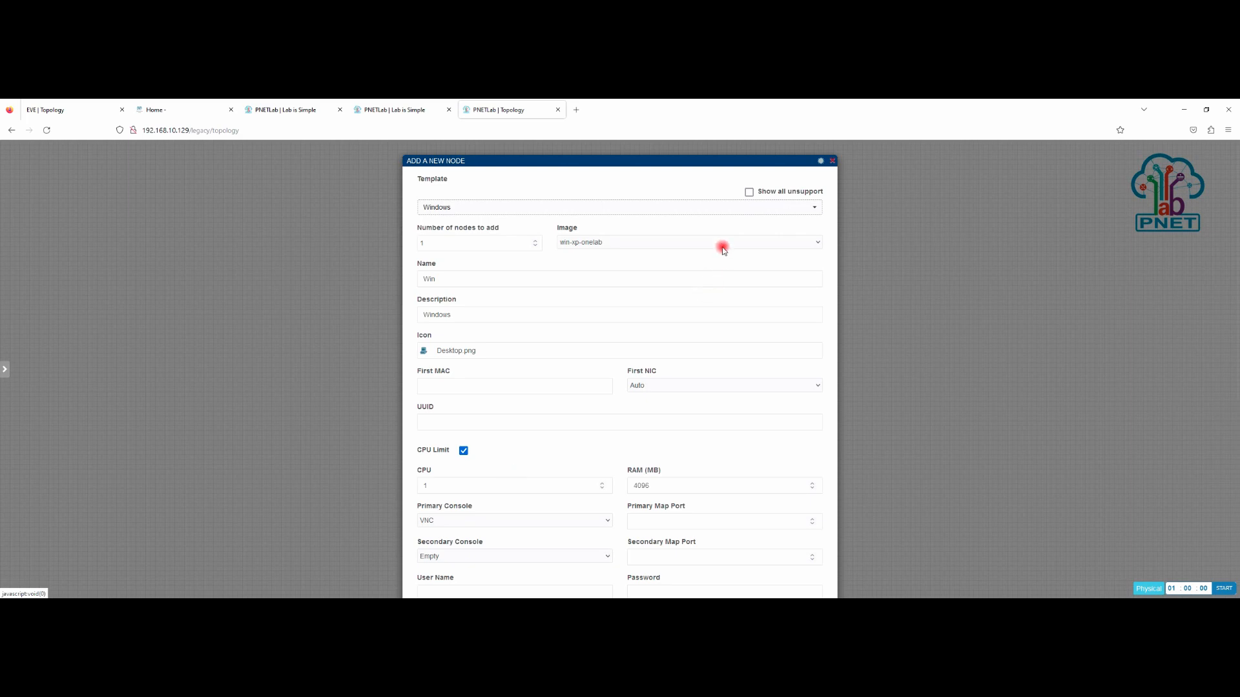
{"action": "left_click", "coordinate": [659, 243]}
{"action": "left_click", "coordinate": [656, 242]}
{"action": "scroll", "coordinate": [685, 526], "scroll_direction": "down", "scroll_amount": 5}
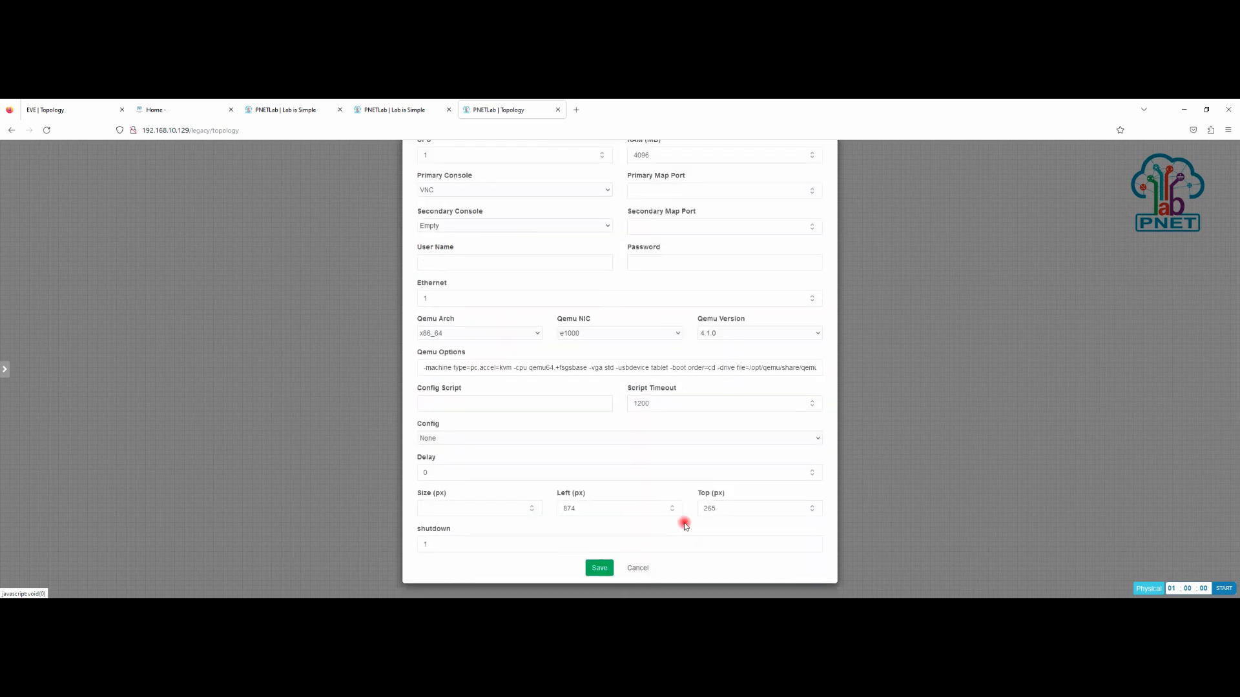
{"action": "left_click", "coordinate": [599, 568]}
Step: Start the new Win node
{"action": "right_click", "coordinate": [433, 281]}
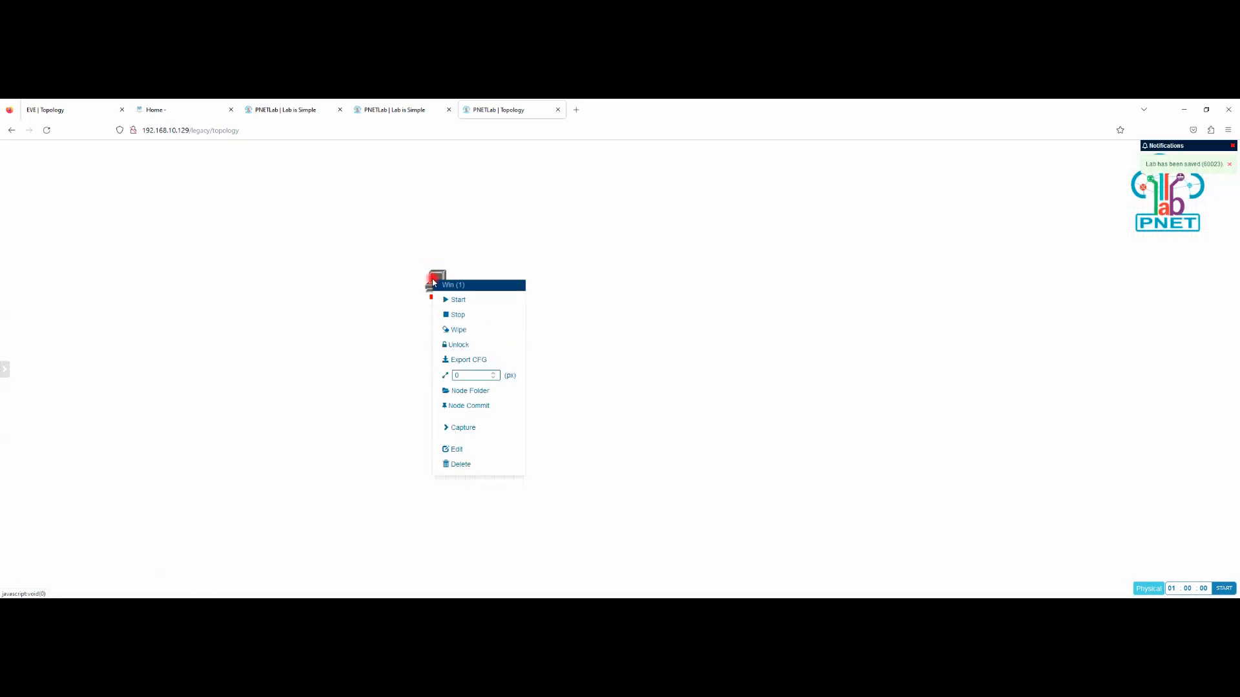
{"action": "left_click", "coordinate": [458, 297]}
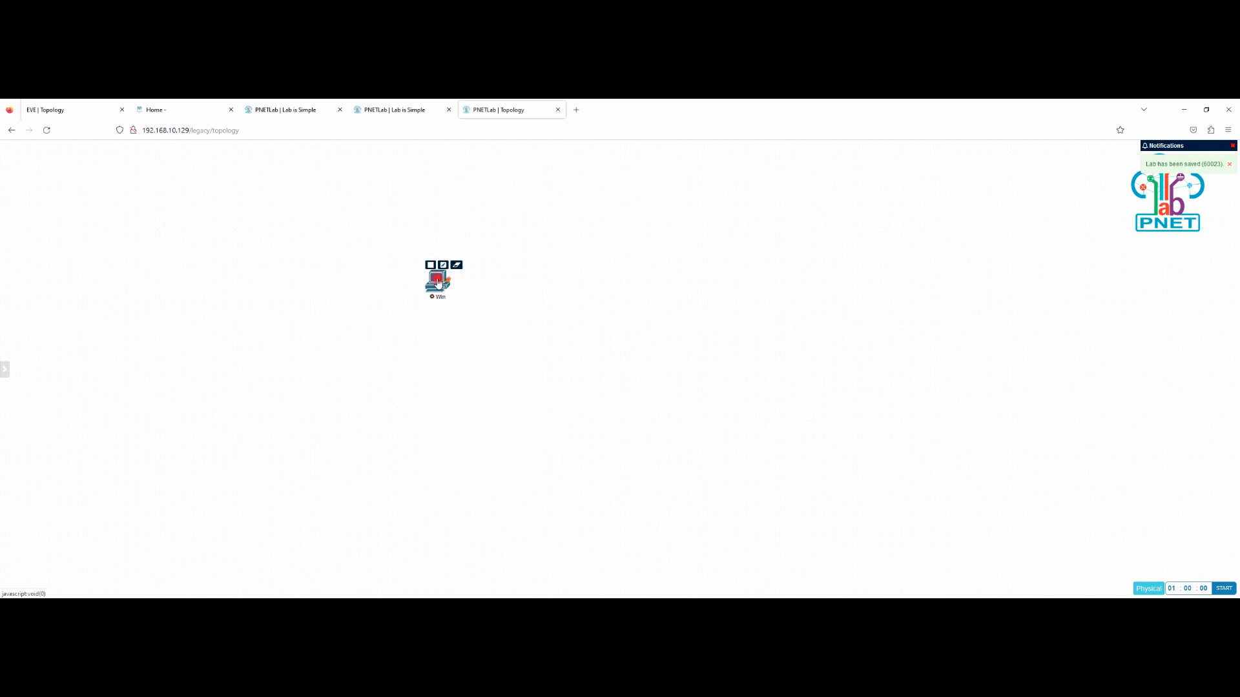
{"action": "right_click", "coordinate": [437, 279]}
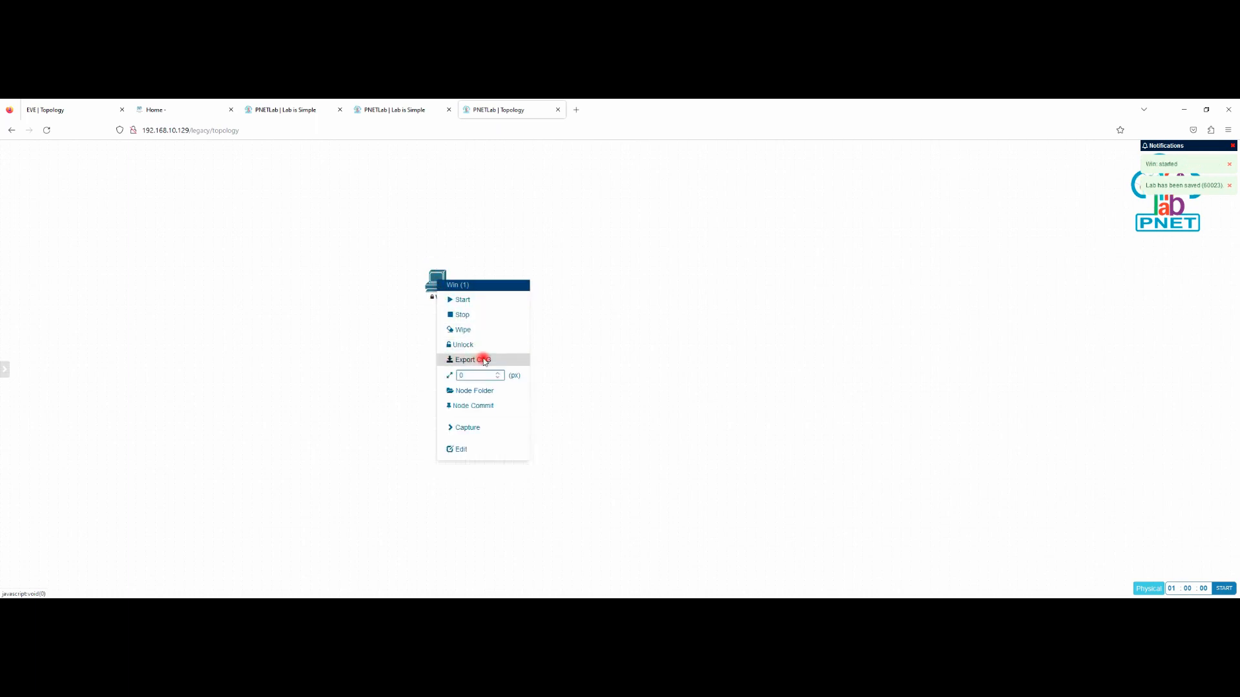
Step: Attempt Export CFG on the Win node, stop it, then try the export again
{"action": "left_click", "coordinate": [478, 362]}
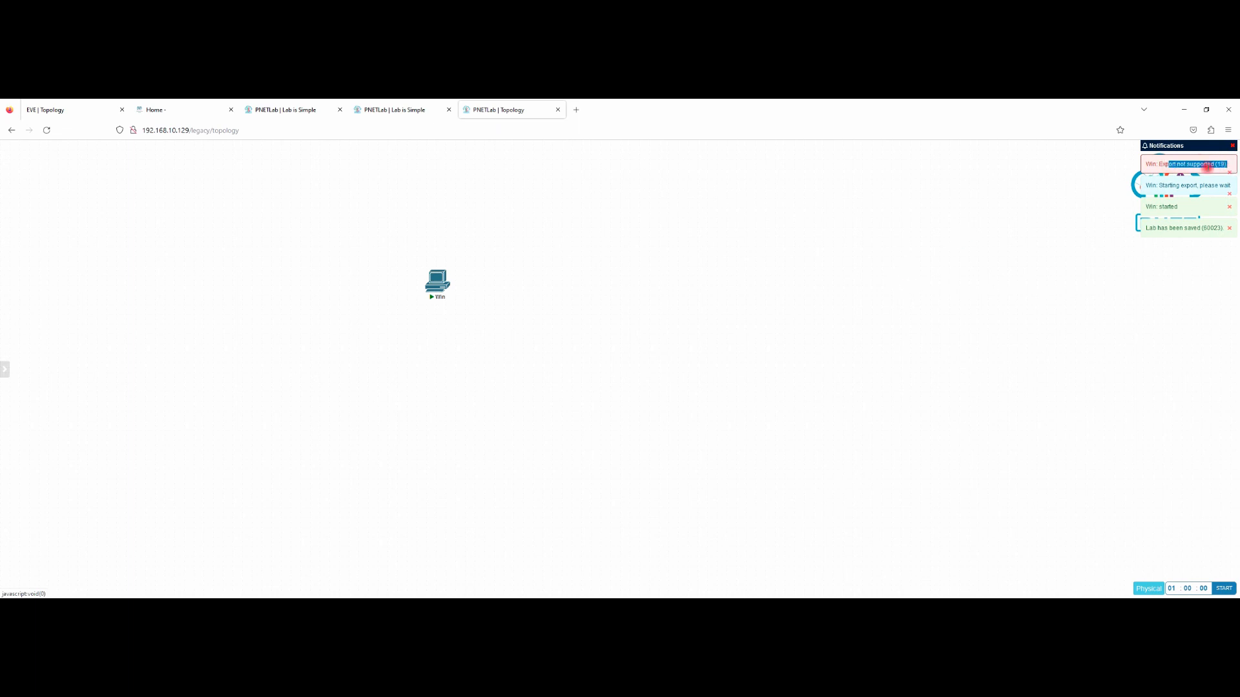
{"action": "right_click", "coordinate": [438, 284]}
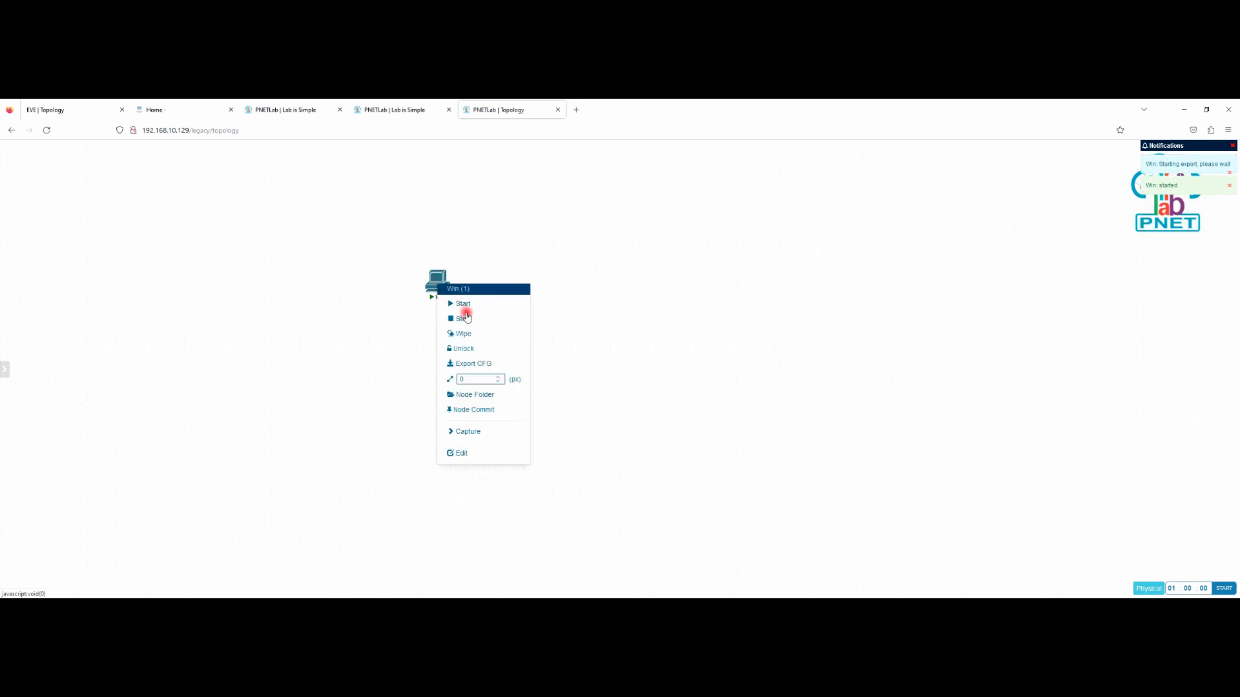
{"action": "left_click", "coordinate": [463, 318]}
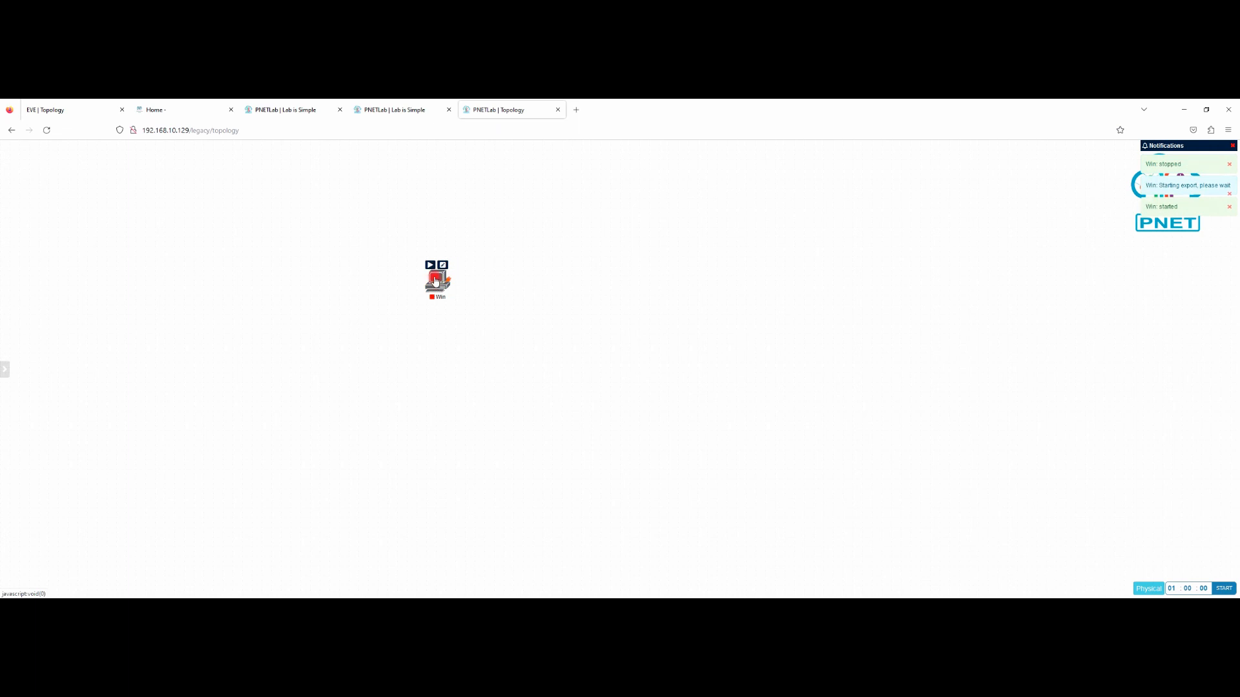
{"action": "right_click", "coordinate": [439, 287]}
{"action": "left_click", "coordinate": [473, 359]}
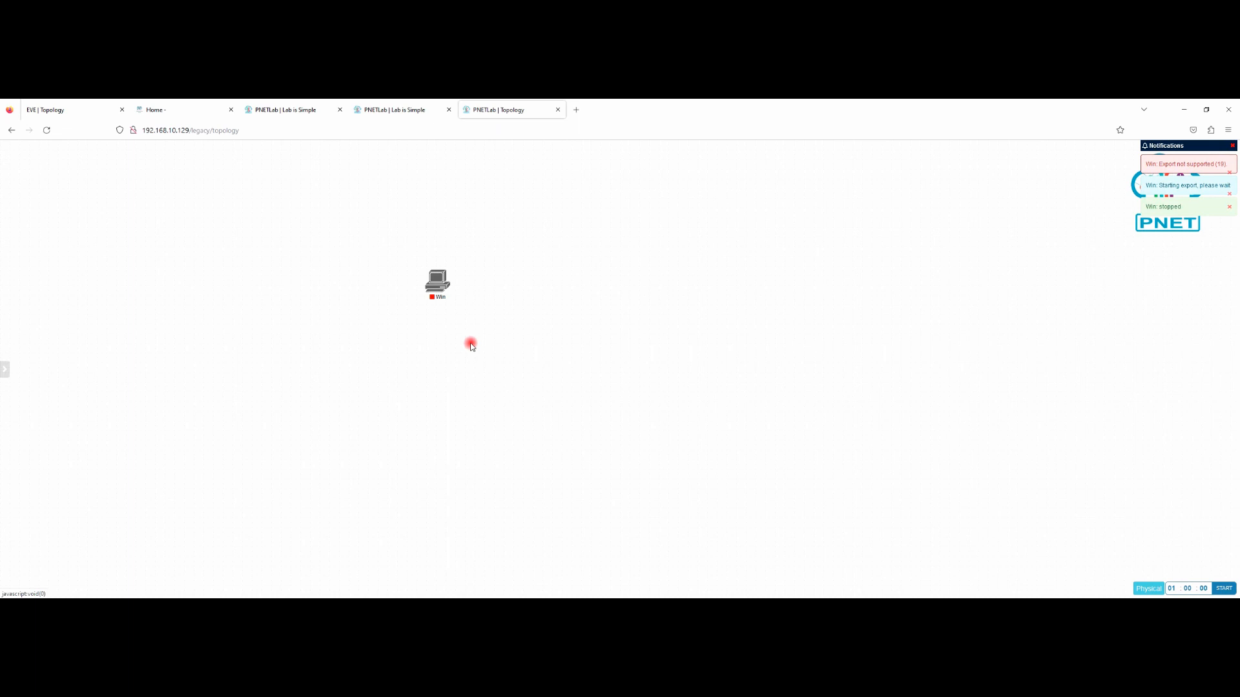
Step: Add a second Windows node using the win-7-x86 image
{"action": "right_click", "coordinate": [491, 277]}
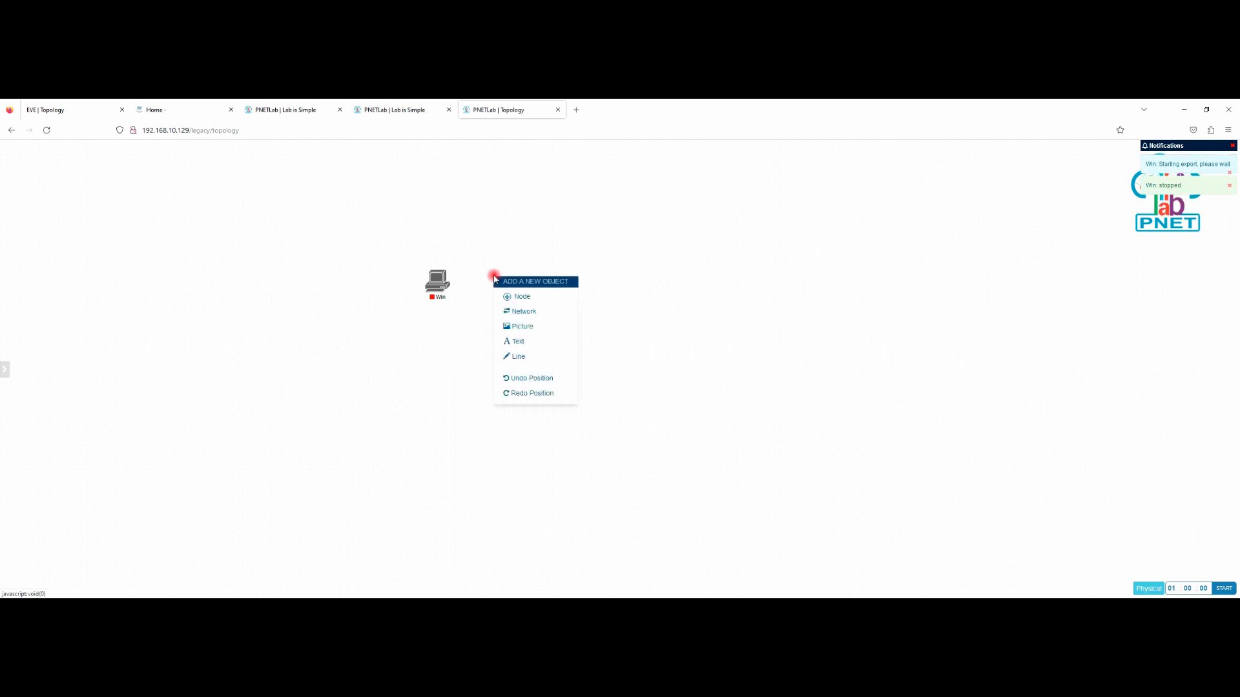
{"action": "left_click", "coordinate": [528, 294]}
{"action": "left_click", "coordinate": [468, 543]}
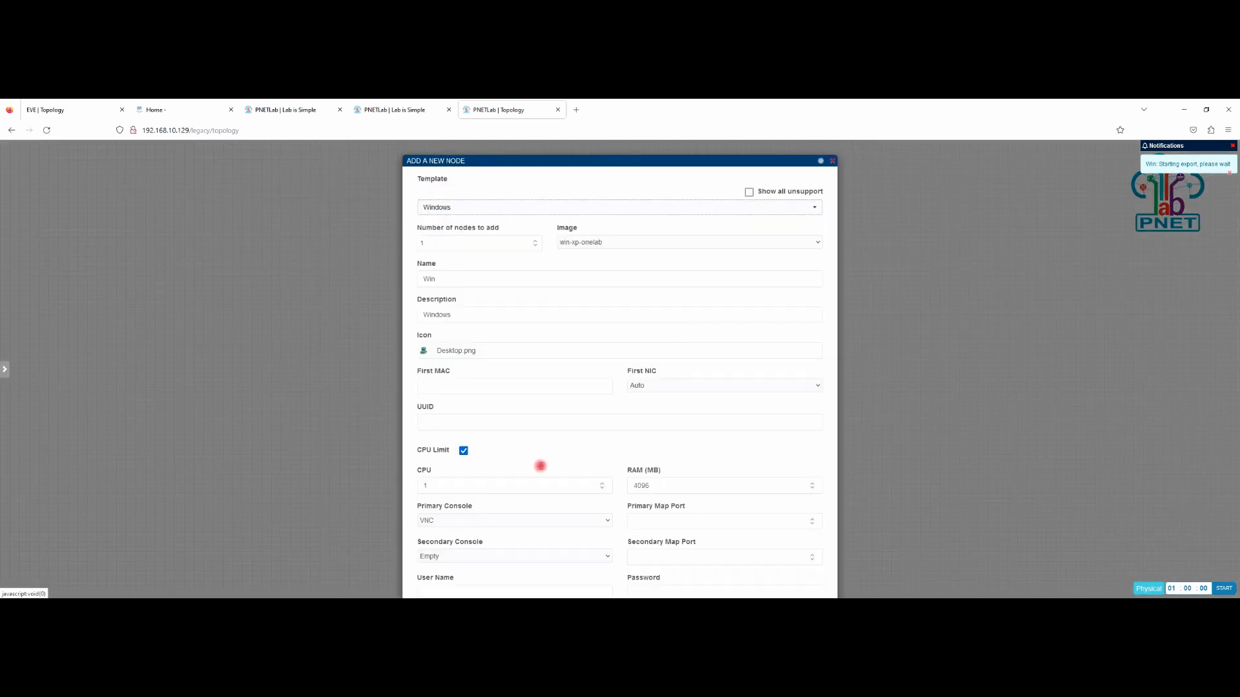
{"action": "left_click", "coordinate": [614, 242]}
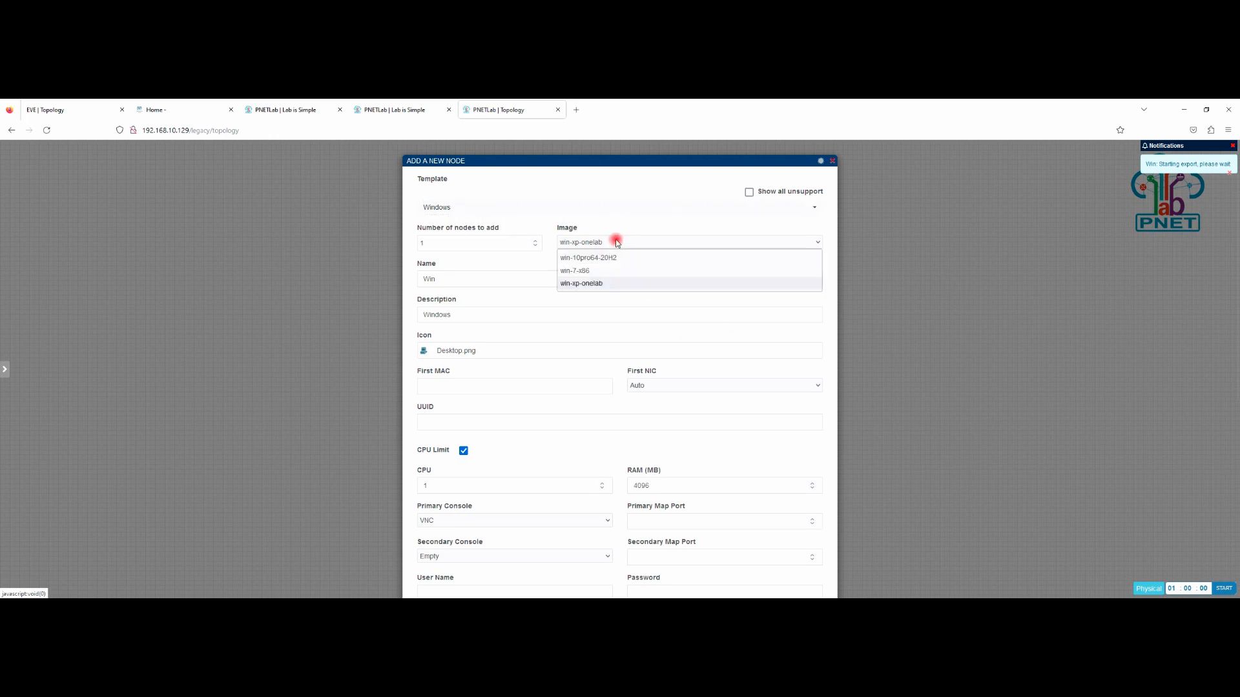
{"action": "left_click", "coordinate": [578, 270]}
{"action": "scroll", "coordinate": [601, 323], "scroll_direction": "down", "scroll_amount": 5}
{"action": "left_click", "coordinate": [601, 576]}
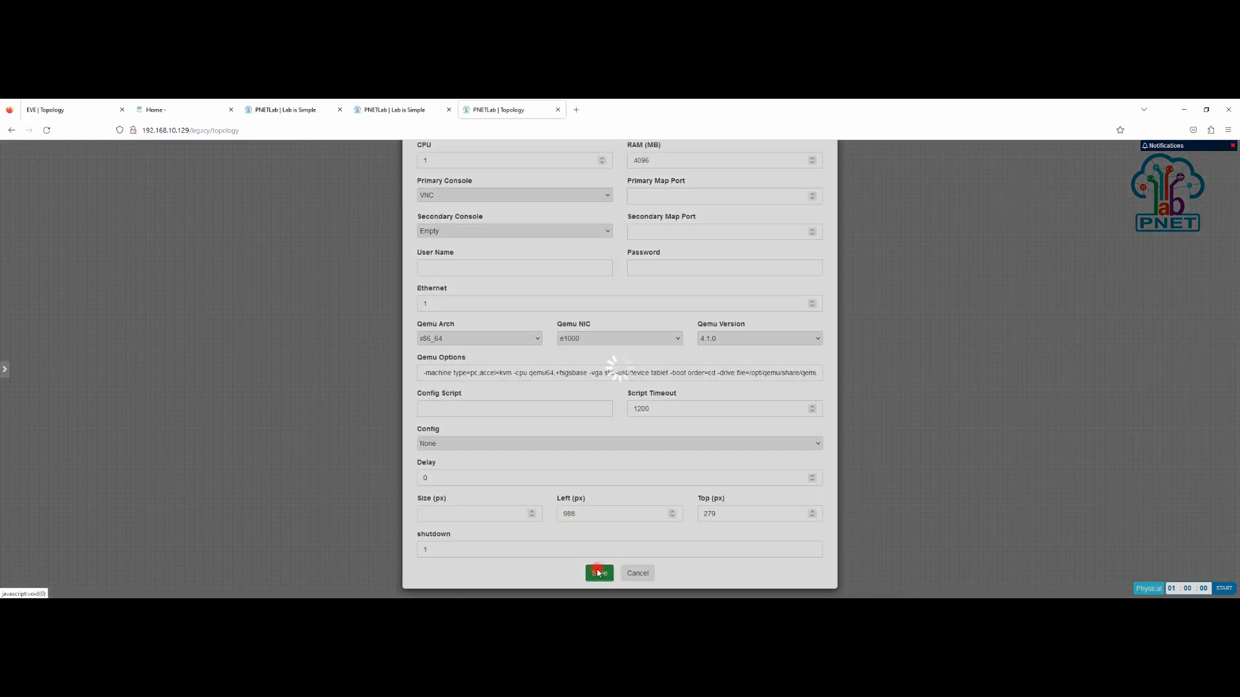
Step: Wipe the second Win node, attempt its export, and drag it up and to the right
{"action": "right_click", "coordinate": [493, 286]}
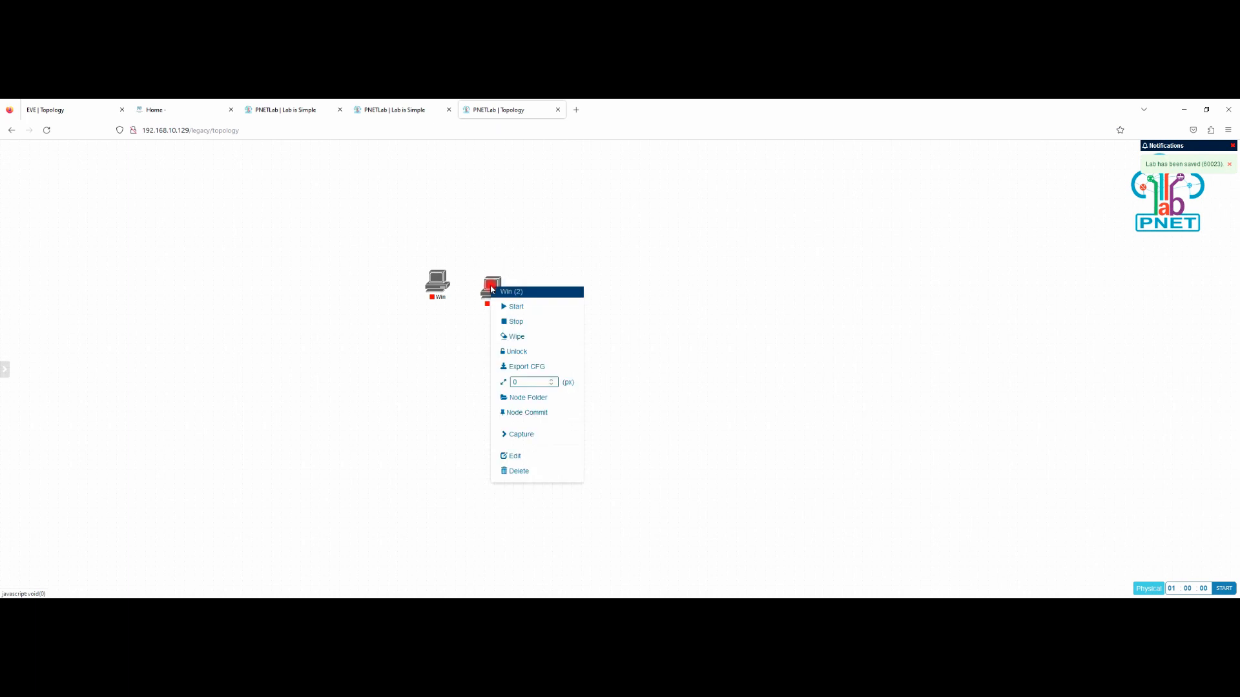
{"action": "left_click", "coordinate": [520, 335]}
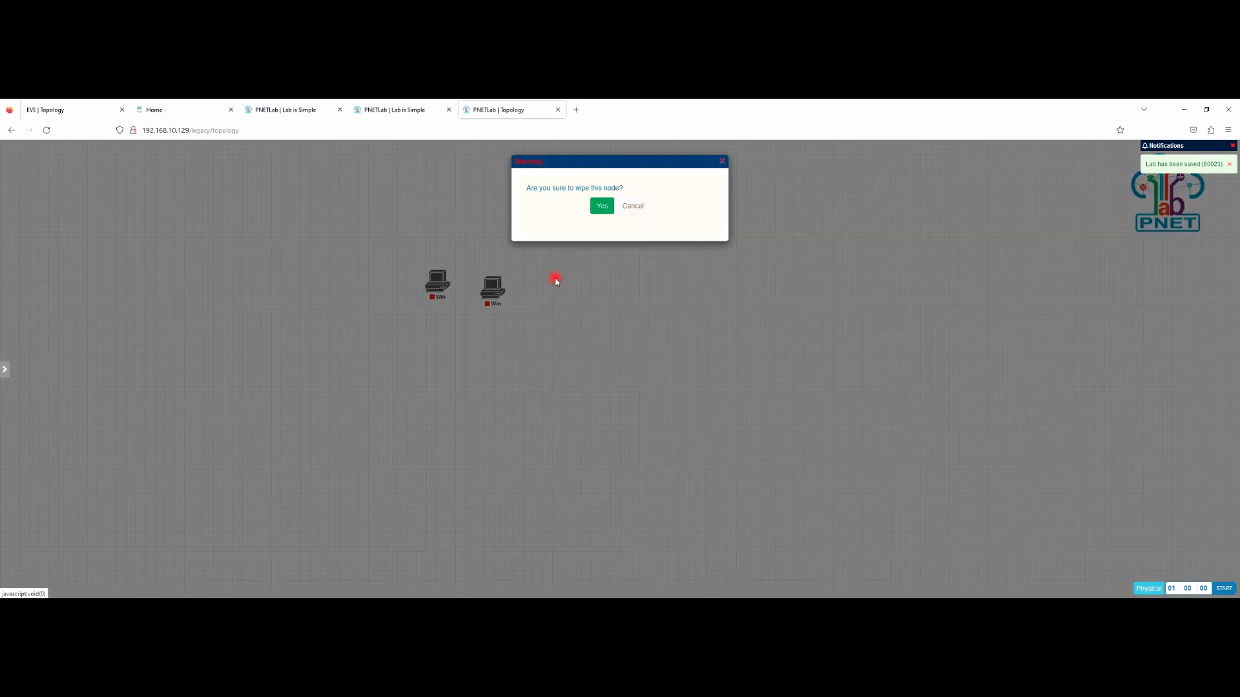
{"action": "left_click", "coordinate": [601, 204]}
{"action": "right_click", "coordinate": [491, 287]}
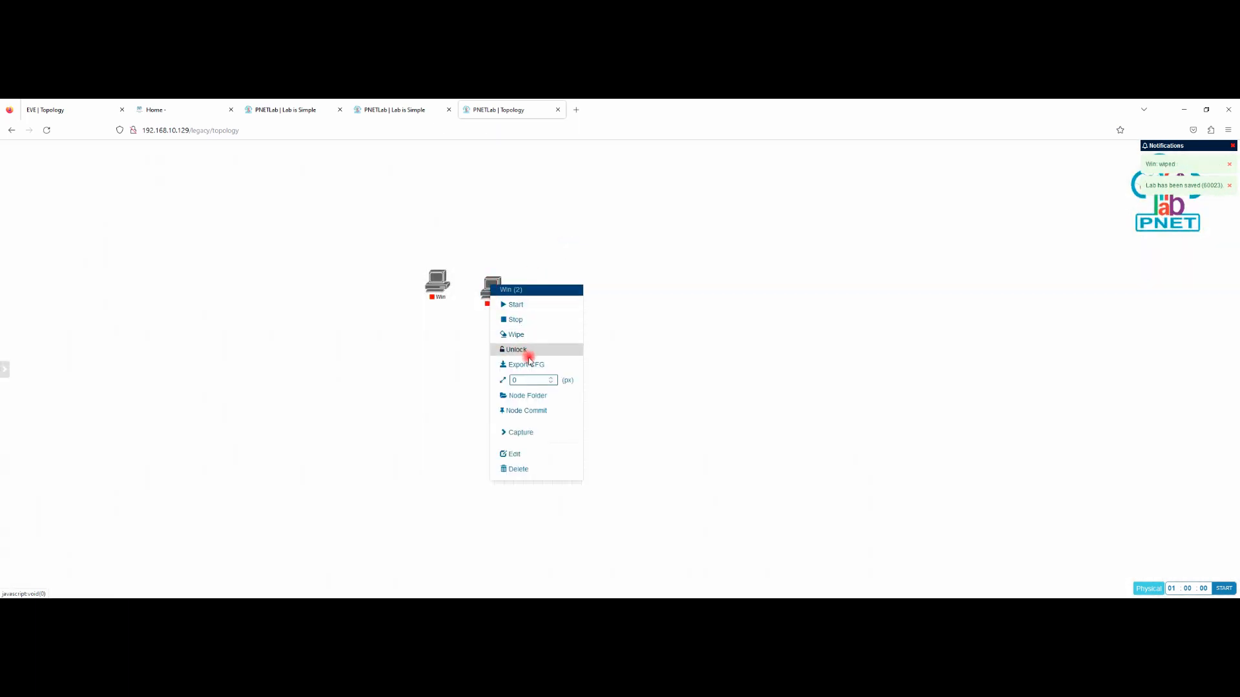
{"action": "left_click", "coordinate": [522, 364]}
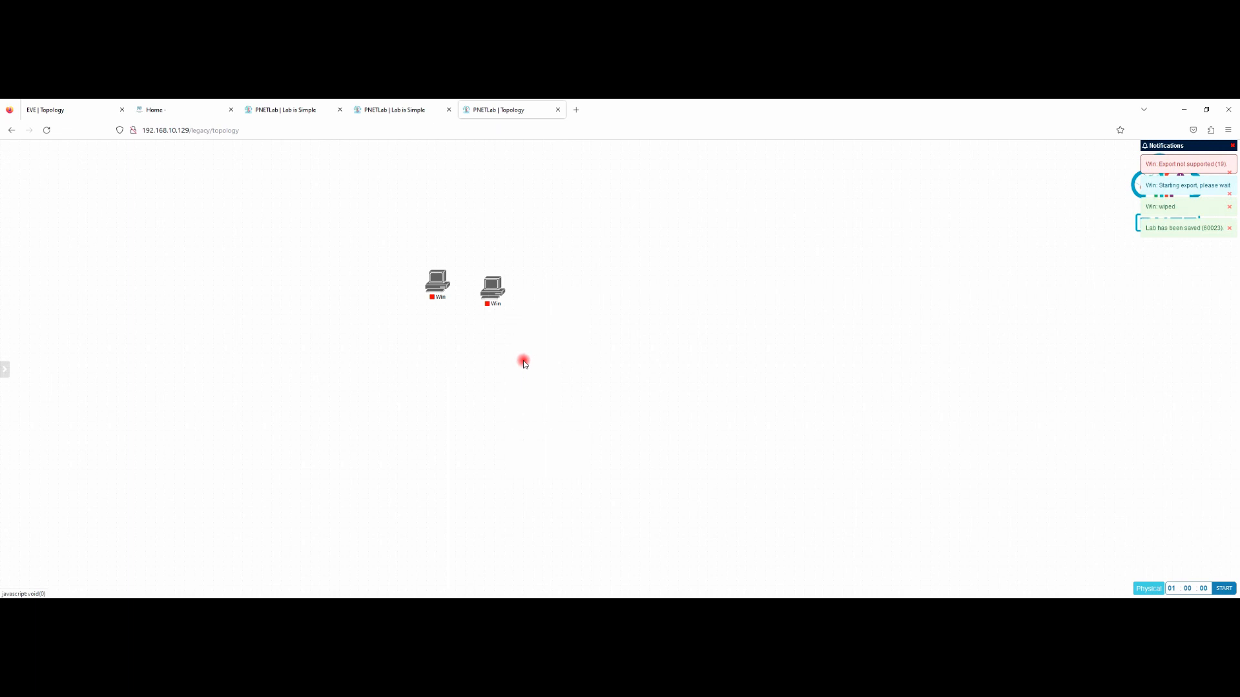
{"action": "left_click_drag", "start_coordinate": [494, 288], "coordinate": [635, 271]}
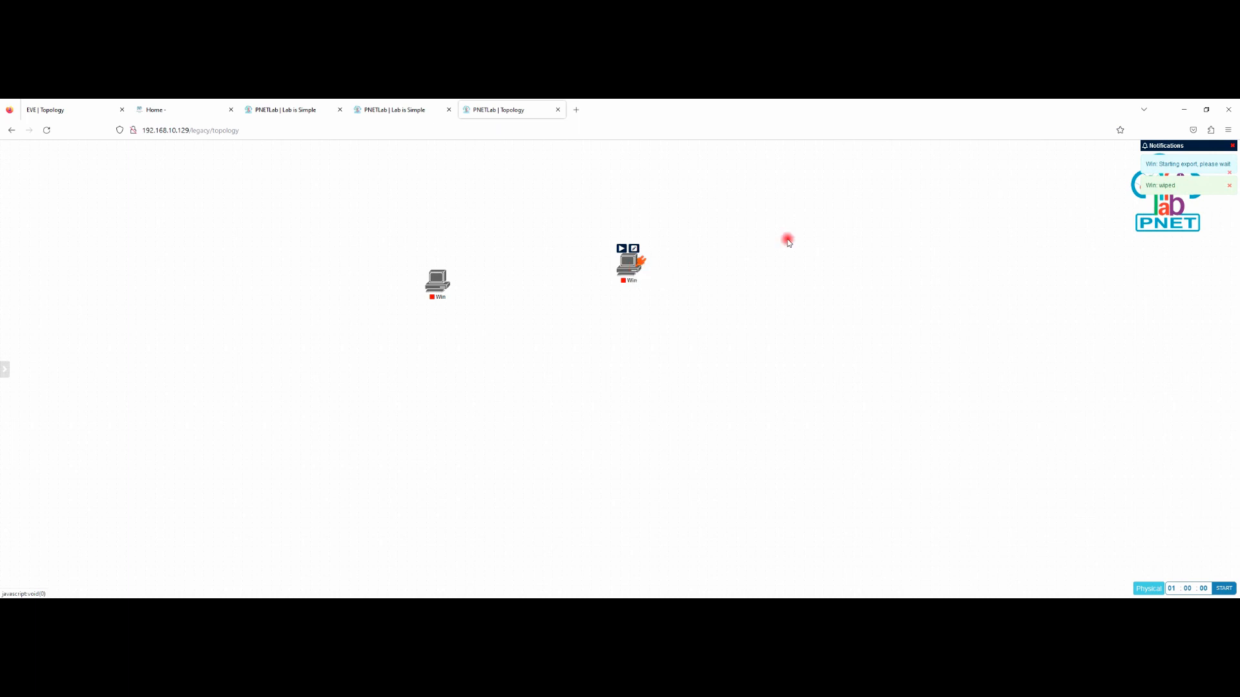
{"action": "left_click_drag", "start_coordinate": [1156, 164], "coordinate": [1203, 164]}
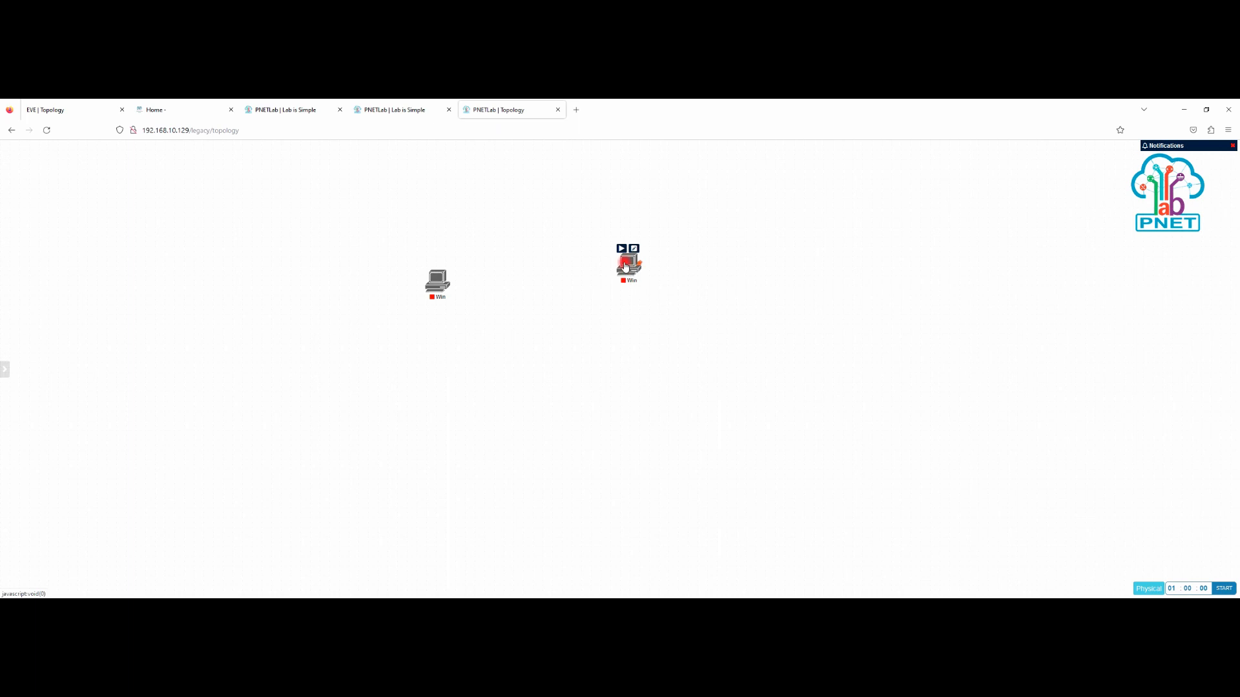
Step: Retry Export CFG on Win (2), then drag it back beside the first Win node
{"action": "right_click", "coordinate": [627, 268]}
{"action": "left_click", "coordinate": [663, 344]}
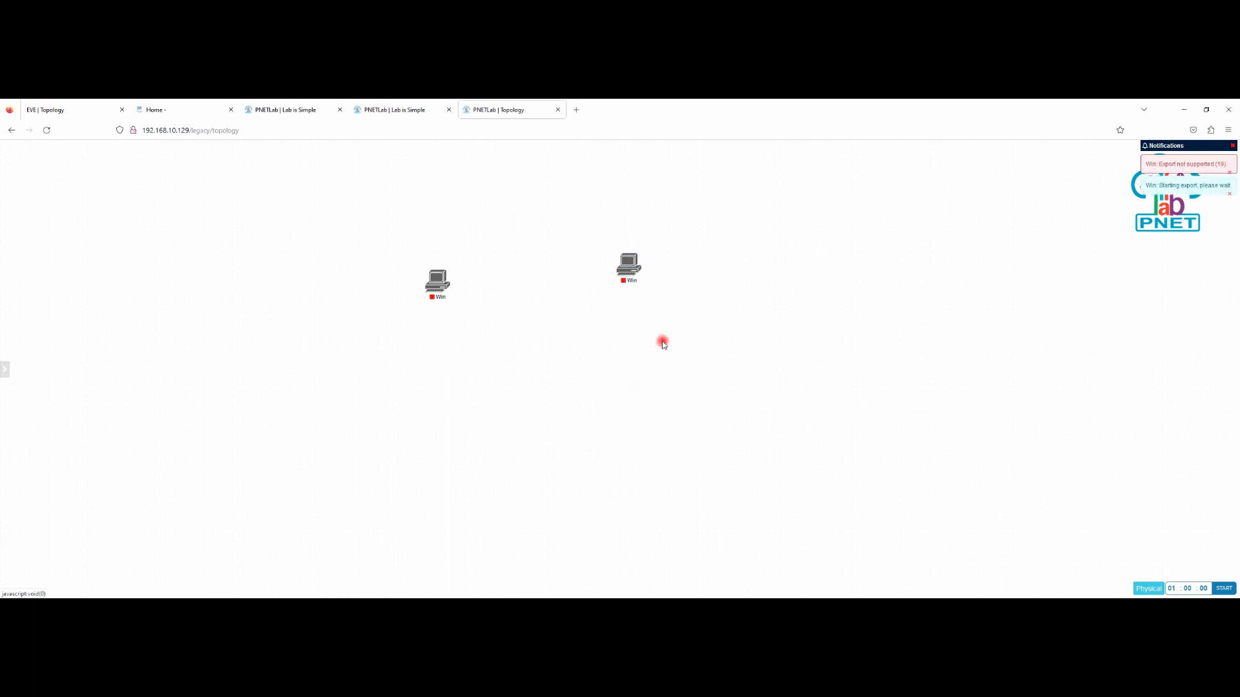
{"action": "mouse_move", "coordinate": [630, 266]}
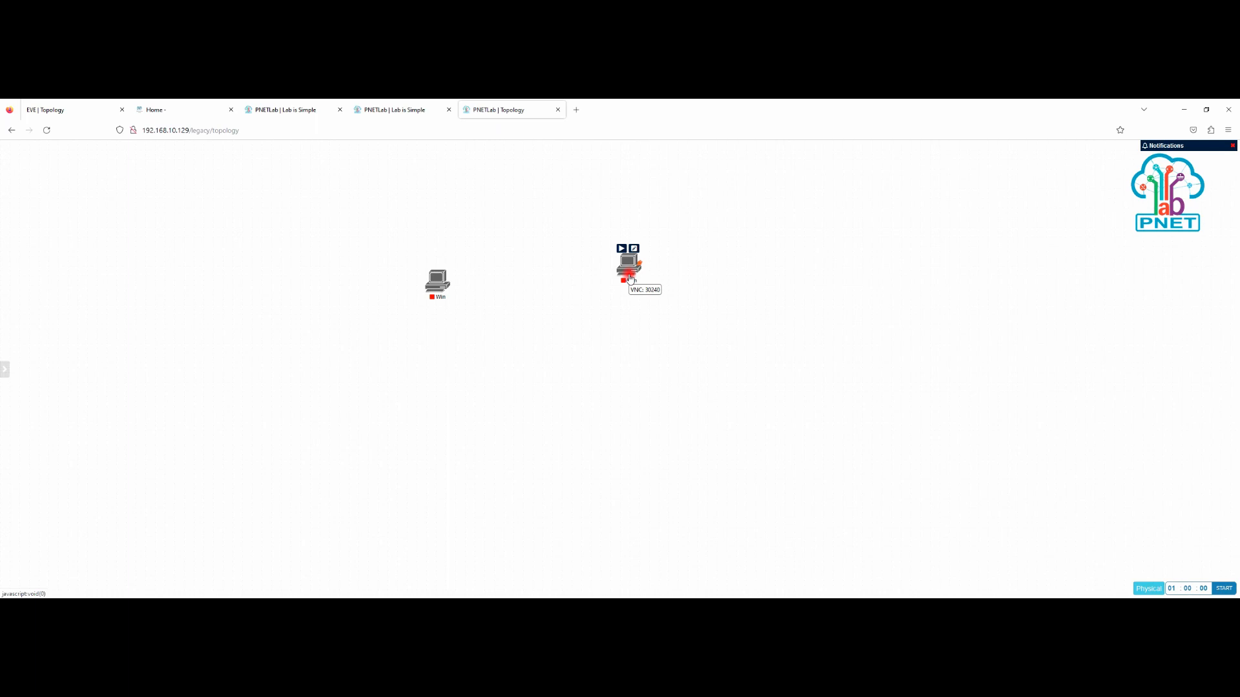
{"action": "mouse_move", "coordinate": [6, 348]}
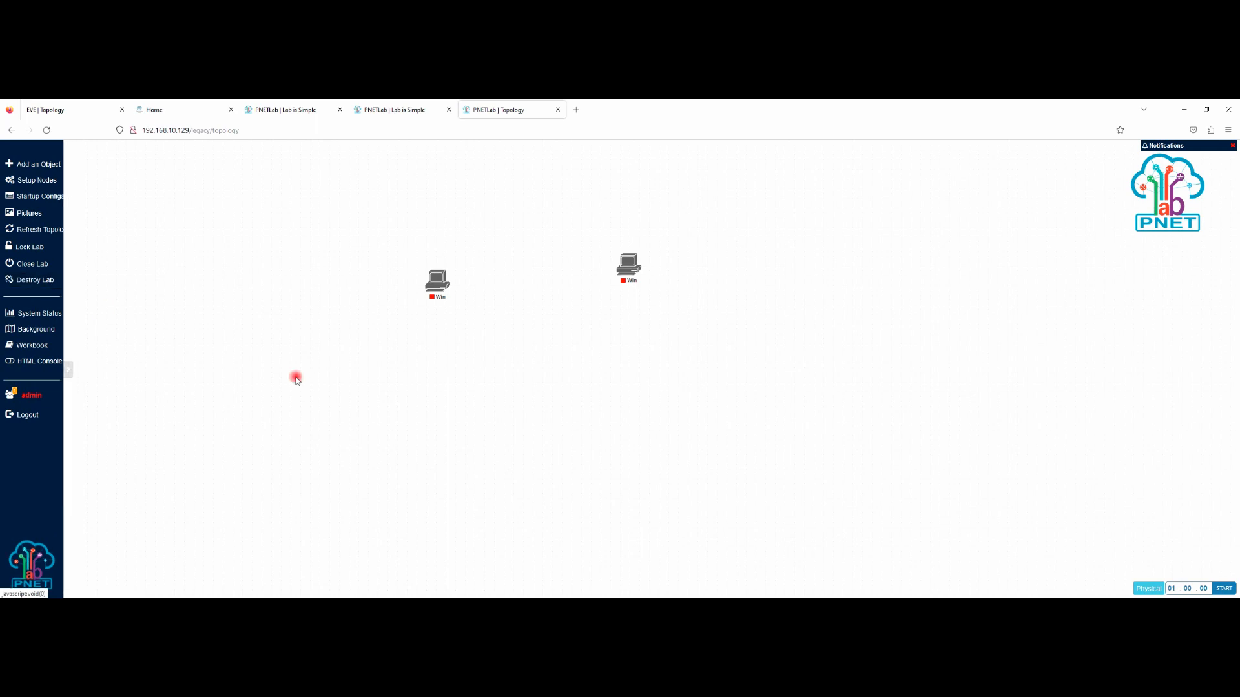
{"action": "left_click_drag", "start_coordinate": [626, 273], "coordinate": [489, 292]}
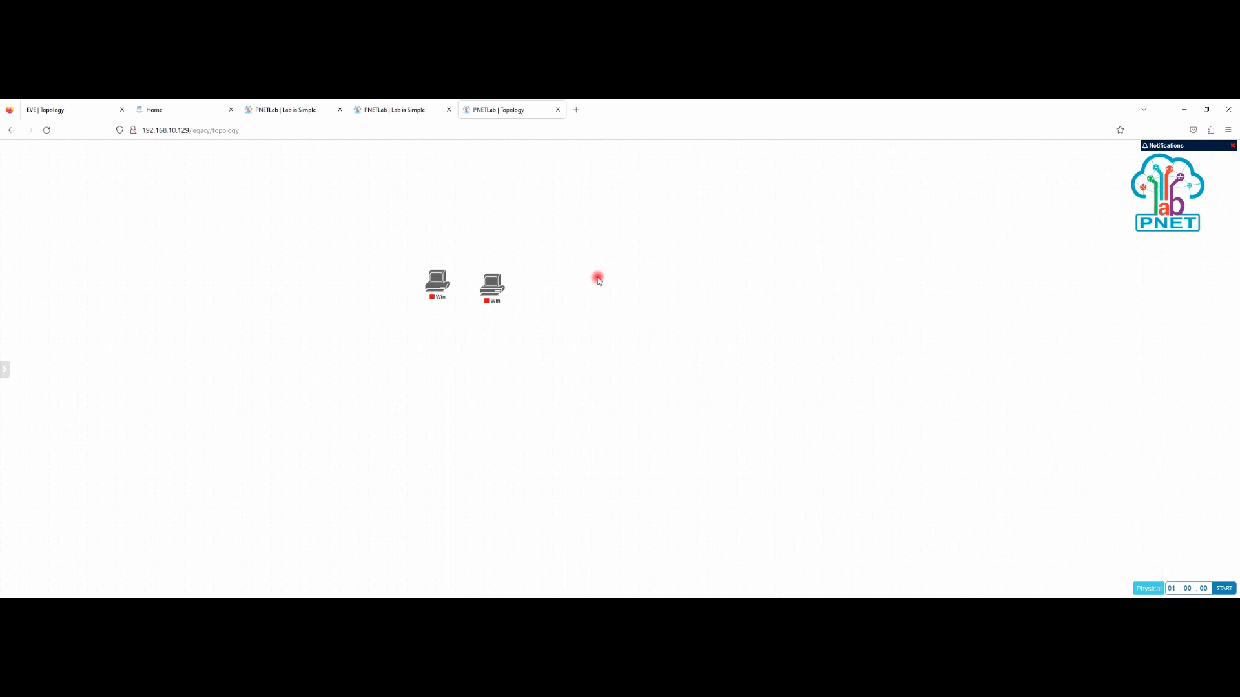
{"action": "left_click_drag", "start_coordinate": [488, 291], "coordinate": [503, 289]}
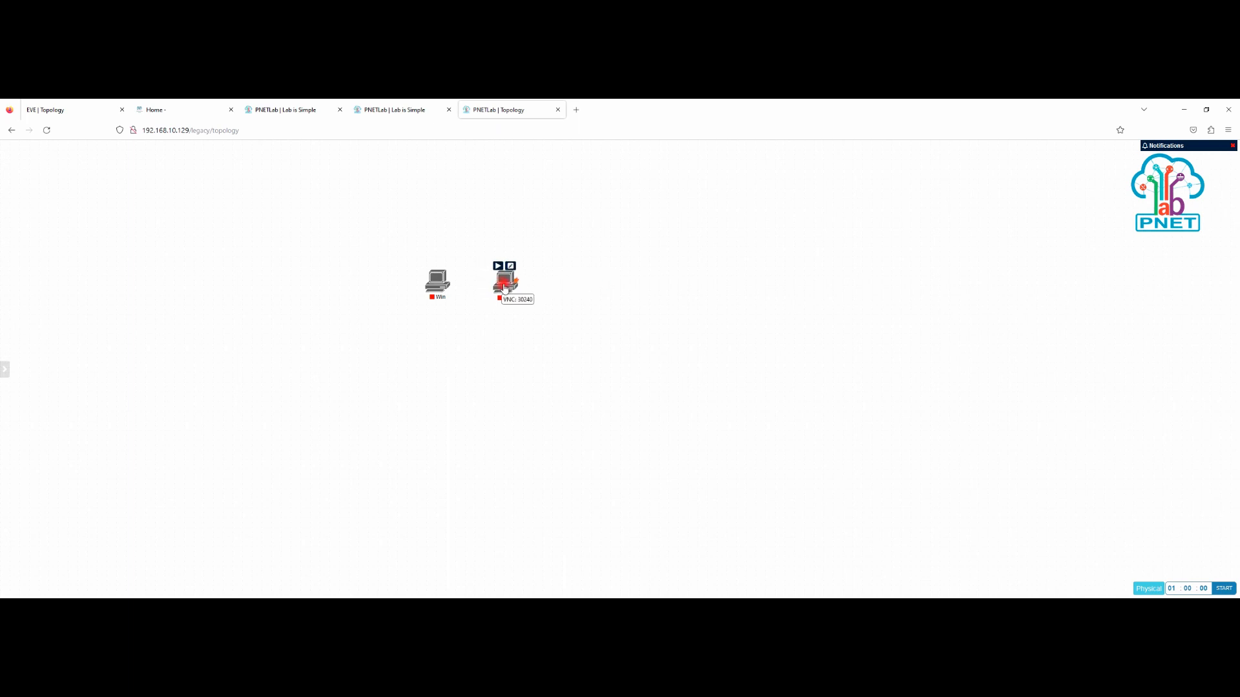
Step: Run Export CFG on Win (2) once more and nudge it left and up against the first Win
{"action": "right_click", "coordinate": [501, 282]}
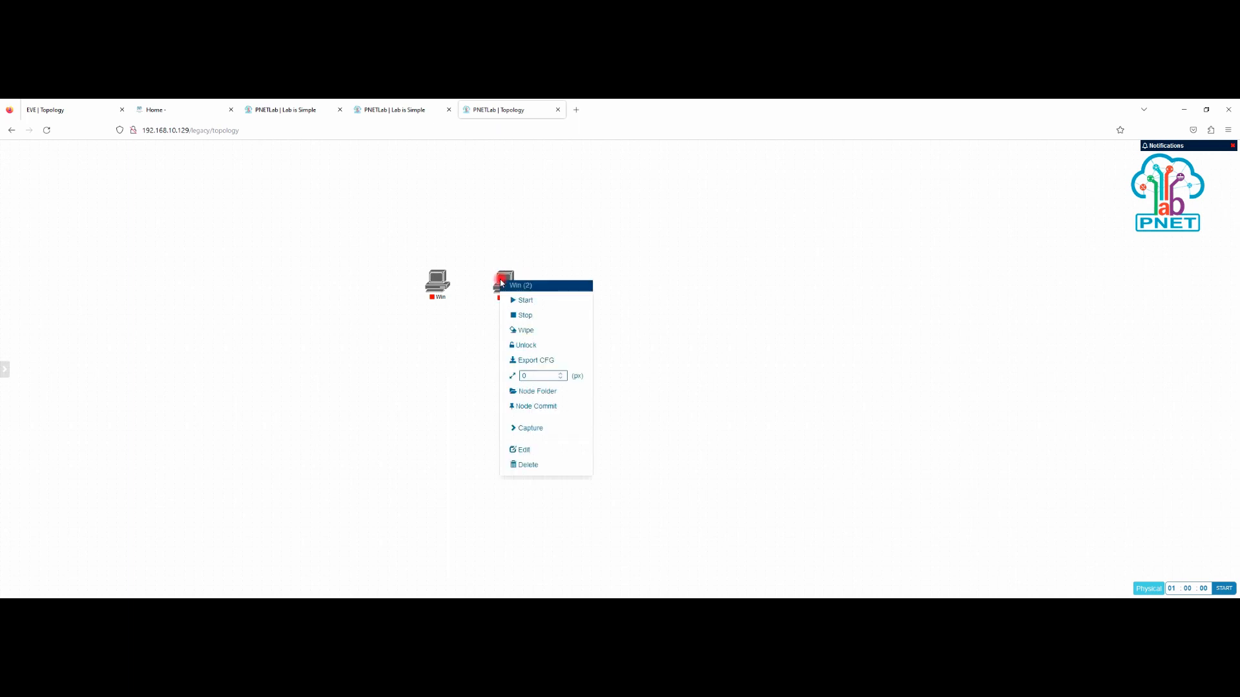
{"action": "left_click", "coordinate": [550, 361]}
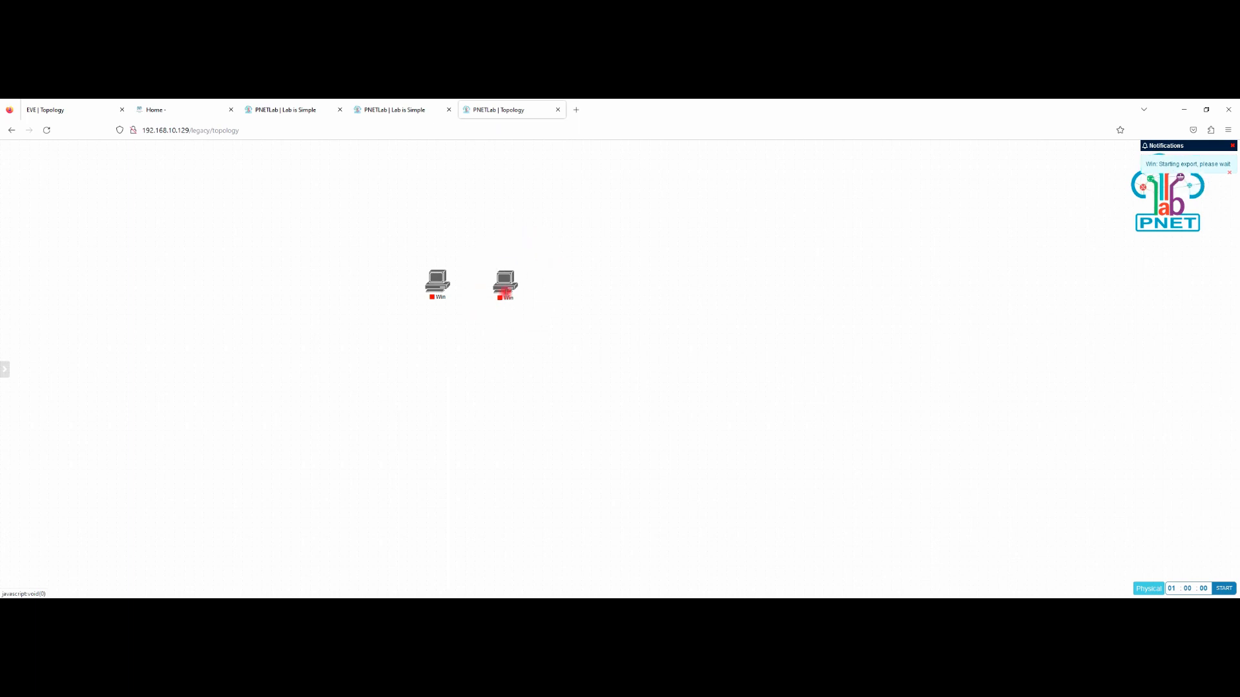
{"action": "left_click_drag", "start_coordinate": [505, 291], "coordinate": [471, 292]}
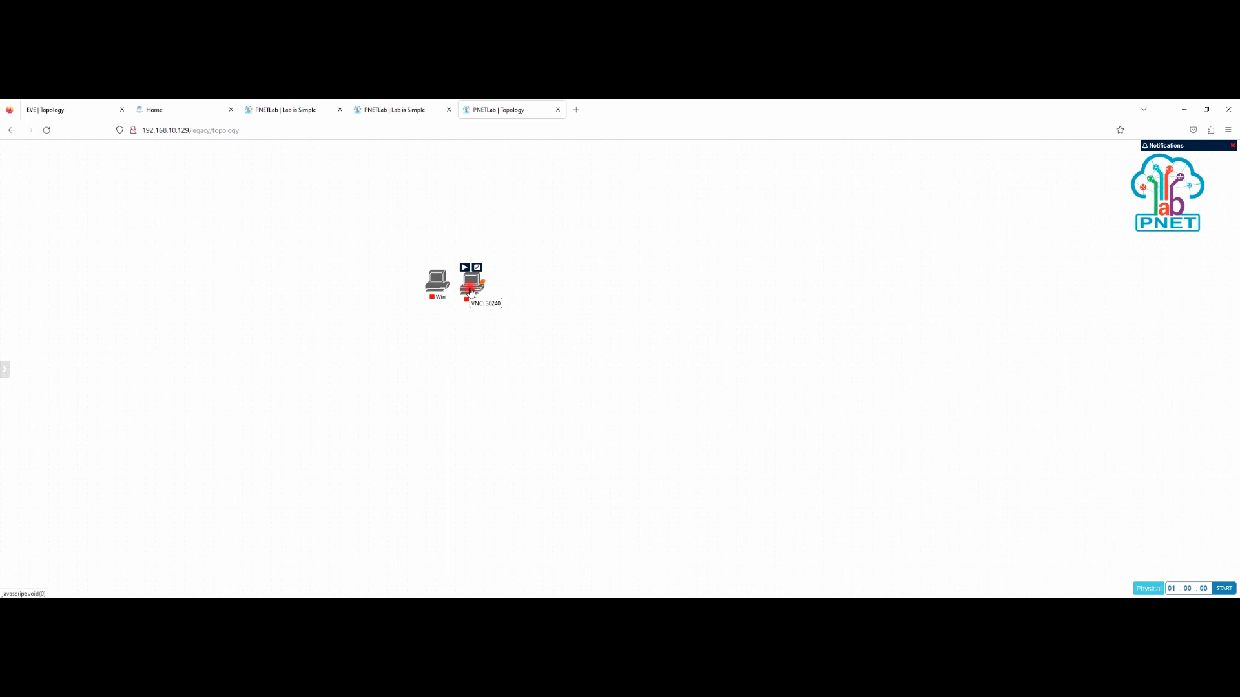
{"action": "left_click_drag", "start_coordinate": [472, 294], "coordinate": [474, 288]}
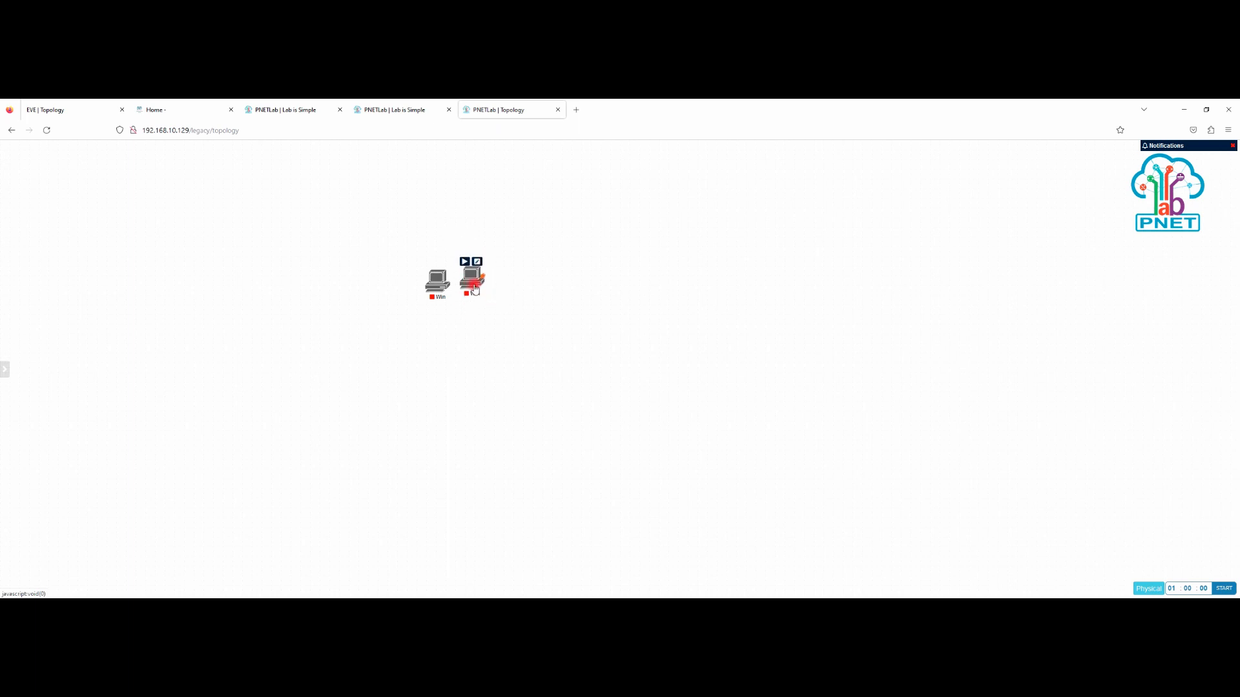
Step: On the EVE-NG website, open Documentation and browse the How to create images guides for MS Windows Server
{"action": "left_click", "coordinate": [85, 113]}
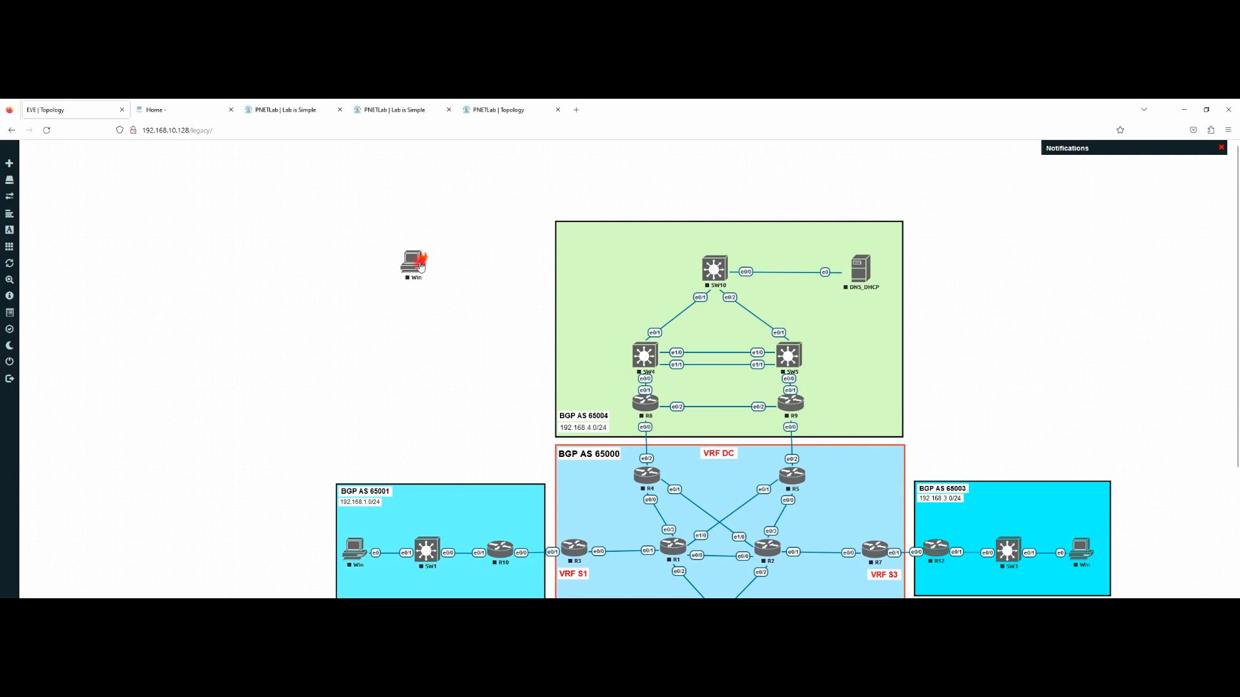
{"action": "left_click", "coordinate": [183, 112]}
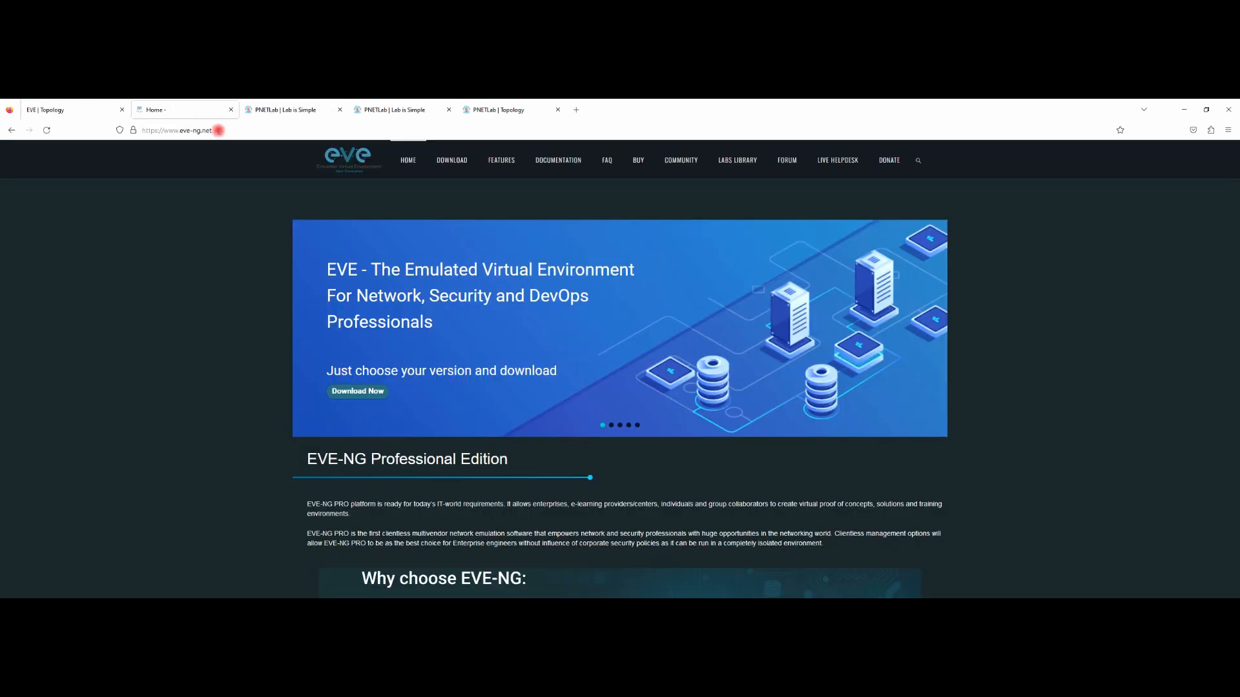
{"action": "left_click", "coordinate": [565, 165]}
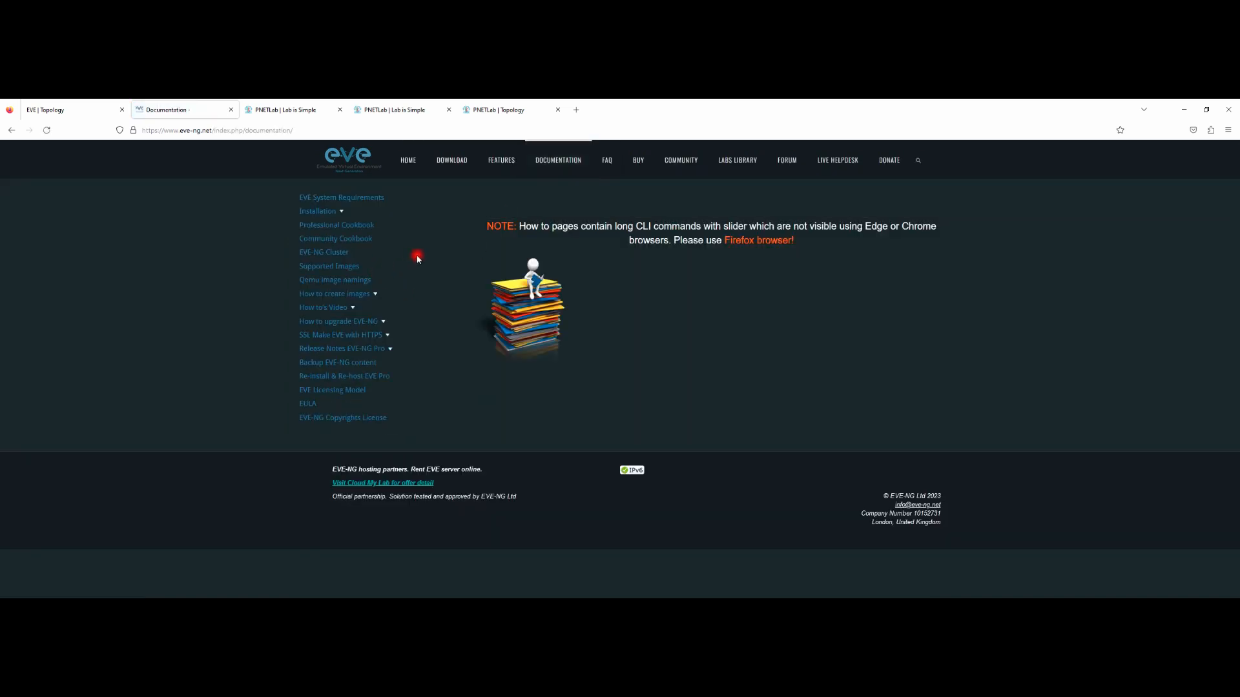
{"action": "left_click", "coordinate": [377, 296]}
{"action": "scroll", "coordinate": [360, 401], "scroll_direction": "down", "scroll_amount": 5}
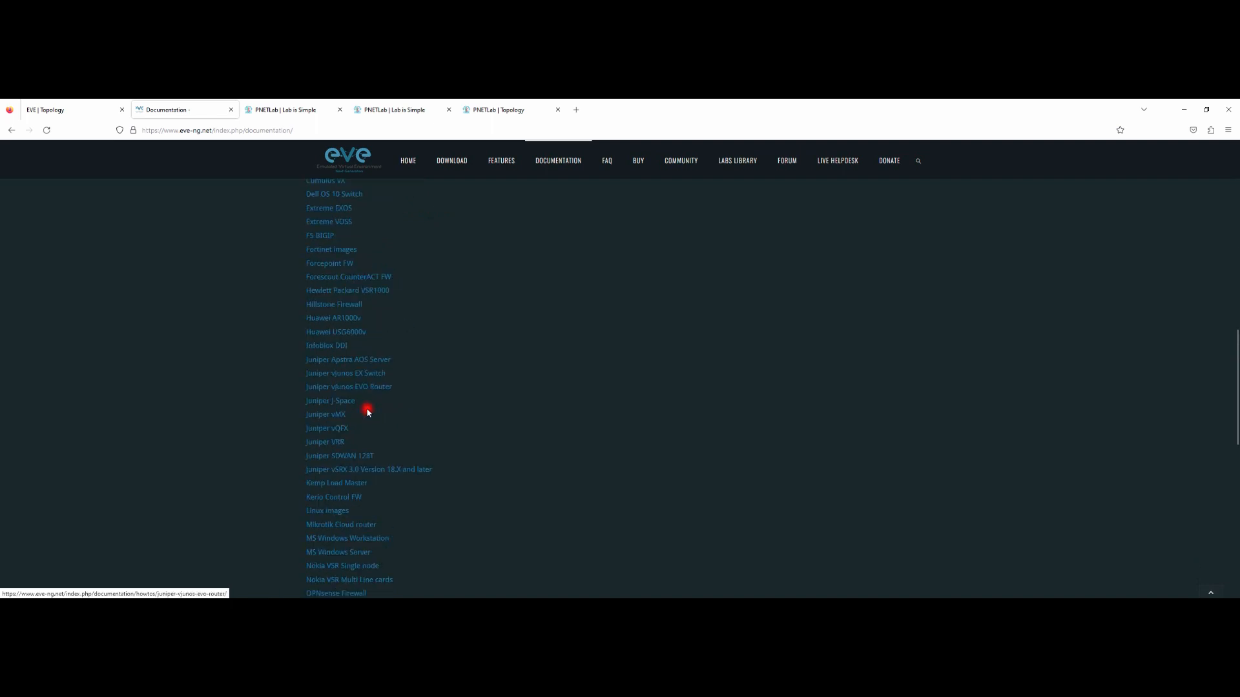
{"action": "scroll", "coordinate": [367, 412], "scroll_direction": "down", "scroll_amount": 6}
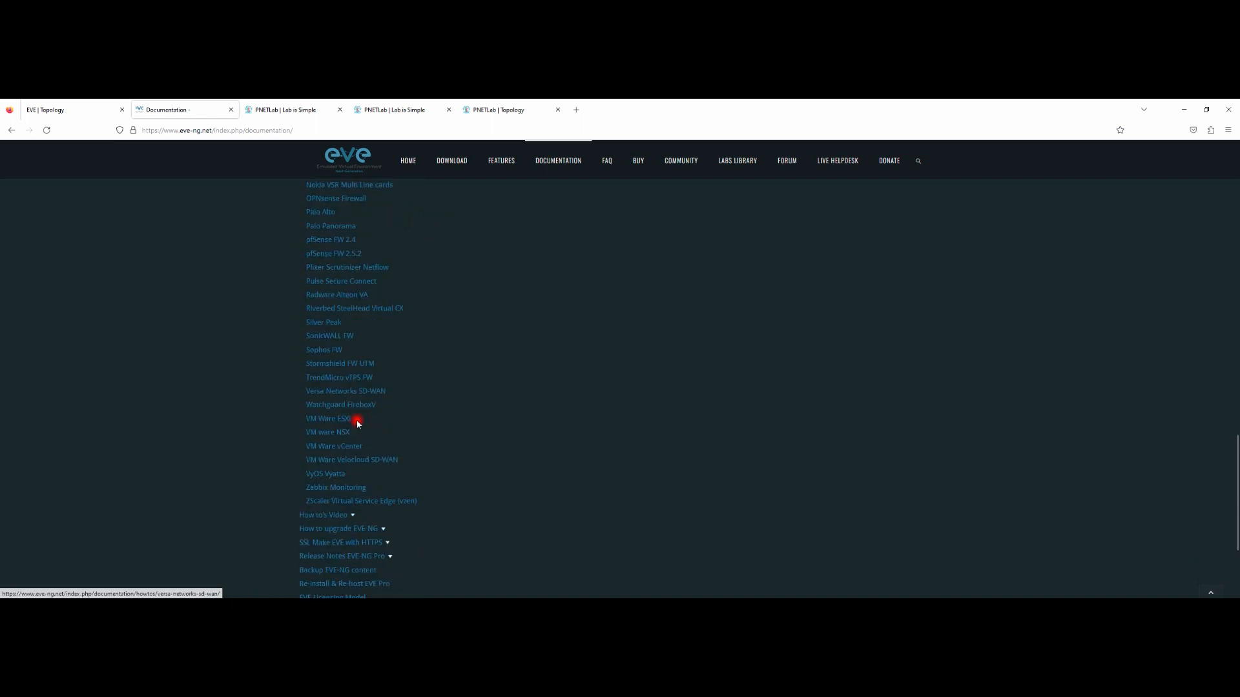
{"action": "scroll", "coordinate": [362, 419], "scroll_direction": "down", "scroll_amount": 2}
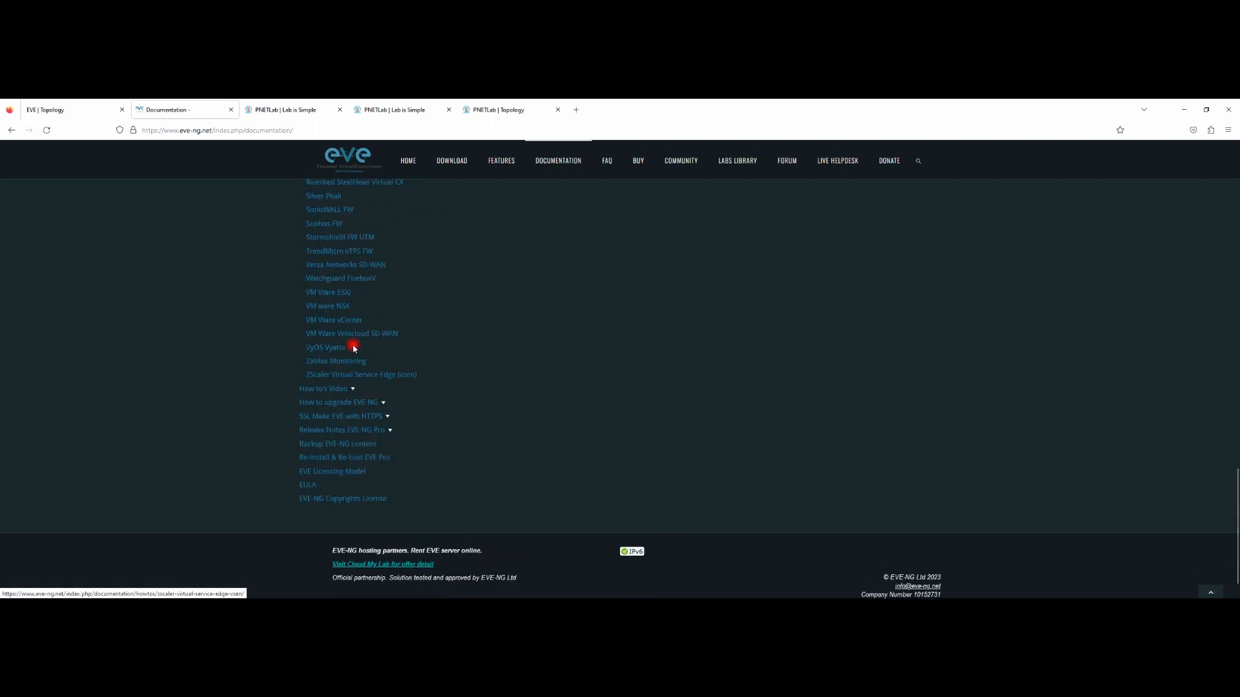
{"action": "scroll", "coordinate": [391, 304], "scroll_direction": "up", "scroll_amount": 6}
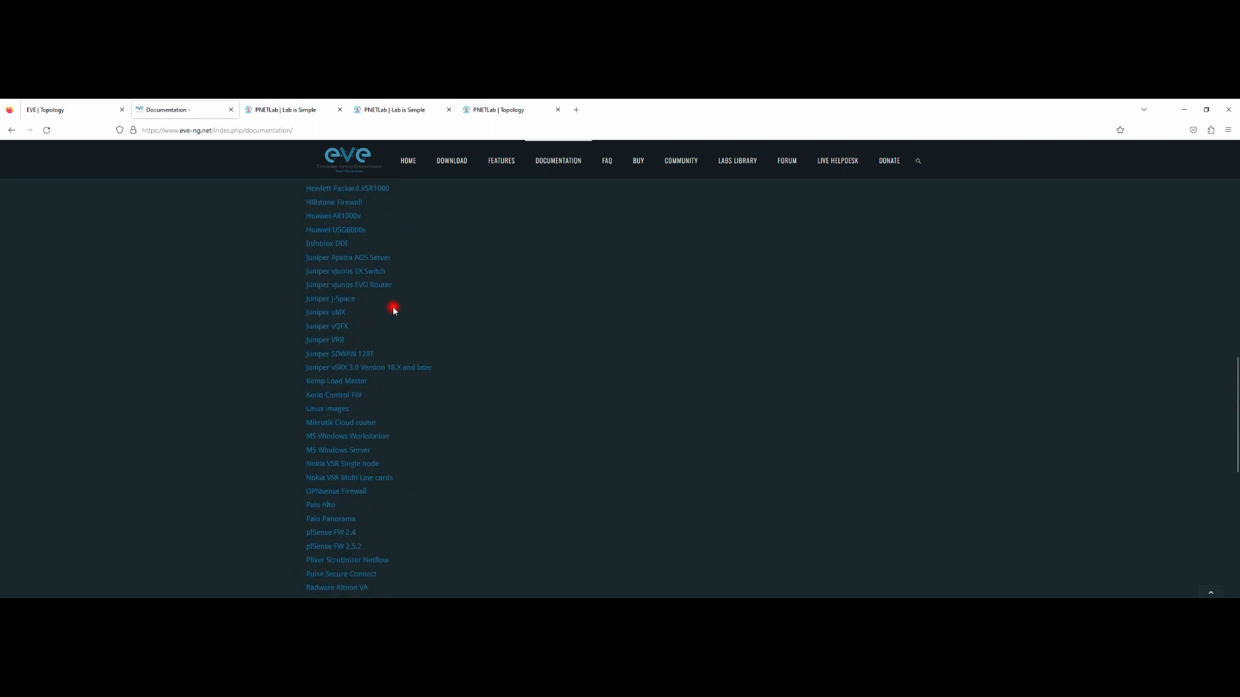
{"action": "scroll", "coordinate": [376, 296], "scroll_direction": "up", "scroll_amount": 2}
{"action": "scroll", "coordinate": [381, 323], "scroll_direction": "down", "scroll_amount": 2}
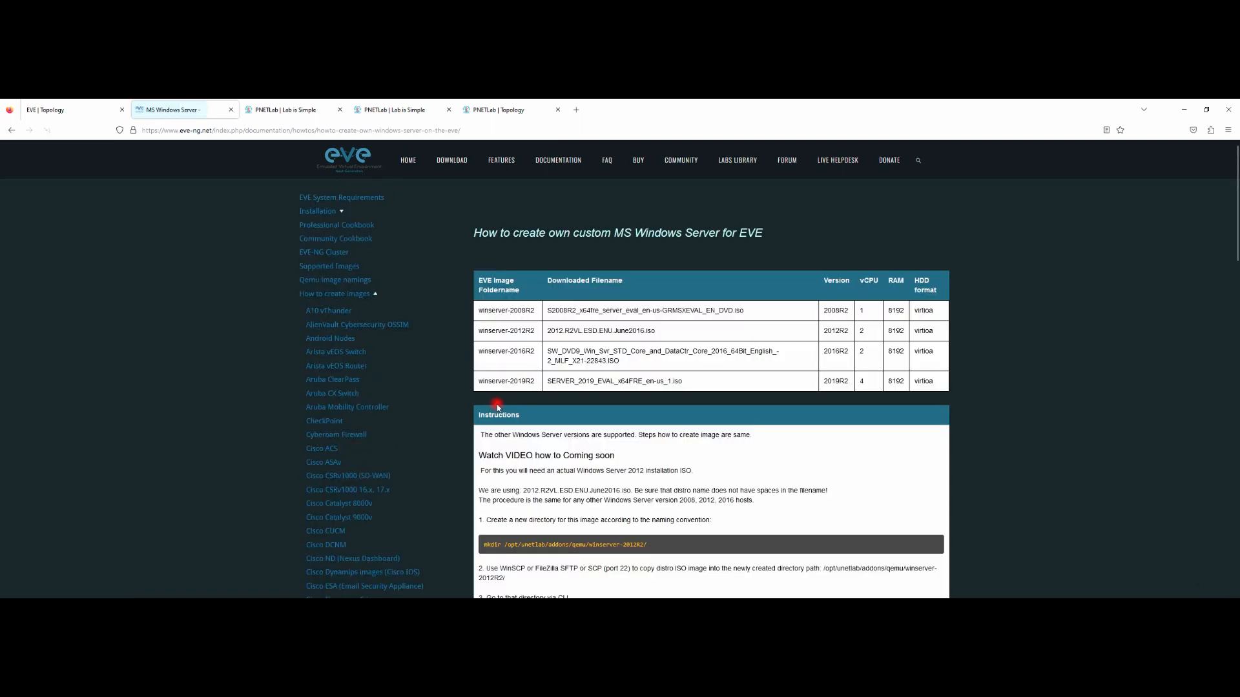
Step: Read steps 13–16, highlighting the IMPORTANT note on qemu-img commit virtioa.qcow2
{"action": "left_click_drag", "start_coordinate": [554, 310], "coordinate": [639, 313]}
{"action": "scroll", "coordinate": [638, 326], "scroll_direction": "down", "scroll_amount": 3}
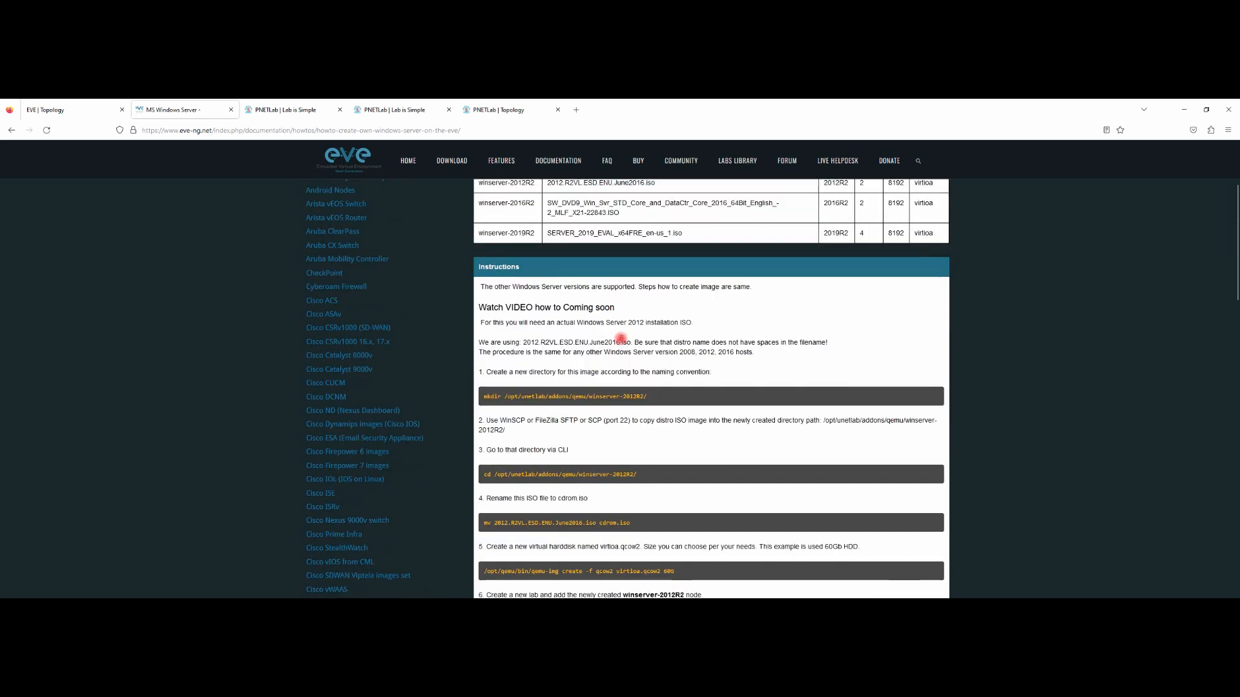
{"action": "left_click_drag", "start_coordinate": [644, 397], "coordinate": [574, 398]}
{"action": "scroll", "coordinate": [575, 399], "scroll_direction": "down", "scroll_amount": 15}
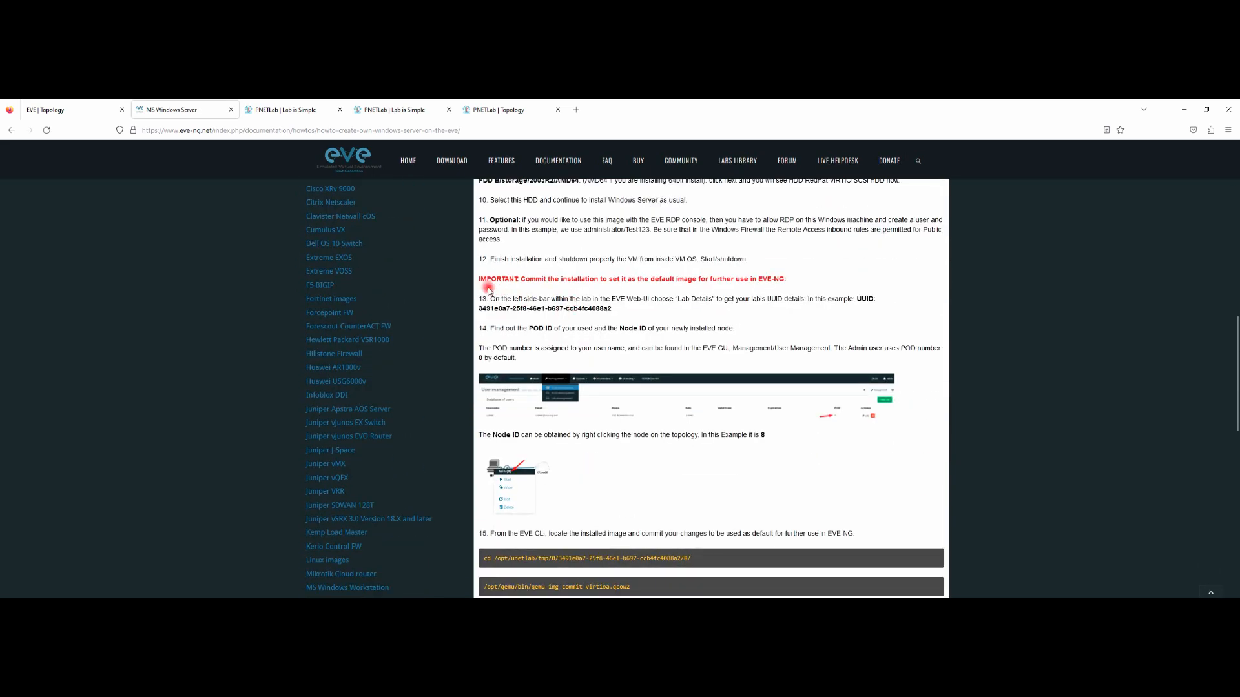
{"action": "left_click_drag", "start_coordinate": [523, 278], "coordinate": [678, 280]}
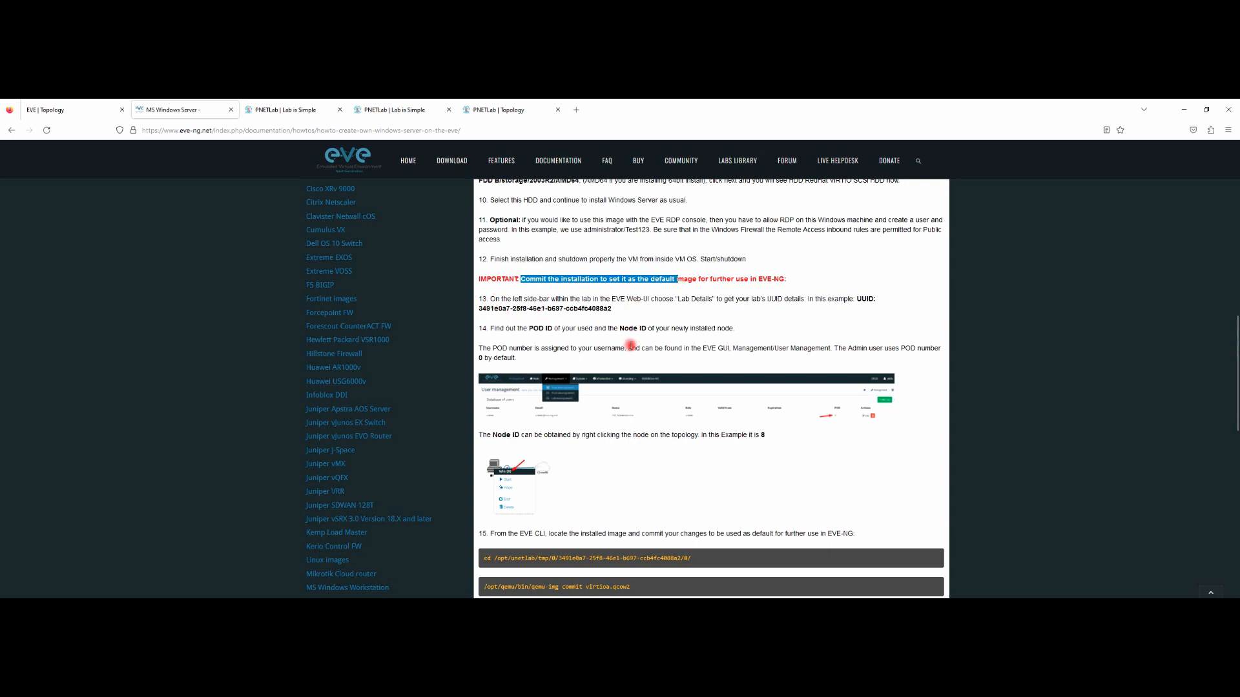
{"action": "scroll", "coordinate": [630, 354], "scroll_direction": "down", "scroll_amount": 3}
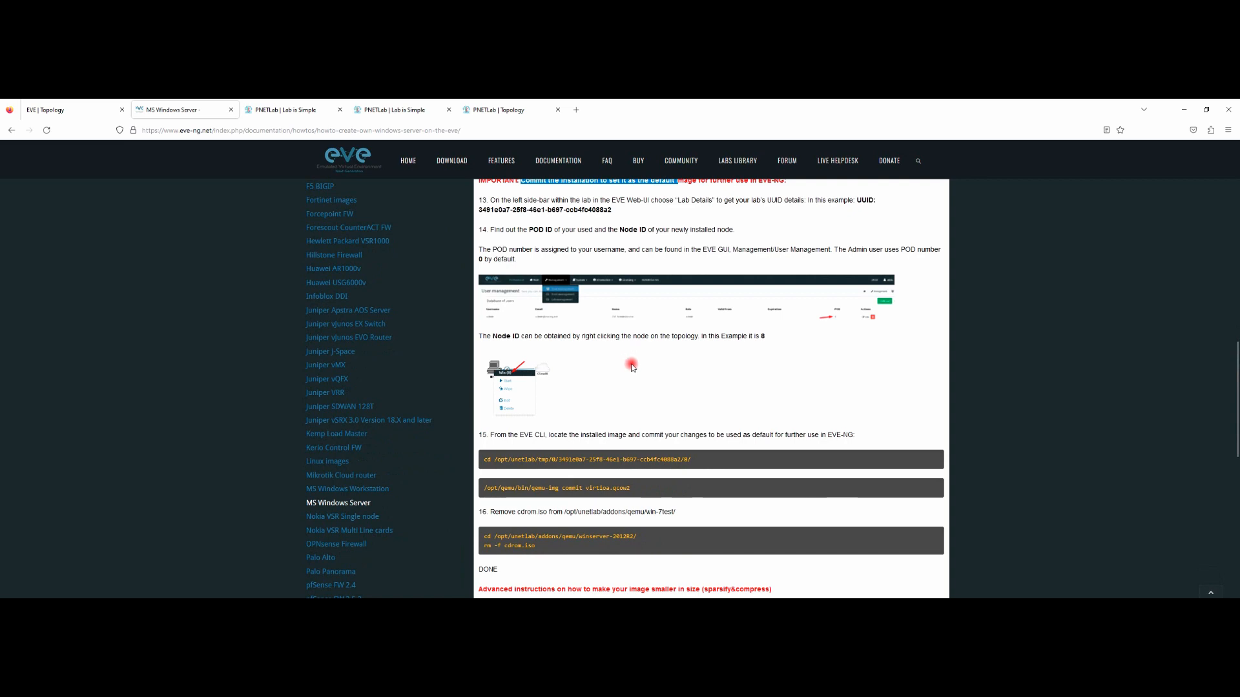
{"action": "scroll", "coordinate": [629, 362], "scroll_direction": "down", "scroll_amount": 3}
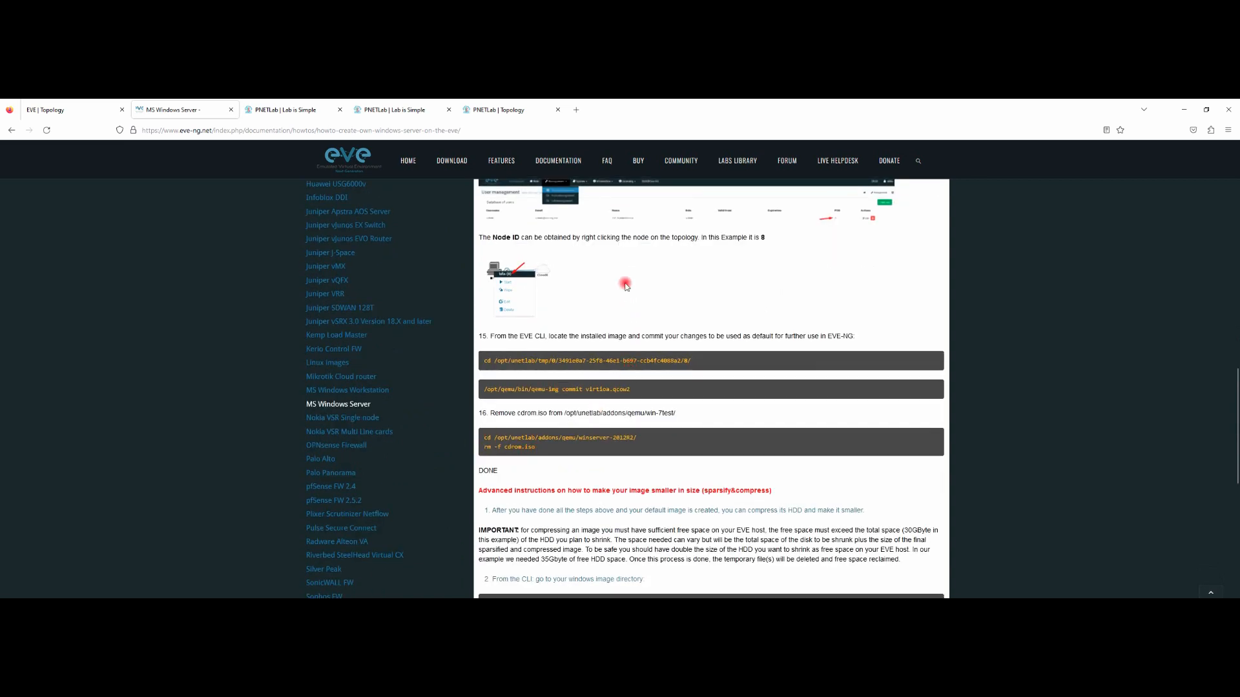
{"action": "scroll", "coordinate": [643, 259], "scroll_direction": "up", "scroll_amount": 3}
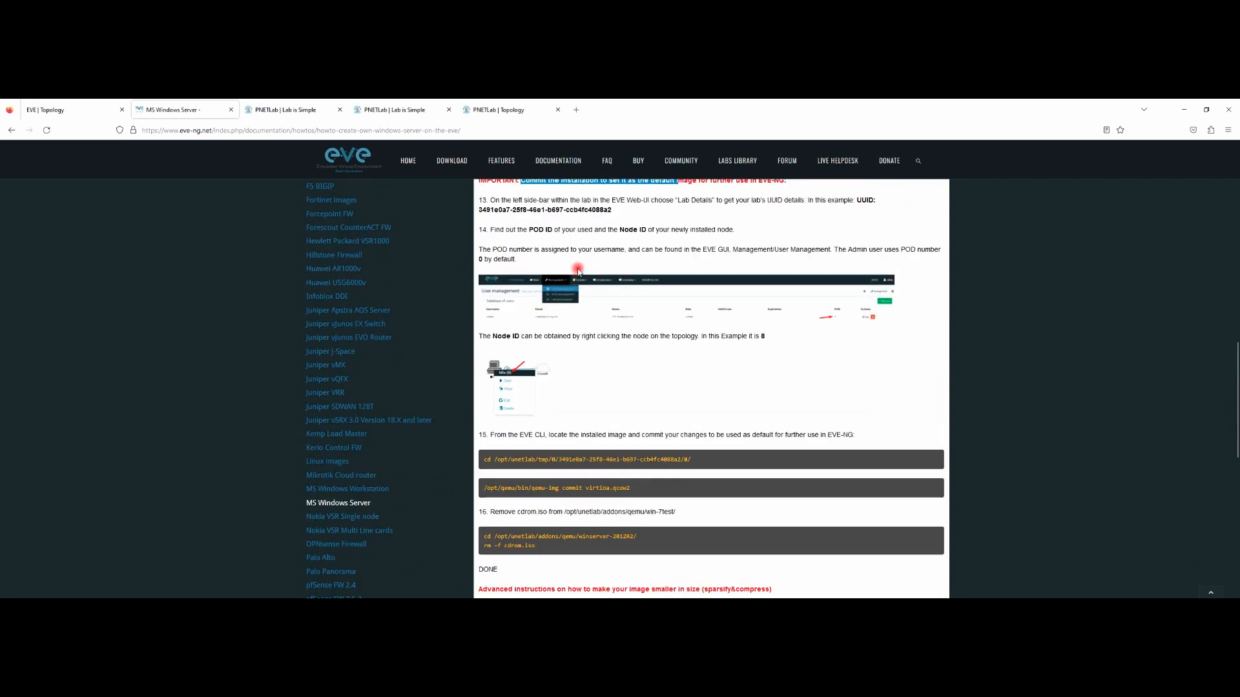
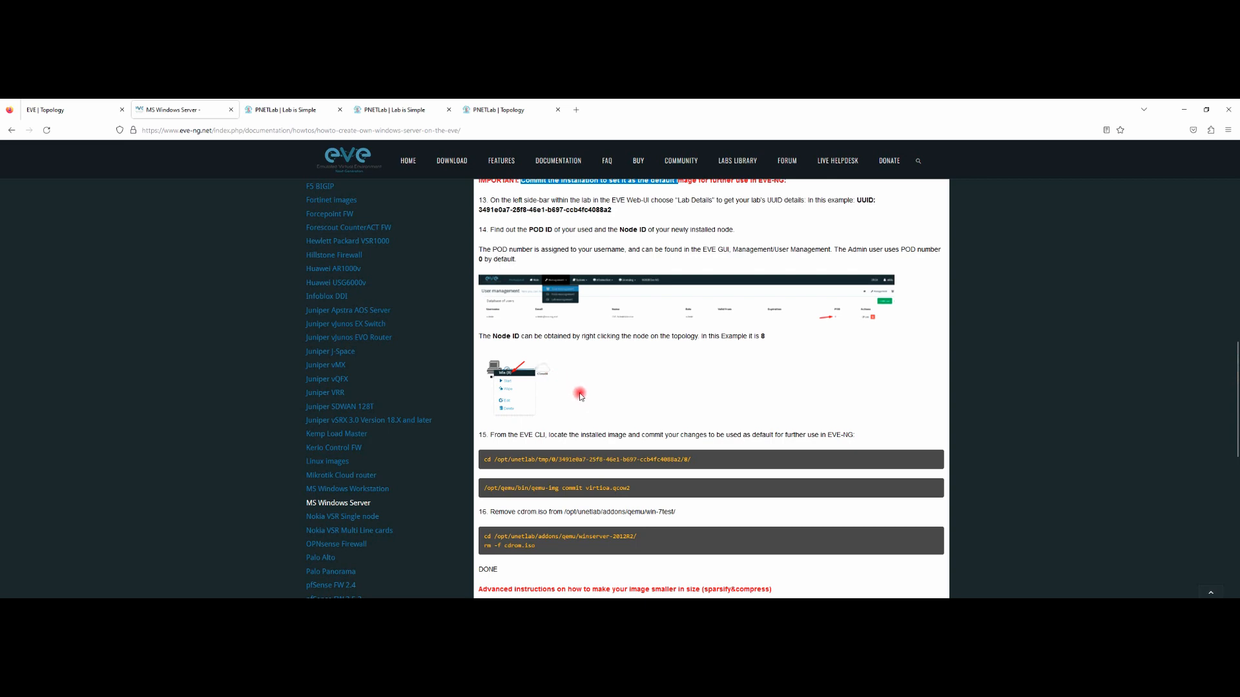
Step: Minimize the browser and bring the PNETLab SSH terminal in PuTTY to the front
{"action": "scroll", "coordinate": [581, 397], "scroll_direction": "down", "scroll_amount": 3}
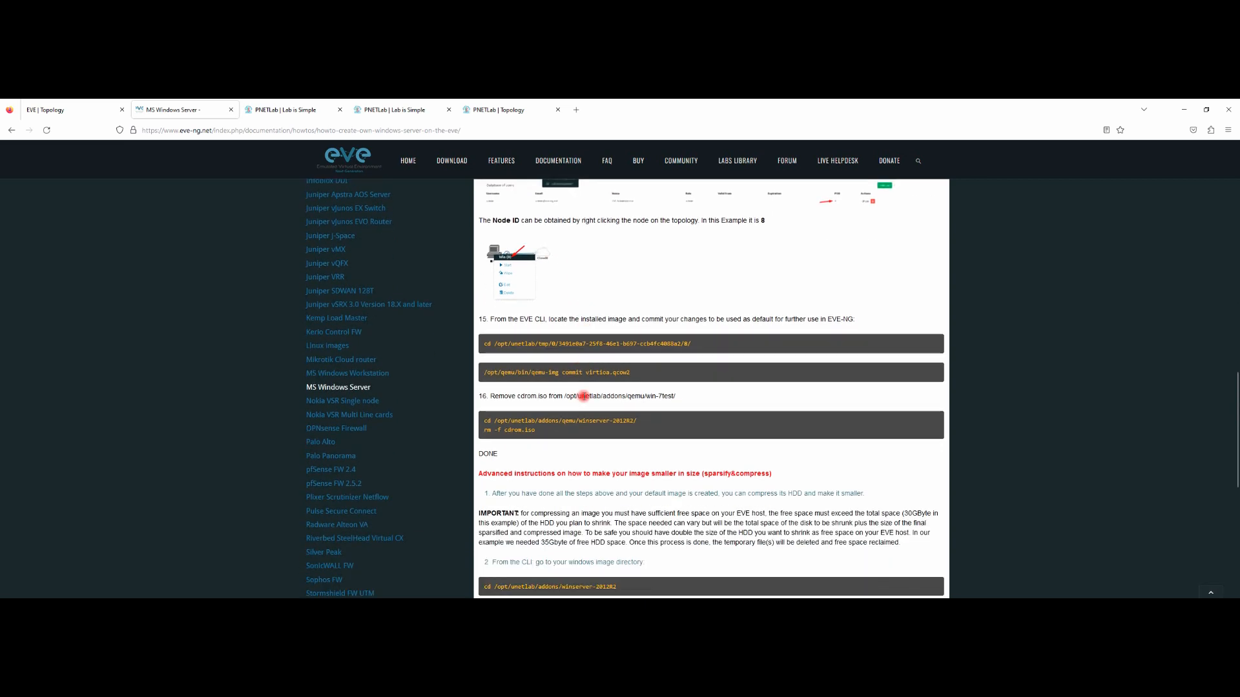
{"action": "scroll", "coordinate": [581, 400], "scroll_direction": "down", "scroll_amount": 2}
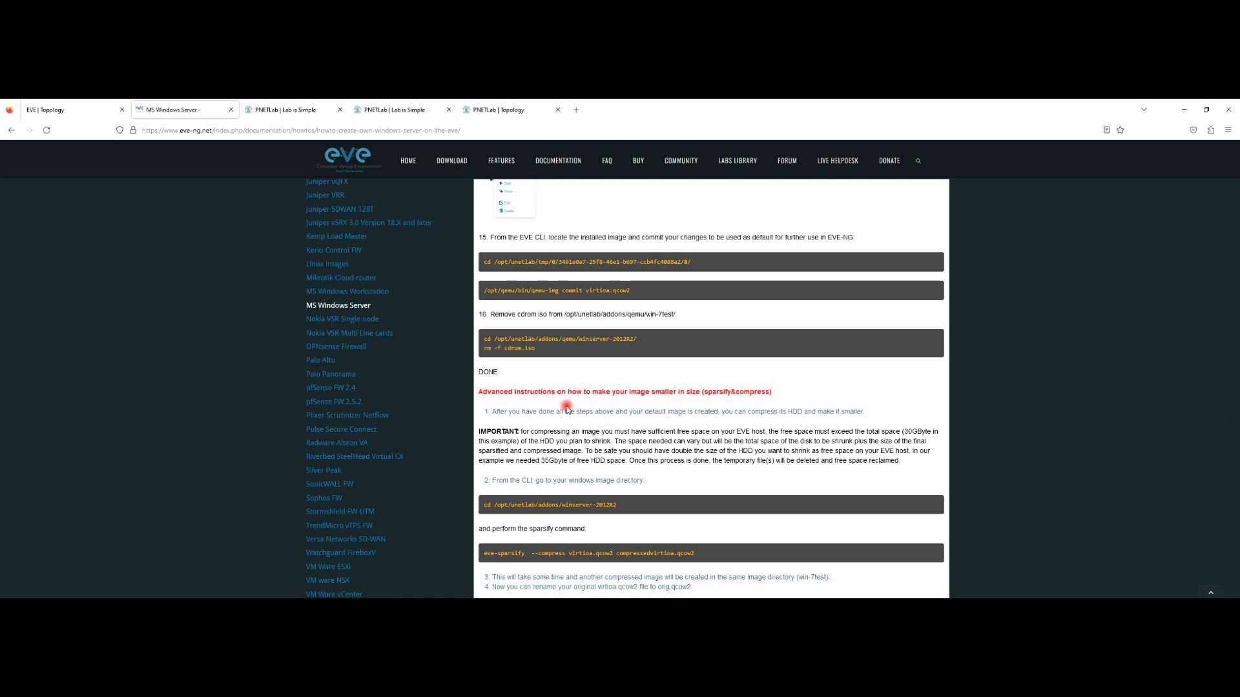
{"action": "scroll", "coordinate": [571, 412], "scroll_direction": "down", "scroll_amount": 7}
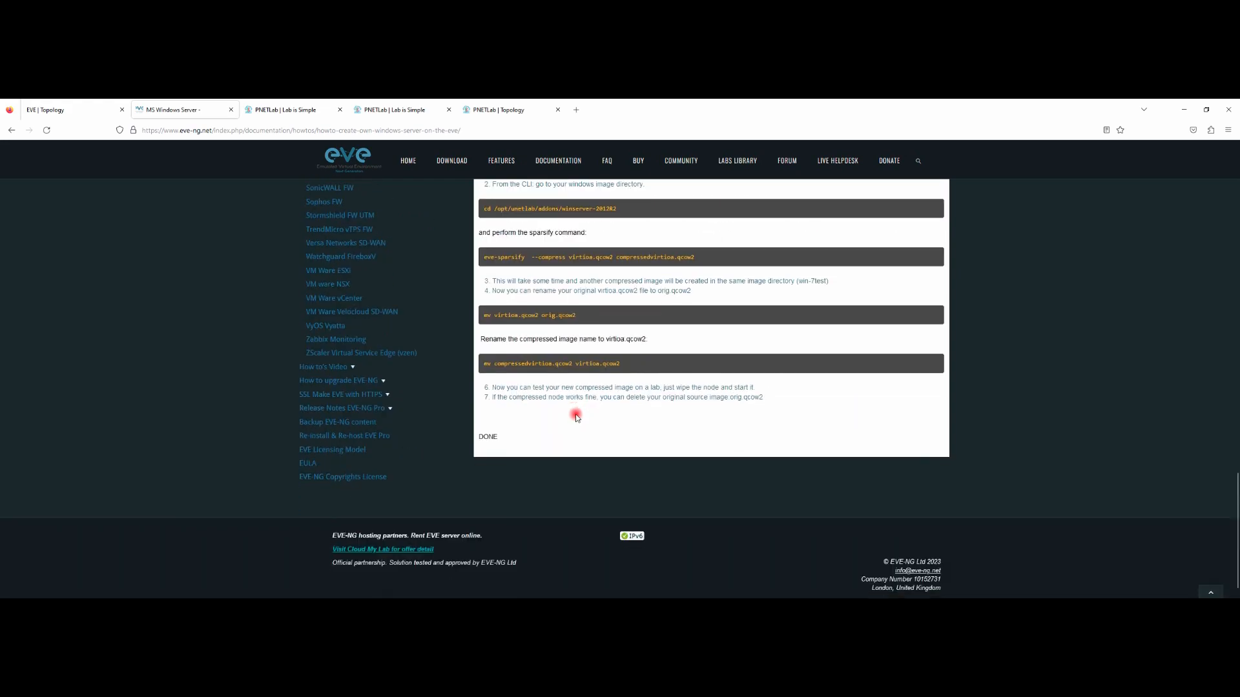
{"action": "scroll", "coordinate": [580, 417], "scroll_direction": "up", "scroll_amount": 6}
{"action": "scroll", "coordinate": [617, 381], "scroll_direction": "up", "scroll_amount": 20}
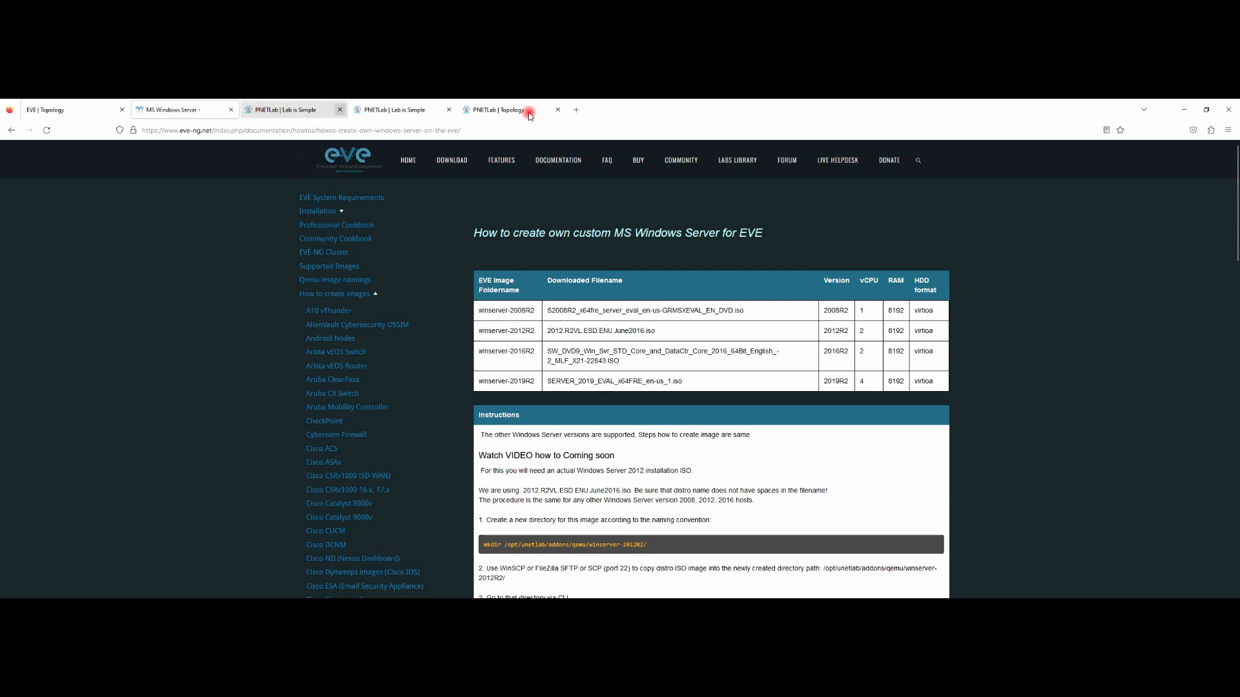
{"action": "left_click", "coordinate": [1184, 109]}
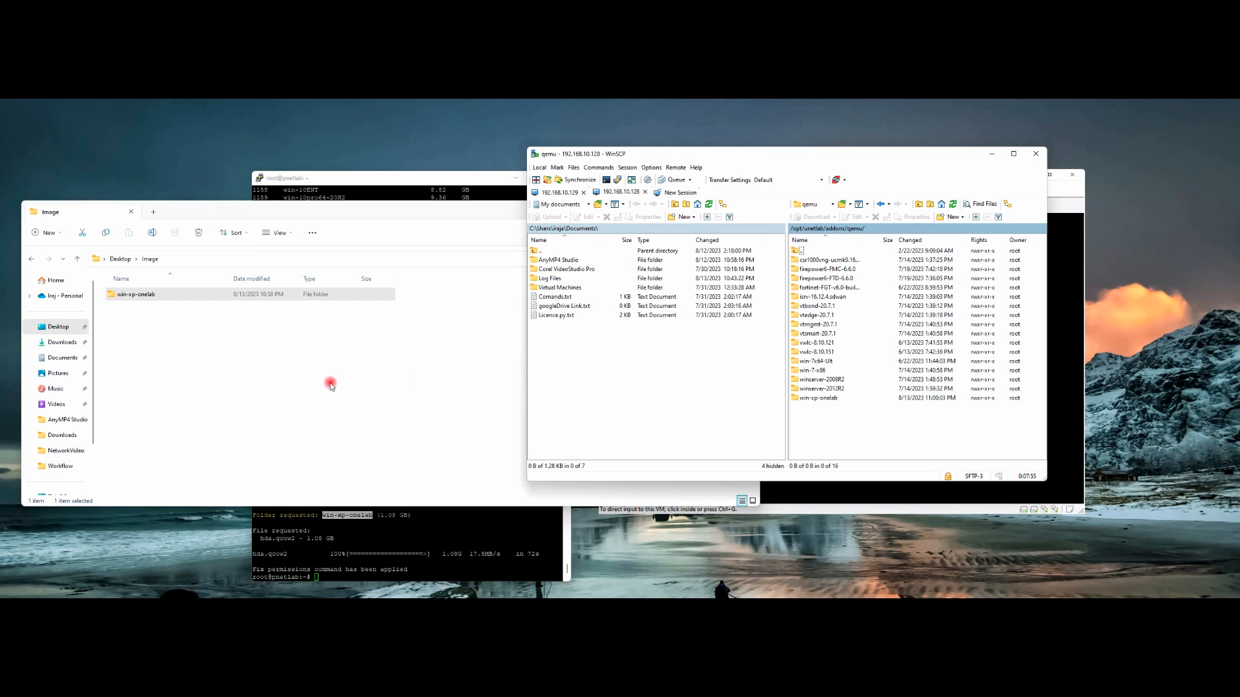
{"action": "left_click", "coordinate": [484, 544]}
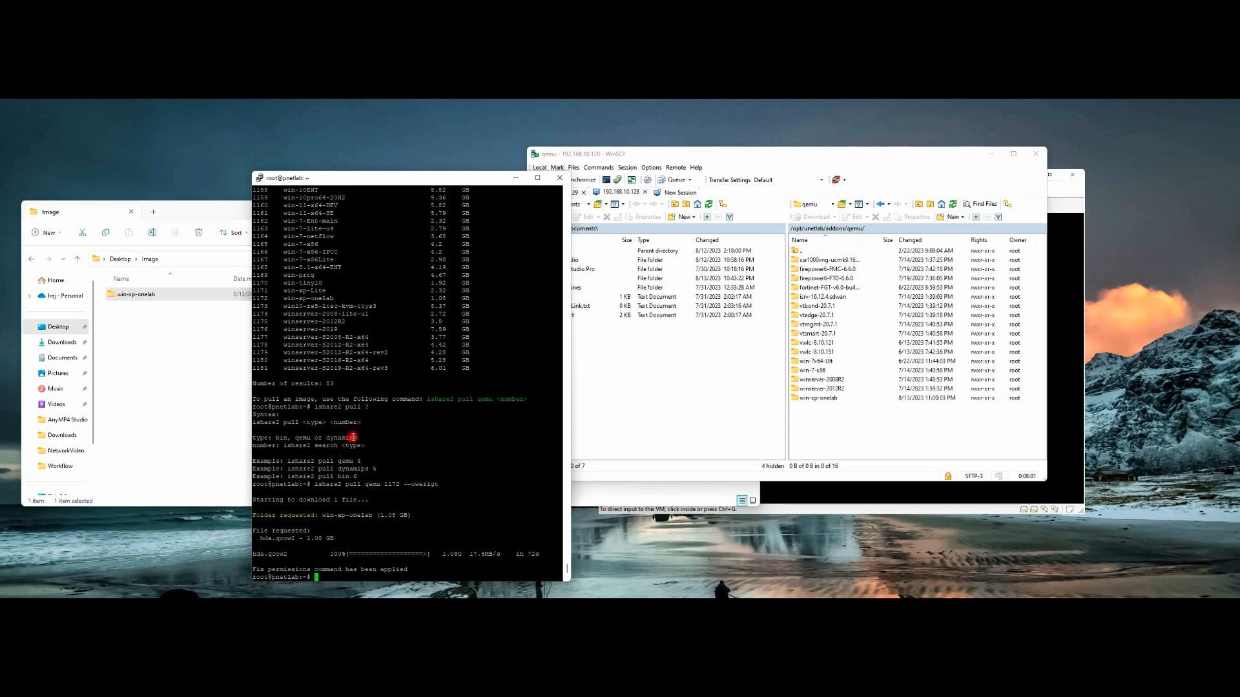
Step: Scroll back up through the ishare2 search output to the firepower image rows
{"action": "scroll", "coordinate": [380, 500], "scroll_direction": "up", "scroll_amount": 3}
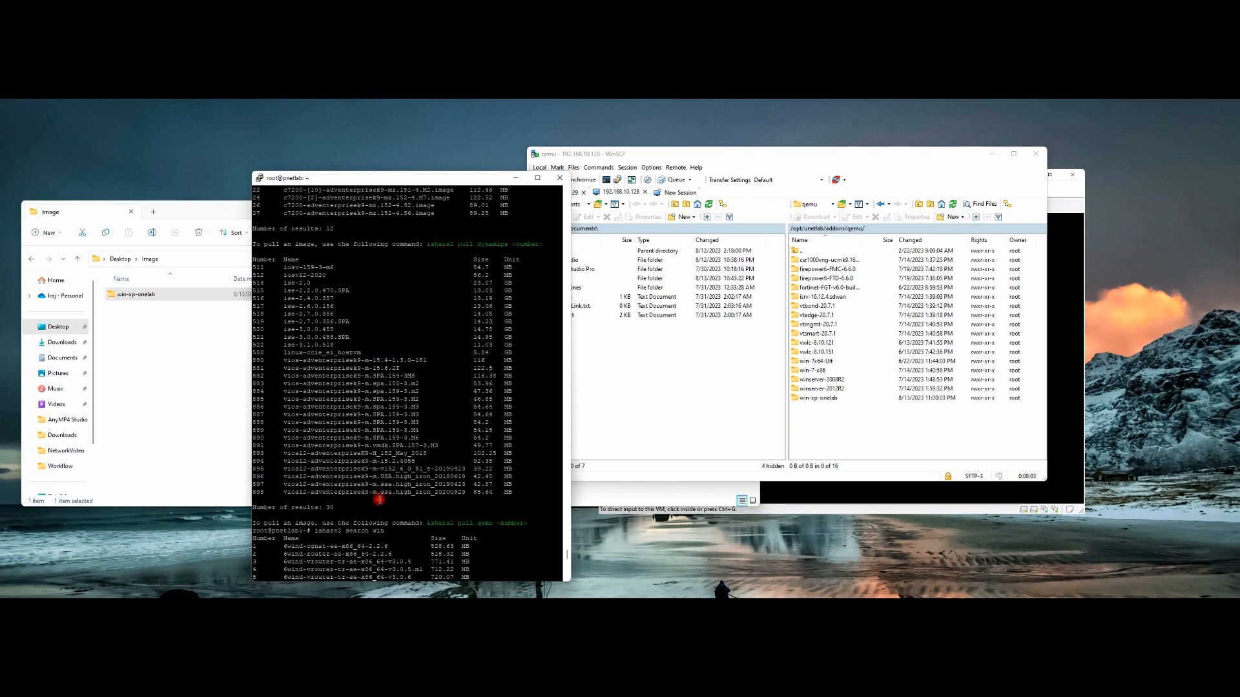
{"action": "scroll", "coordinate": [383, 453], "scroll_direction": "up", "scroll_amount": 5}
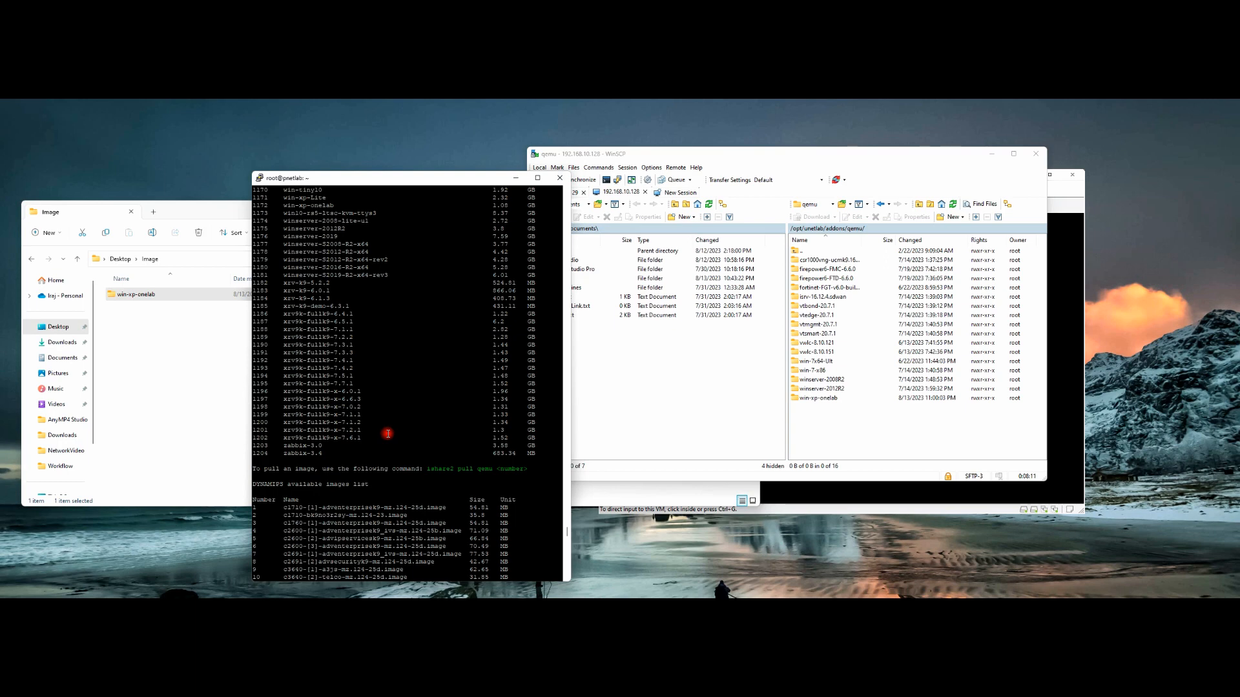
{"action": "scroll", "coordinate": [401, 414], "scroll_direction": "up", "scroll_amount": 20}
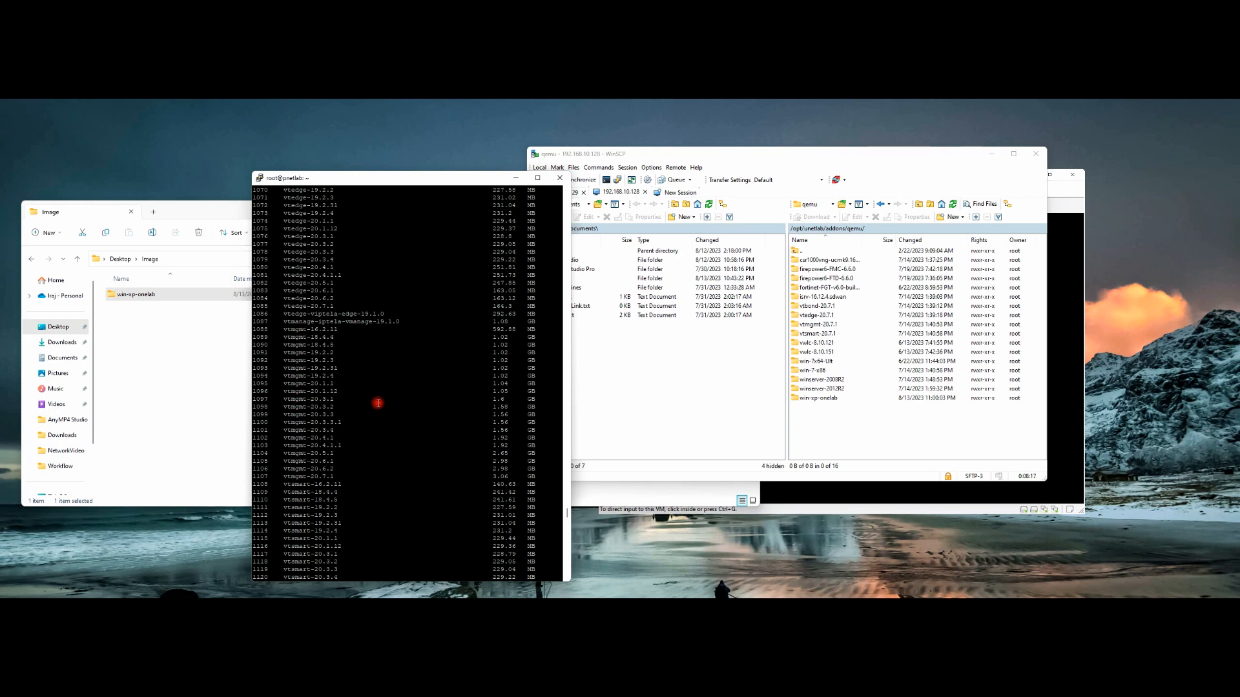
{"action": "scroll", "coordinate": [374, 398], "scroll_direction": "up", "scroll_amount": 20}
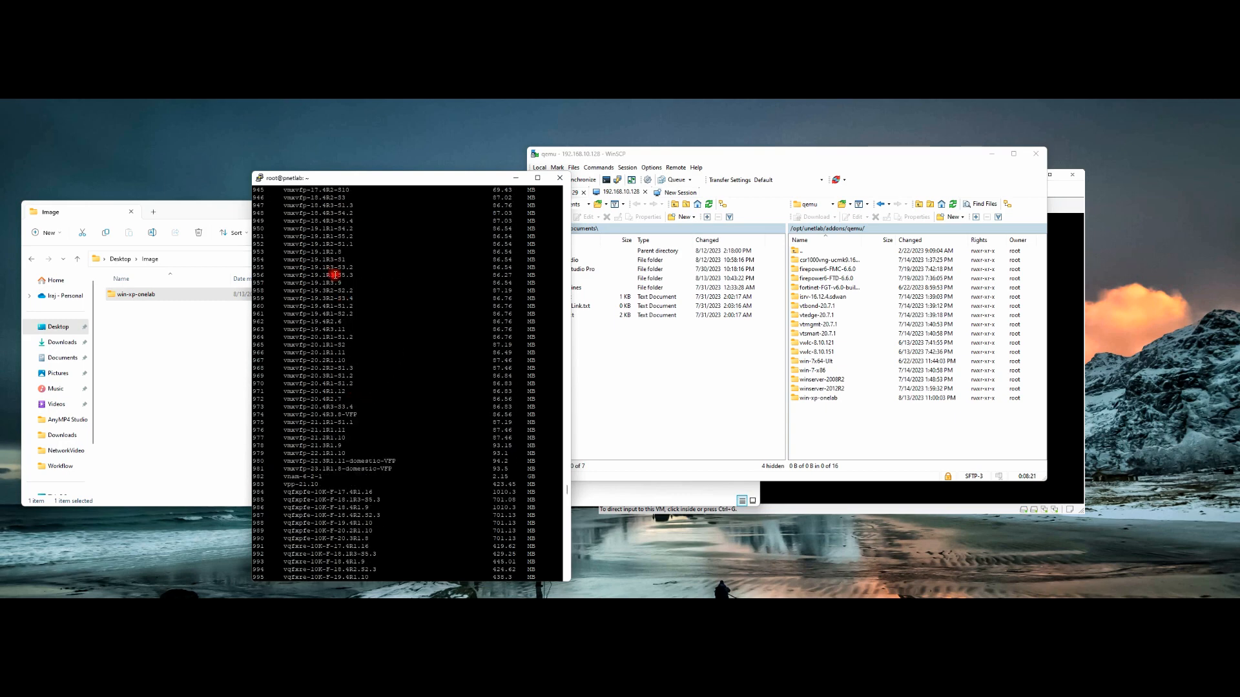
{"action": "scroll", "coordinate": [349, 383], "scroll_direction": "up", "scroll_amount": 20}
{"action": "scroll", "coordinate": [397, 385], "scroll_direction": "up", "scroll_amount": 20}
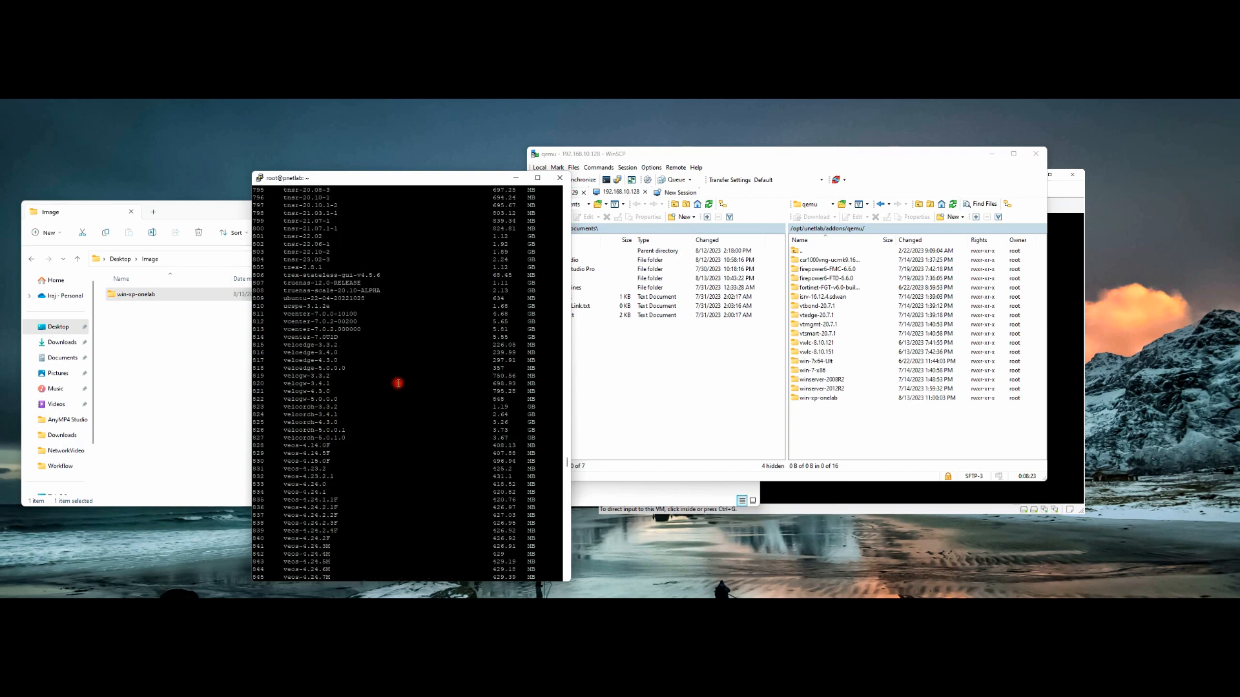
{"action": "scroll", "coordinate": [398, 385], "scroll_direction": "up", "scroll_amount": 20}
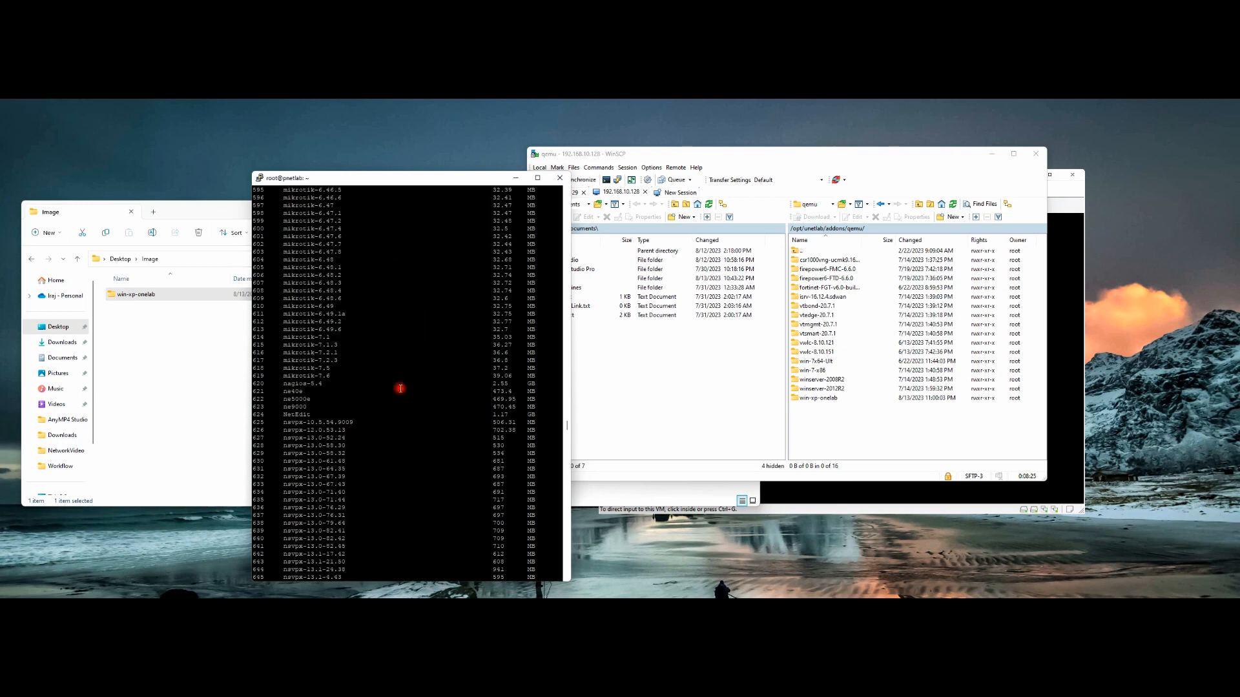
{"action": "scroll", "coordinate": [395, 393], "scroll_direction": "up", "scroll_amount": 20}
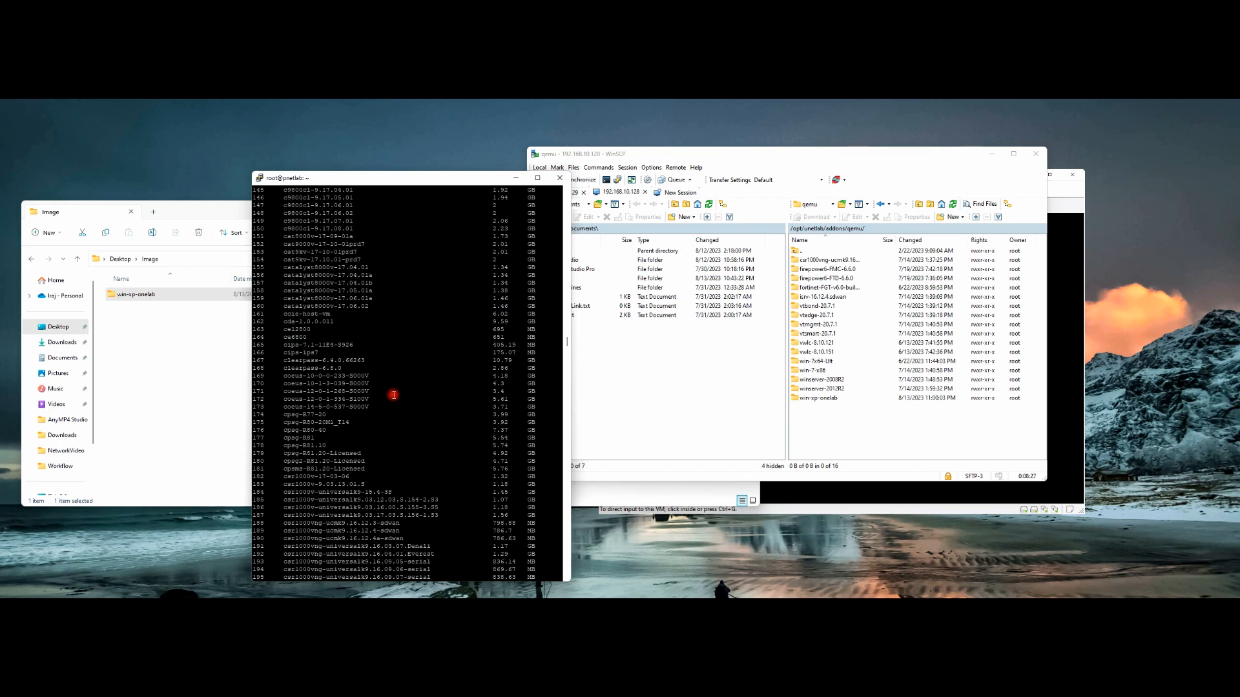
{"action": "scroll", "coordinate": [392, 397], "scroll_direction": "down", "scroll_amount": 20}
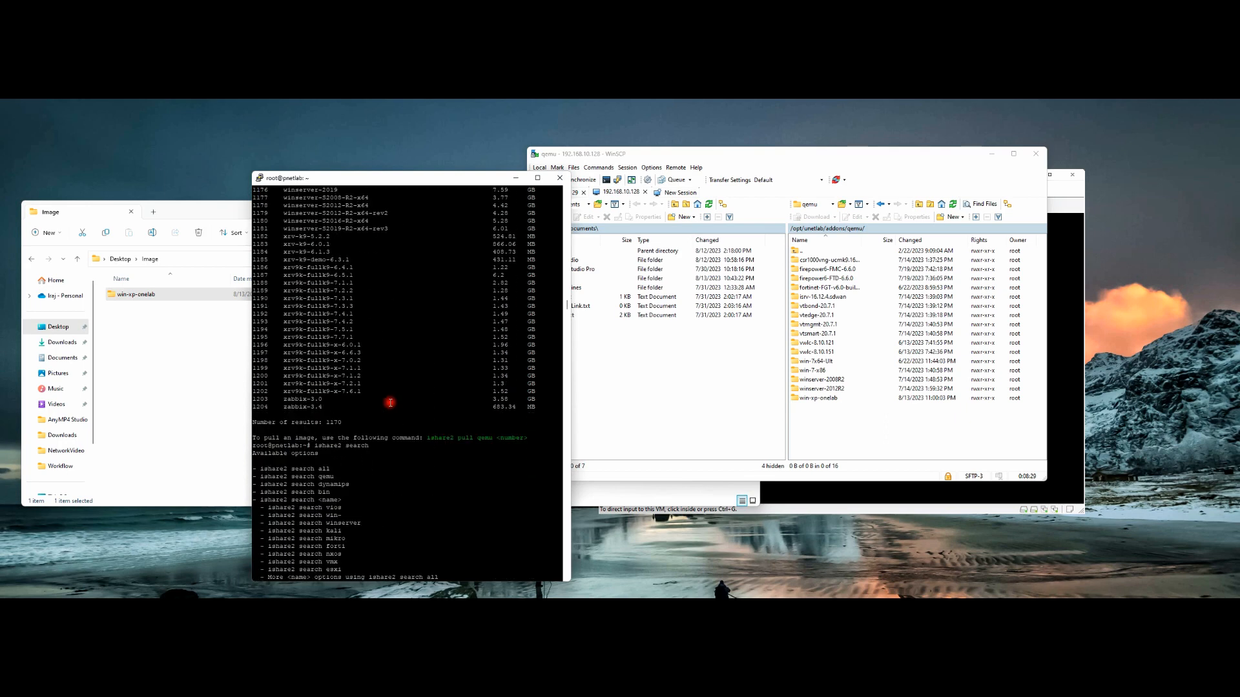
{"action": "scroll", "coordinate": [390, 403], "scroll_direction": "up", "scroll_amount": 20}
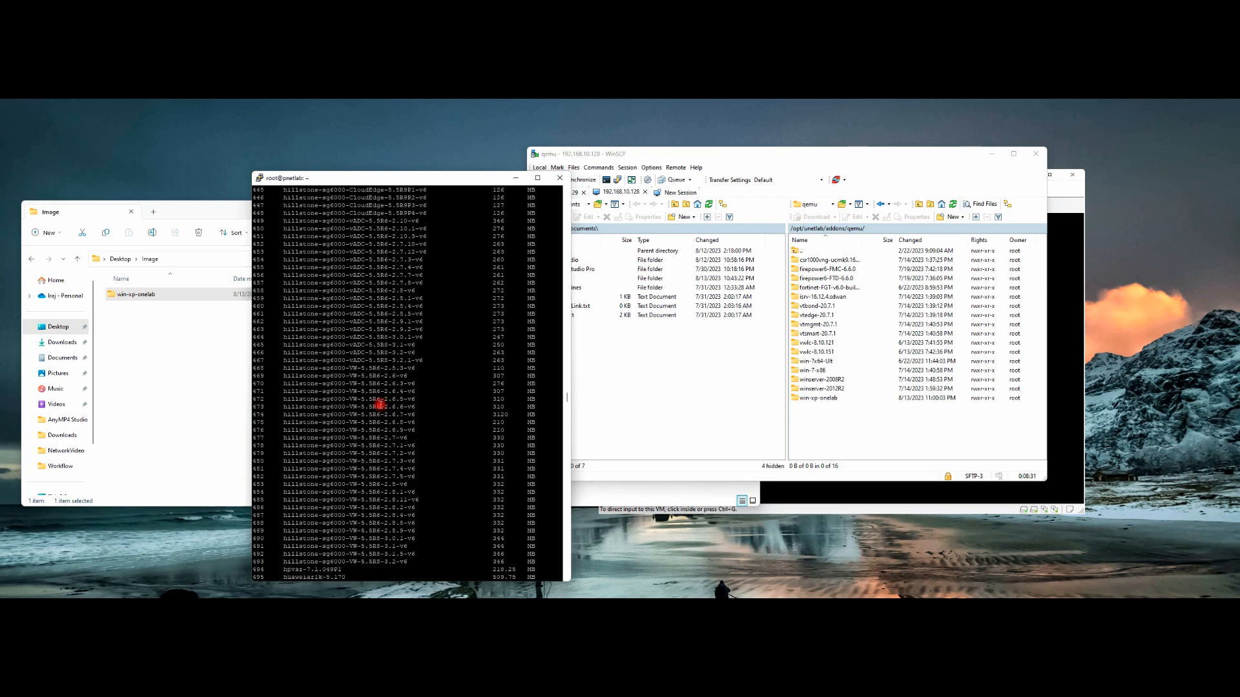
{"action": "scroll", "coordinate": [380, 405], "scroll_direction": "up", "scroll_amount": 20}
{"action": "scroll", "coordinate": [380, 404], "scroll_direction": "up", "scroll_amount": 20}
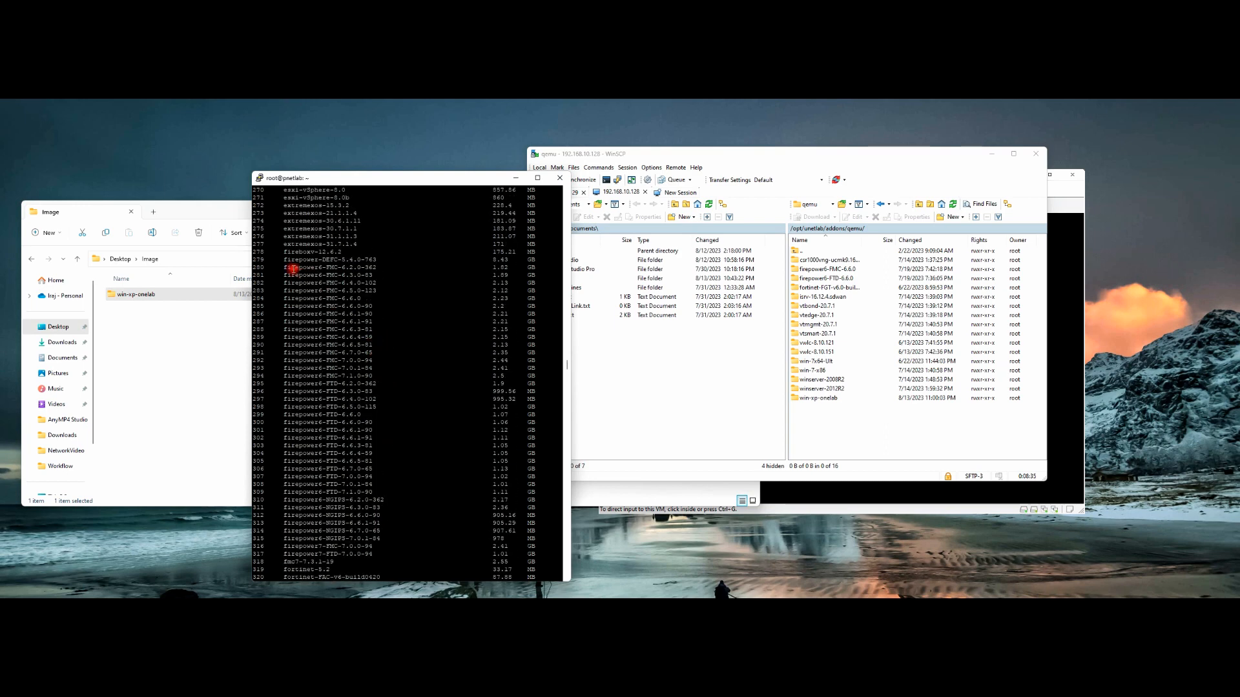
Step: Highlight the firepower6-FMC, firepower6-FTD and NGIPS image names on rows 280, 295 and 313
{"action": "left_click_drag", "start_coordinate": [283, 267], "coordinate": [378, 268]}
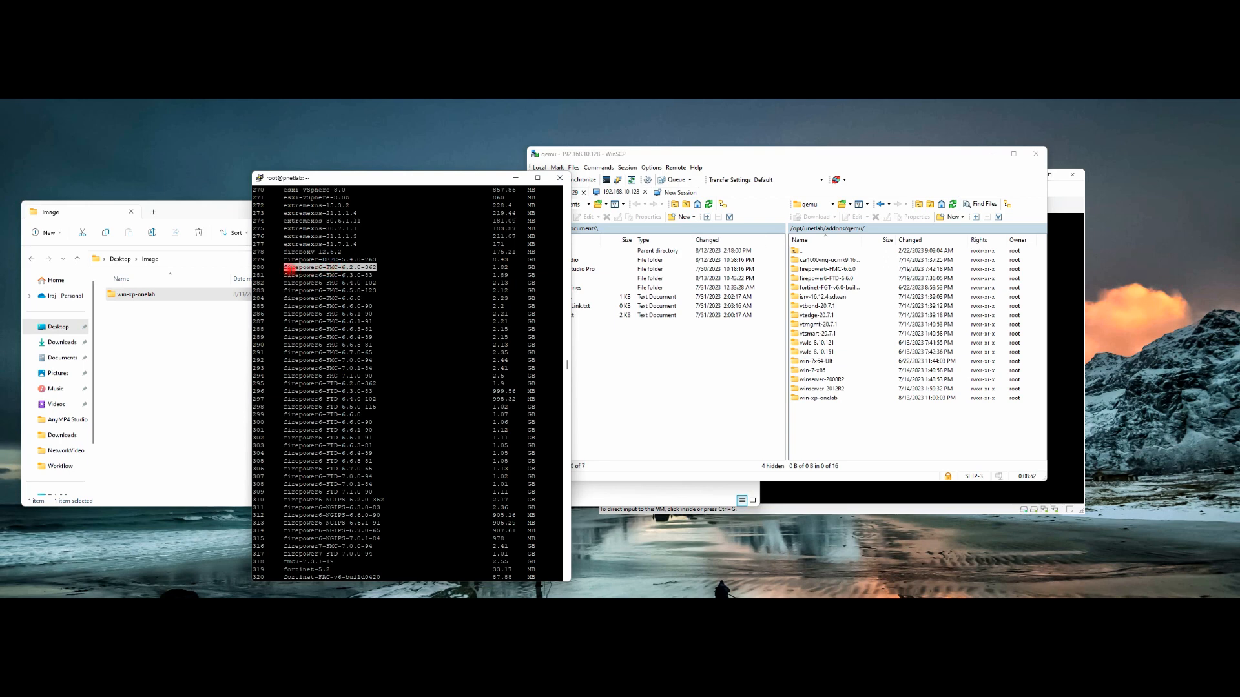
{"action": "left_click_drag", "start_coordinate": [285, 267], "coordinate": [377, 266]}
{"action": "left_click_drag", "start_coordinate": [281, 386], "coordinate": [375, 386]}
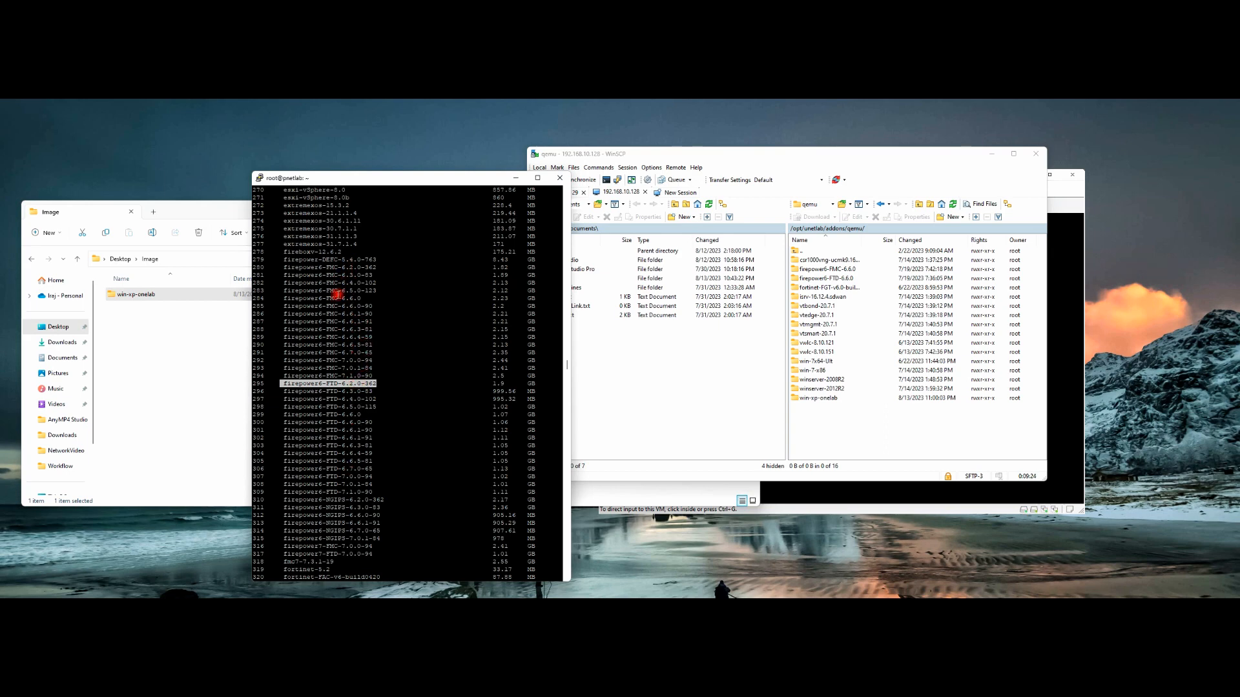
{"action": "left_click", "coordinate": [344, 260]}
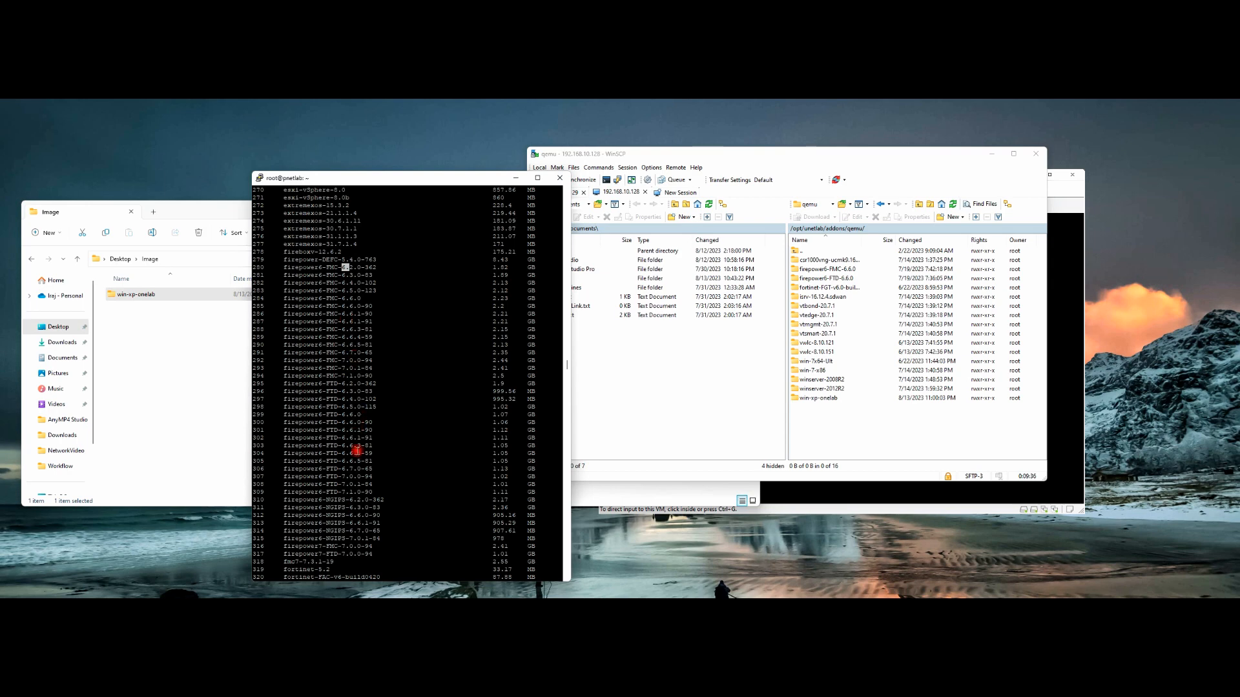
{"action": "left_click_drag", "start_coordinate": [323, 523], "coordinate": [357, 523]}
{"action": "left_click_drag", "start_coordinate": [327, 267], "coordinate": [332, 268]}
Step: Scroll up through the qemu image list, then back down to the bottom of the terminal output
{"action": "scroll", "coordinate": [337, 394], "scroll_direction": "up", "scroll_amount": 20}
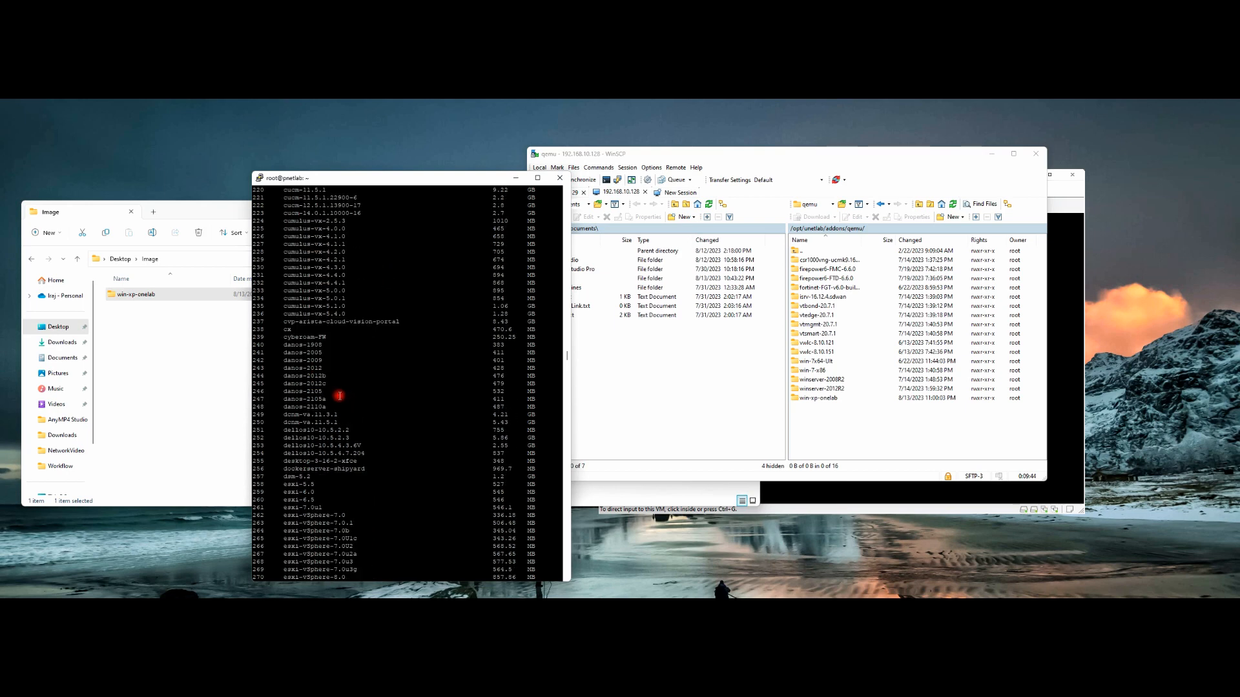
{"action": "scroll", "coordinate": [337, 399], "scroll_direction": "up", "scroll_amount": 20}
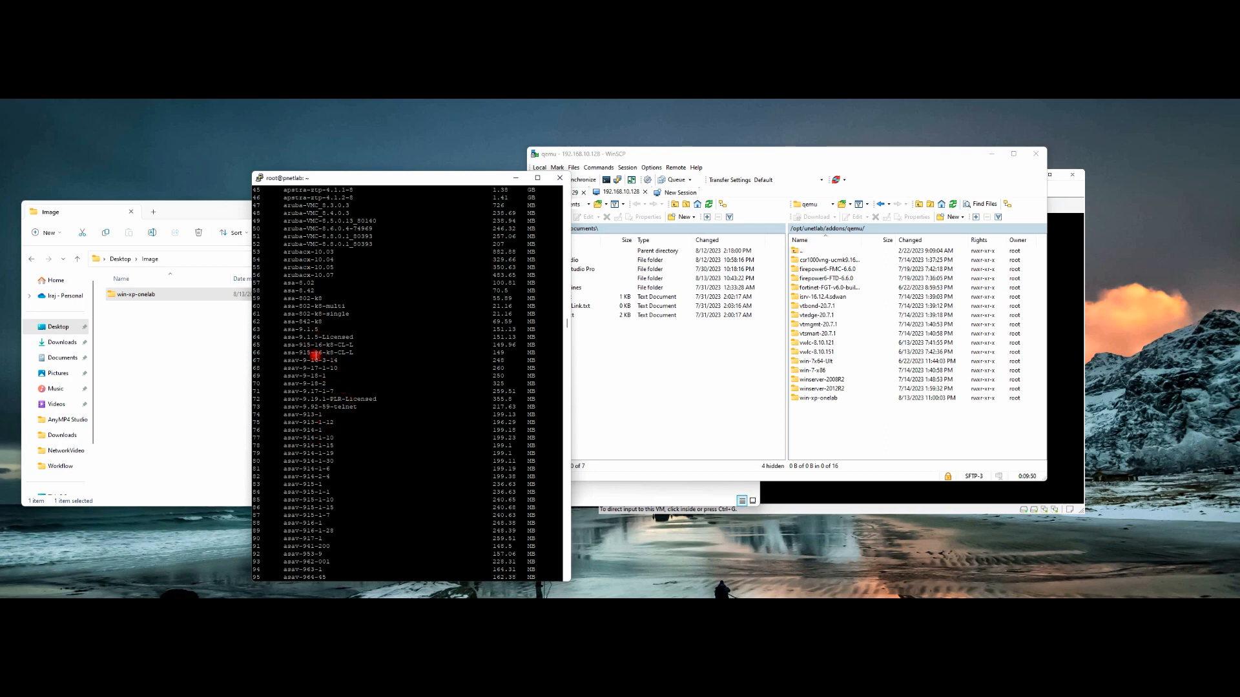
{"action": "scroll", "coordinate": [319, 408], "scroll_direction": "down", "scroll_amount": 17}
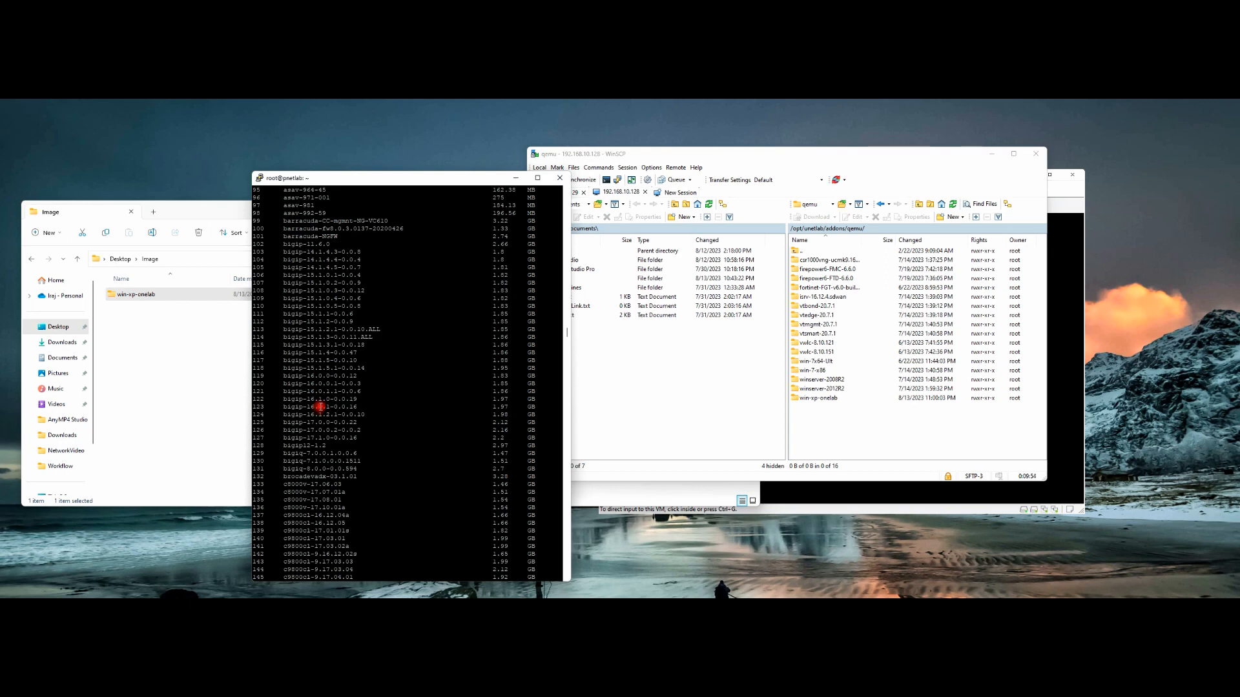
{"action": "scroll", "coordinate": [321, 407], "scroll_direction": "down", "scroll_amount": 20}
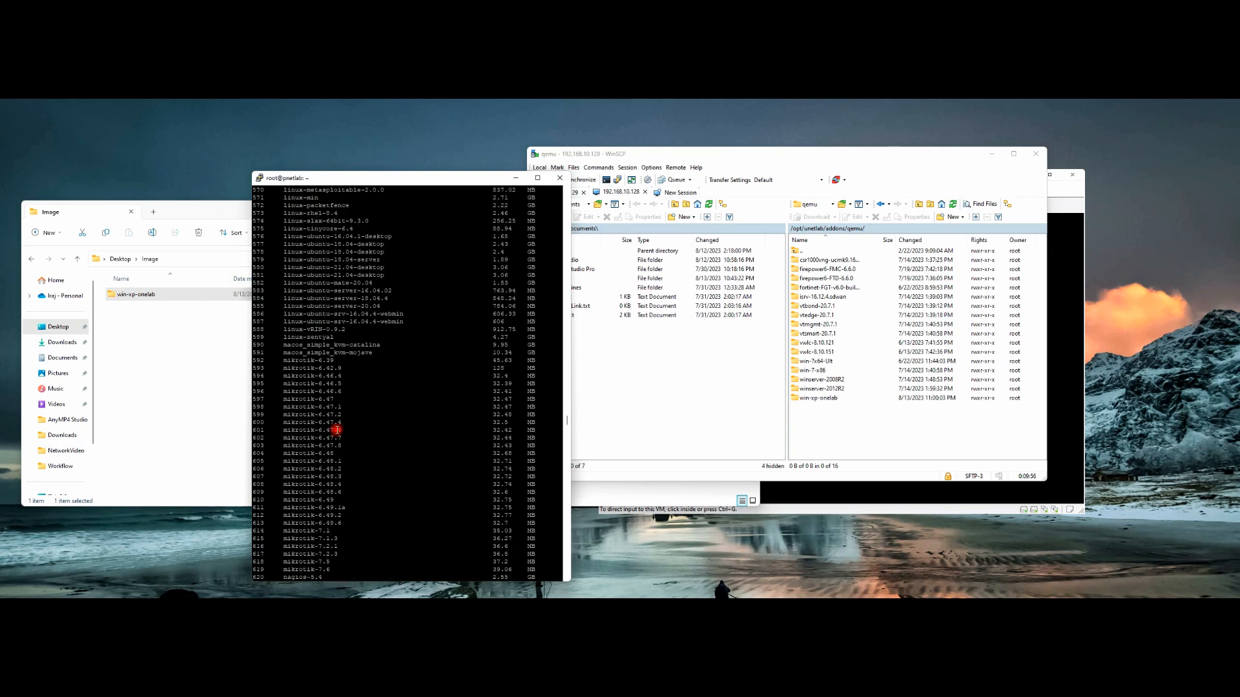
{"action": "scroll", "coordinate": [338, 430], "scroll_direction": "down", "scroll_amount": 20}
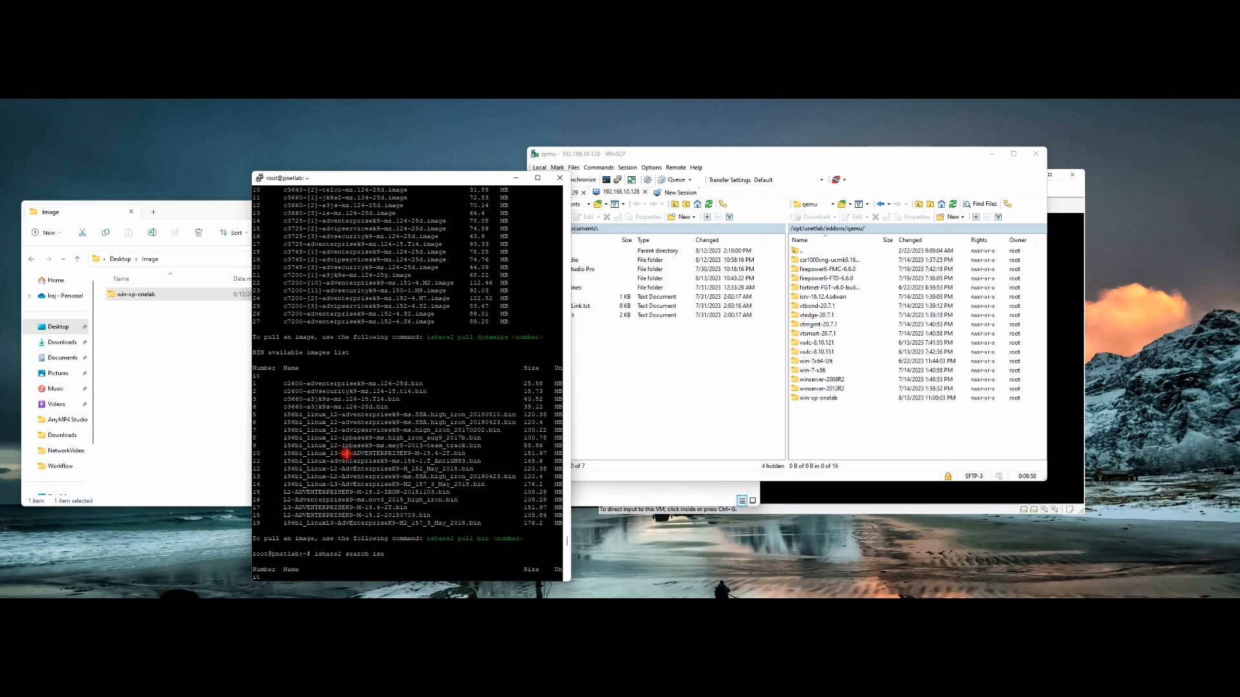
{"action": "scroll", "coordinate": [347, 453], "scroll_direction": "down", "scroll_amount": 10}
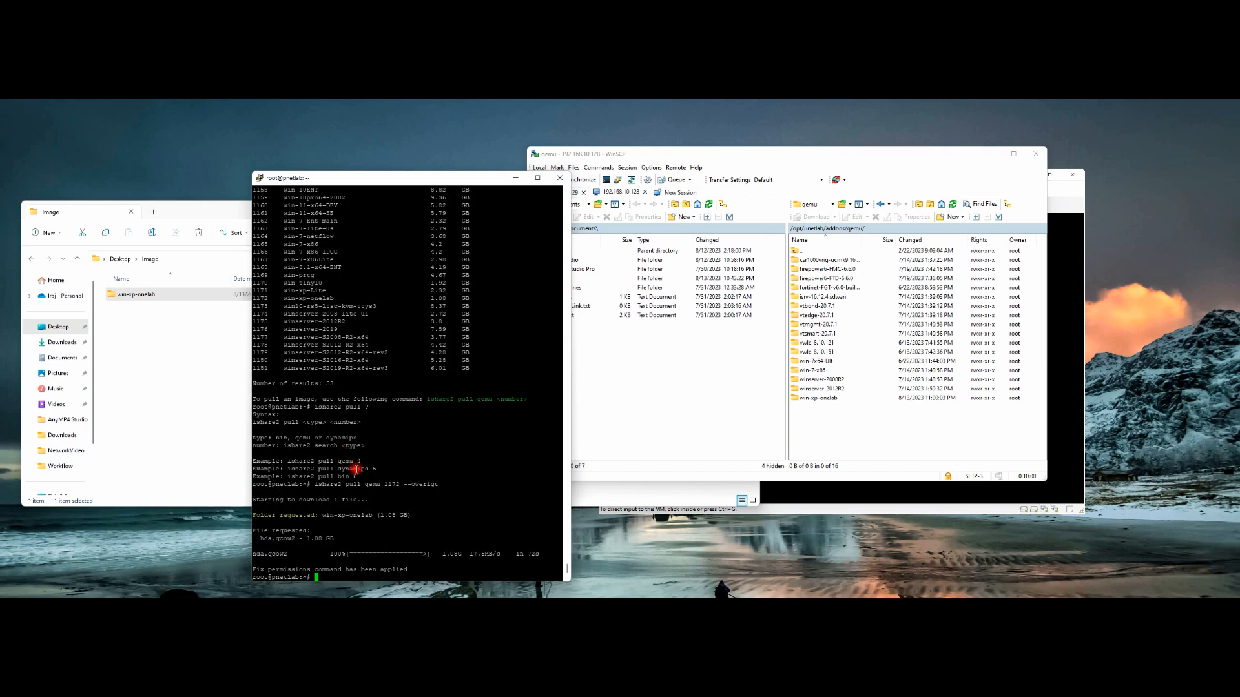